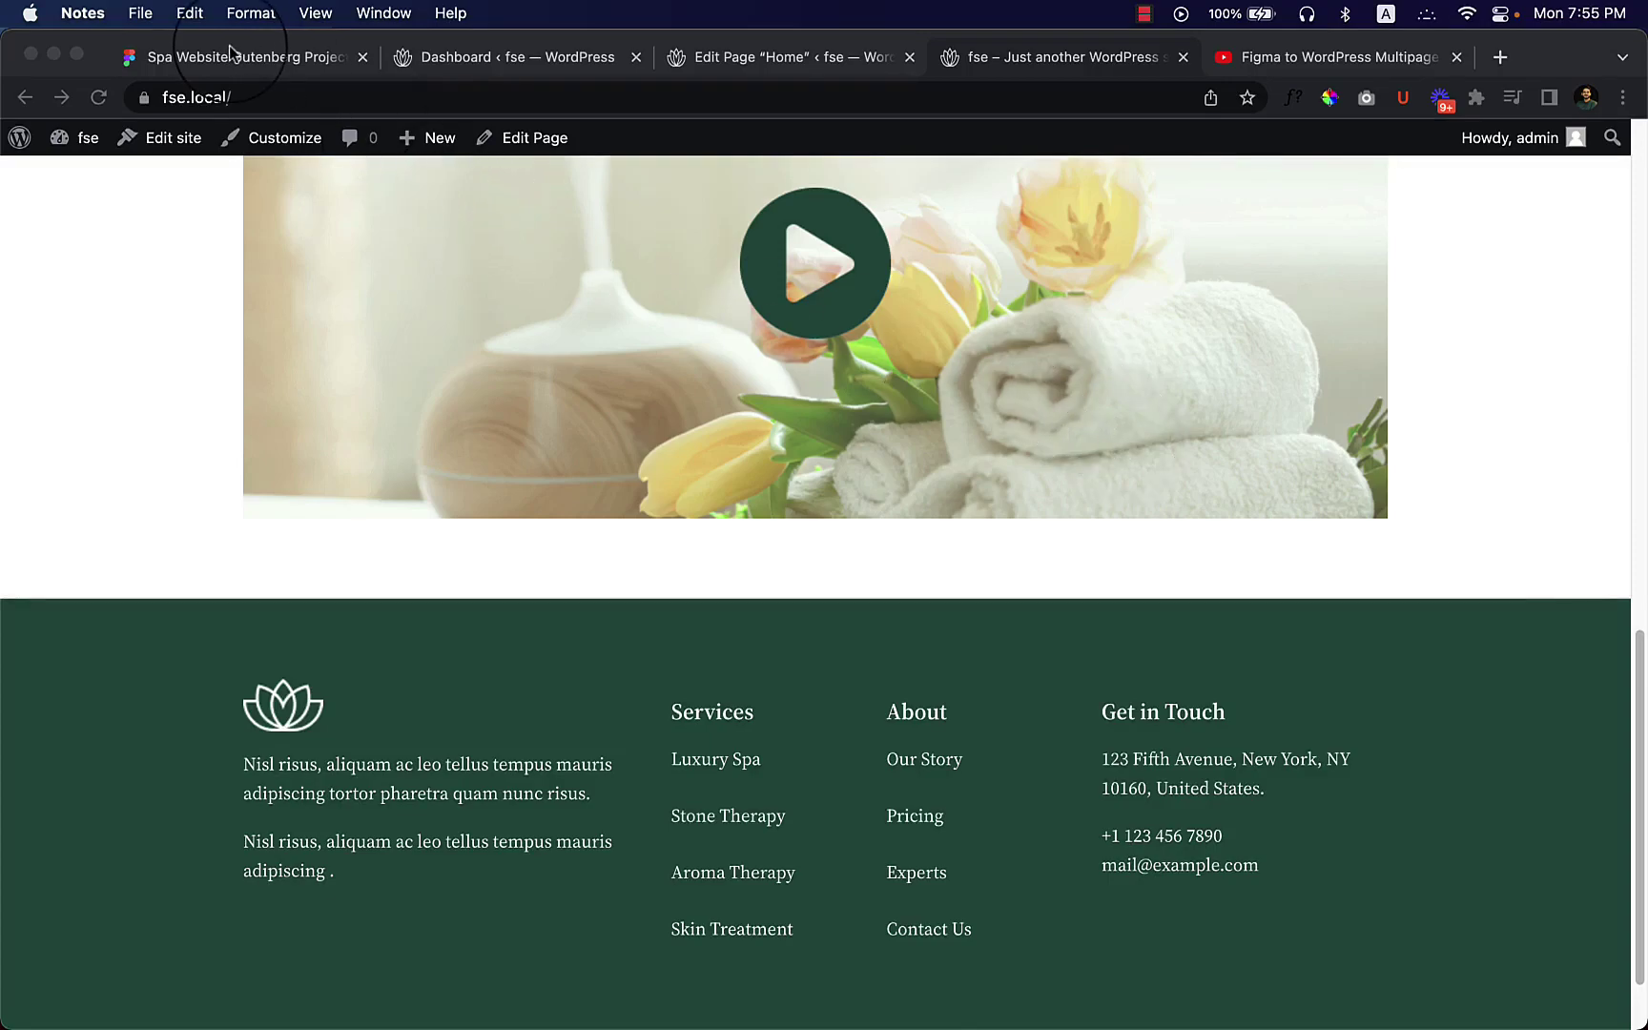
Scroll the Figma design to the Wellness, Beauty and Message services section.
{"action": "left_click", "coordinate": [230, 55]}
{"action": "scroll", "coordinate": [667, 601], "scroll_direction": "down", "scroll_amount": 4}
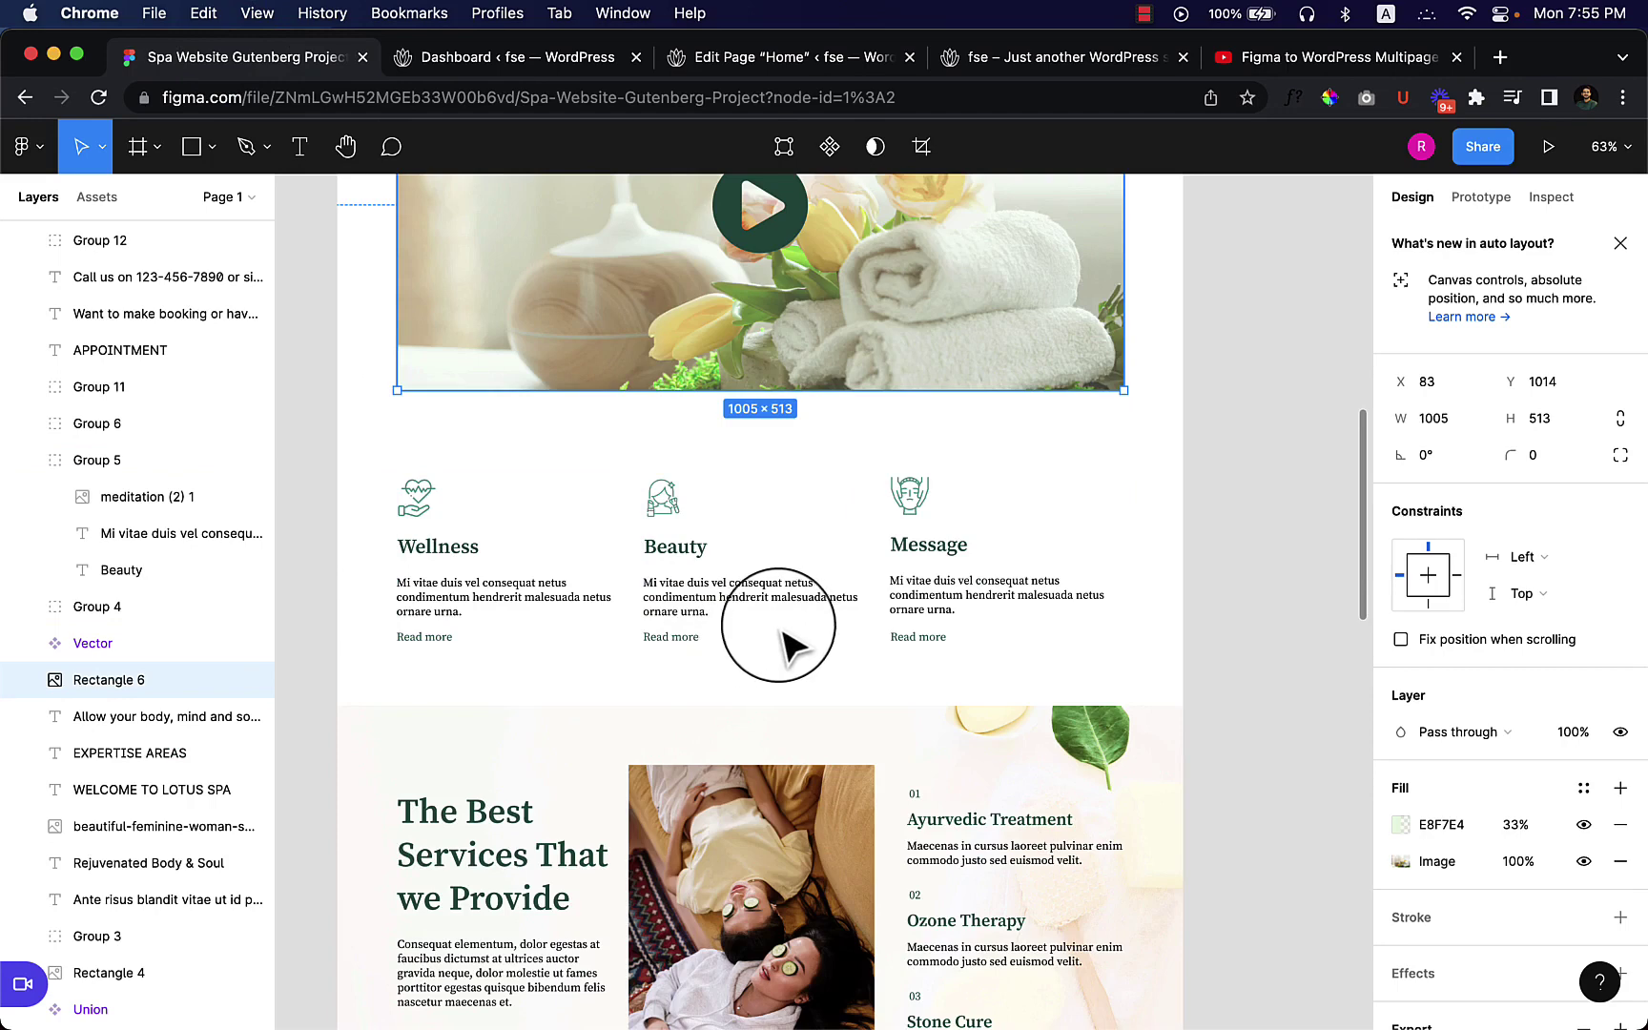
{"action": "scroll", "coordinate": [620, 625], "scroll_direction": "down", "scroll_amount": 2}
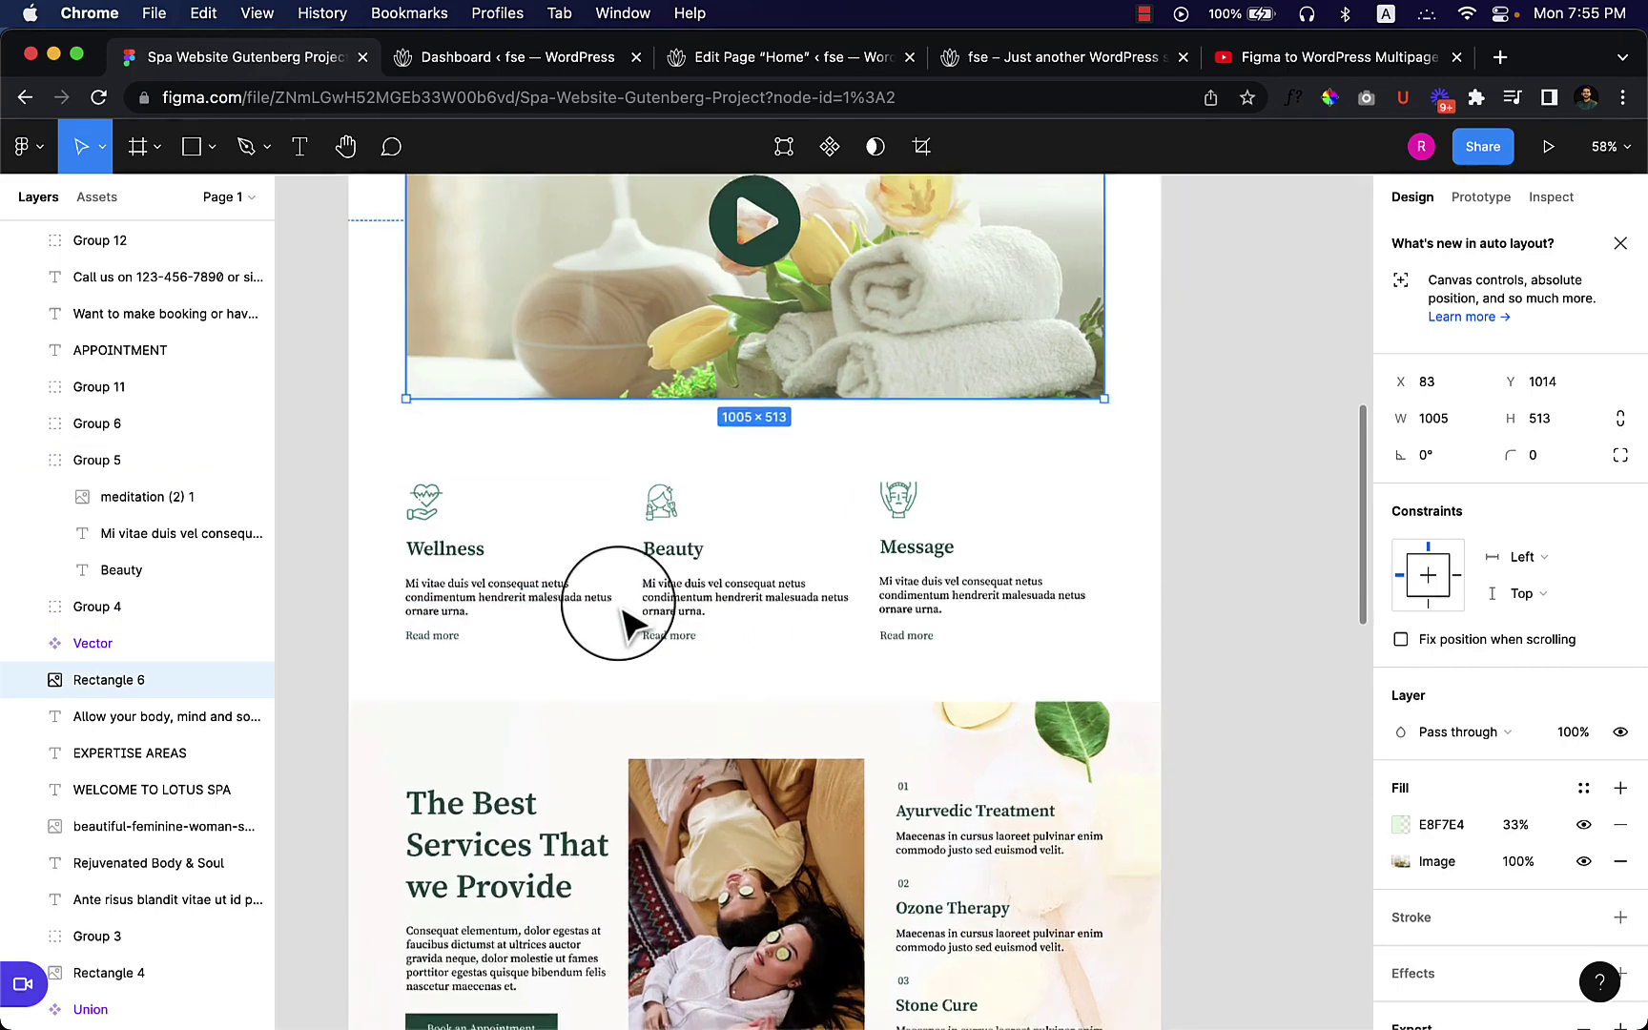
{"action": "scroll", "coordinate": [624, 625], "scroll_direction": "up", "scroll_amount": 4}
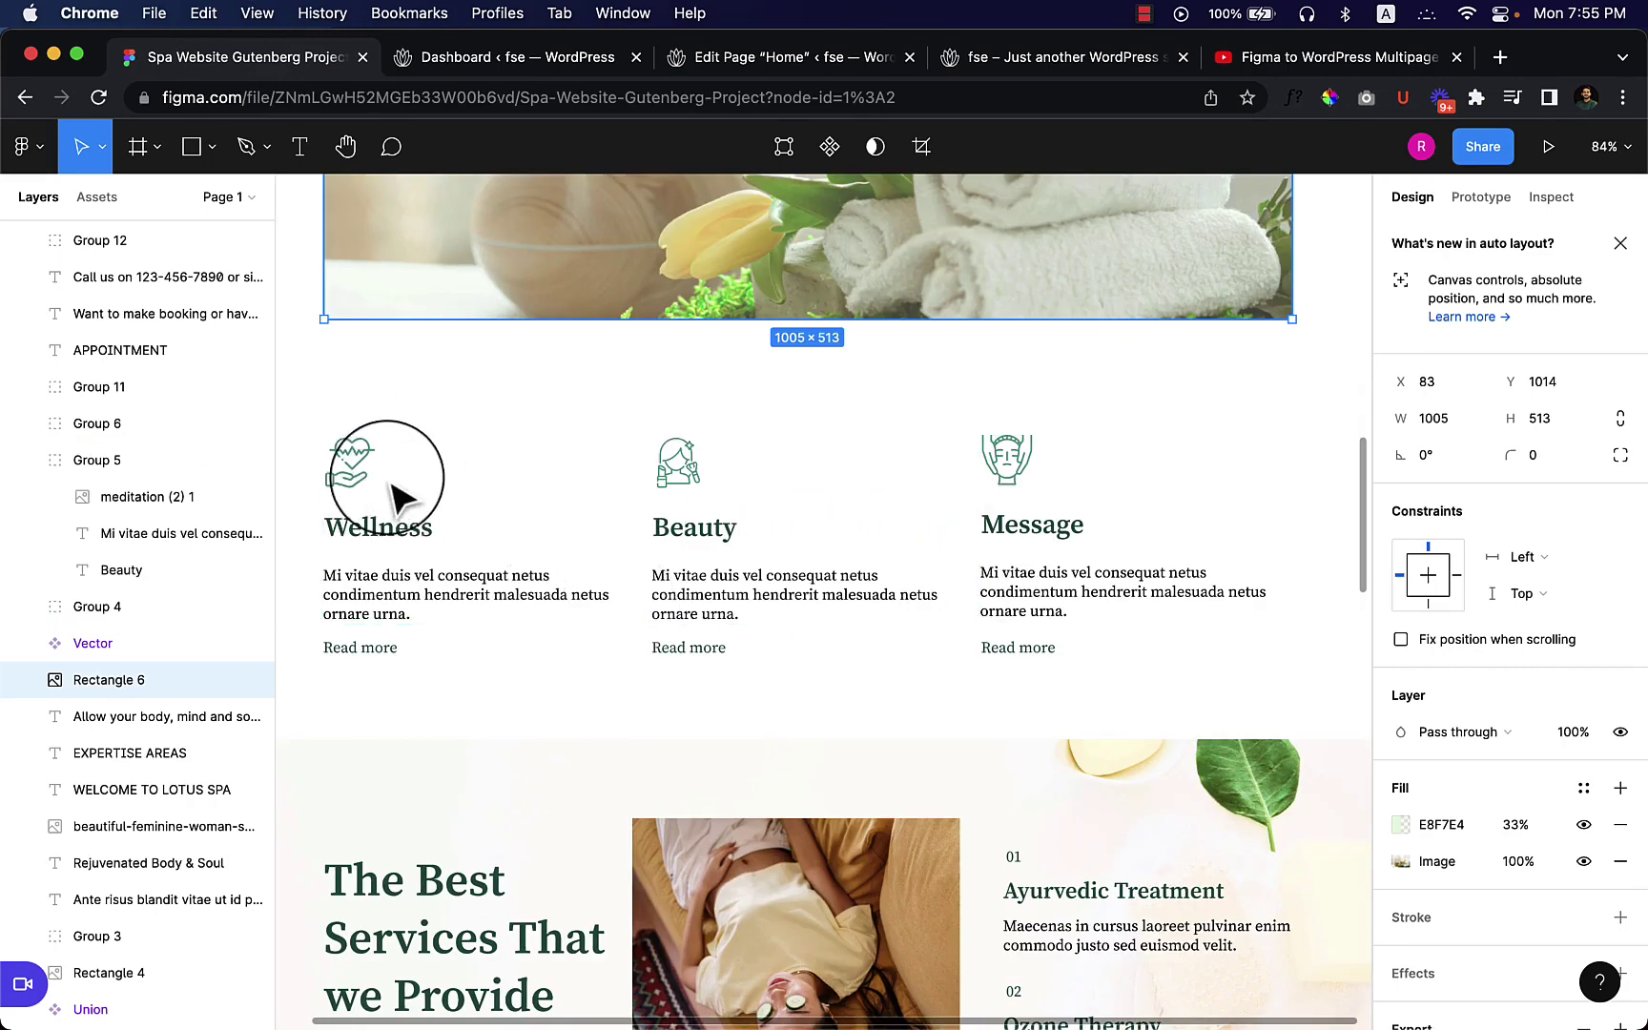
Select the Wellness heading text in Figma, then select the empty paragraph below the video in WordPress.
{"action": "left_click", "coordinate": [394, 525]}
{"action": "double_click", "coordinate": [389, 534]}
{"action": "double_click", "coordinate": [382, 527]}
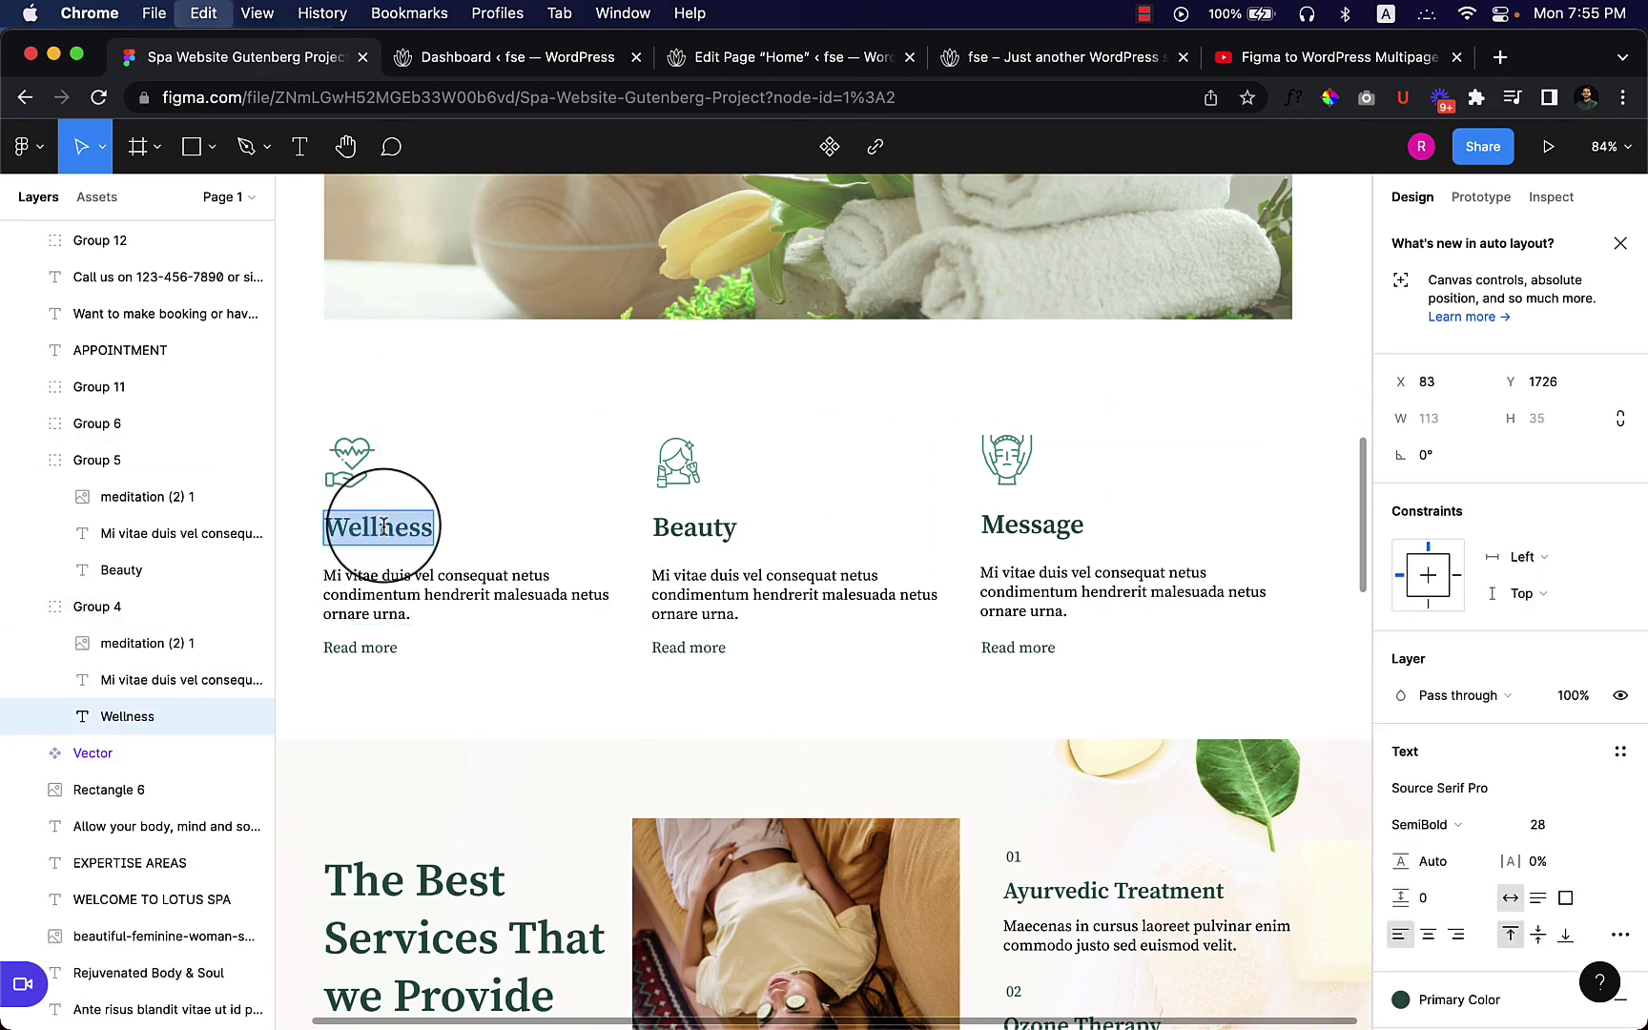
{"action": "left_click", "coordinate": [734, 59]}
{"action": "left_click", "coordinate": [810, 760]}
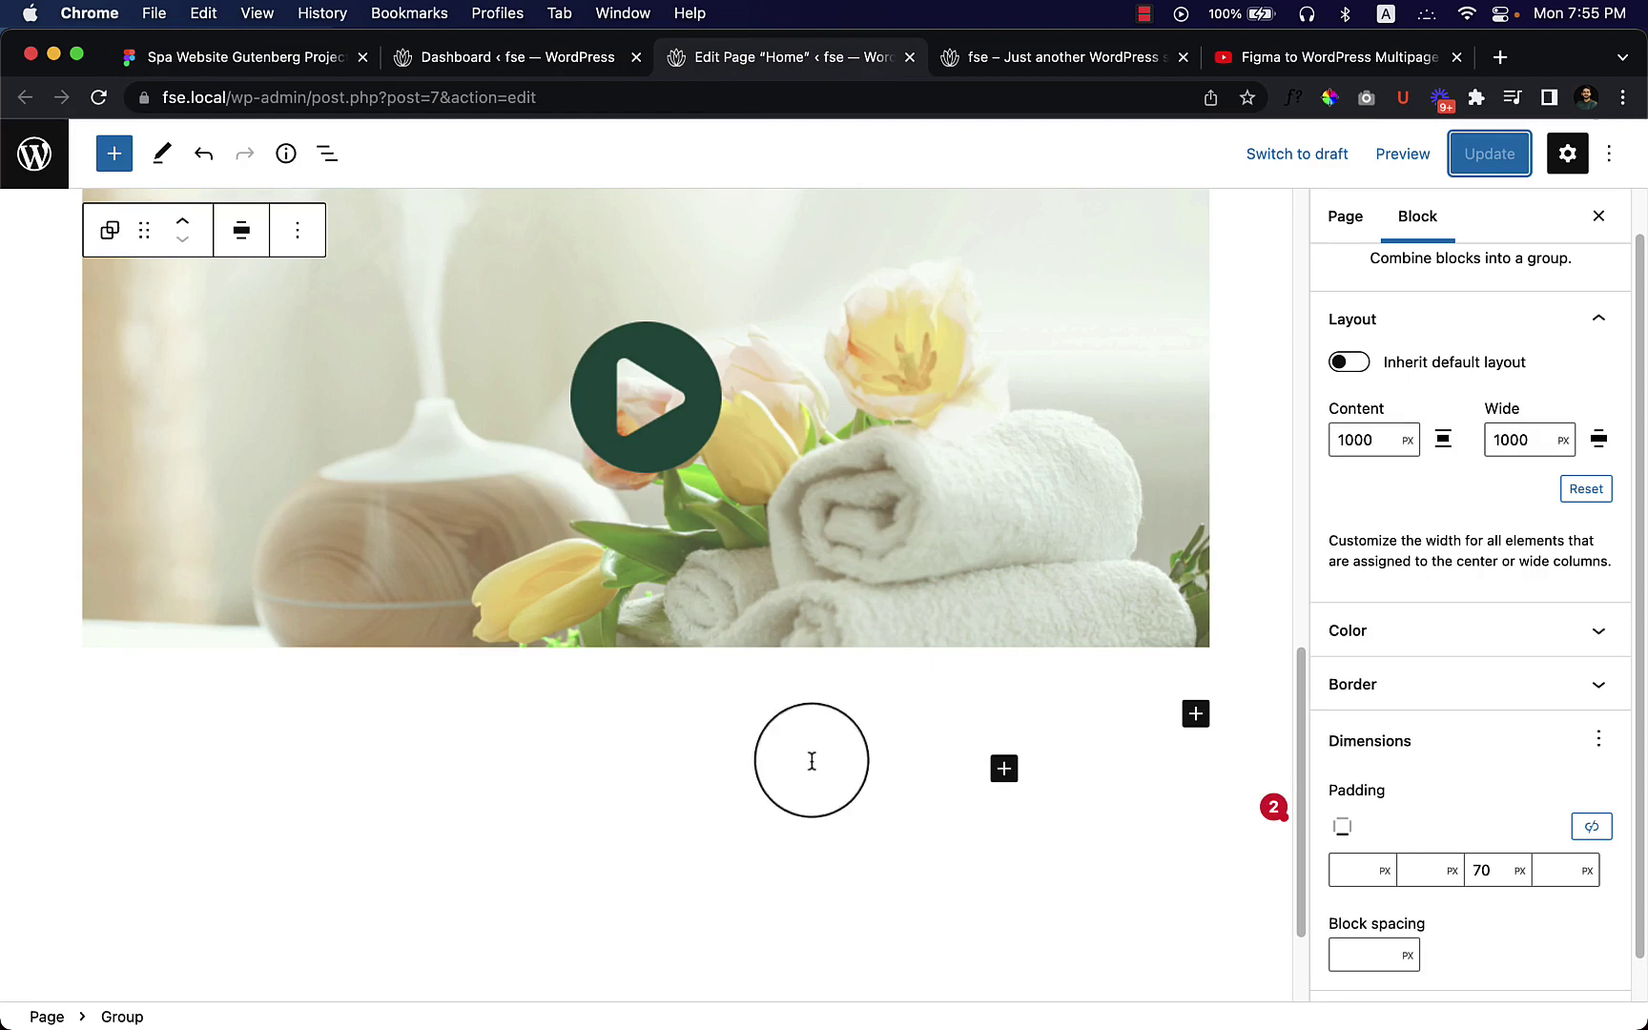
Add a Group below the video holding a 33/33/33 Columns block, then show List View.
{"action": "left_click", "coordinate": [1013, 769]}
{"action": "left_click", "coordinate": [1145, 929]}
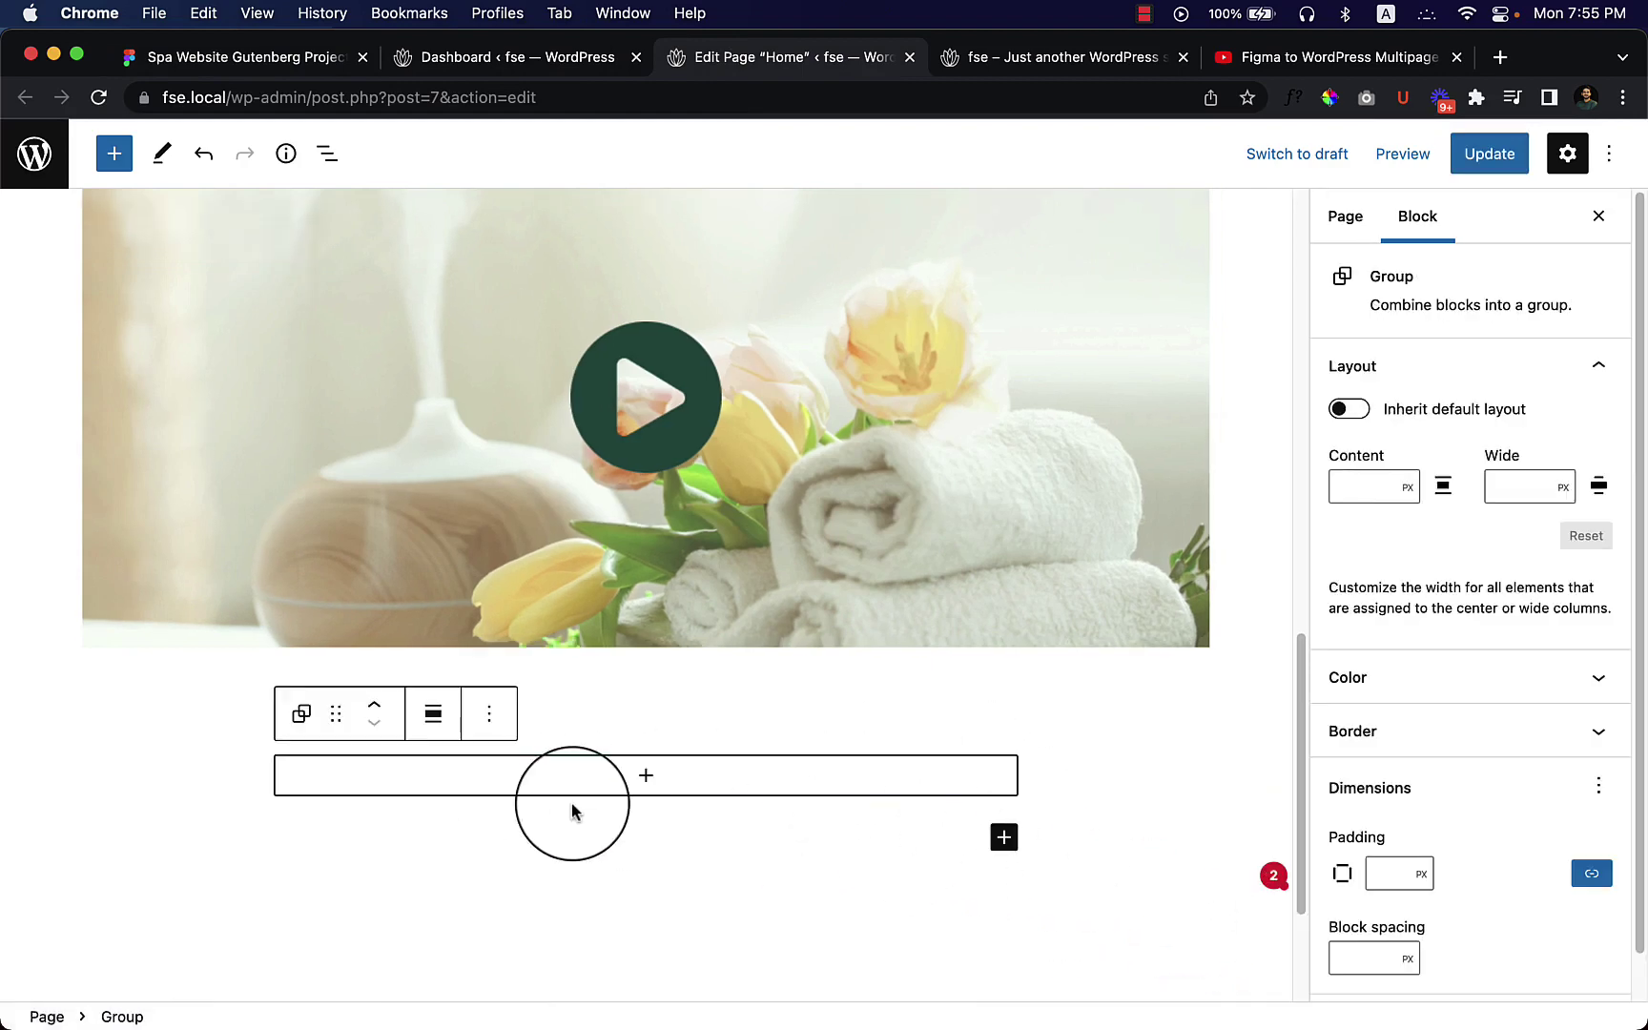
{"action": "left_click", "coordinate": [630, 782]}
{"action": "scroll", "coordinate": [630, 777], "scroll_direction": "down", "scroll_amount": 3}
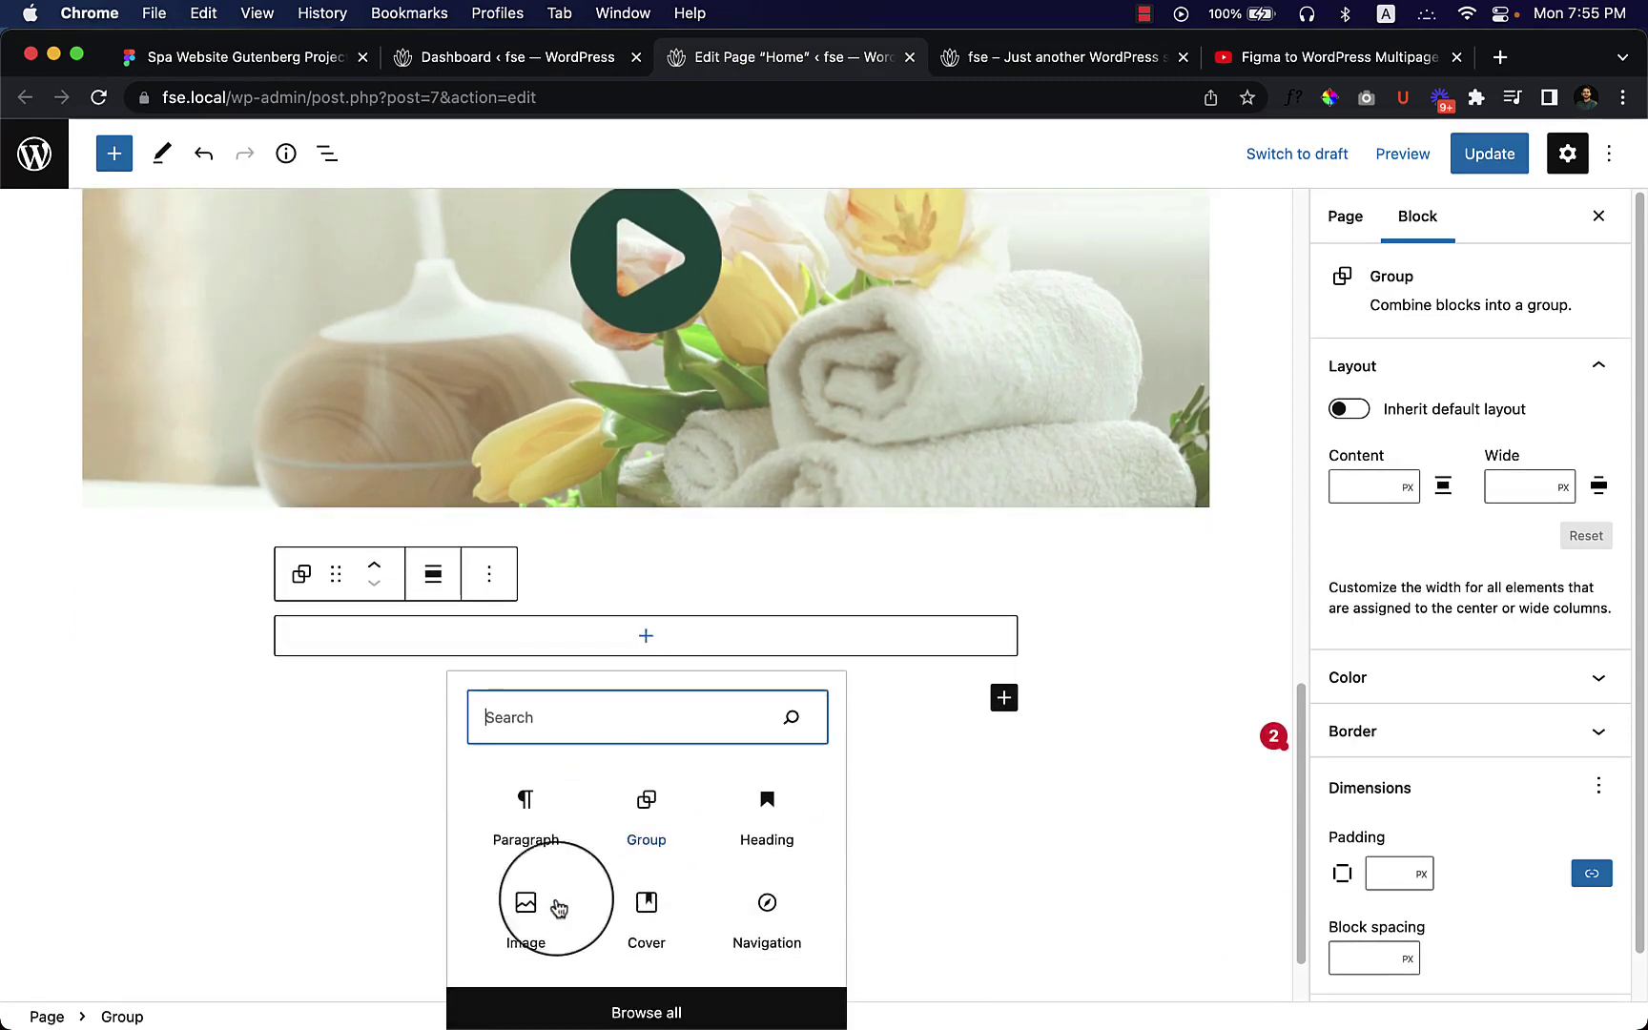
{"action": "type", "text": "col"}
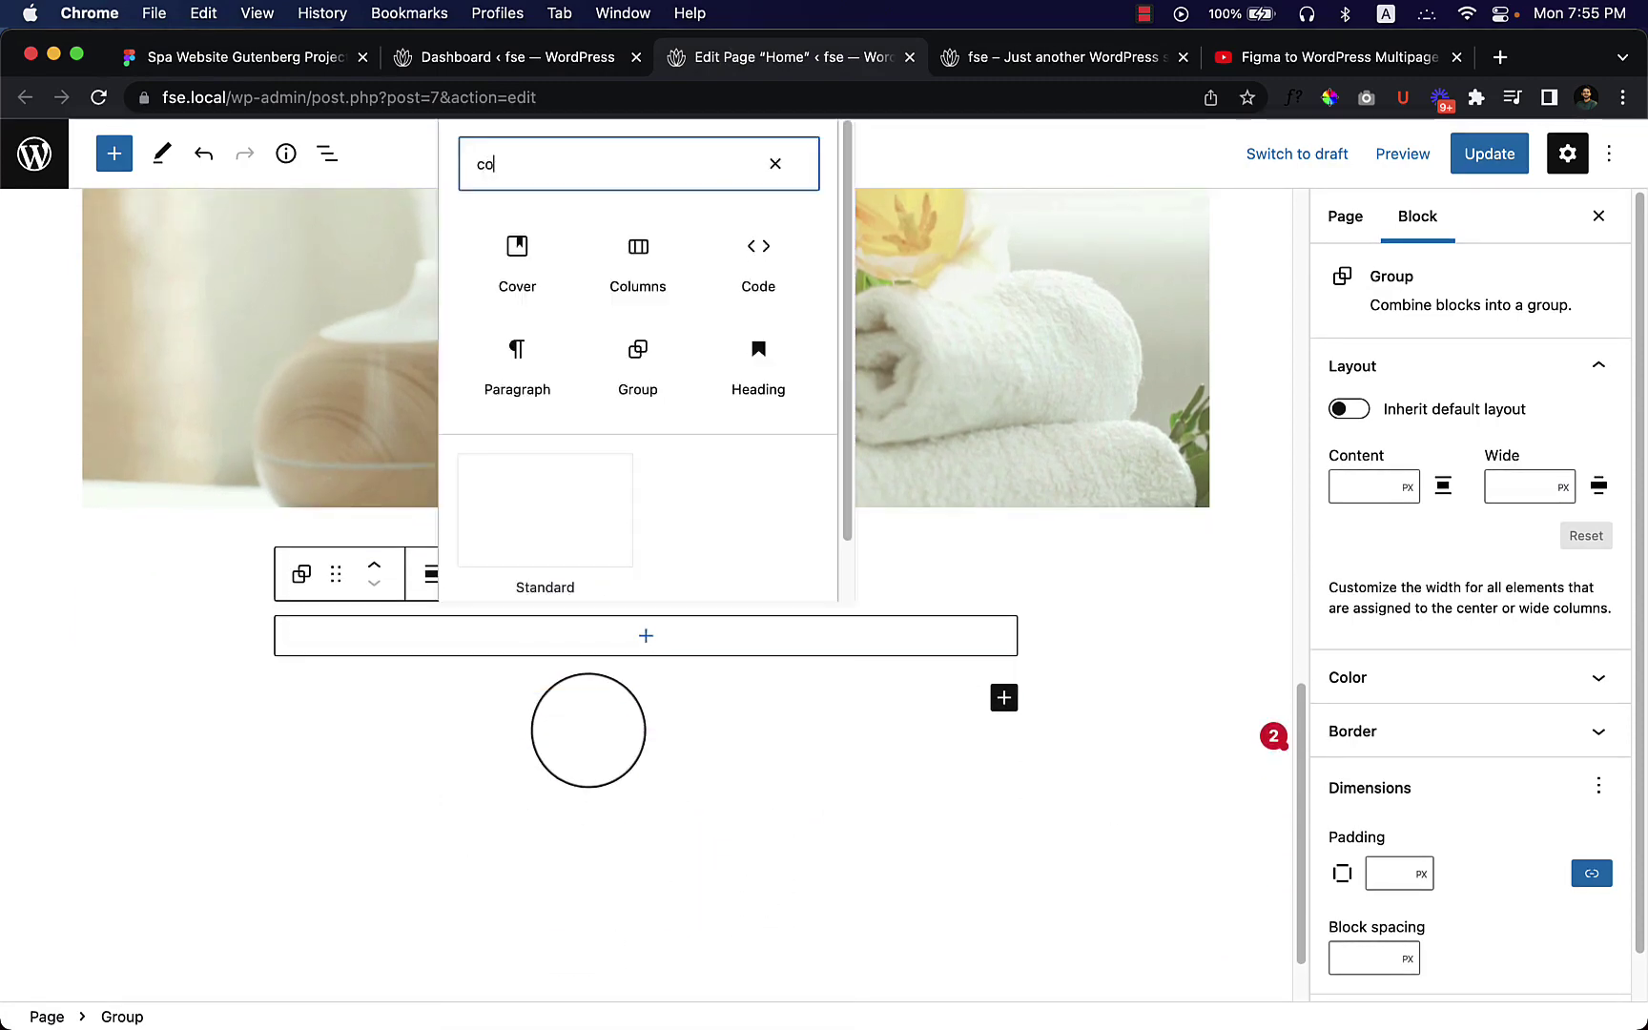
{"action": "left_click", "coordinate": [534, 303]}
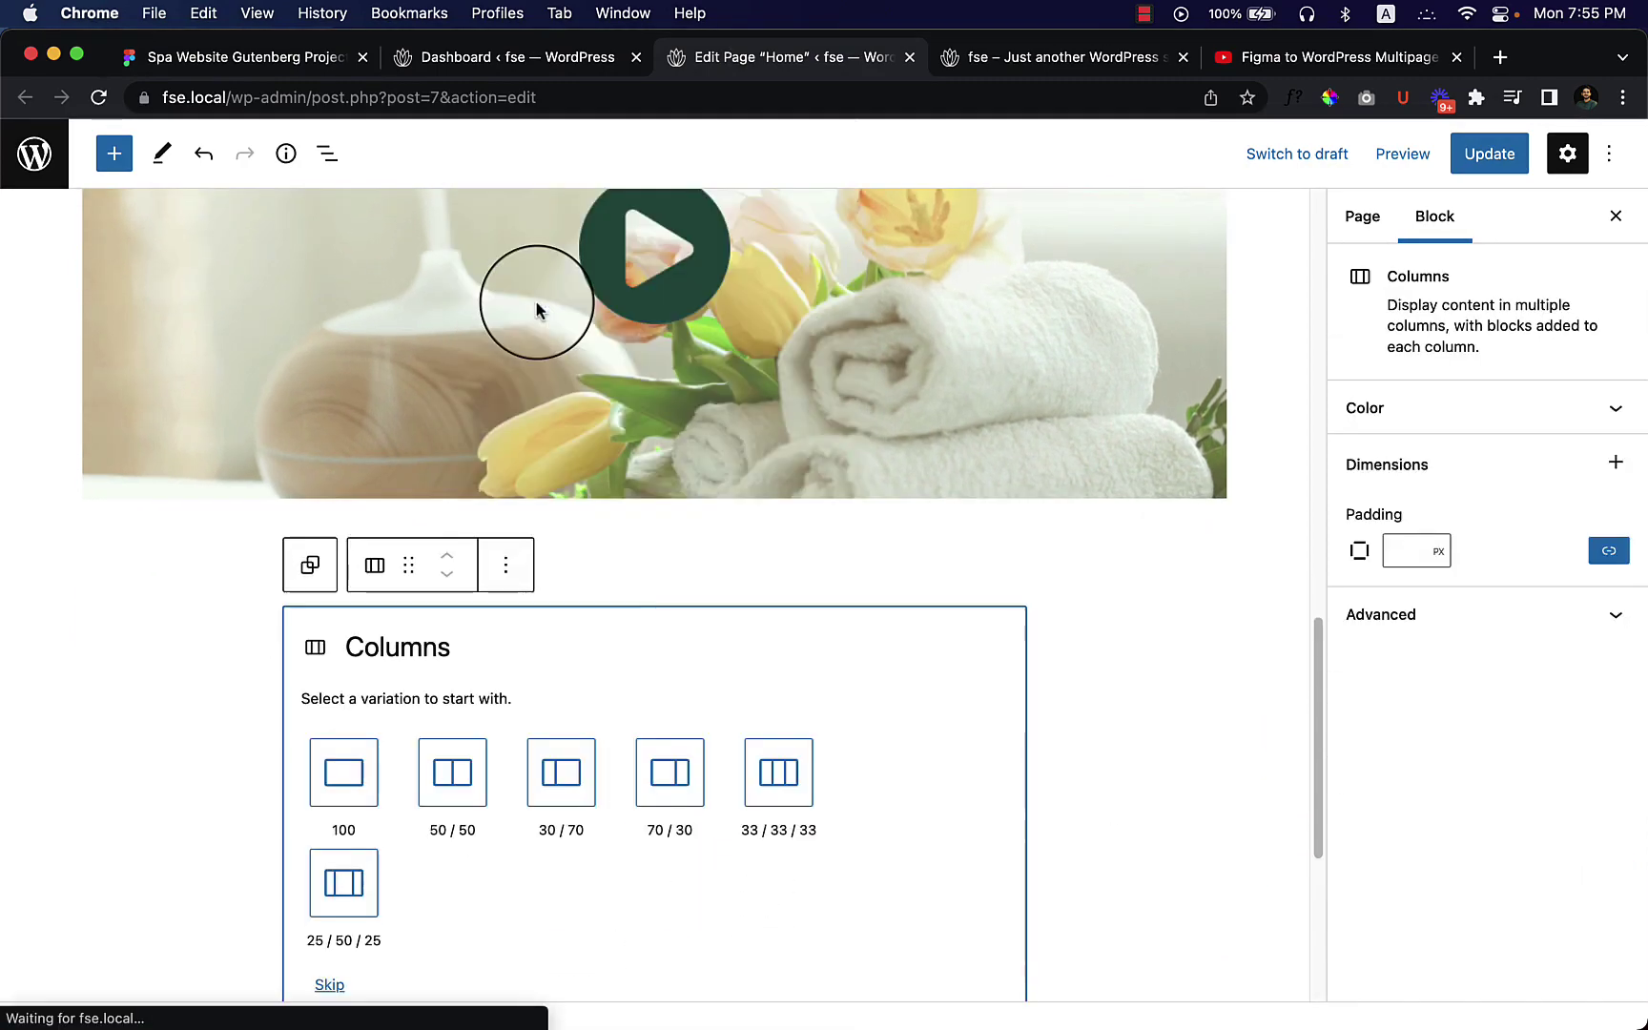
{"action": "left_click", "coordinate": [760, 799]}
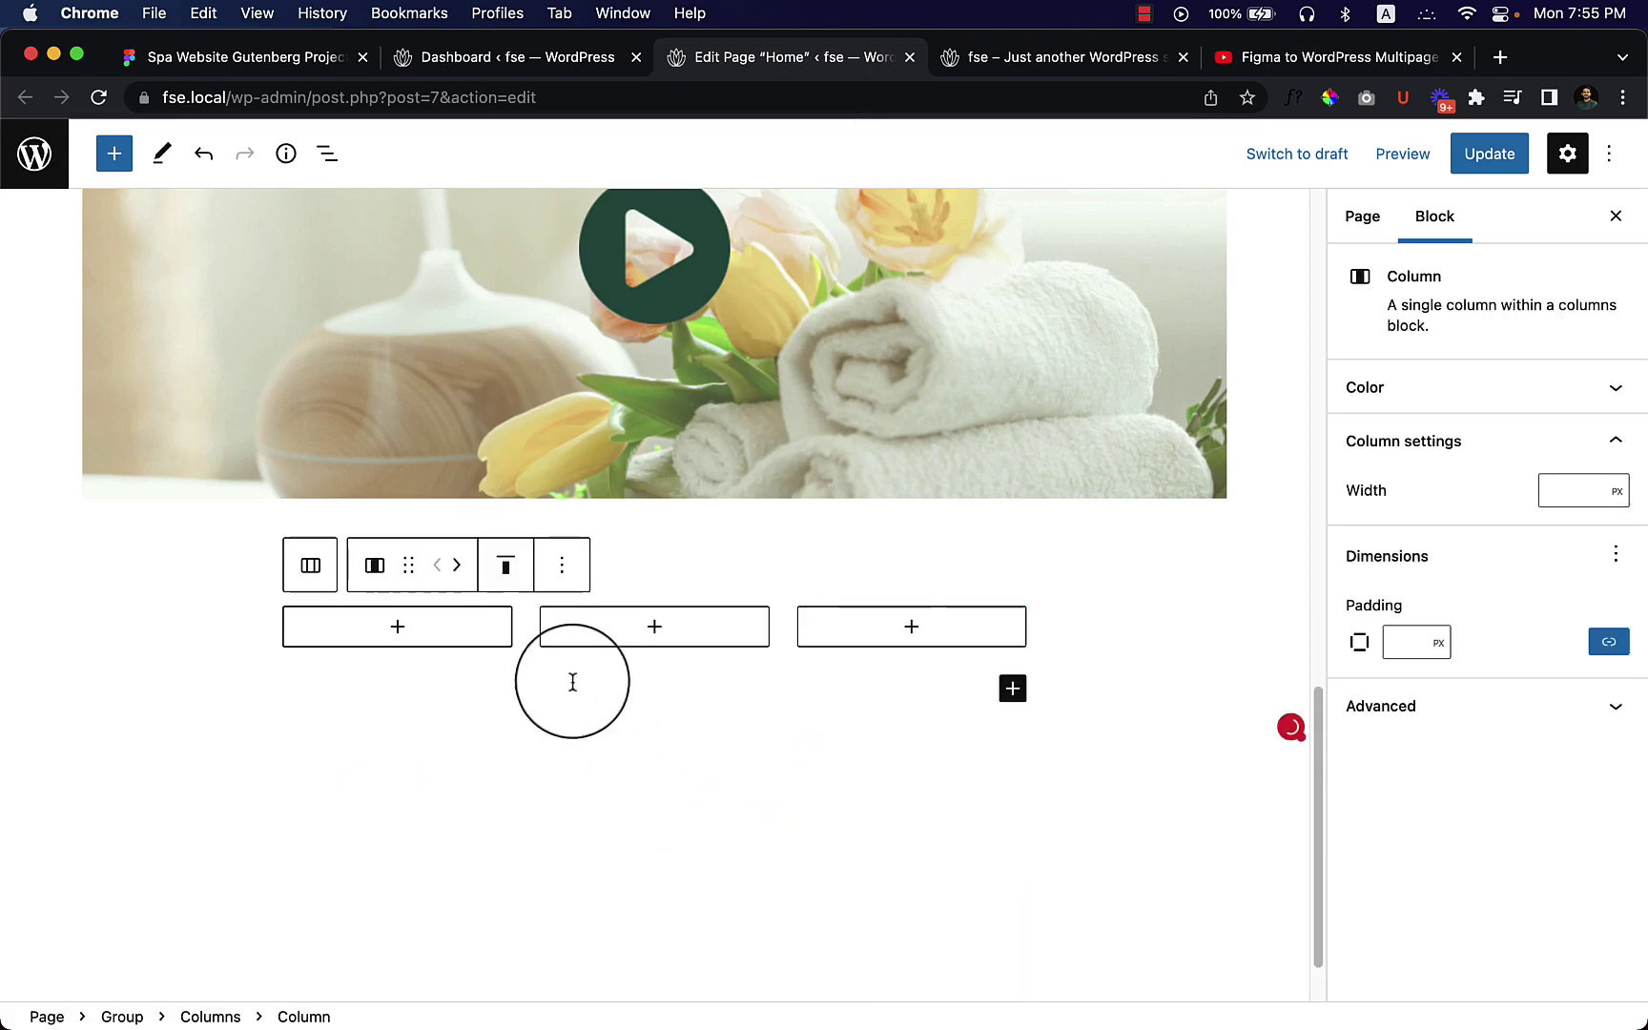
{"action": "left_click", "coordinate": [494, 667]}
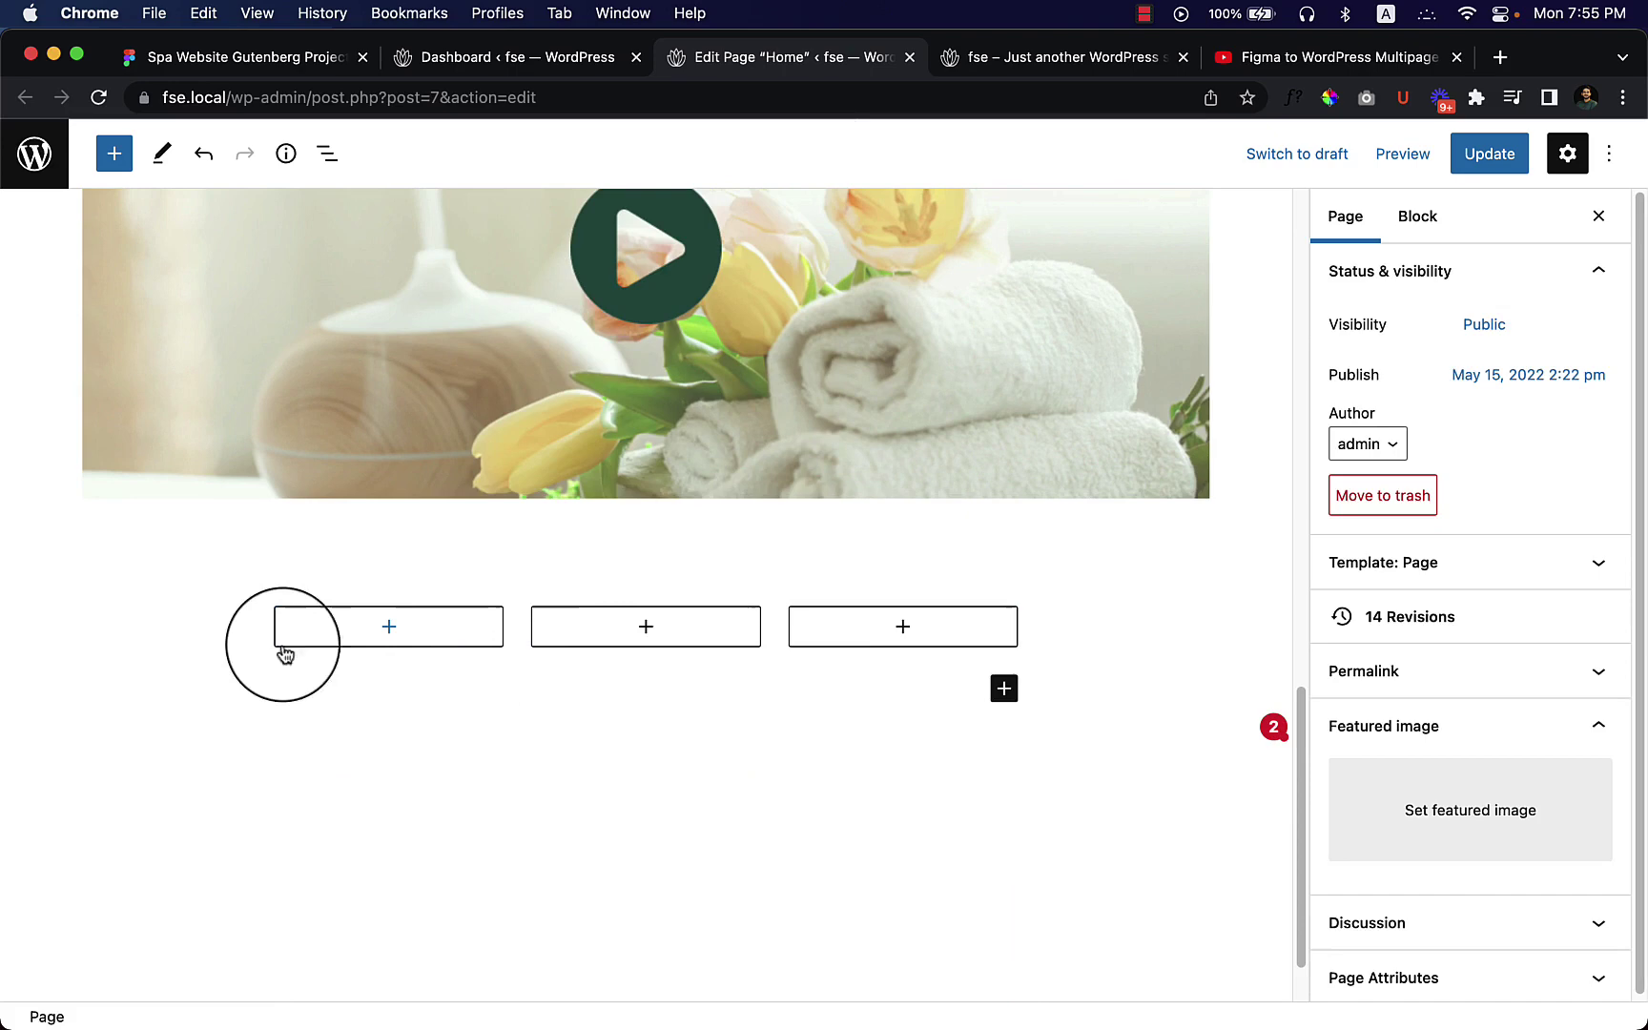
{"action": "left_click", "coordinate": [327, 154]}
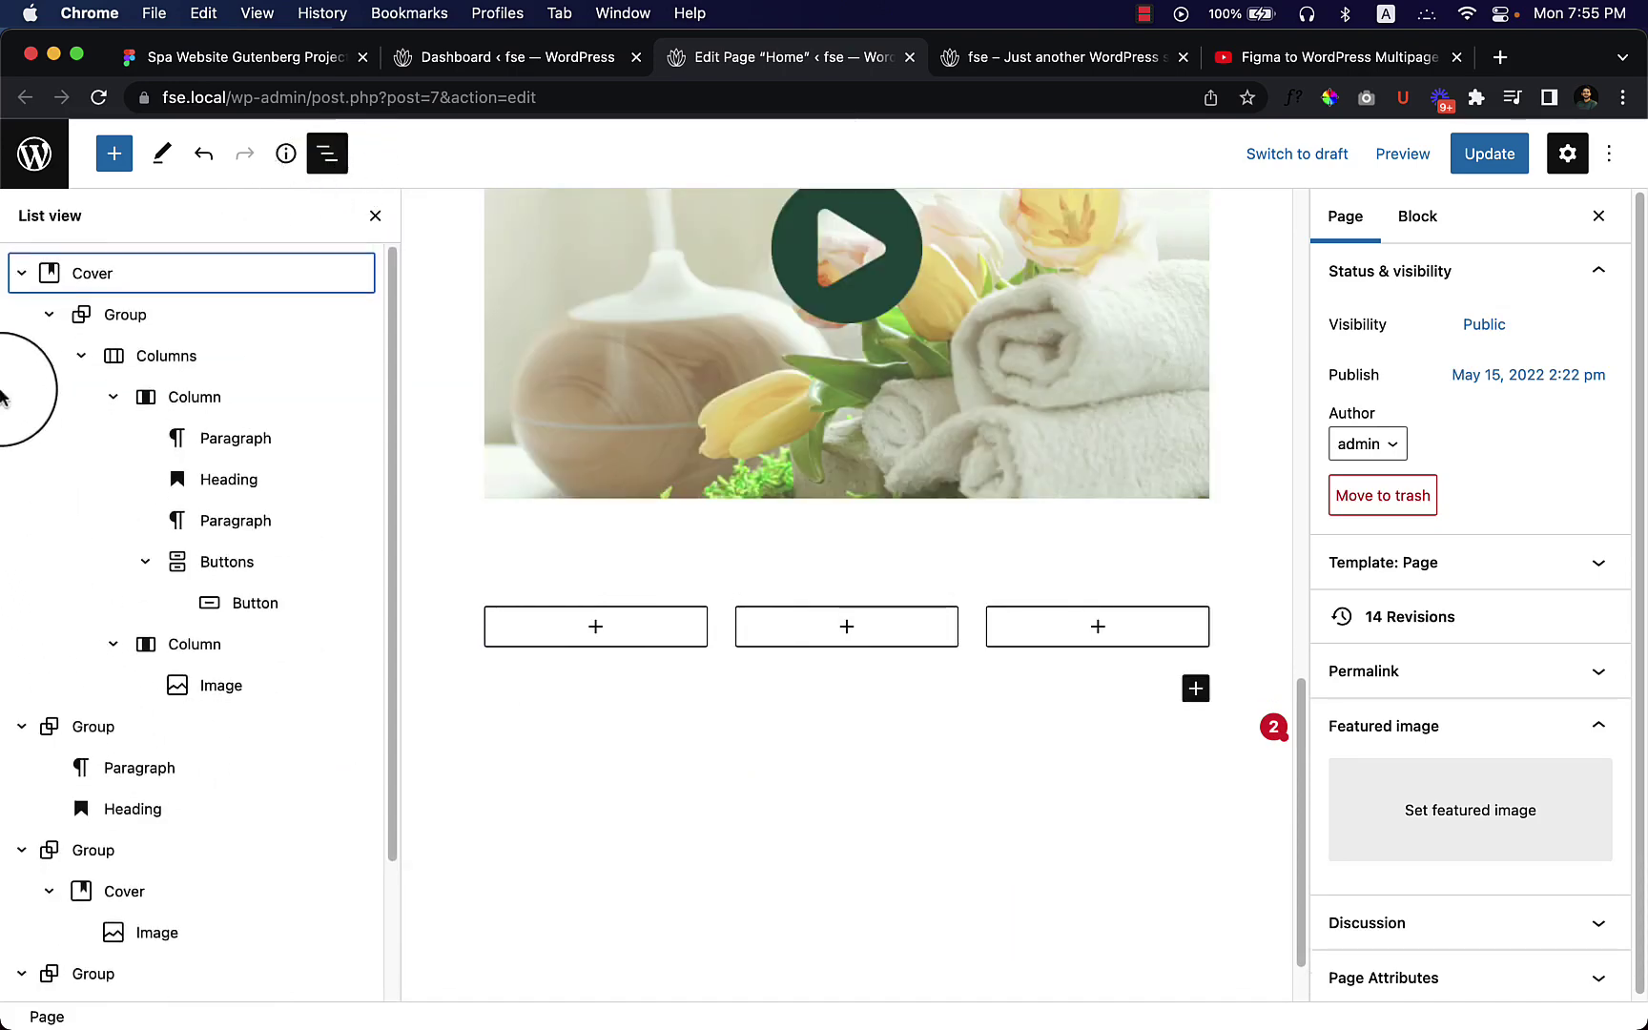
Collapse the Cover and Group rows in List View and give the columns Group a 1000 px content width.
{"action": "left_click", "coordinate": [21, 274]}
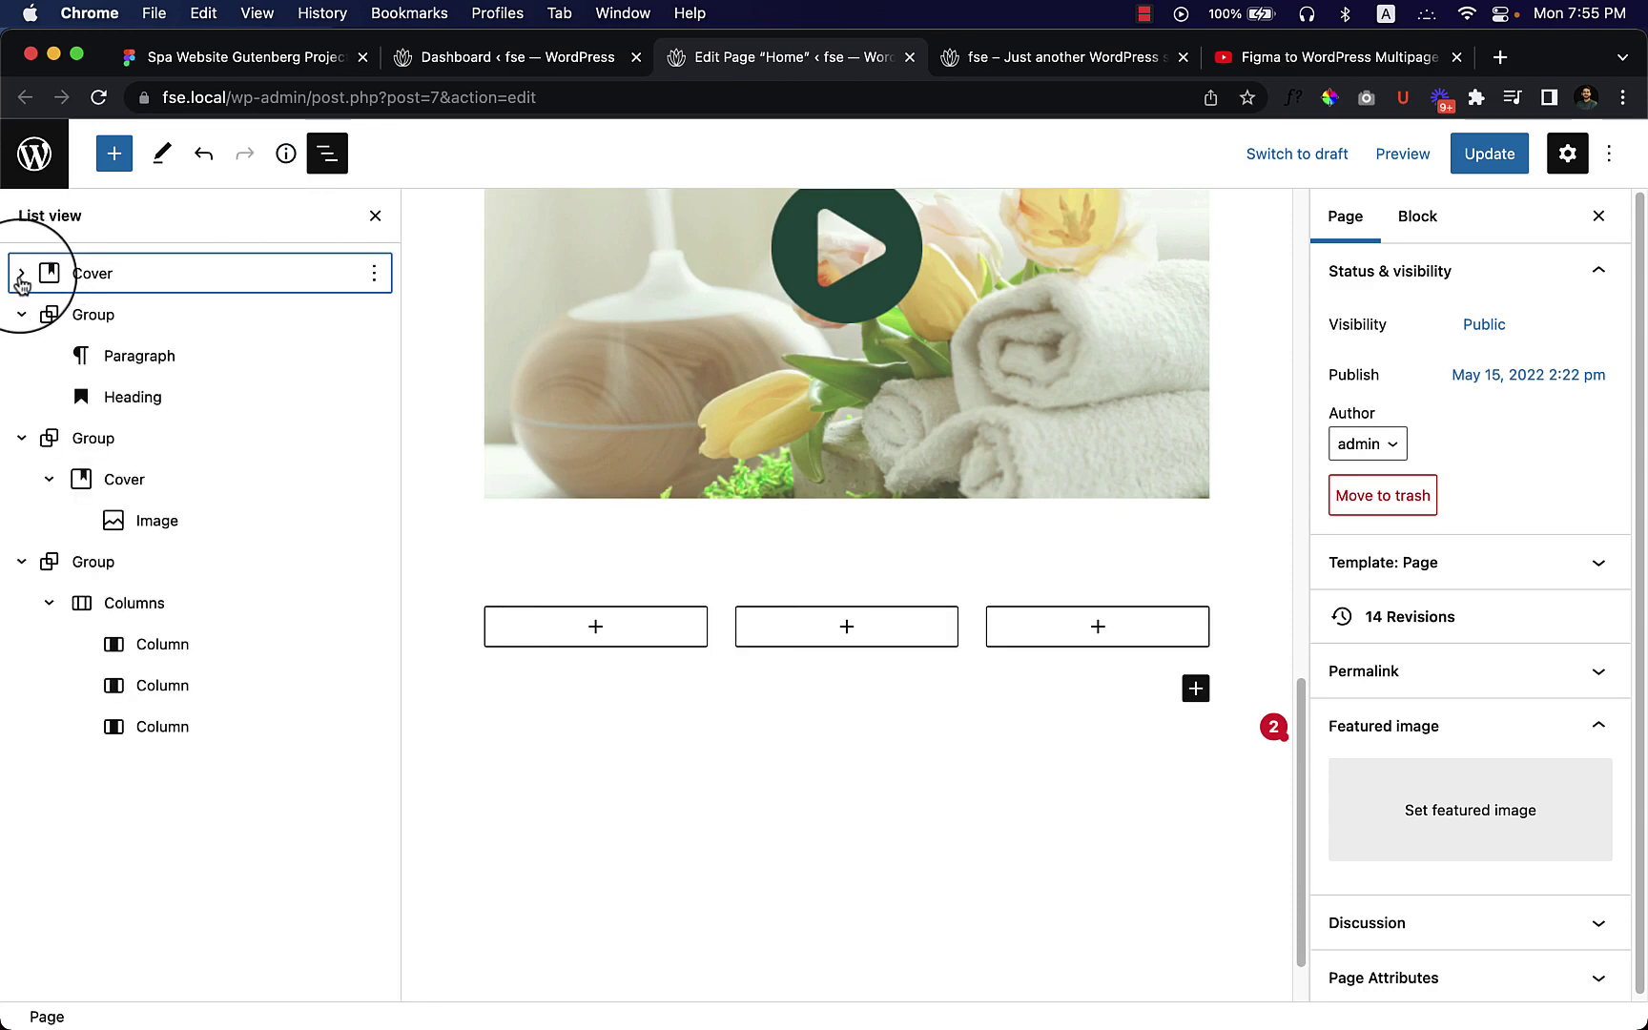
{"action": "left_click", "coordinate": [22, 319]}
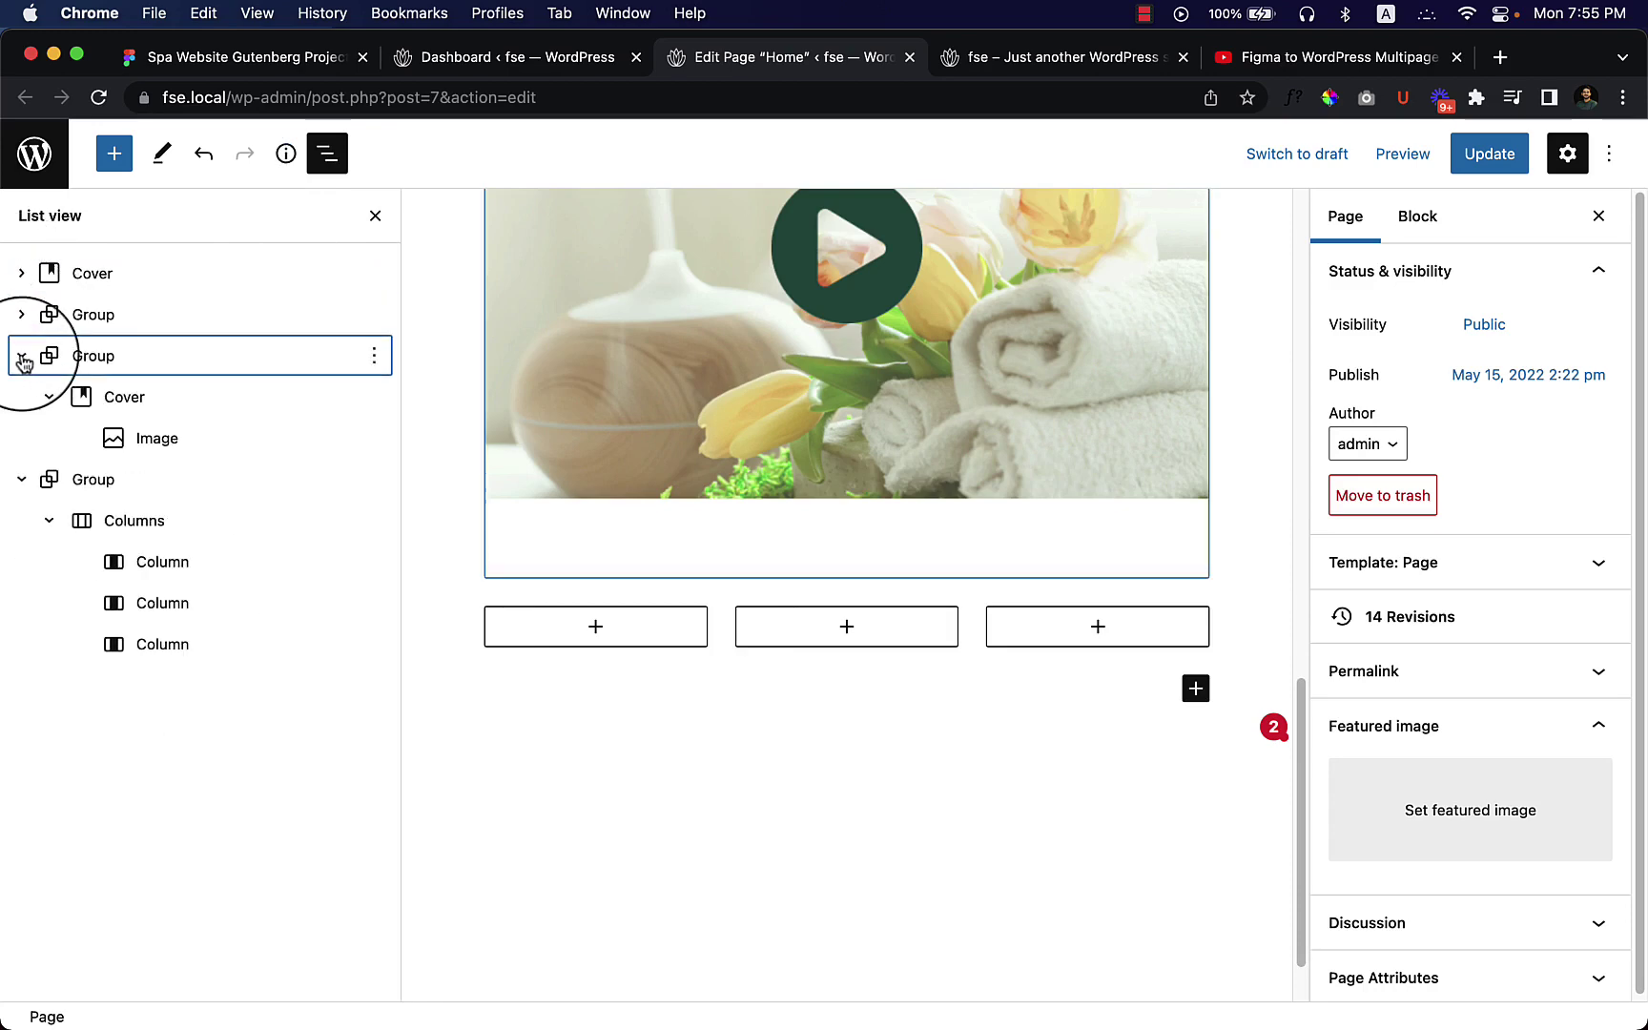
{"action": "left_click", "coordinate": [21, 356]}
{"action": "left_click", "coordinate": [95, 404]}
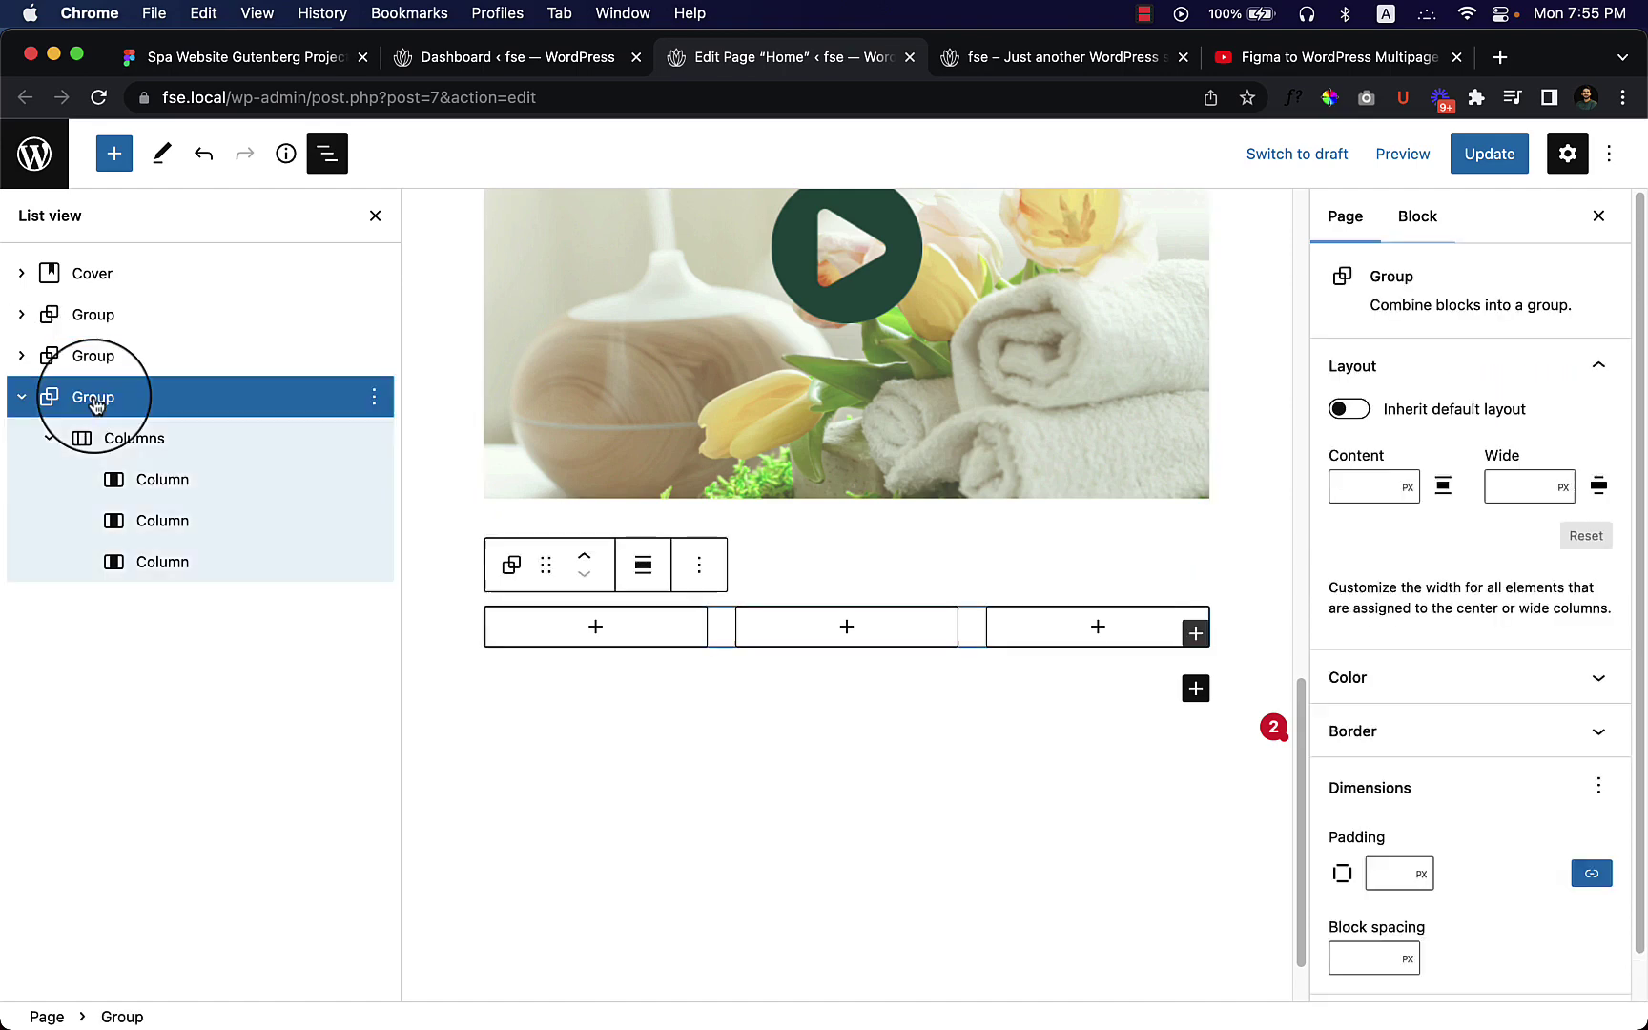
{"action": "left_click", "coordinate": [1378, 496]}
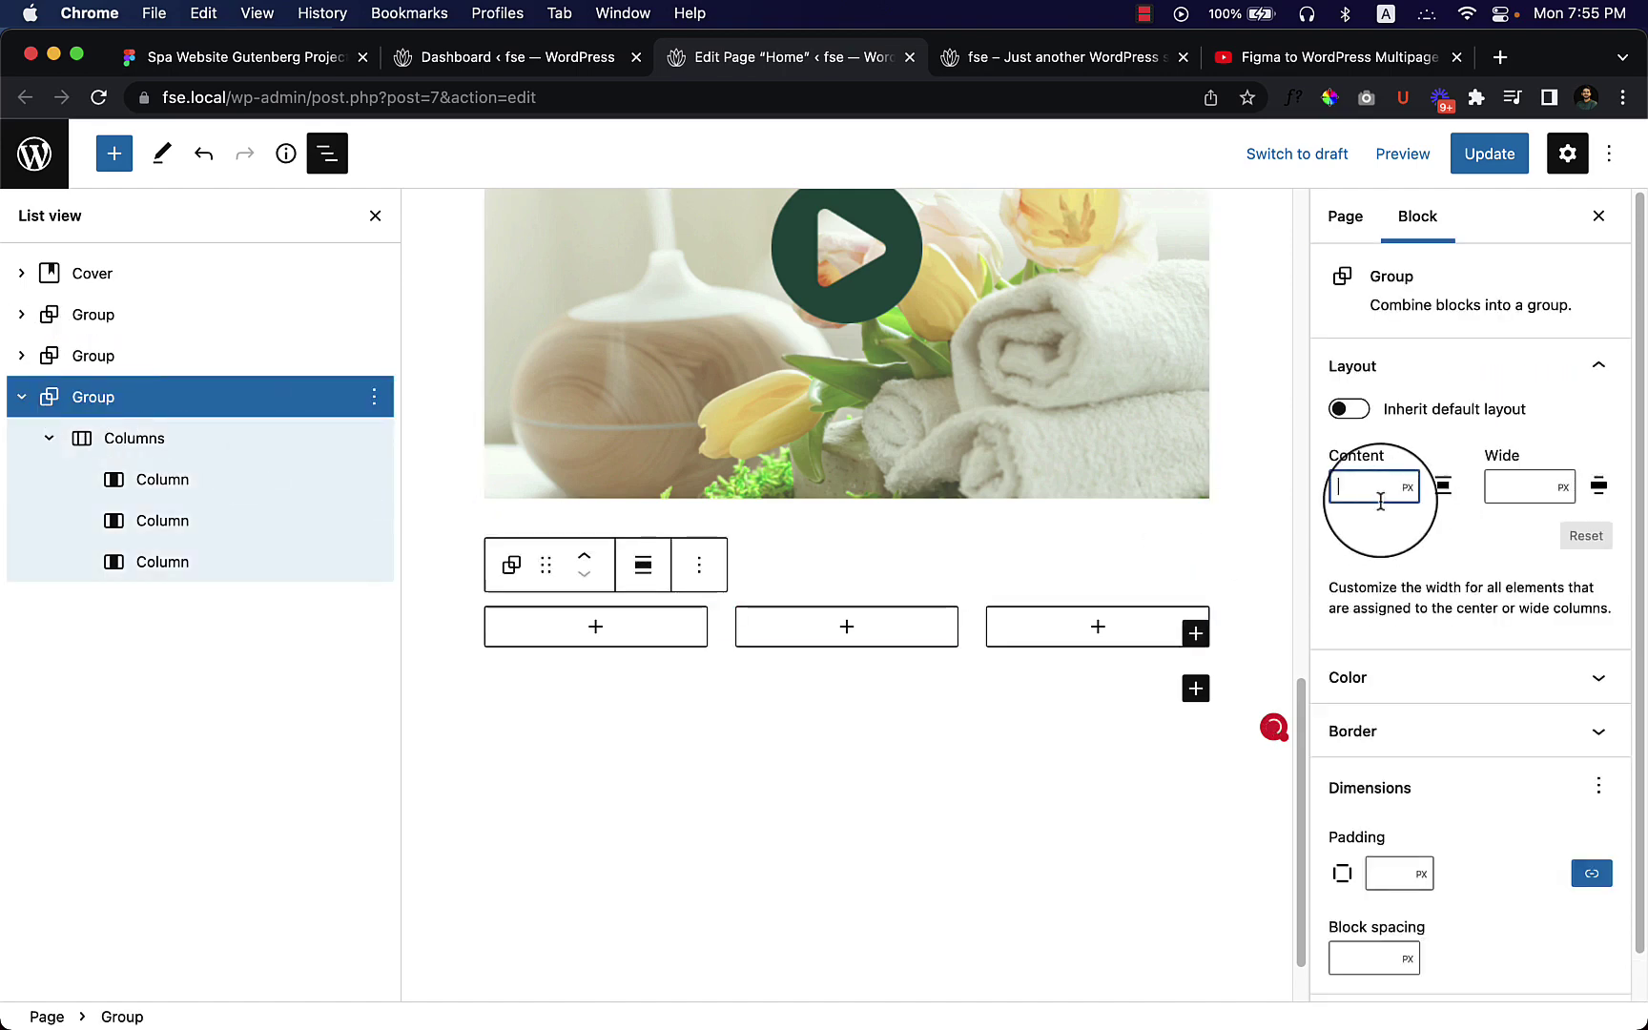
{"action": "type", "text": "1000"}
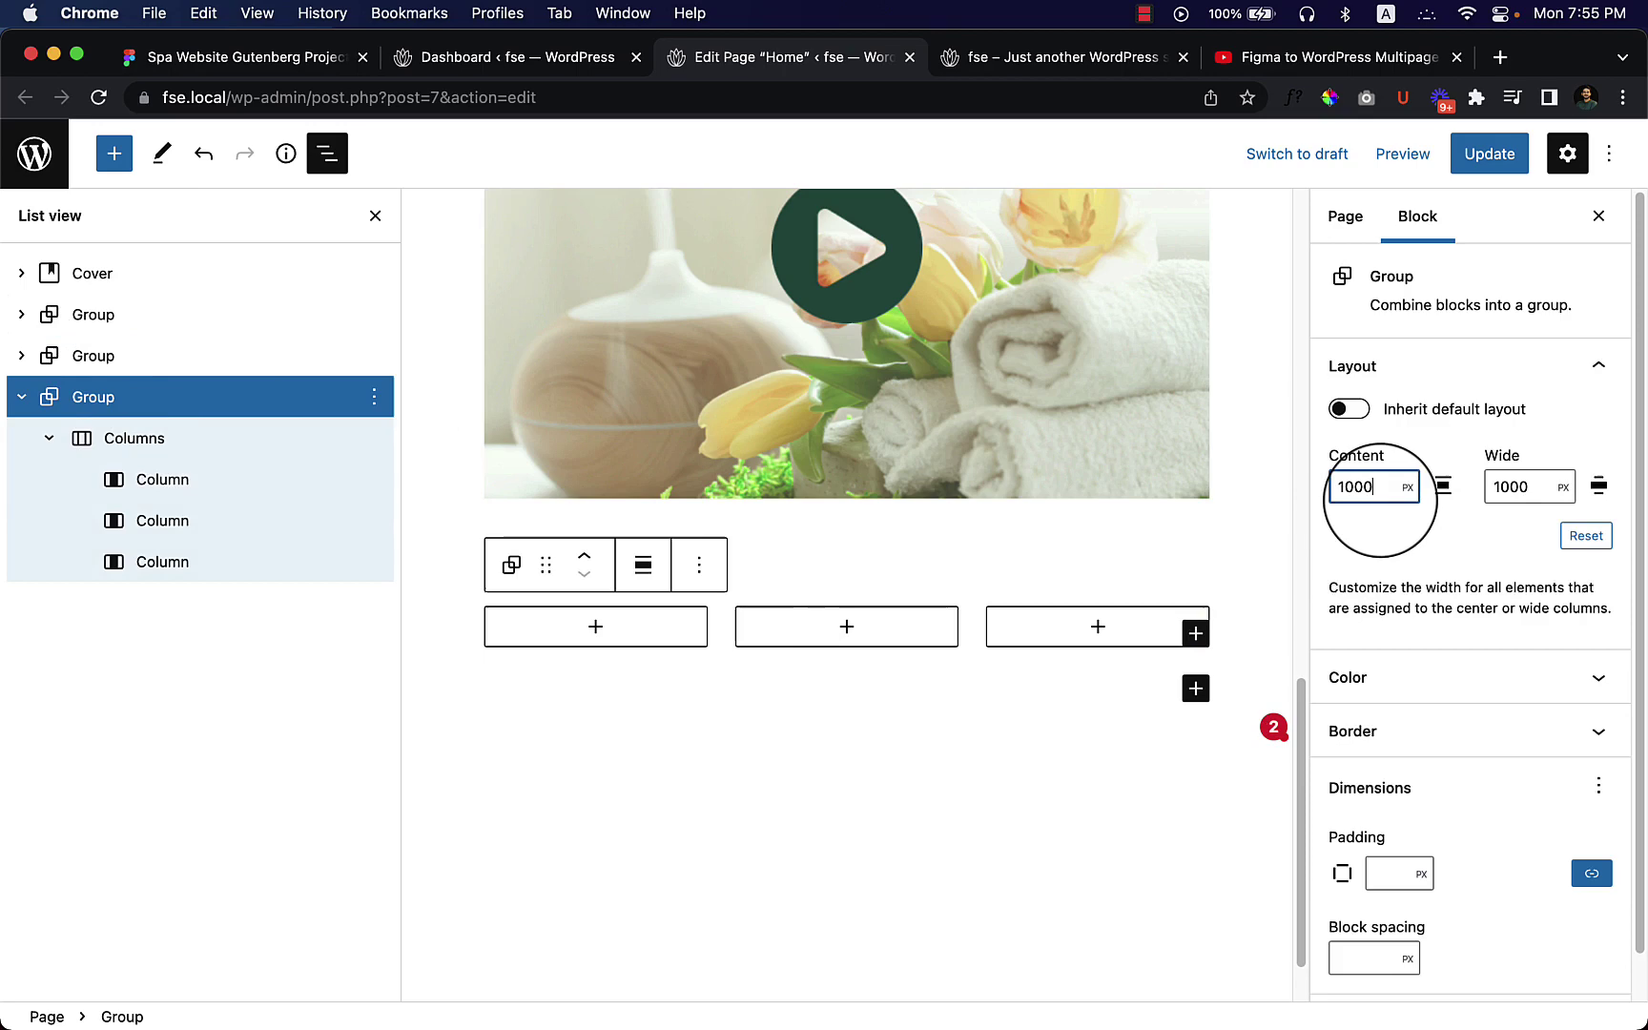
{"action": "left_click", "coordinate": [309, 772]}
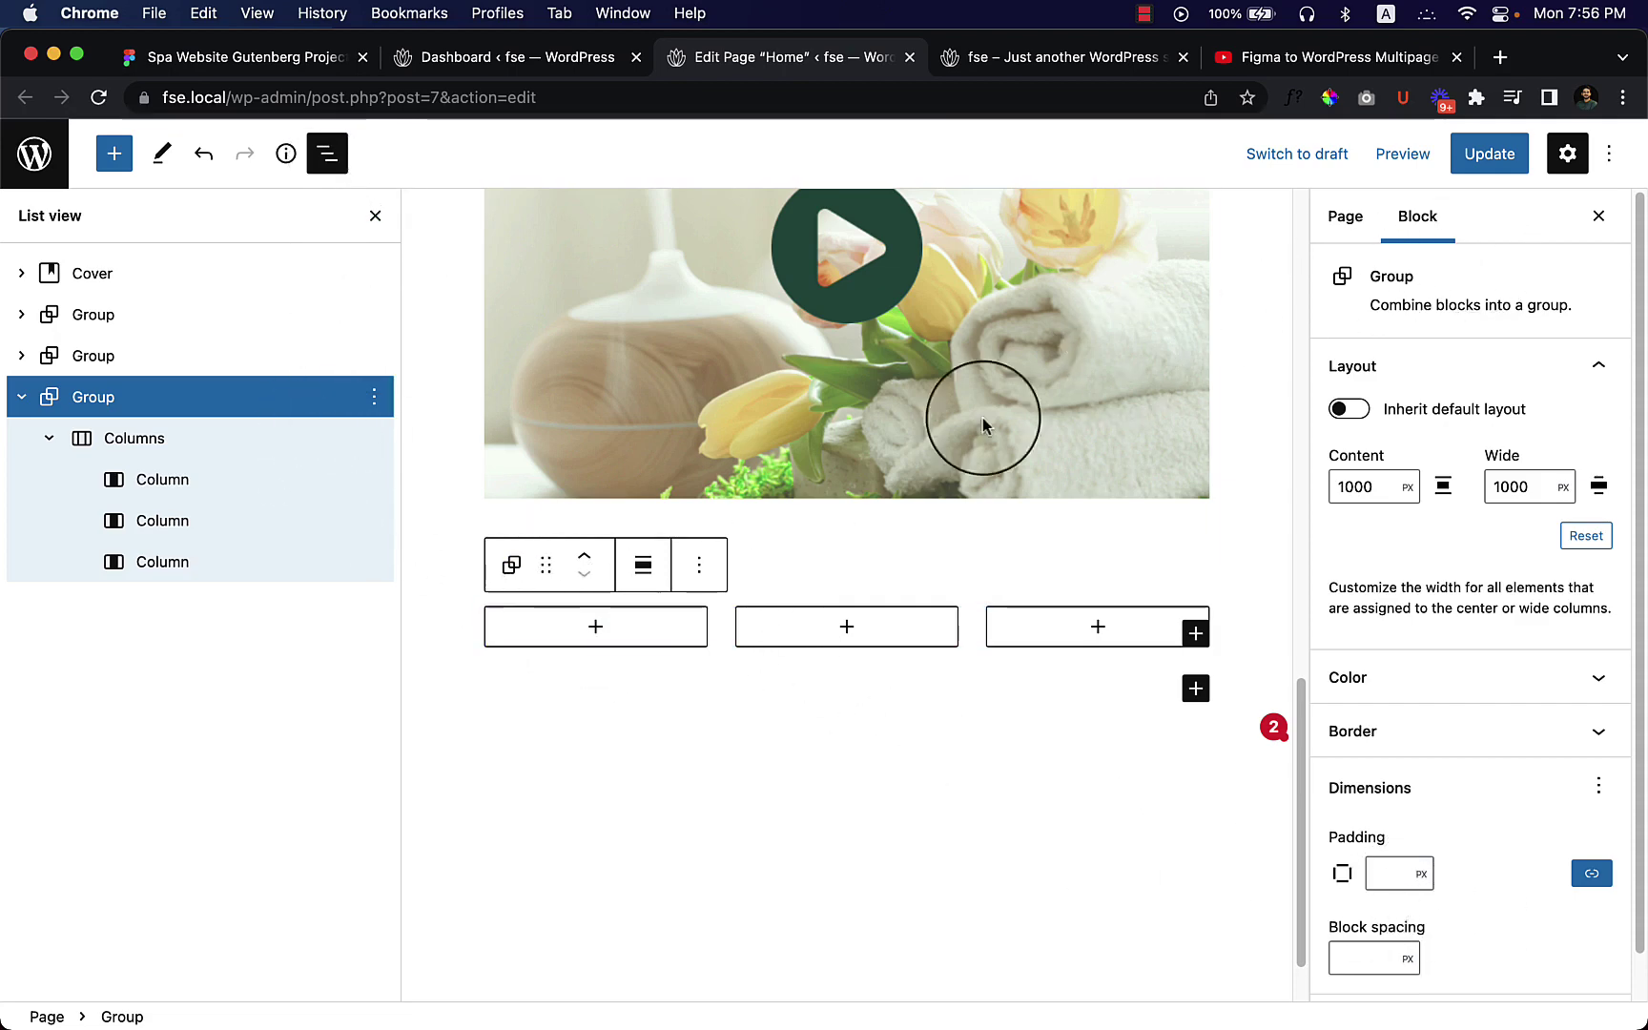
Zoom the browser to 80% and paste 'Wellness' into a new paragraph in the first column.
{"action": "left_click", "coordinate": [1621, 98]}
{"action": "left_click", "coordinate": [1454, 349]}
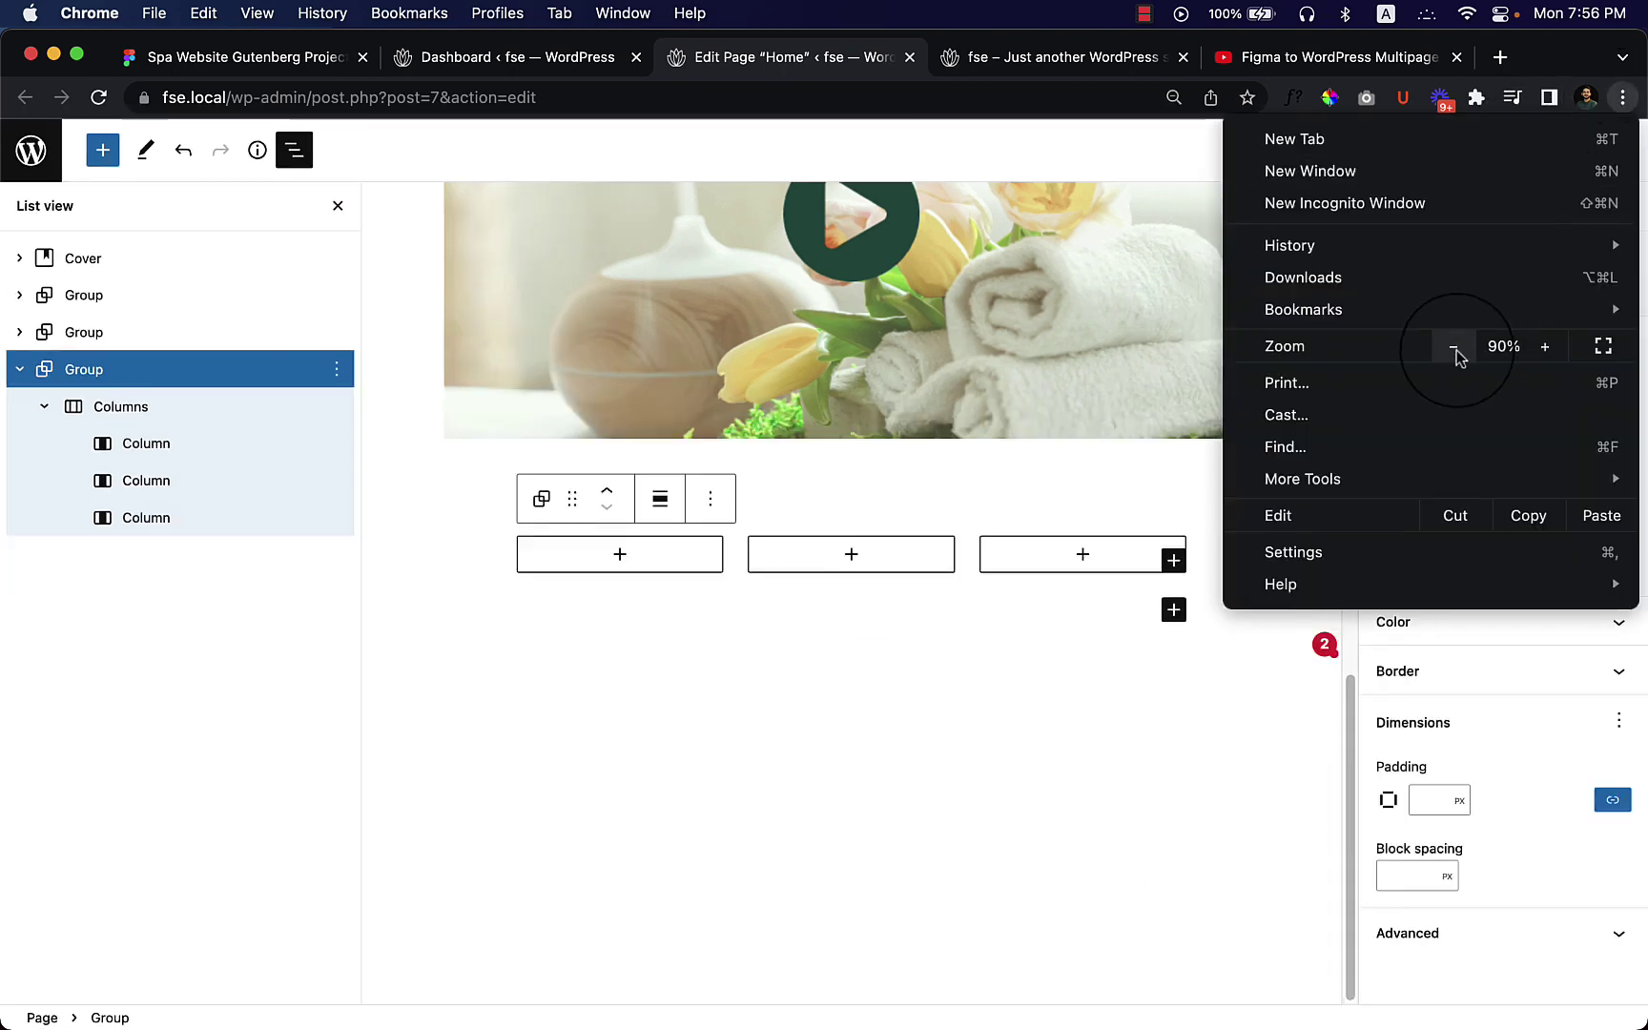
{"action": "left_click", "coordinate": [1454, 349]}
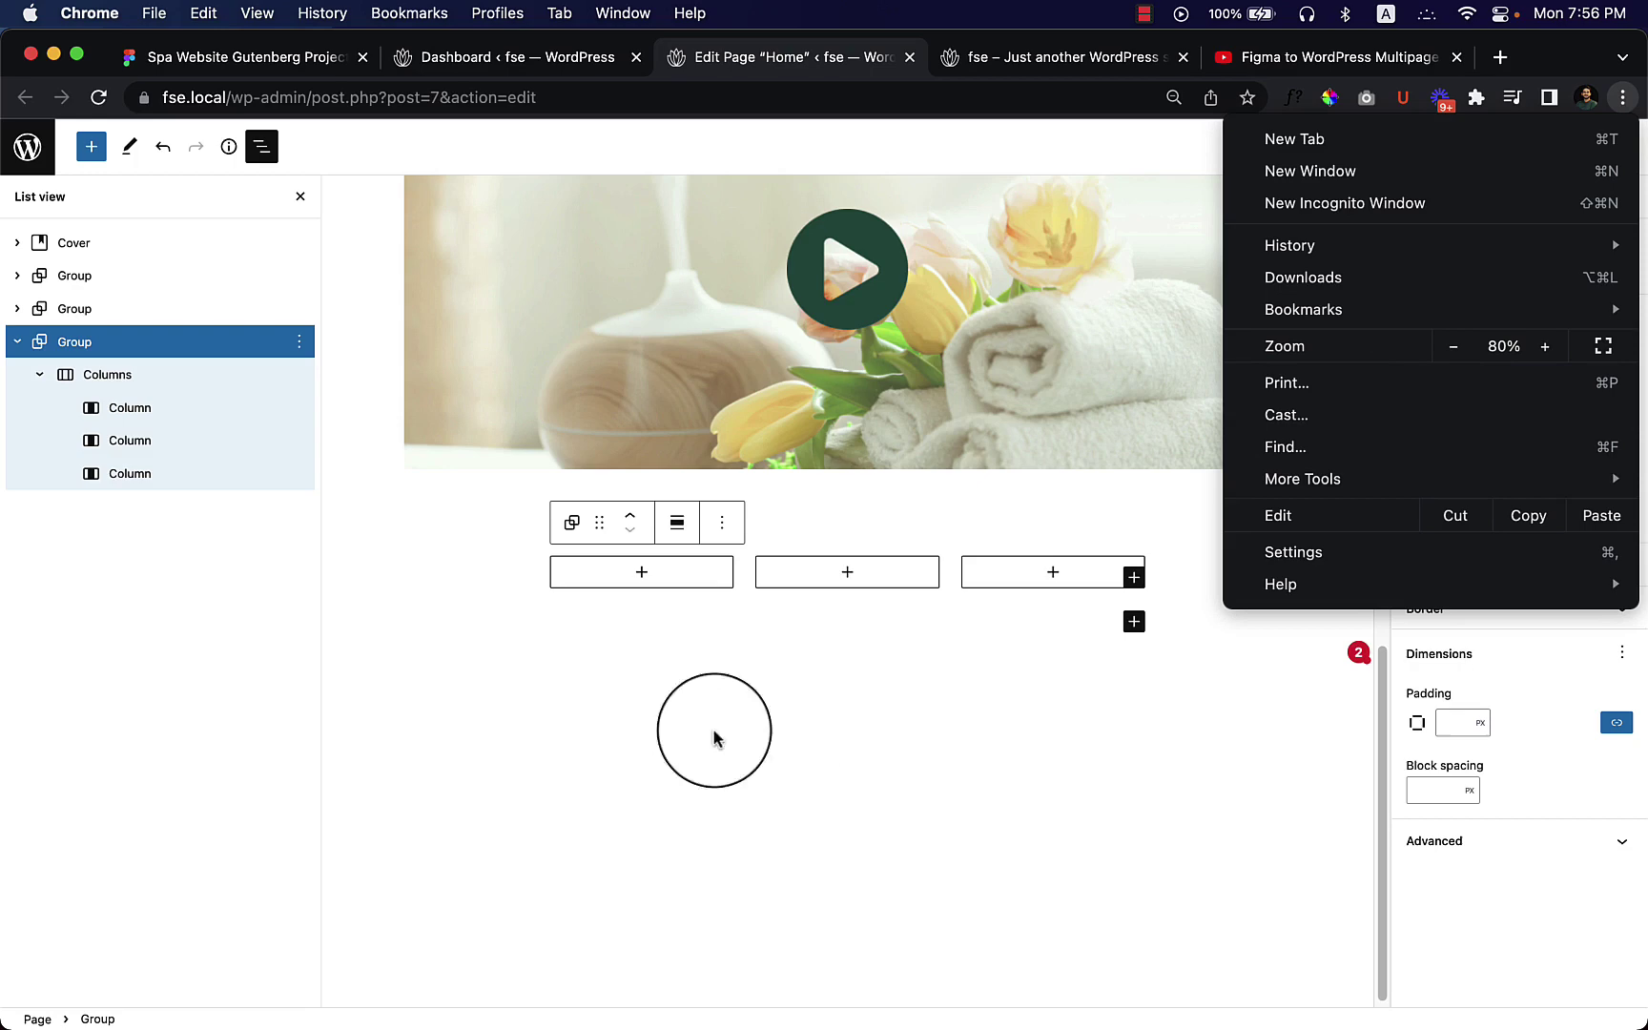
{"action": "left_click", "coordinate": [713, 735]}
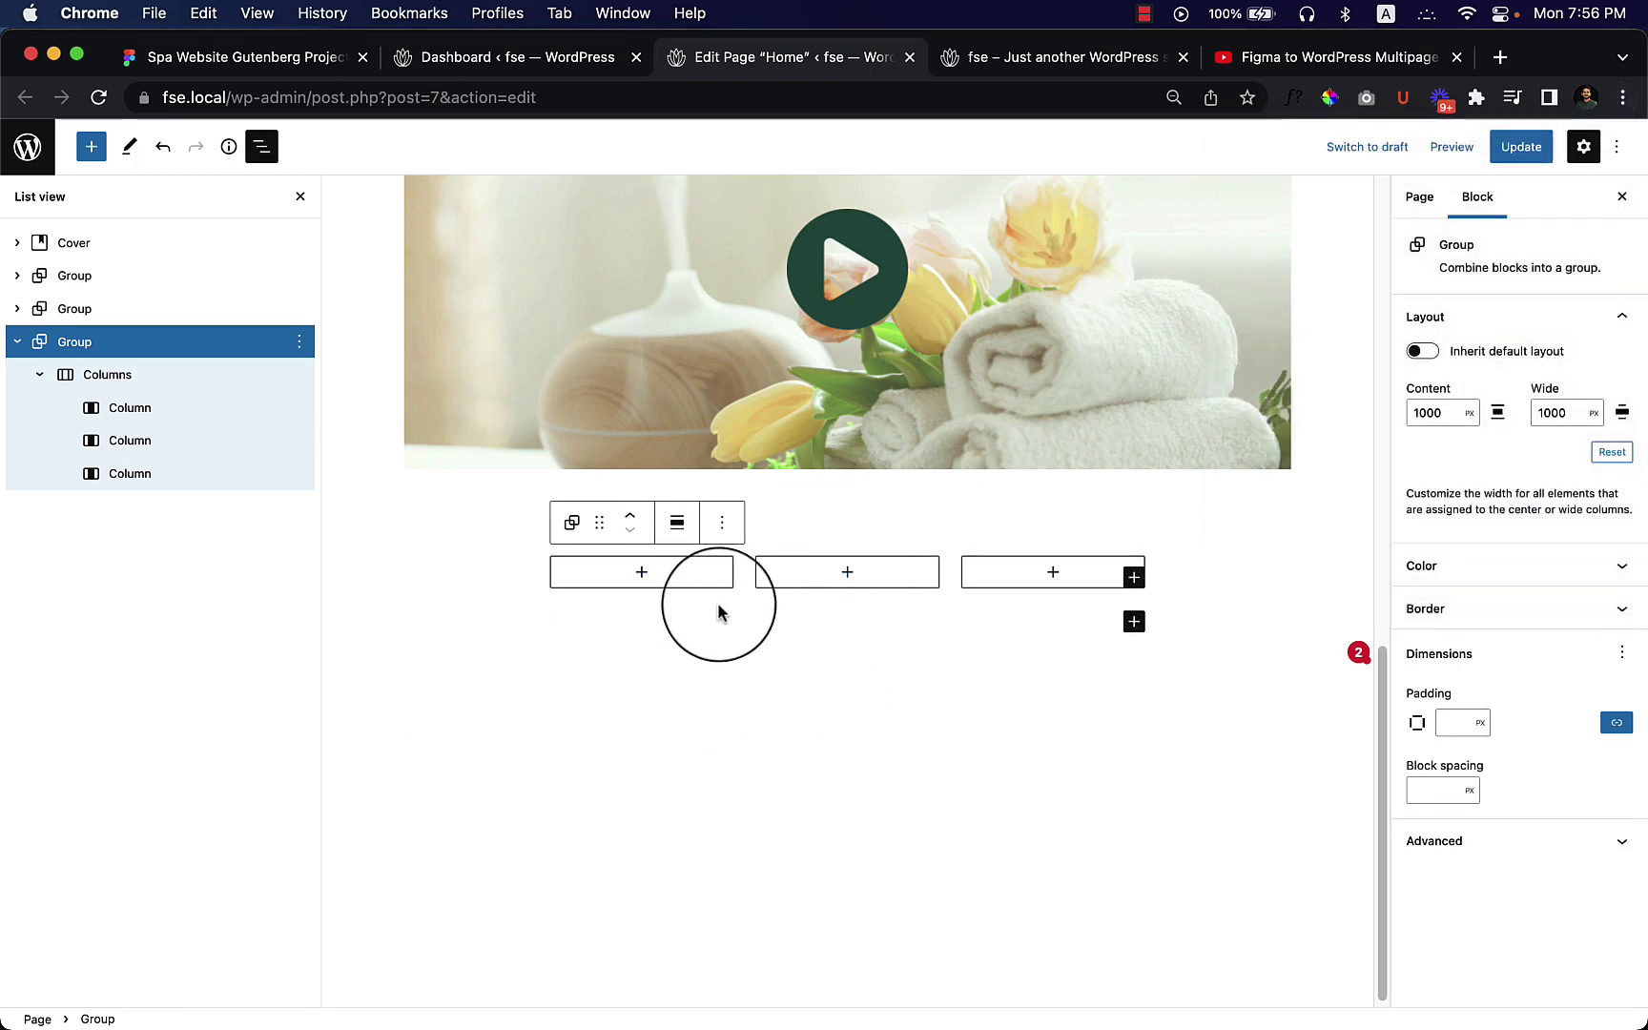
{"action": "left_click", "coordinate": [665, 584]}
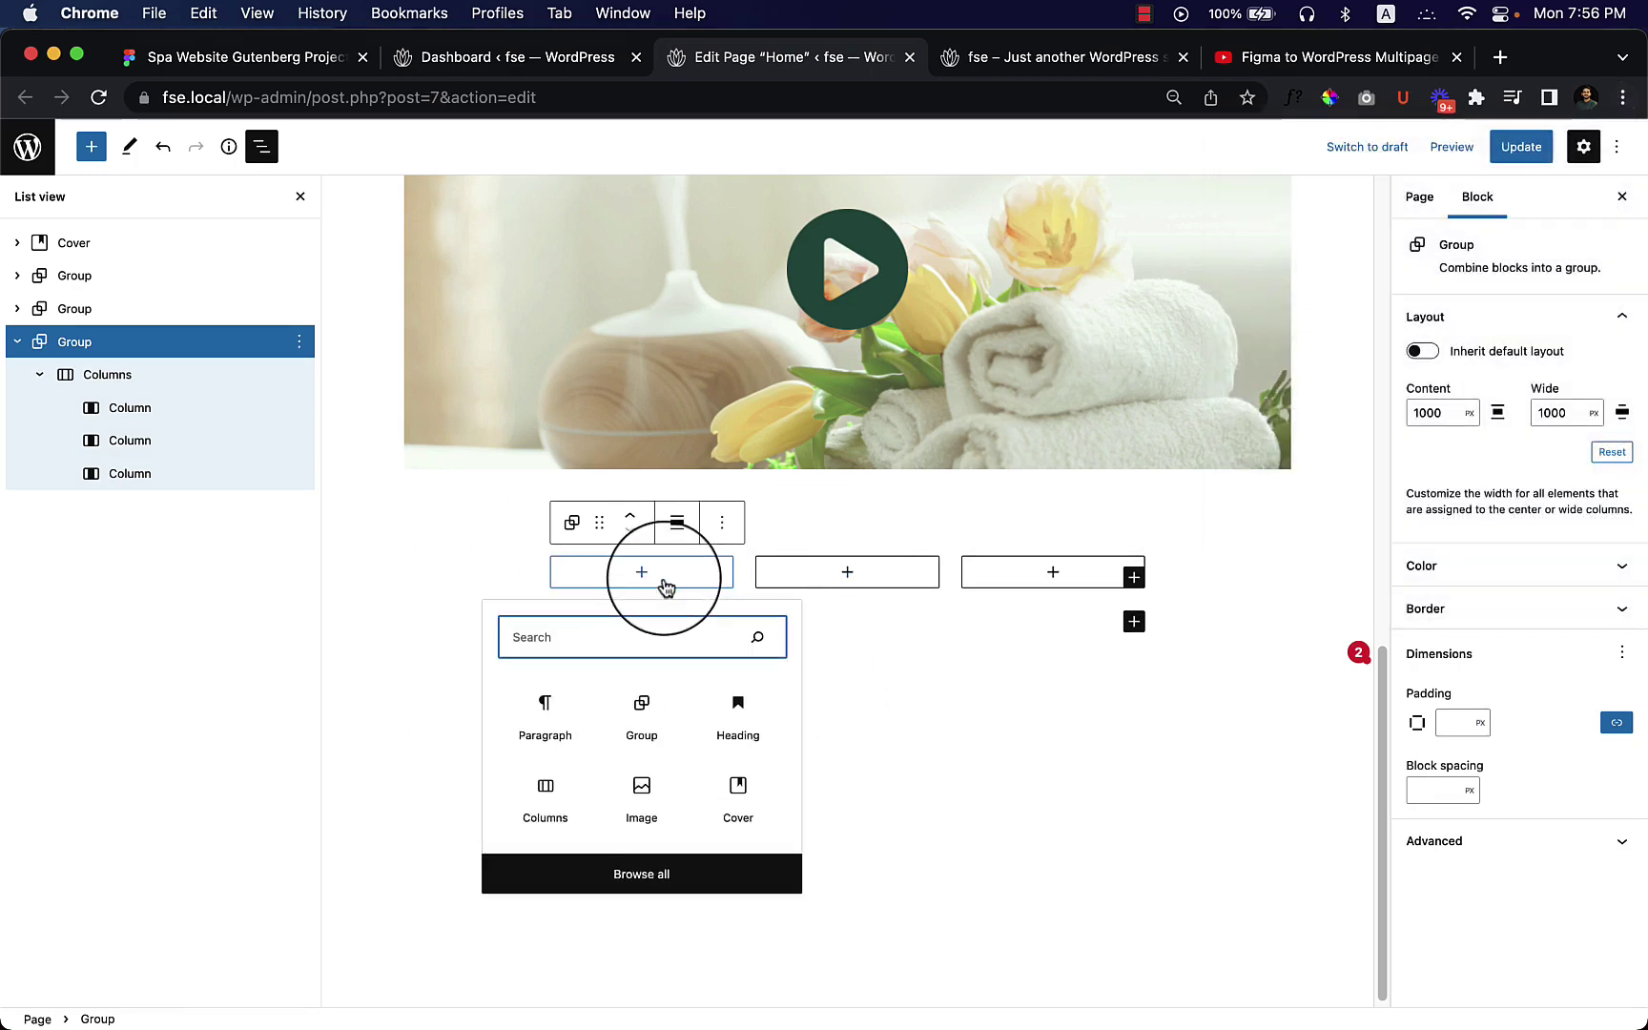
{"action": "left_click", "coordinate": [558, 711]}
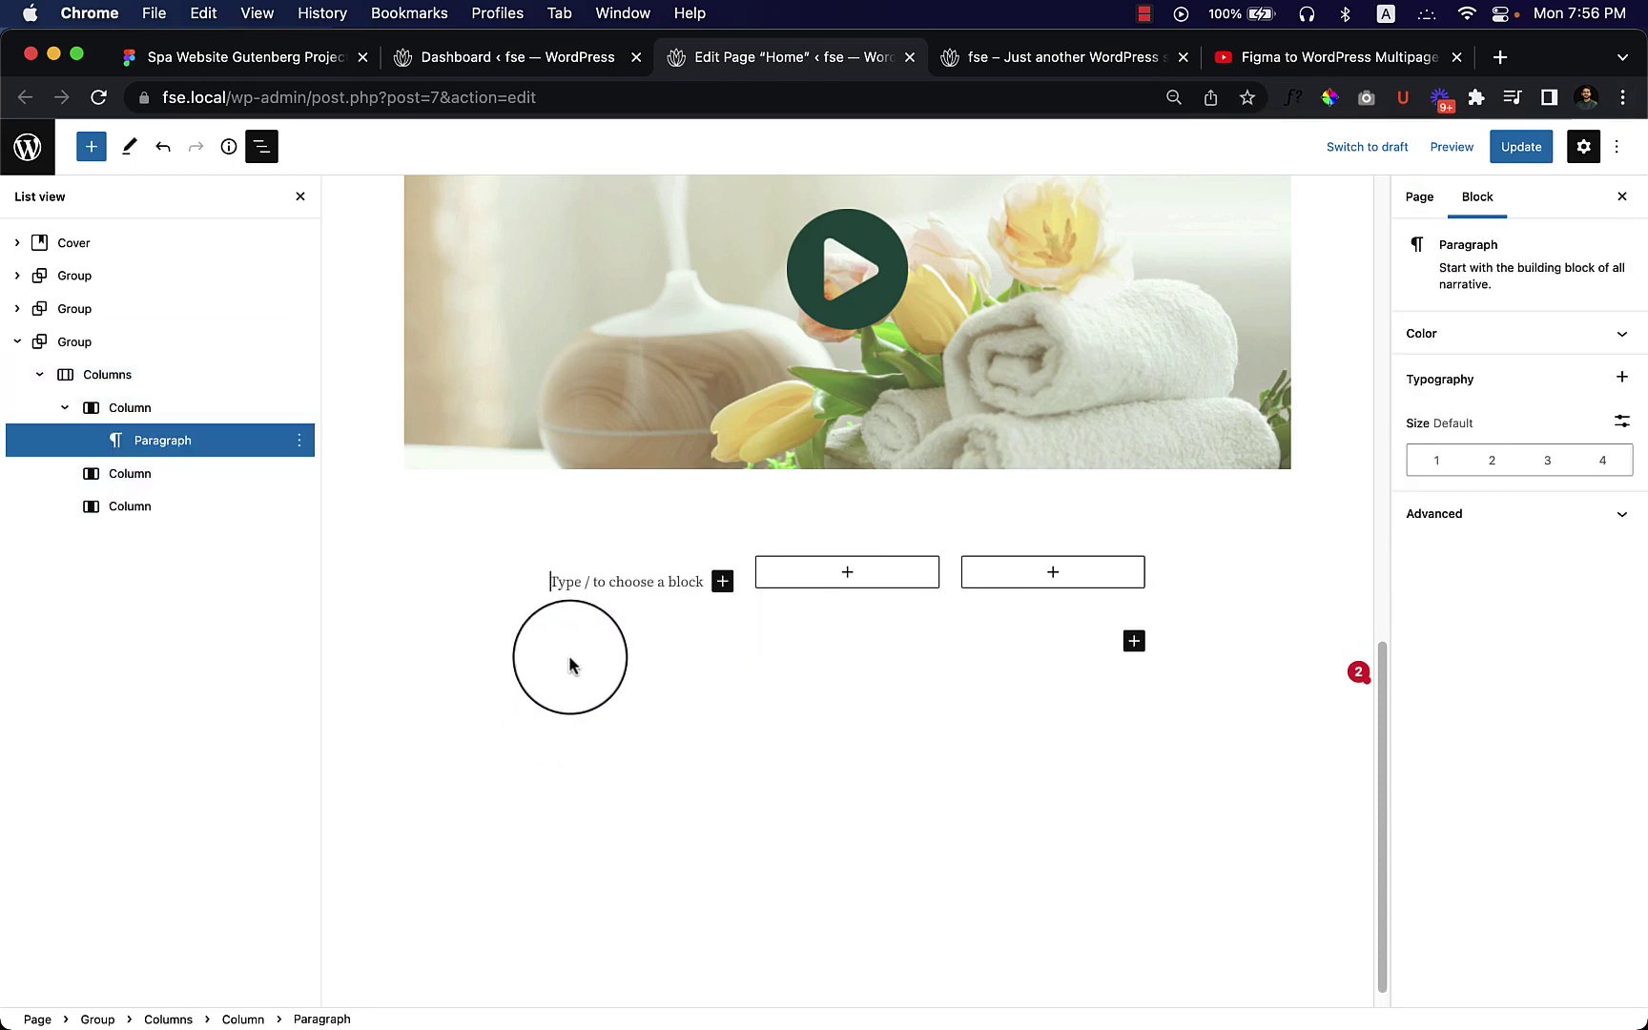
{"action": "type", "text": "Wellness"}
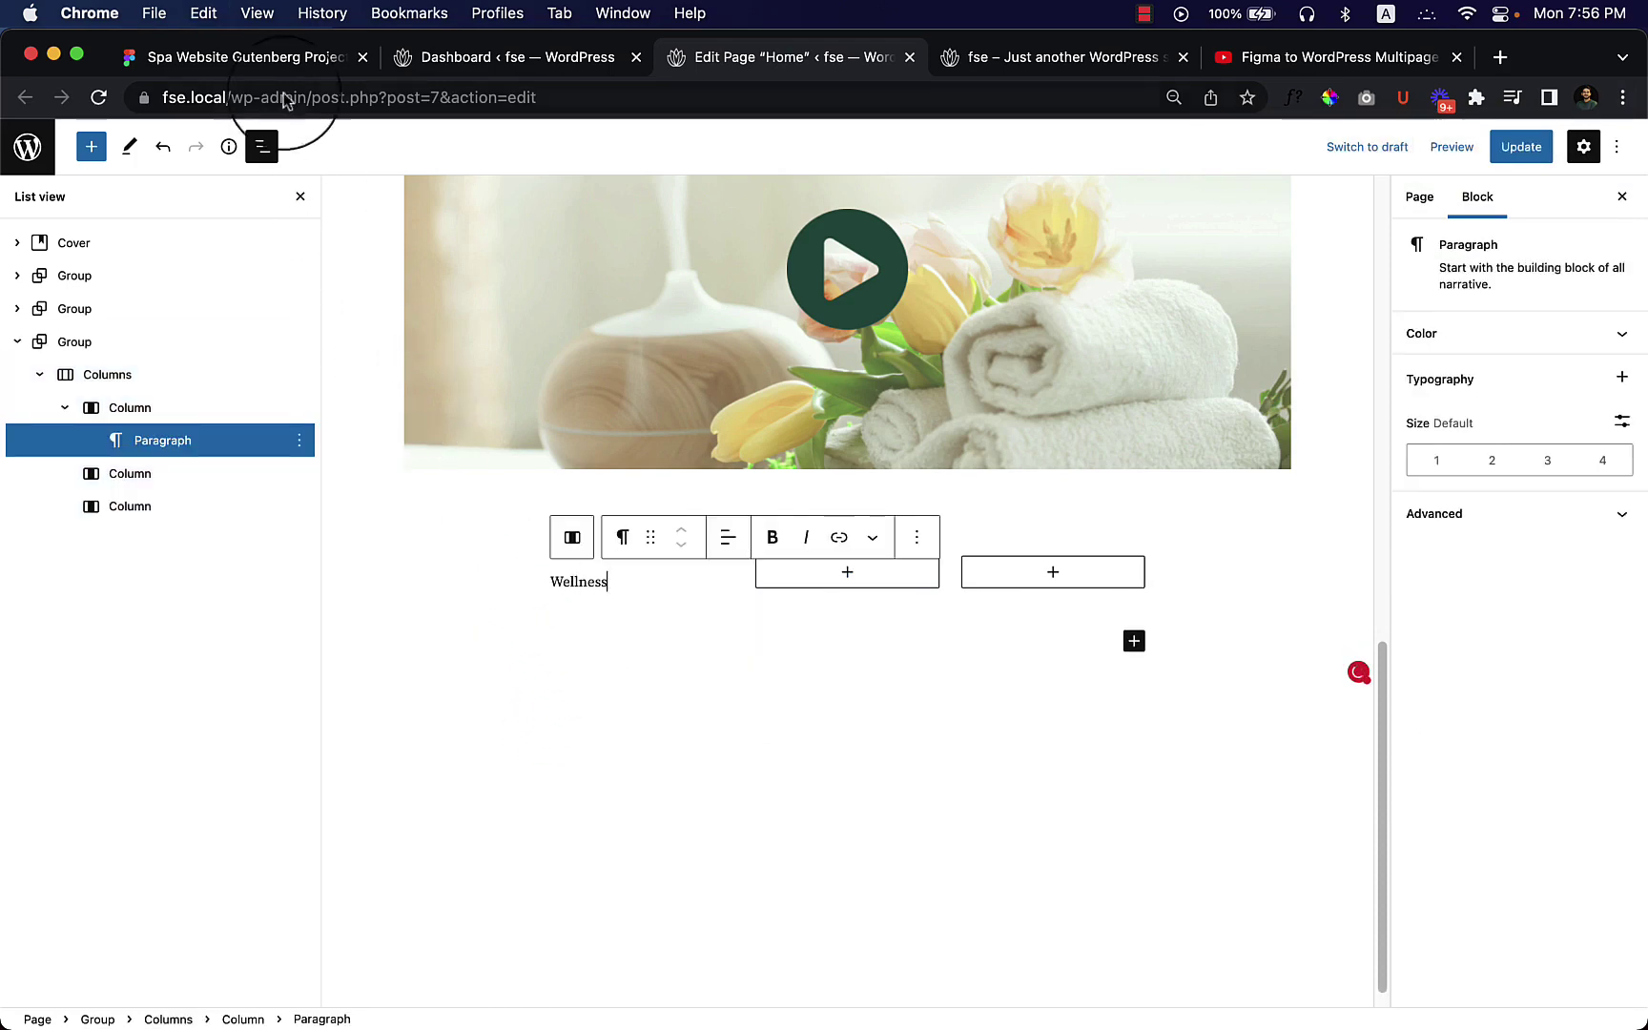
Copy the Wellness description text from Figma and check the heading style, Source Serif Pro SemiBold 28.
{"action": "left_click", "coordinate": [250, 57]}
{"action": "left_click", "coordinate": [434, 591]}
{"action": "double_click", "coordinate": [436, 597]}
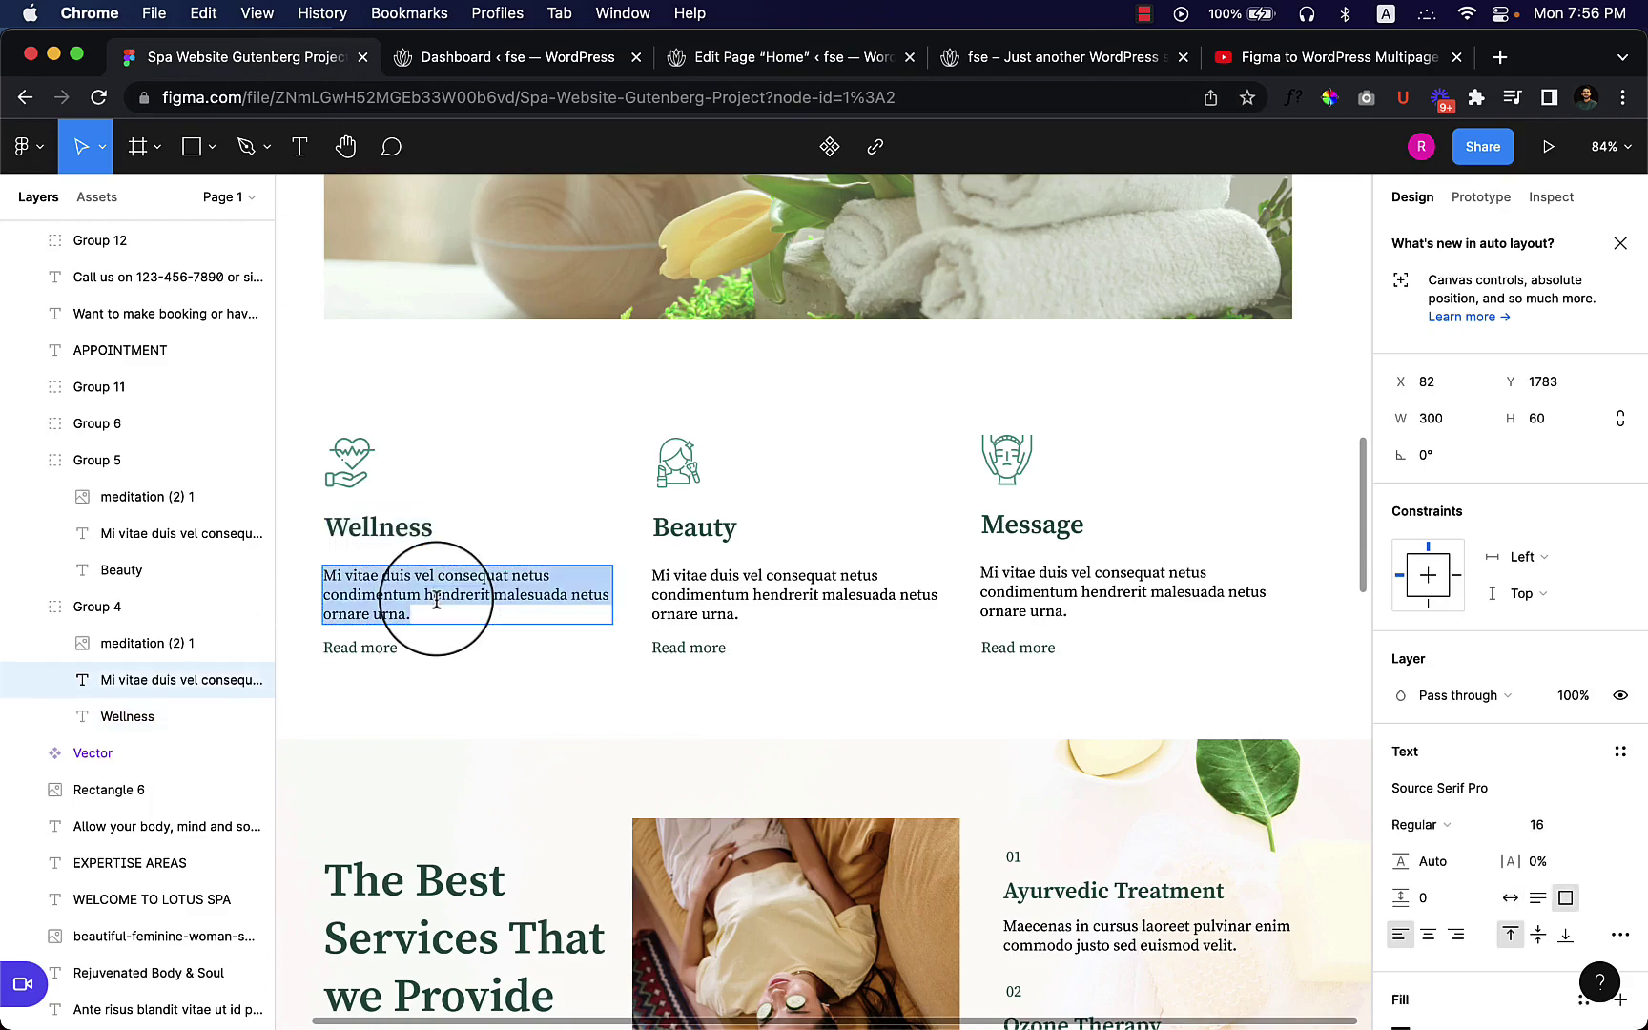
{"action": "key", "text": "super+c"}
{"action": "left_click", "coordinate": [784, 58]}
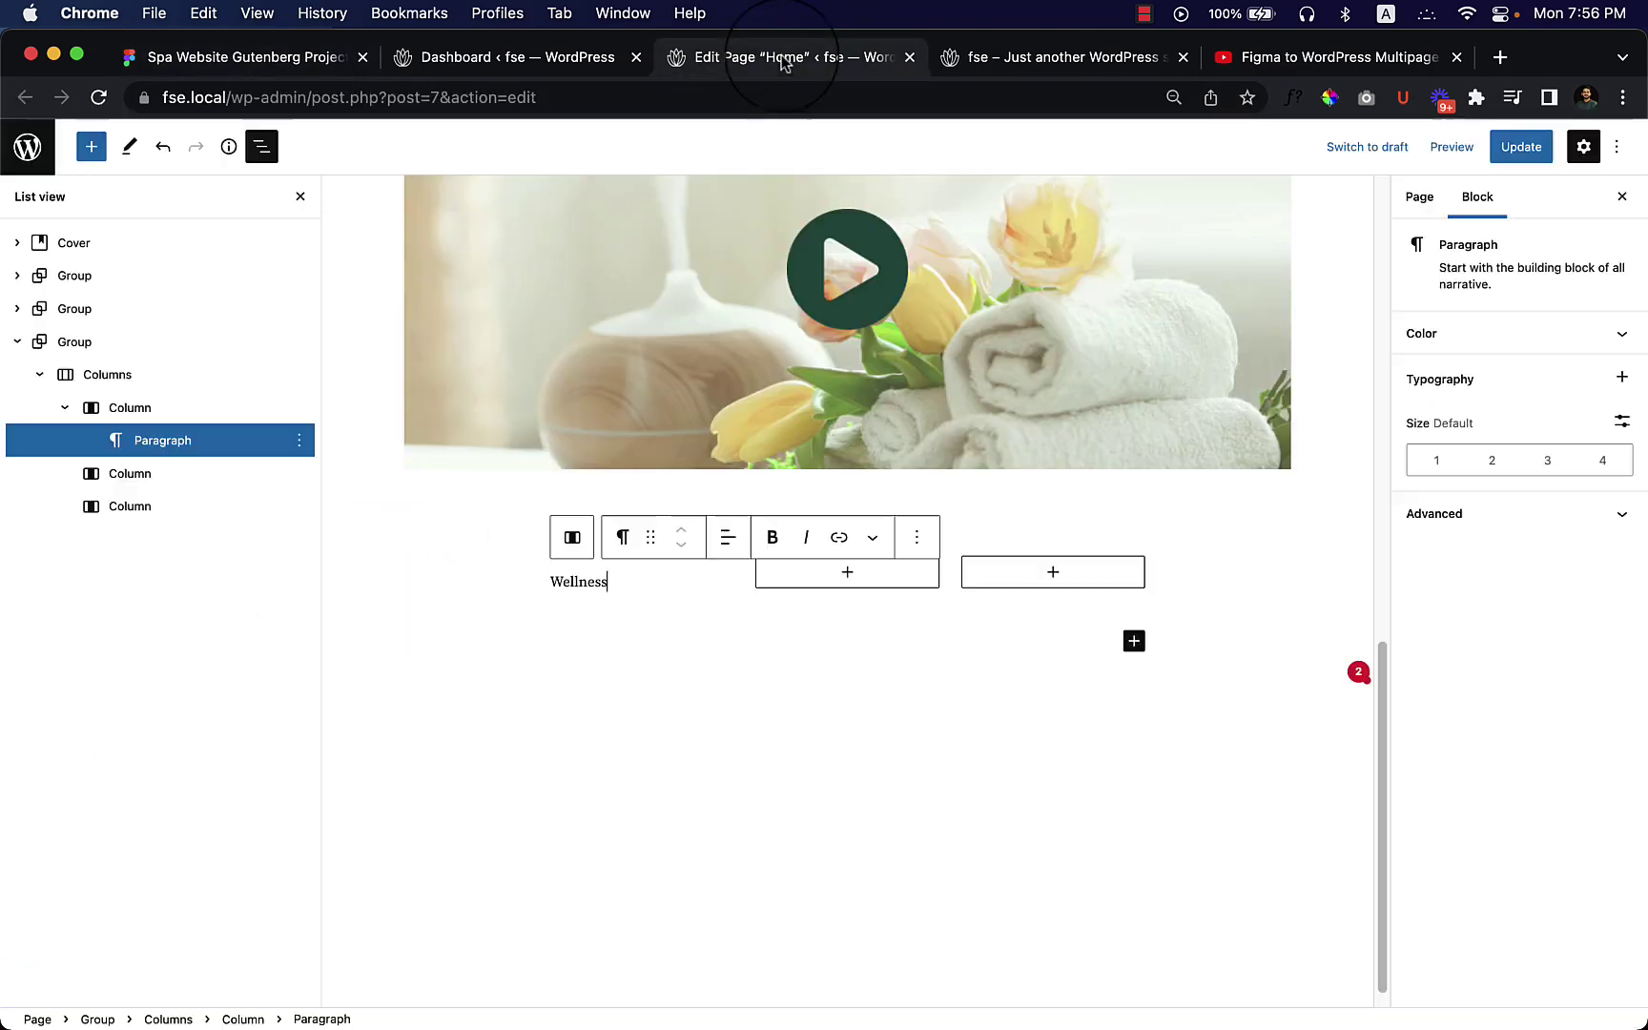
{"action": "left_click", "coordinate": [570, 580]}
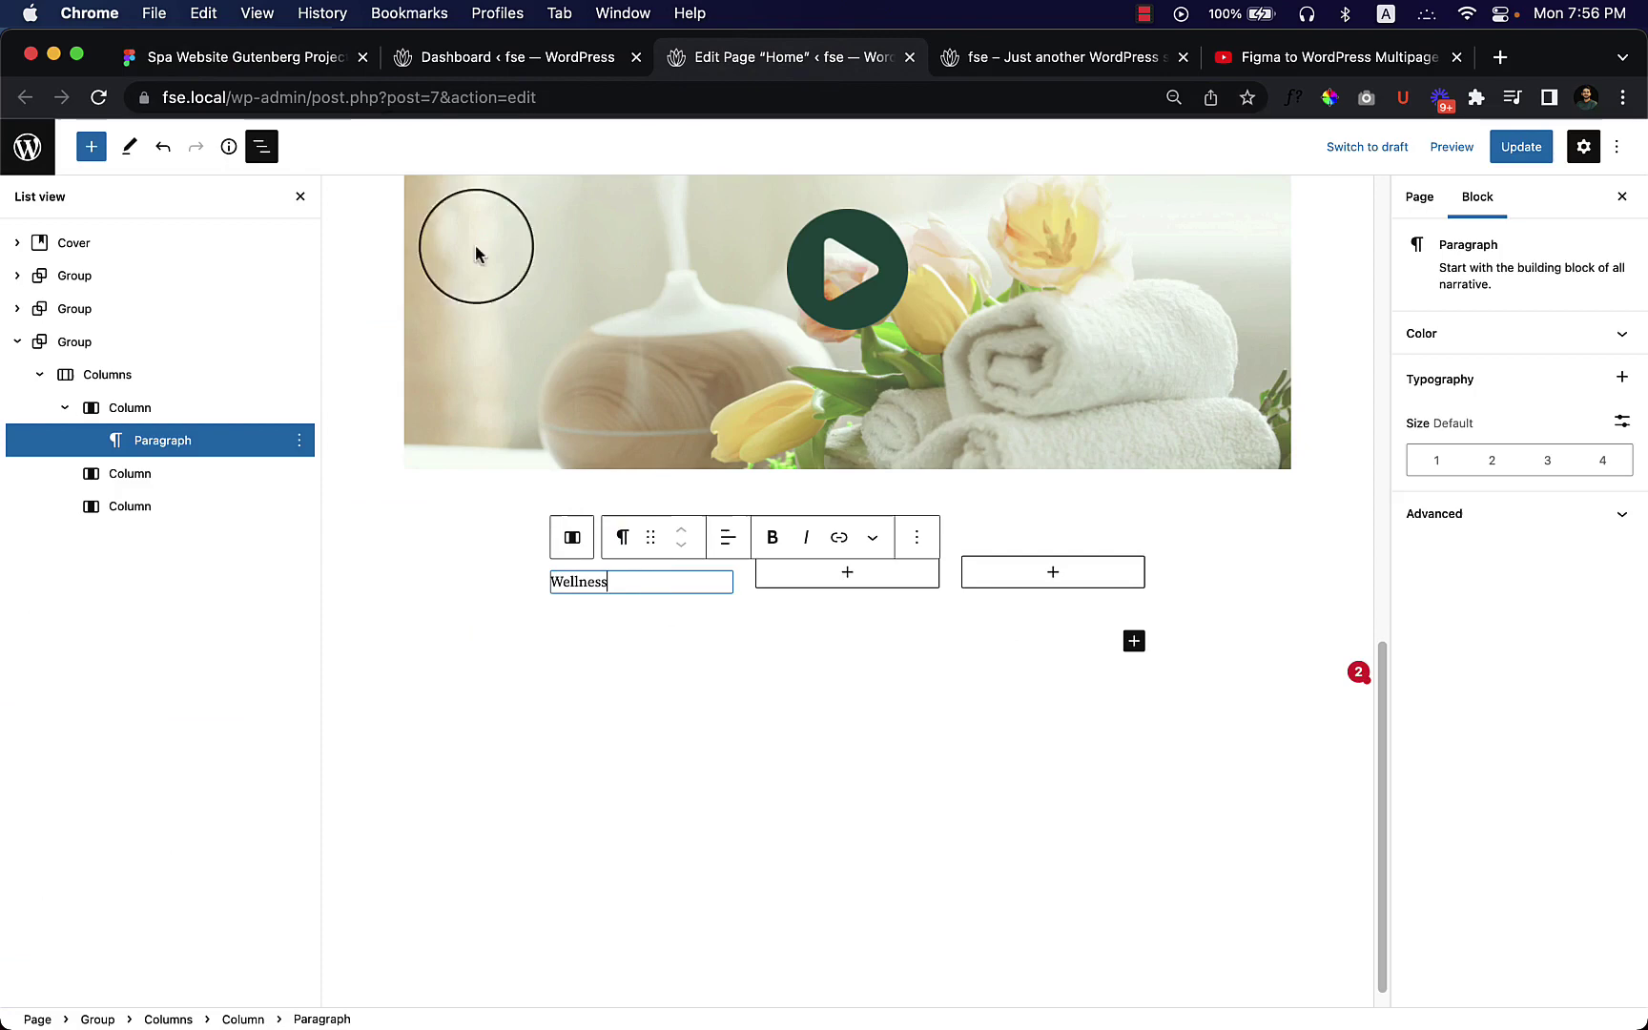
{"action": "left_click", "coordinate": [326, 68]}
{"action": "left_click", "coordinate": [389, 524]}
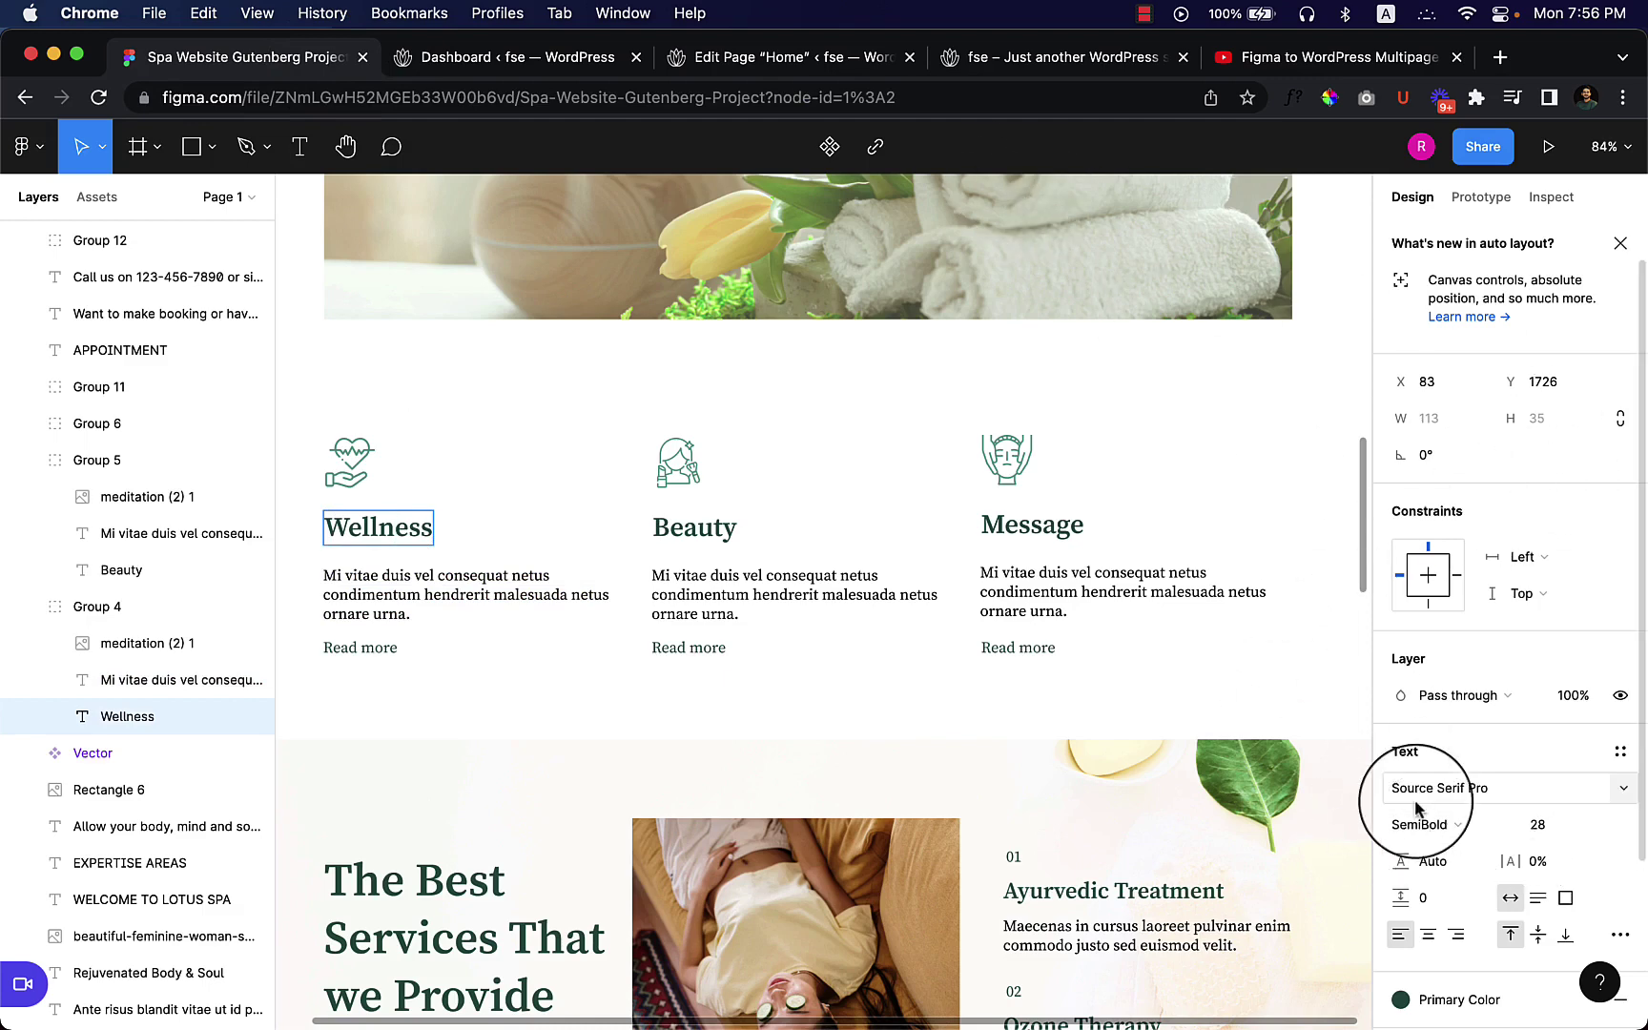
Turn the Wellness paragraph into an H4 heading.
{"action": "left_click", "coordinate": [744, 64]}
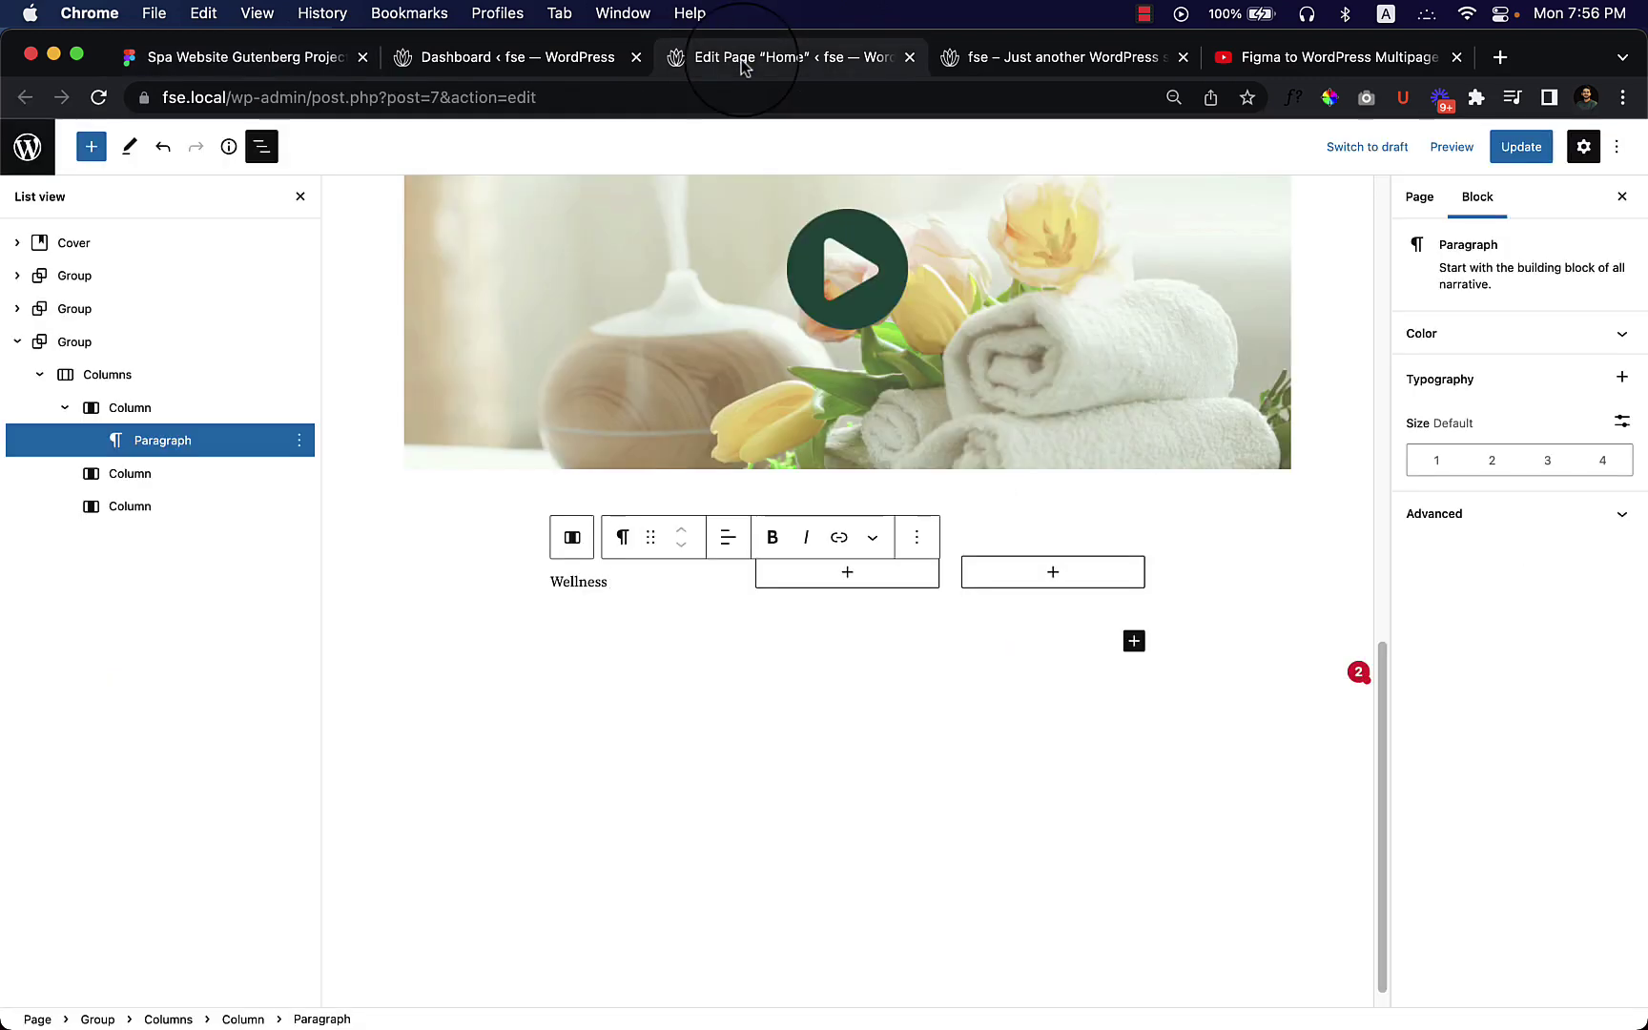
{"action": "left_click", "coordinate": [621, 537]}
{"action": "left_click", "coordinate": [693, 654]}
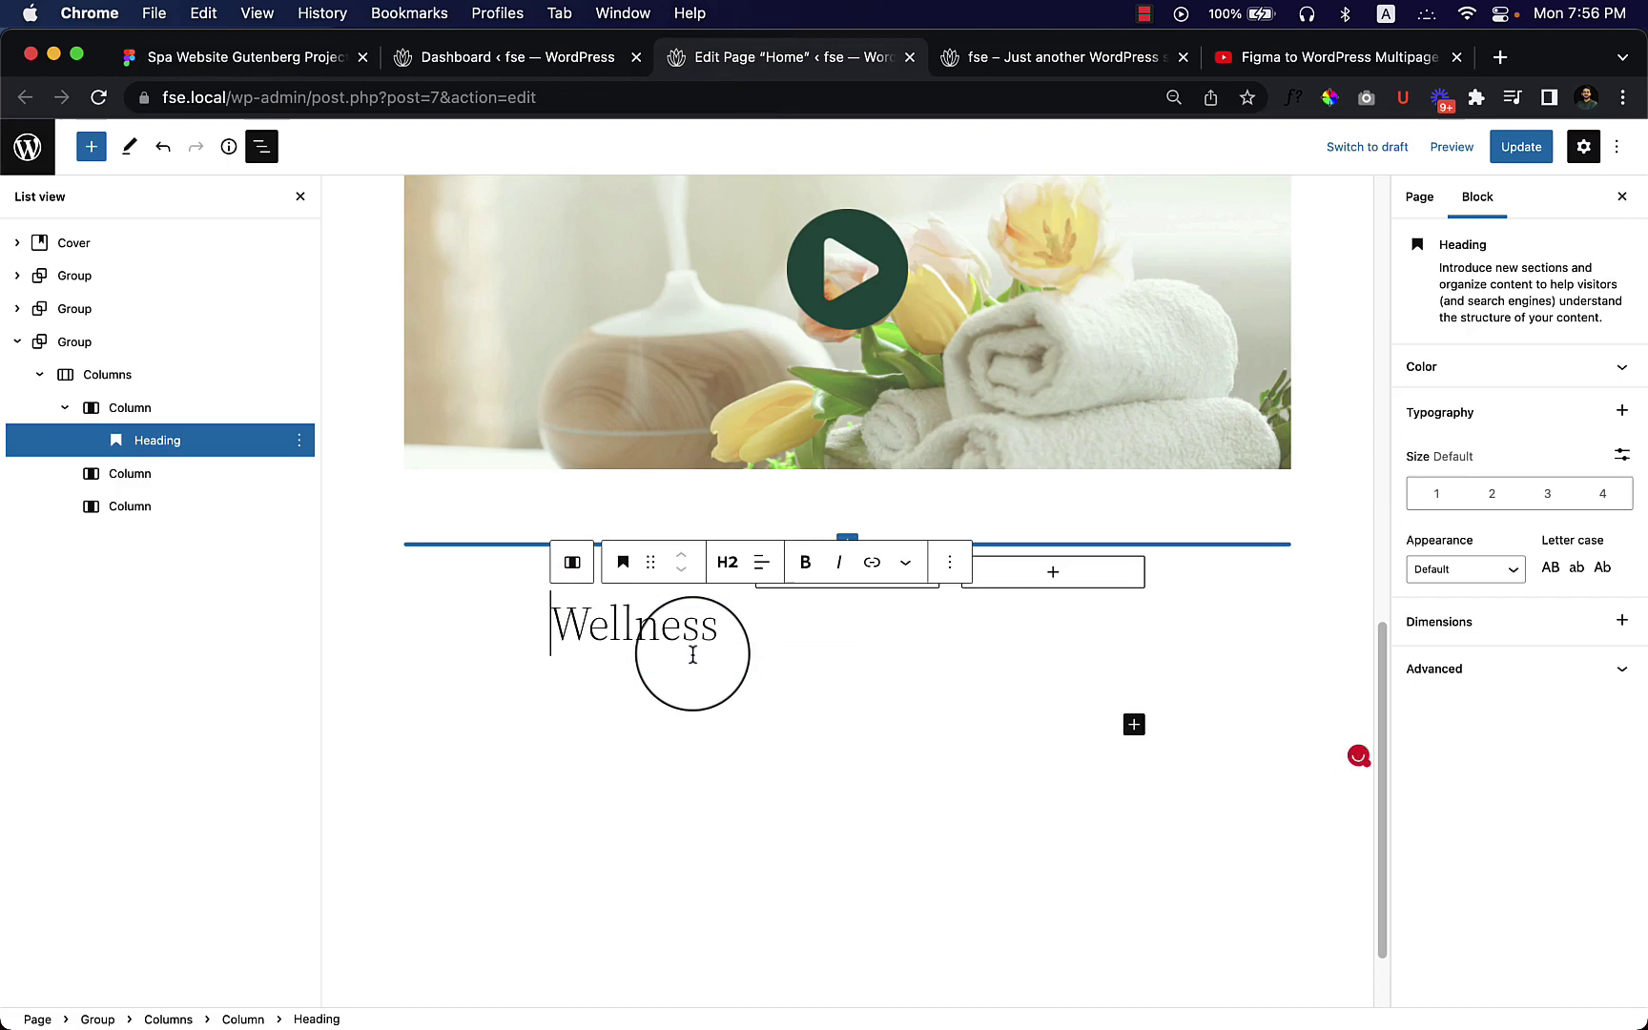
{"action": "left_click", "coordinate": [727, 562]}
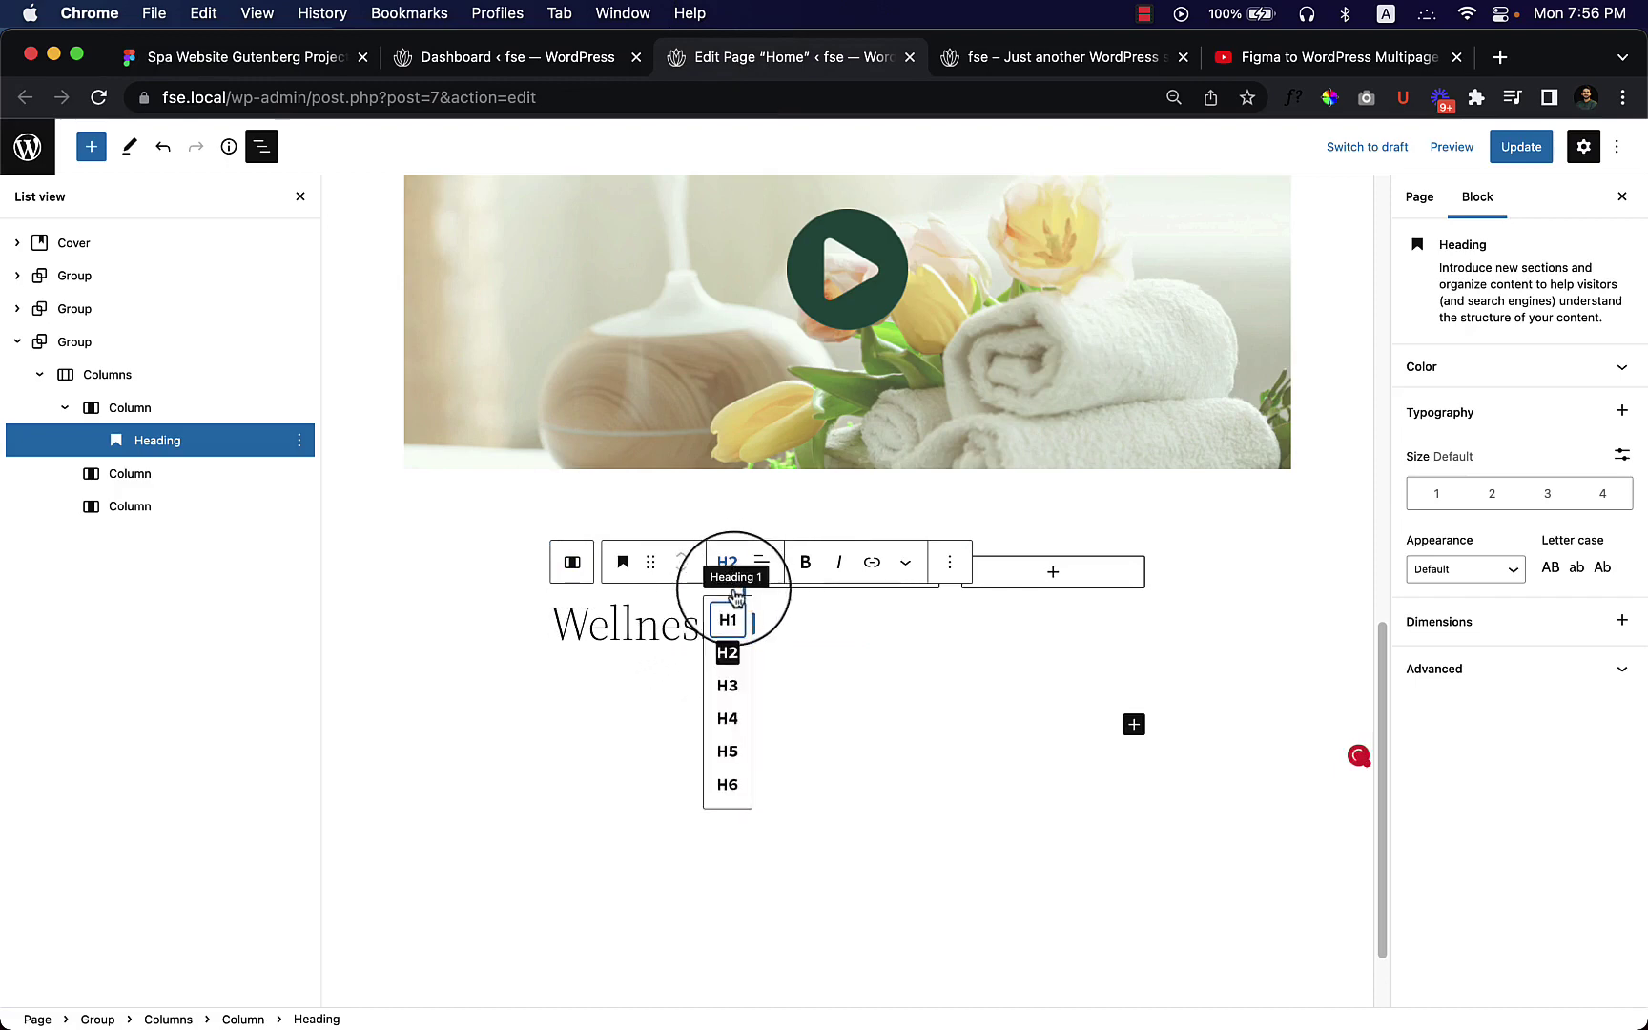
{"action": "left_click", "coordinate": [728, 720]}
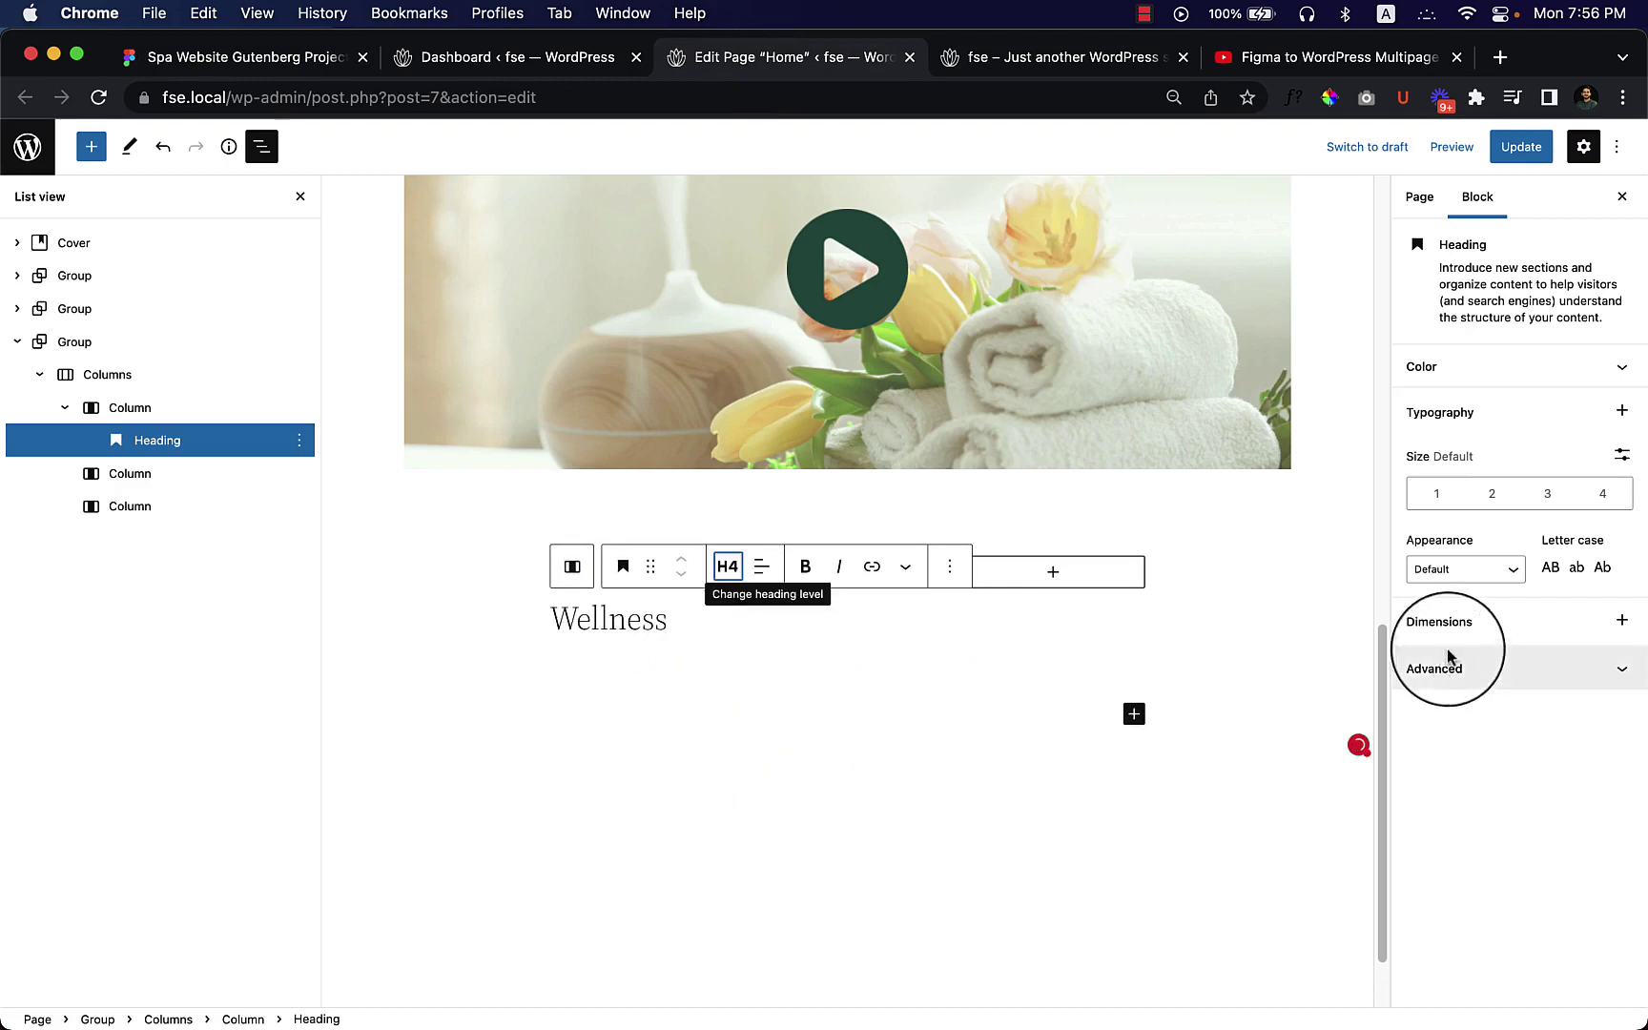
Size the Wellness heading 28 px in Semi Bold and start an empty paragraph below it.
{"action": "left_click", "coordinate": [1621, 456]}
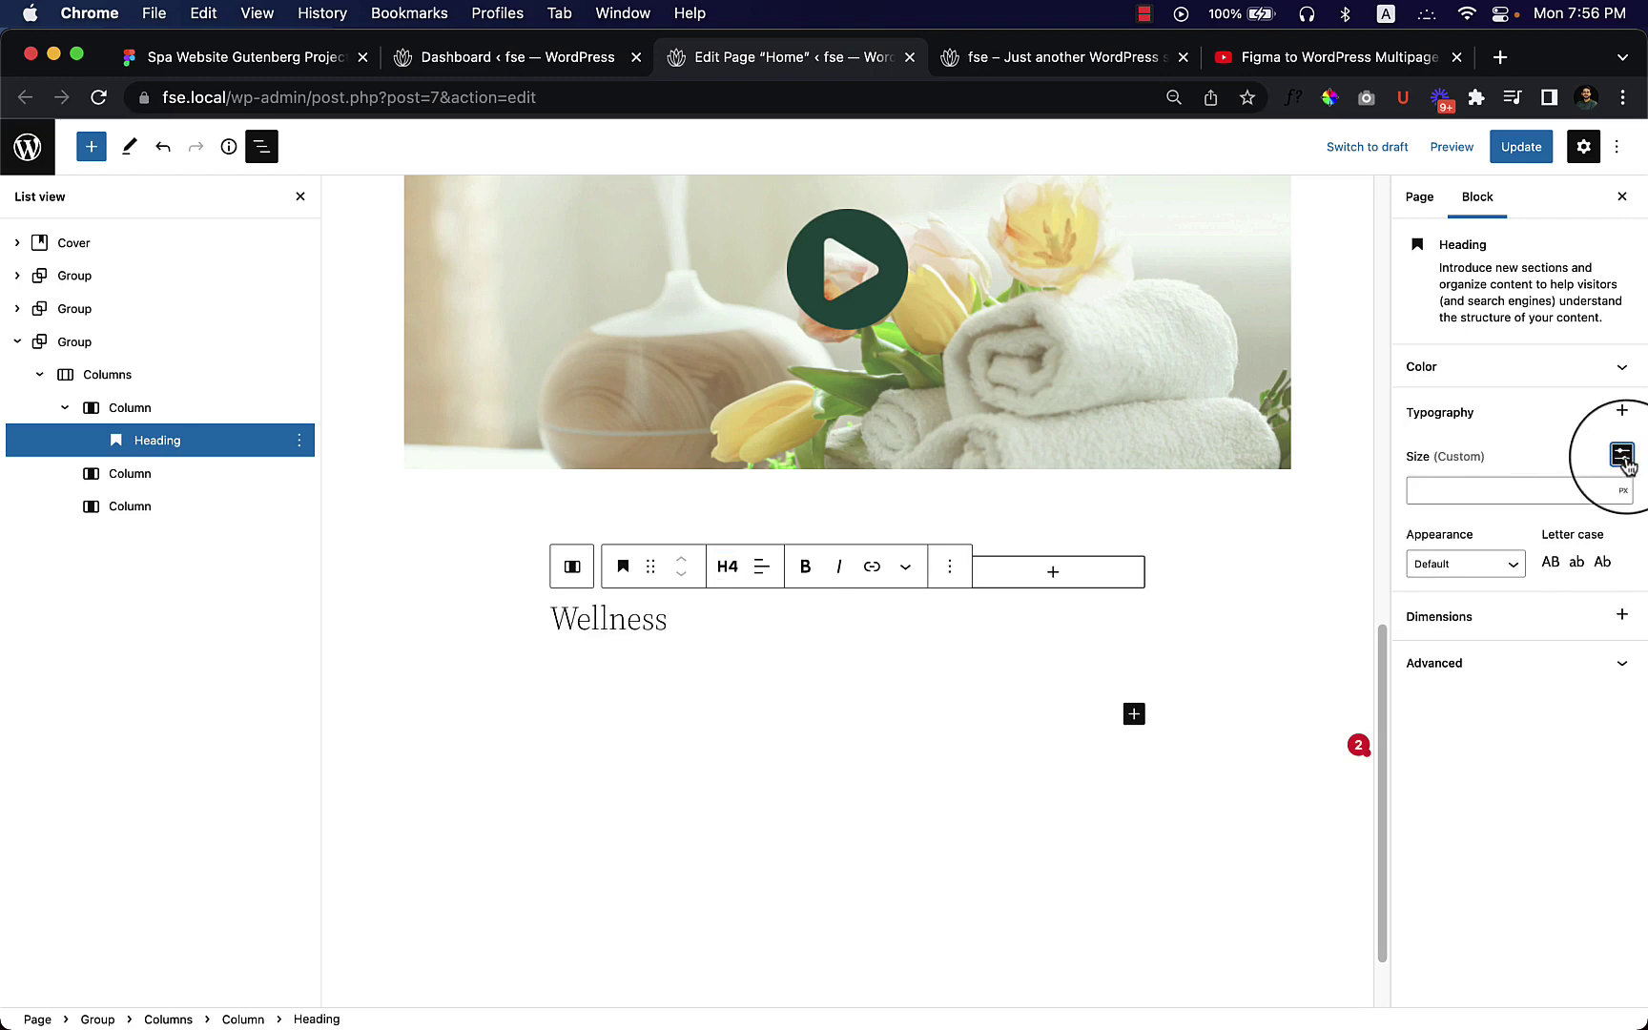
{"action": "left_click", "coordinate": [1536, 494]}
{"action": "type", "text": "28"}
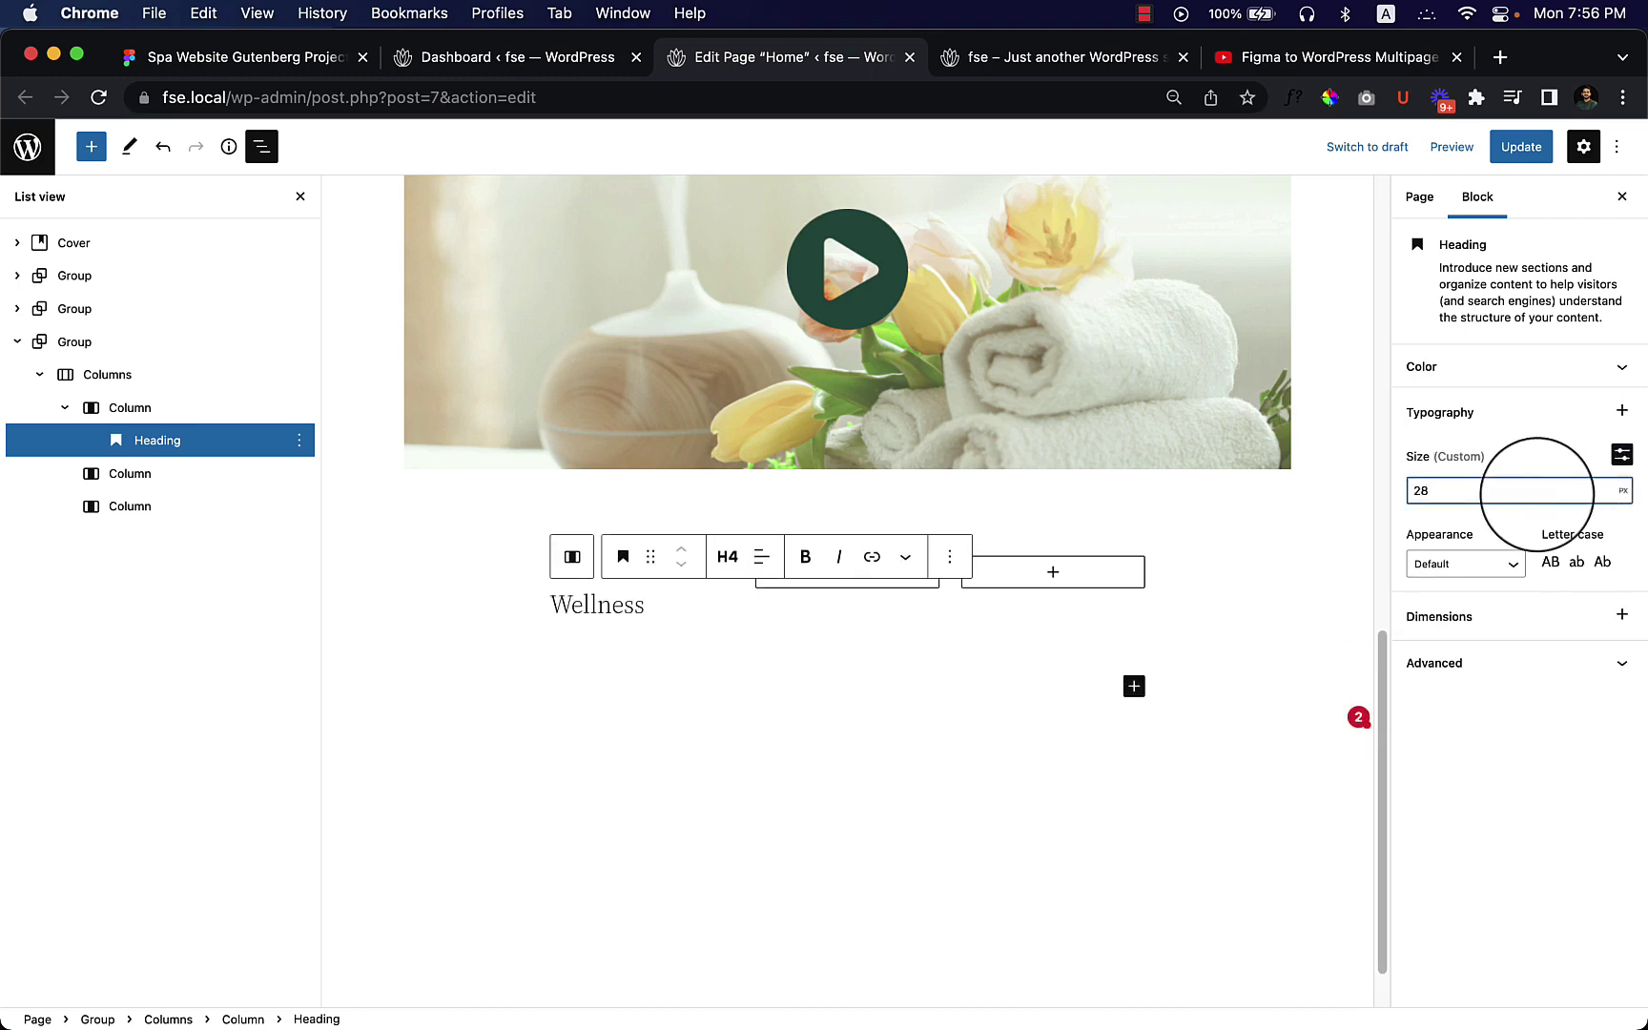
{"action": "left_click", "coordinate": [1473, 567]}
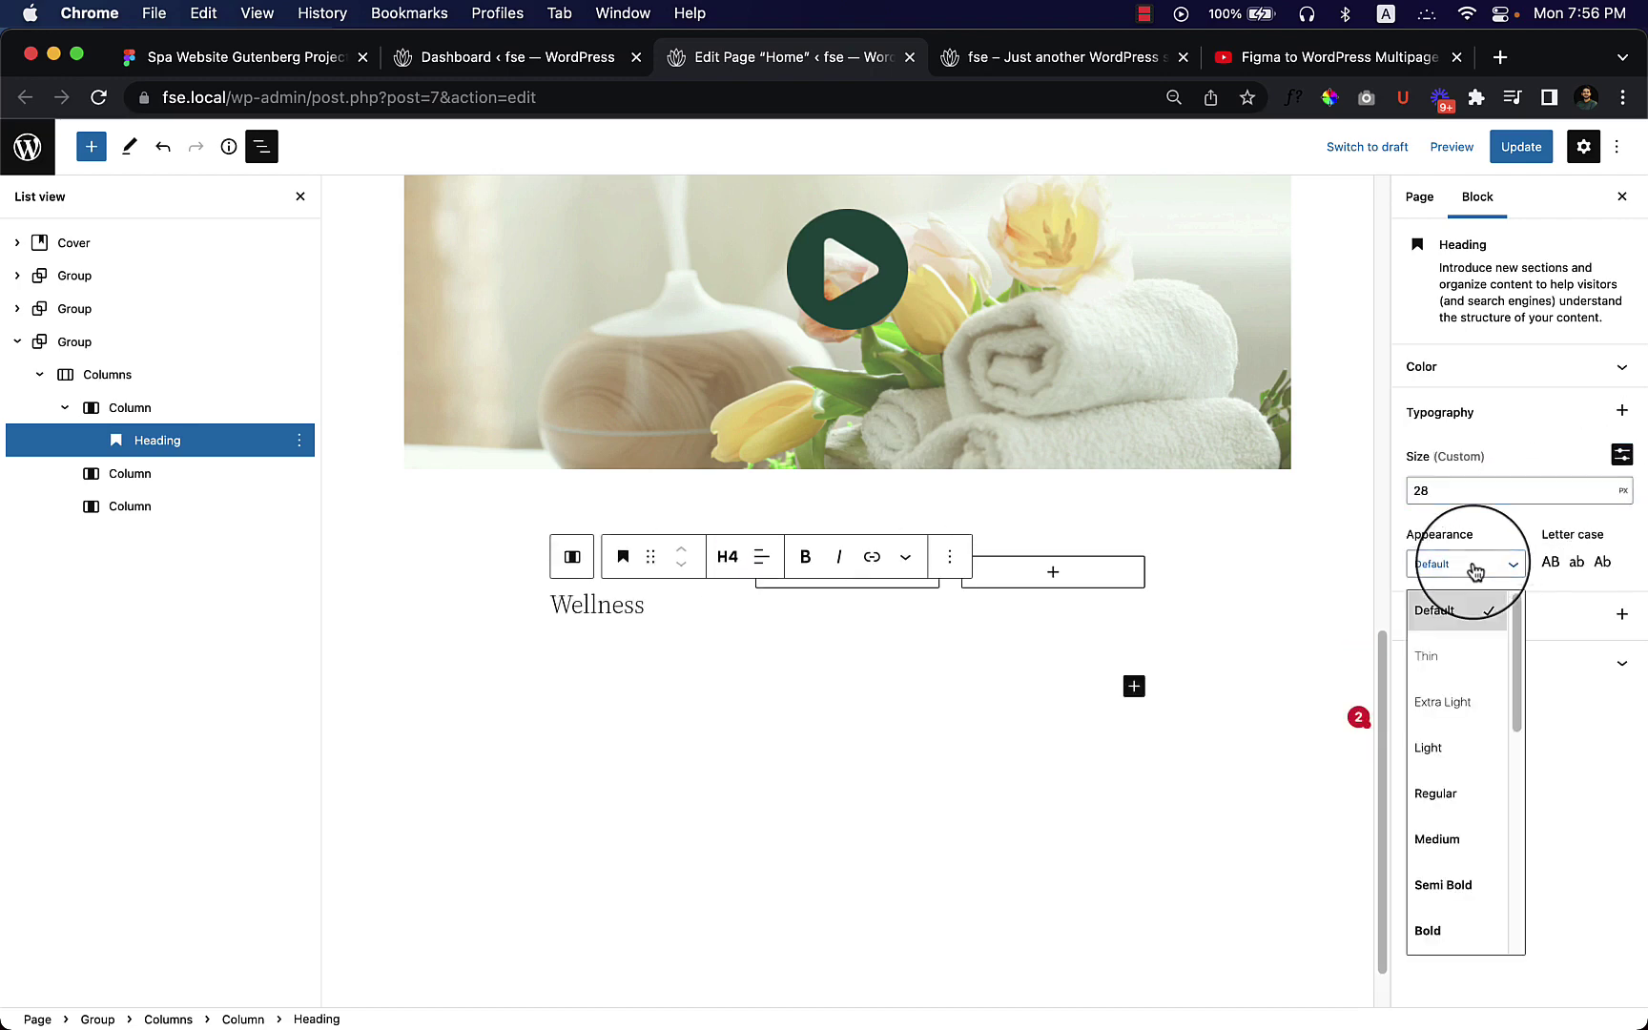
{"action": "left_click", "coordinate": [1488, 897]}
{"action": "left_click", "coordinate": [654, 611]}
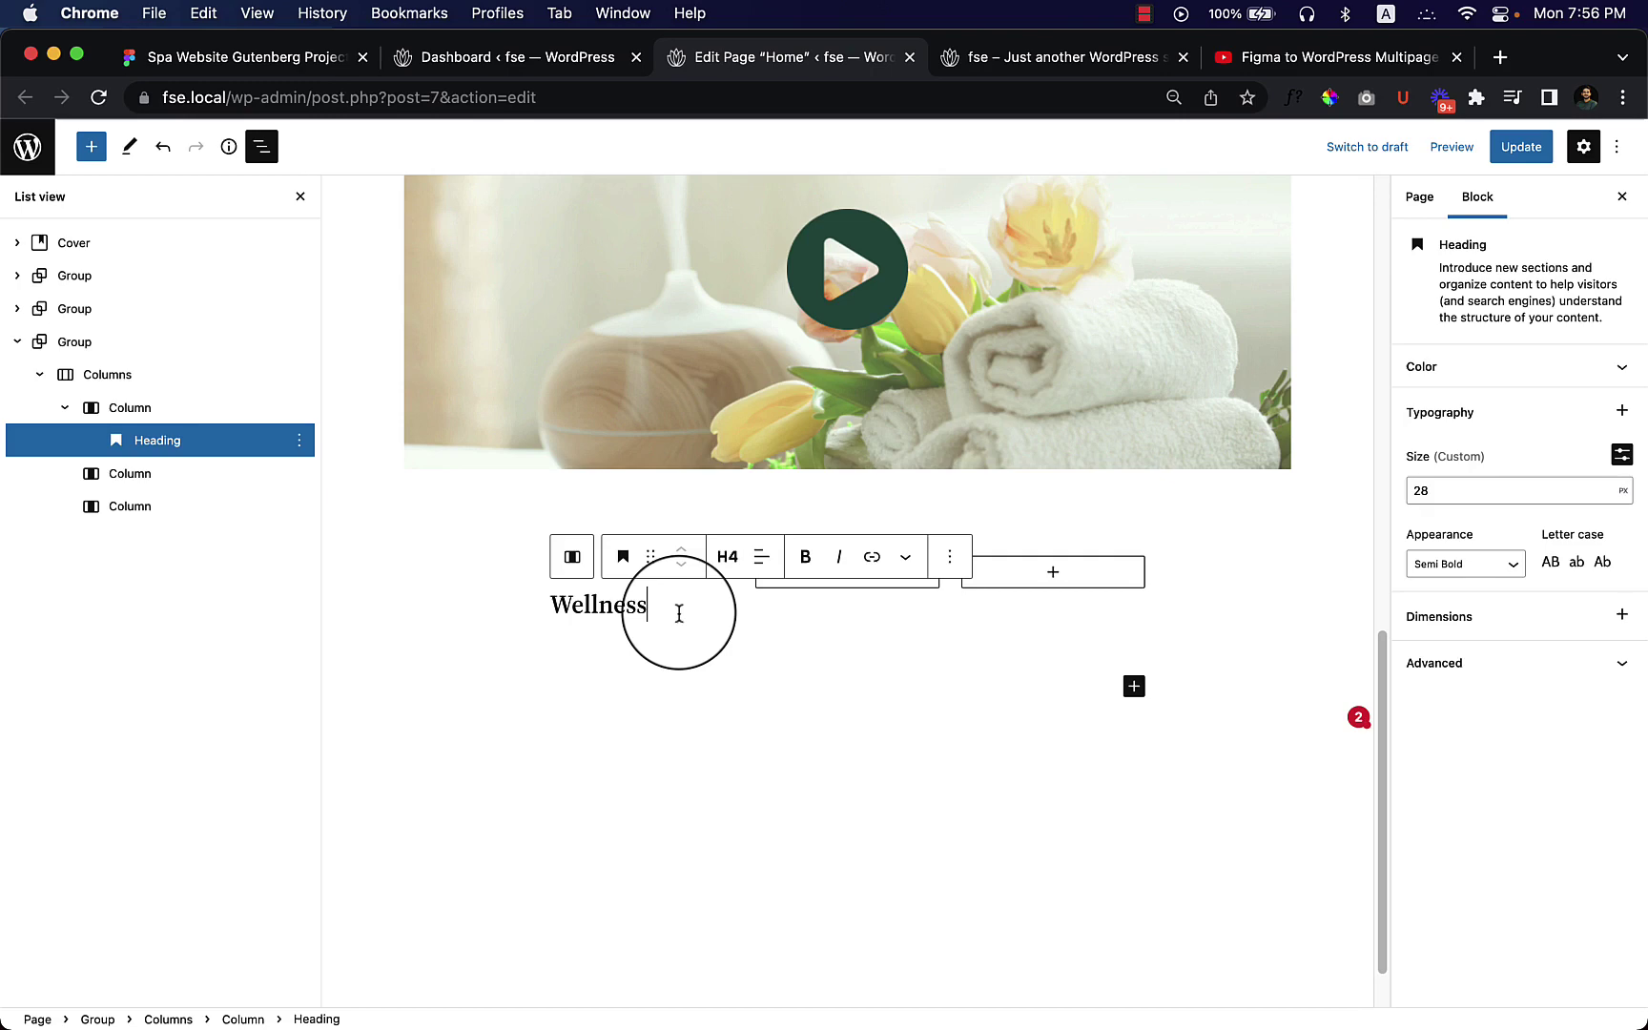
{"action": "key", "text": "Return"}
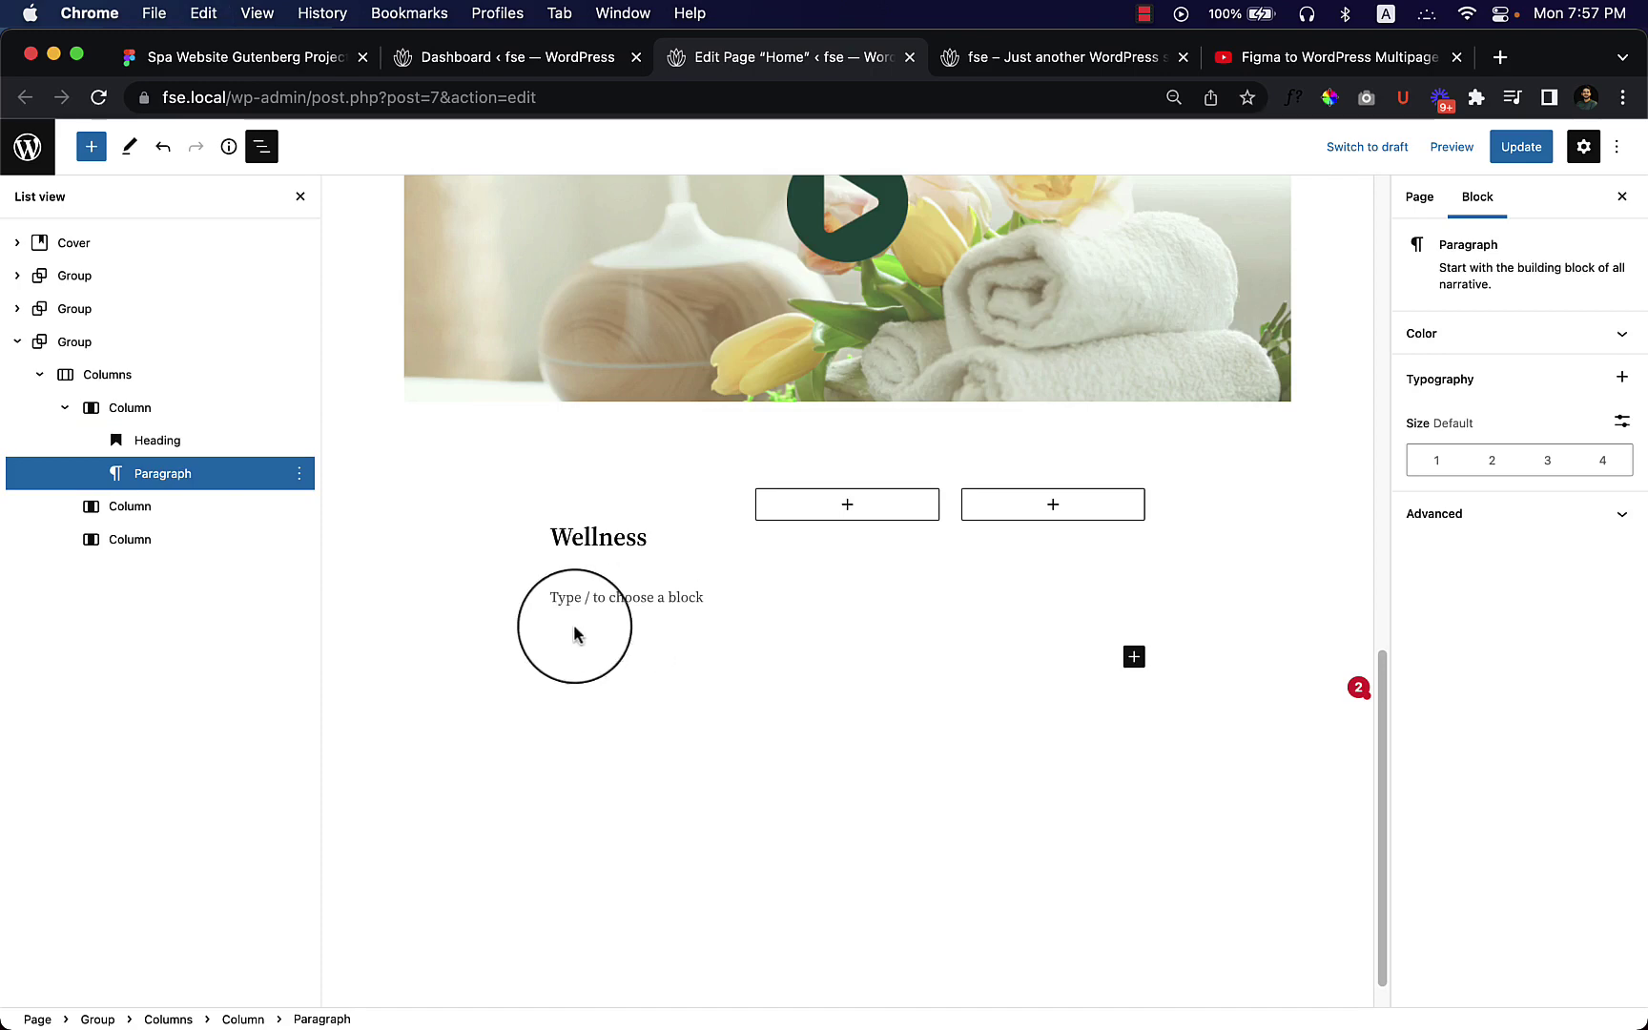
Paste the Wellness description text and start a new paragraph beneath it.
{"action": "type", "text": "Mi vitae duis vel consequat netus condimentum hendrerit malesuada netus ornare urna."}
{"action": "key", "text": "Return"}
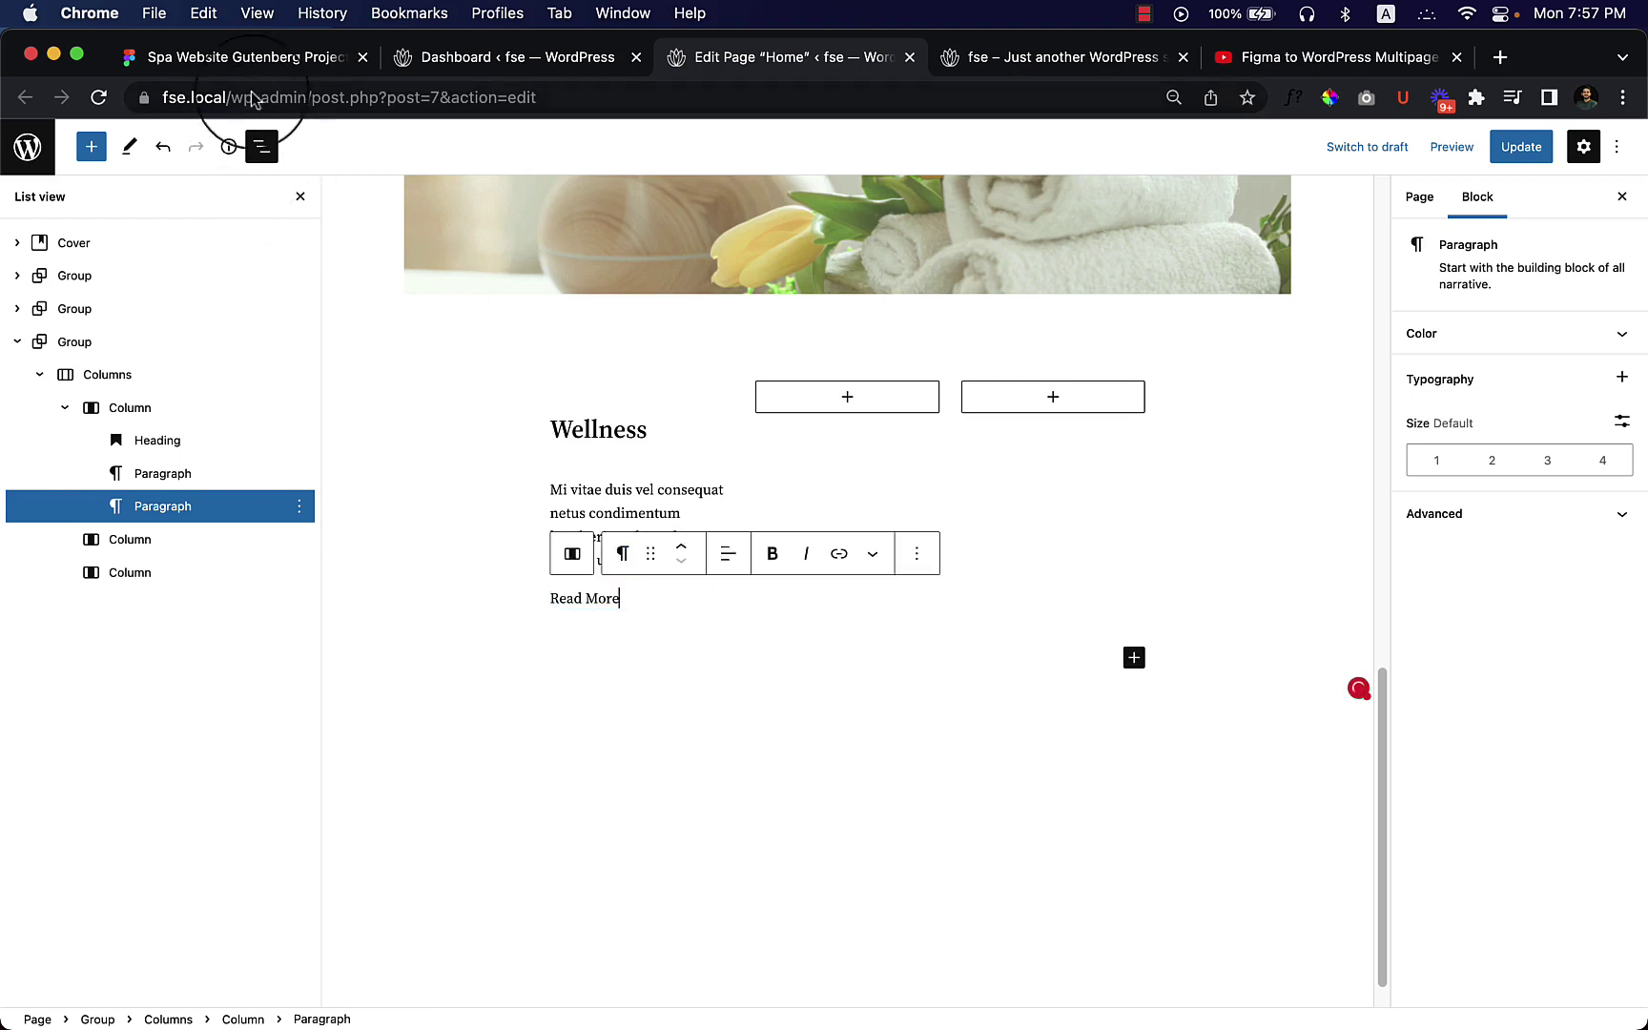
{"action": "left_click", "coordinate": [269, 67]}
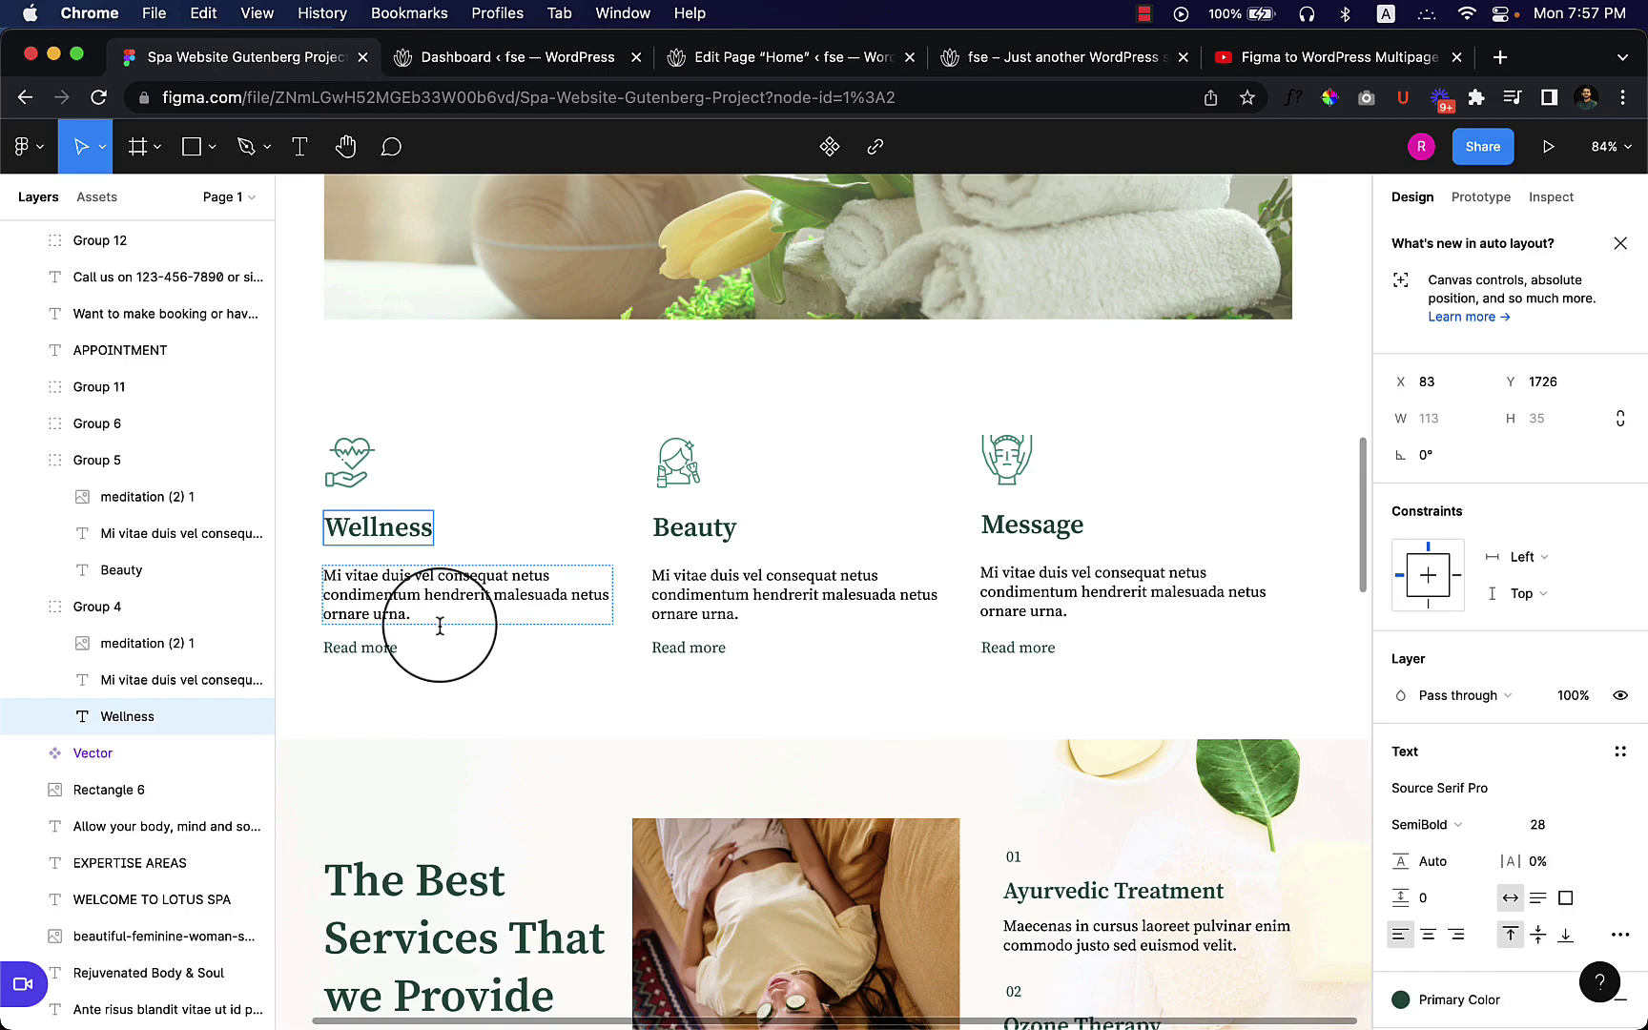
{"action": "left_click", "coordinate": [733, 67]}
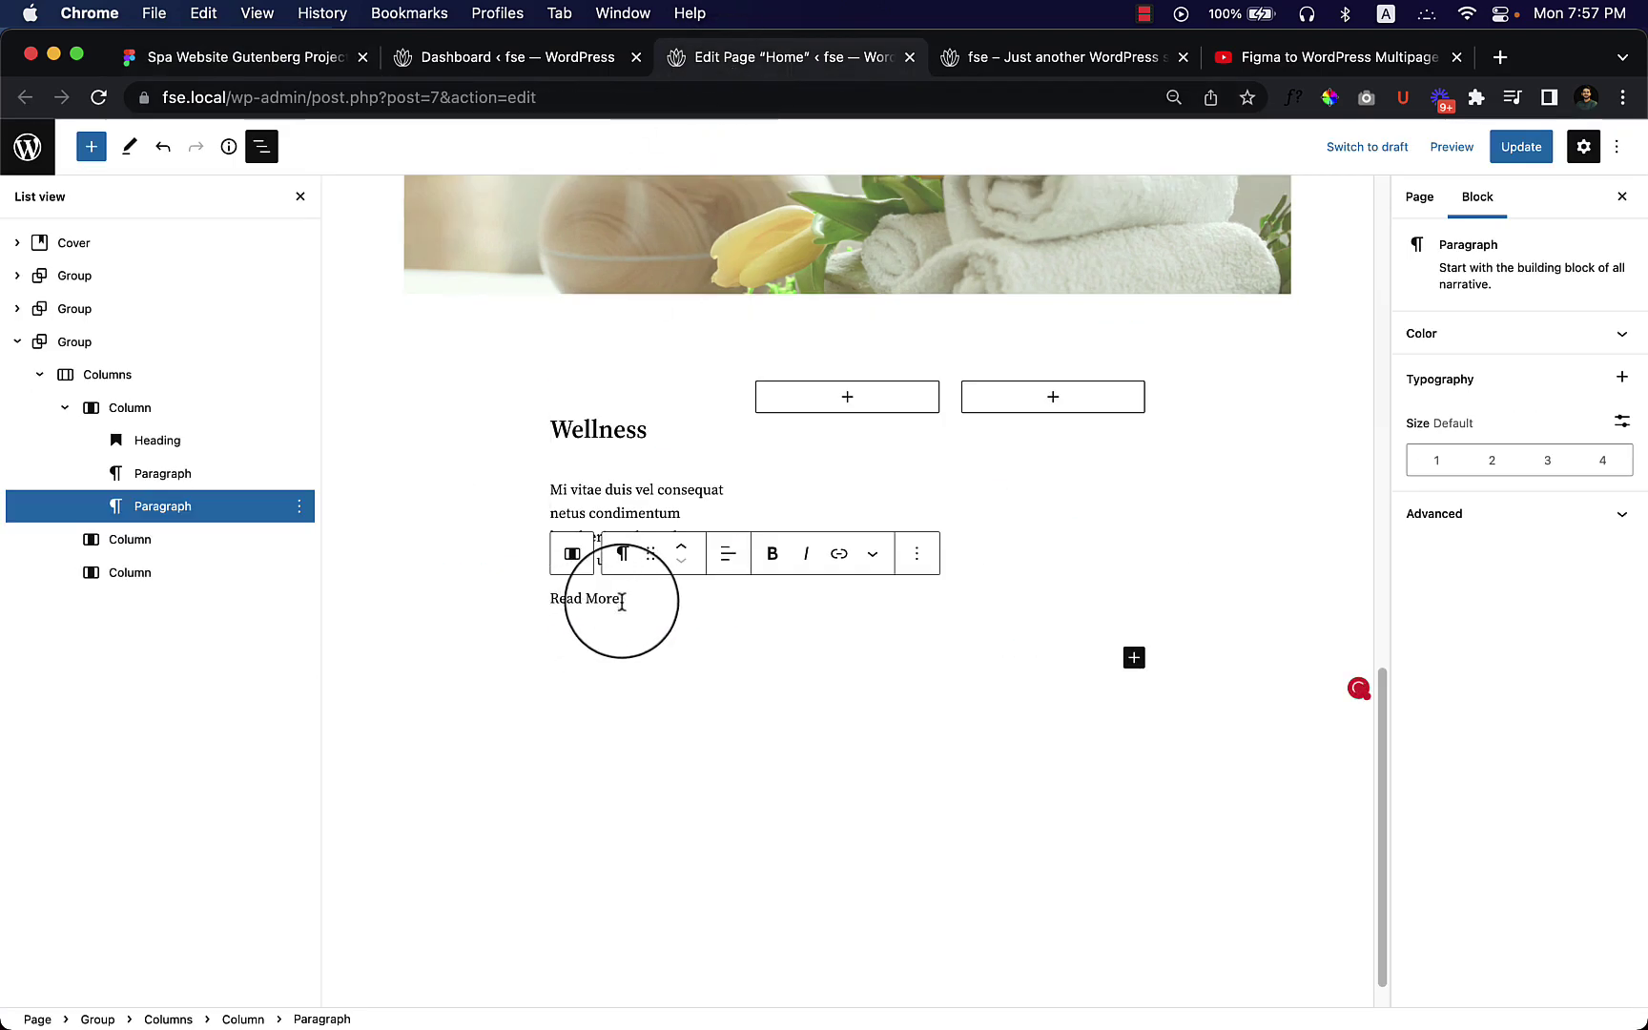
Link the 'Read More' text to '#'.
{"action": "left_click_drag", "start_coordinate": [614, 599], "coordinate": [551, 602]}
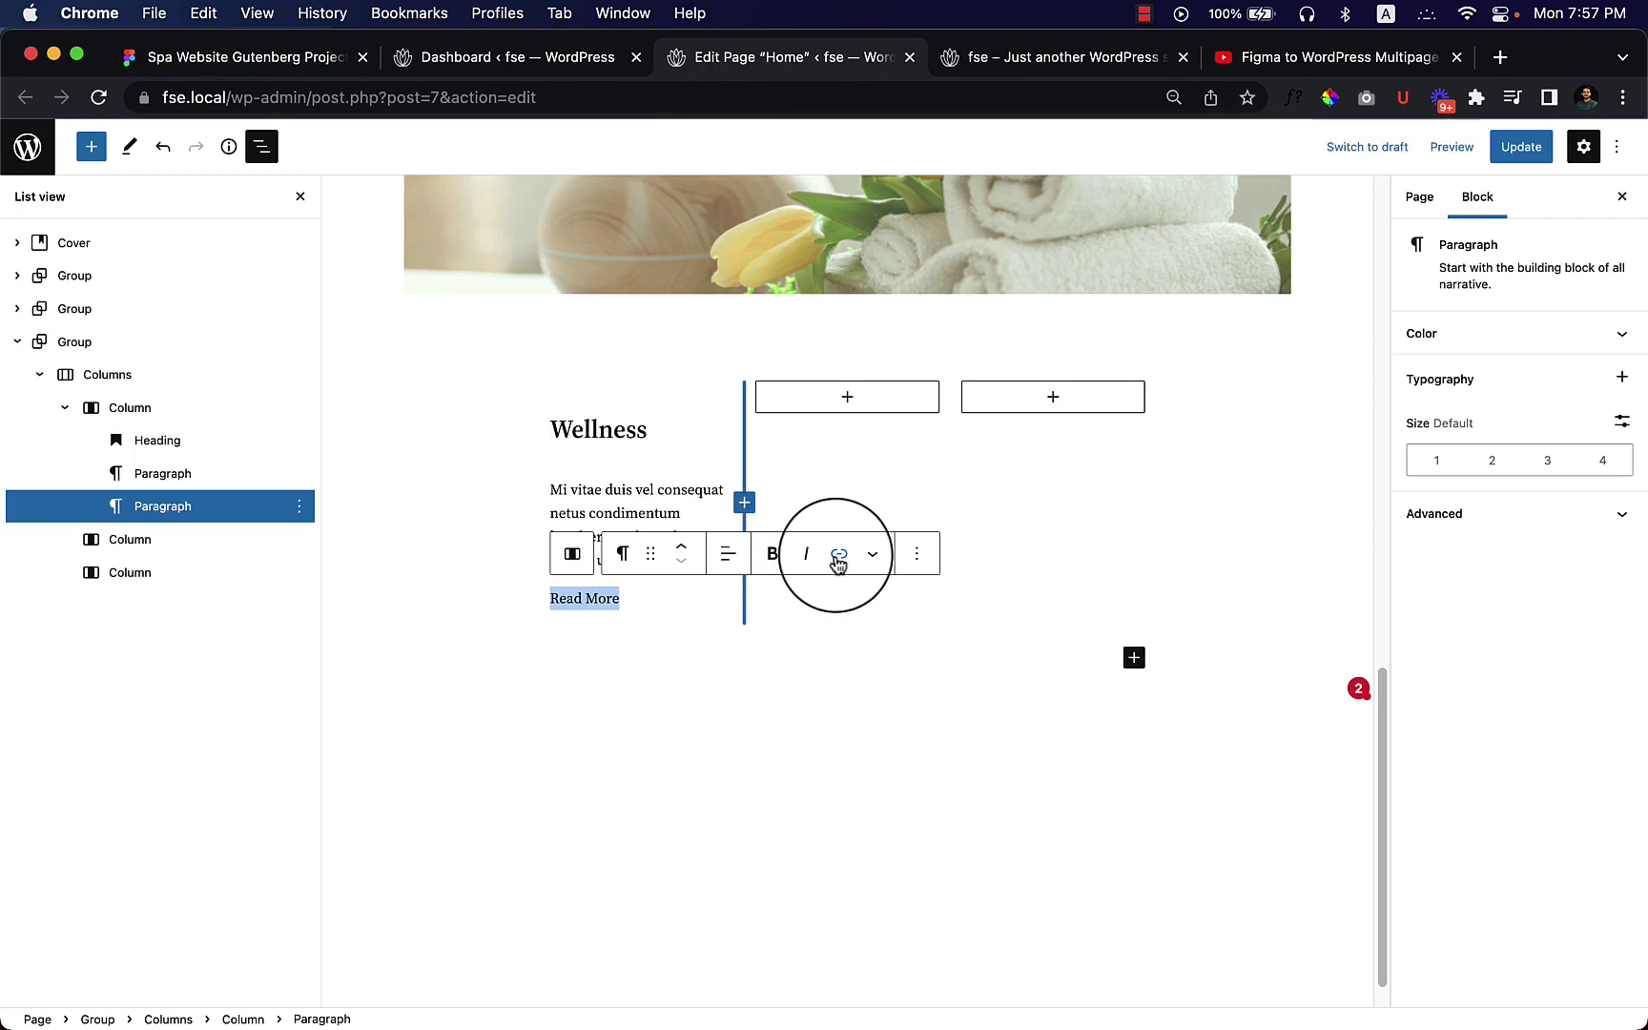
{"action": "left_click", "coordinate": [839, 555]}
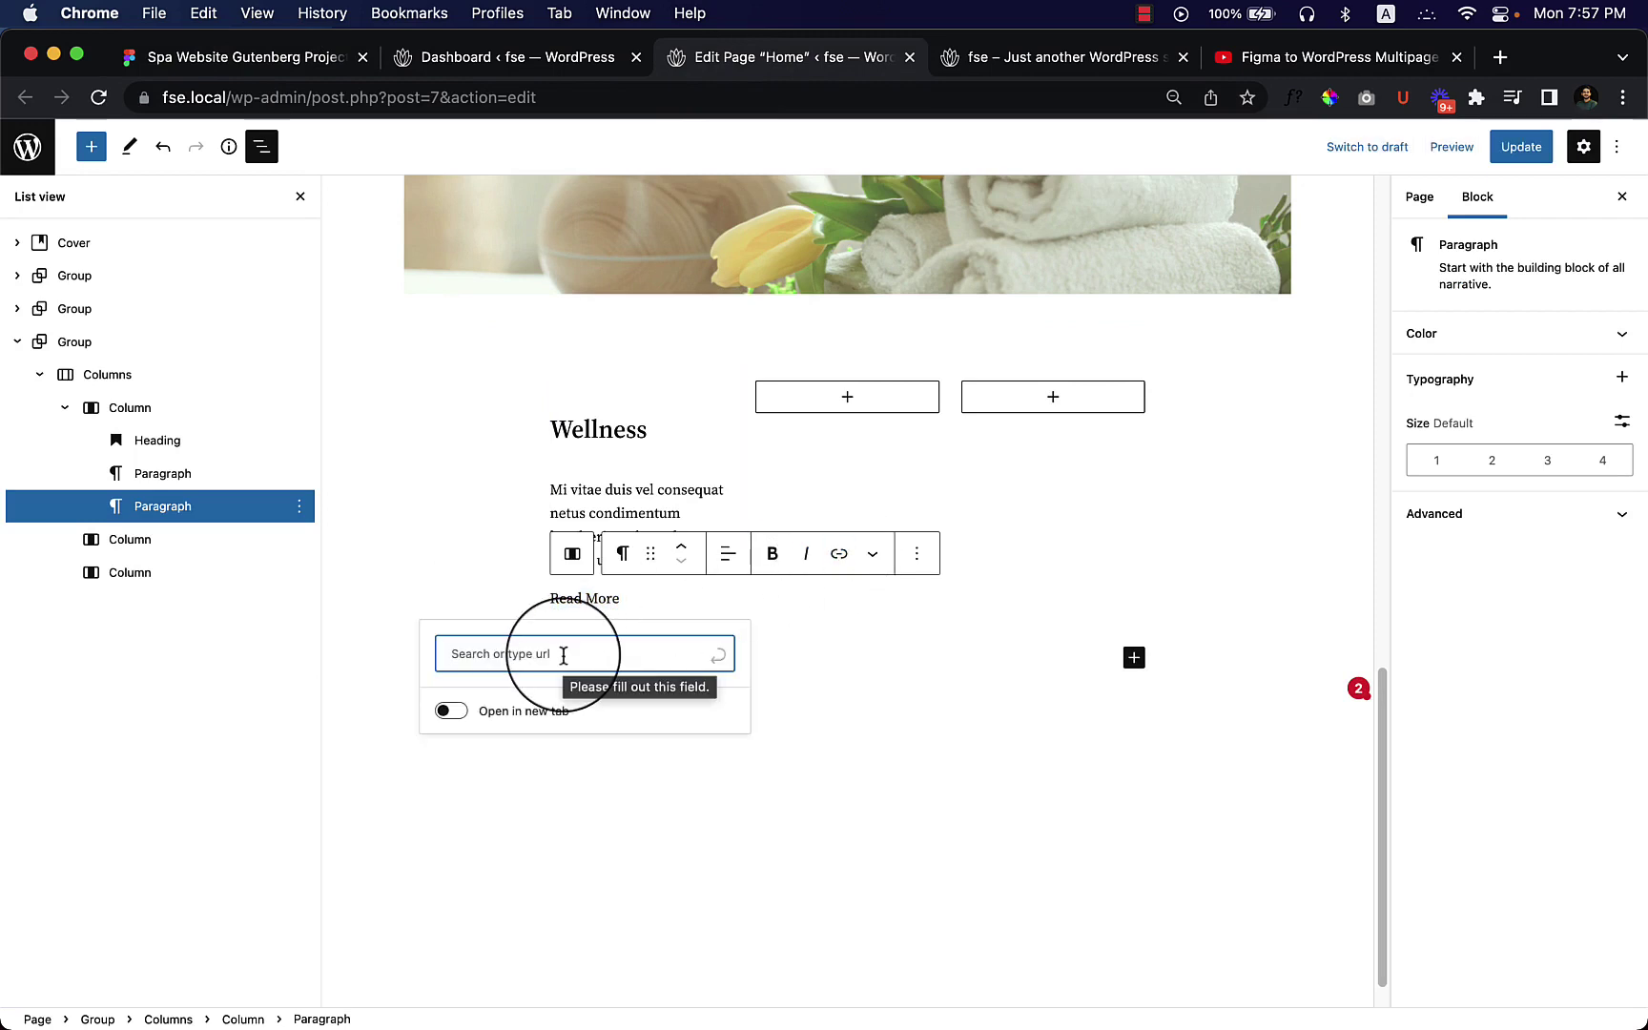
{"action": "type", "text": "#"}
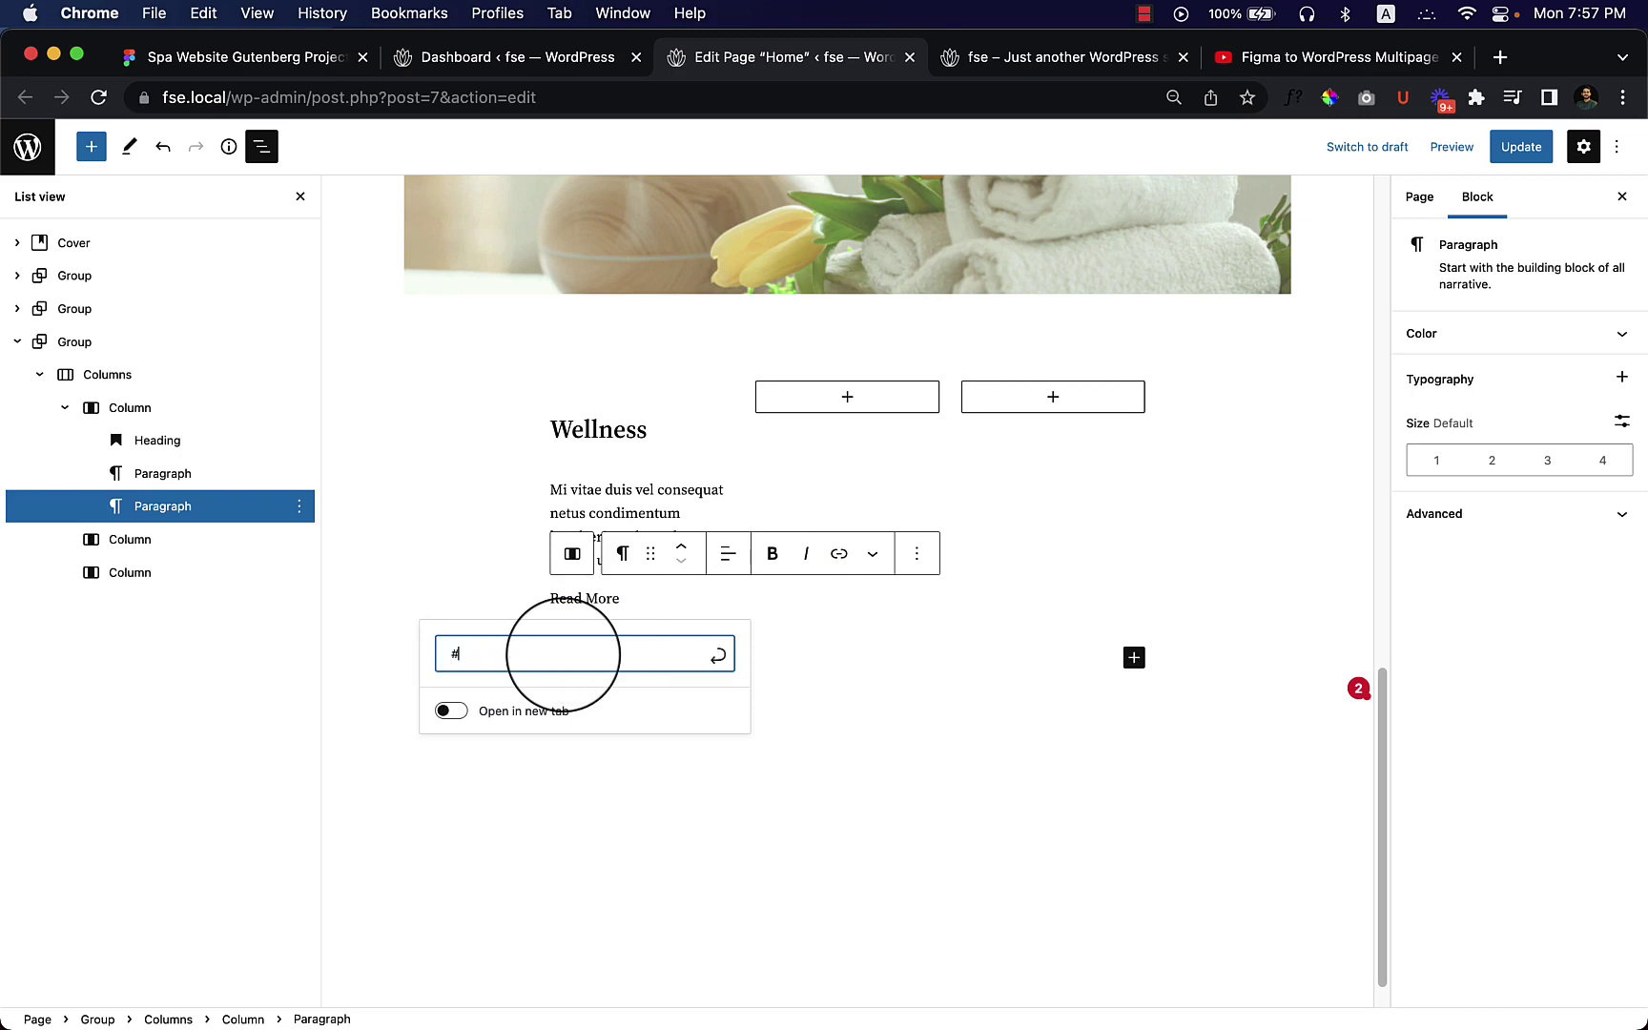
{"action": "left_click", "coordinate": [717, 656]}
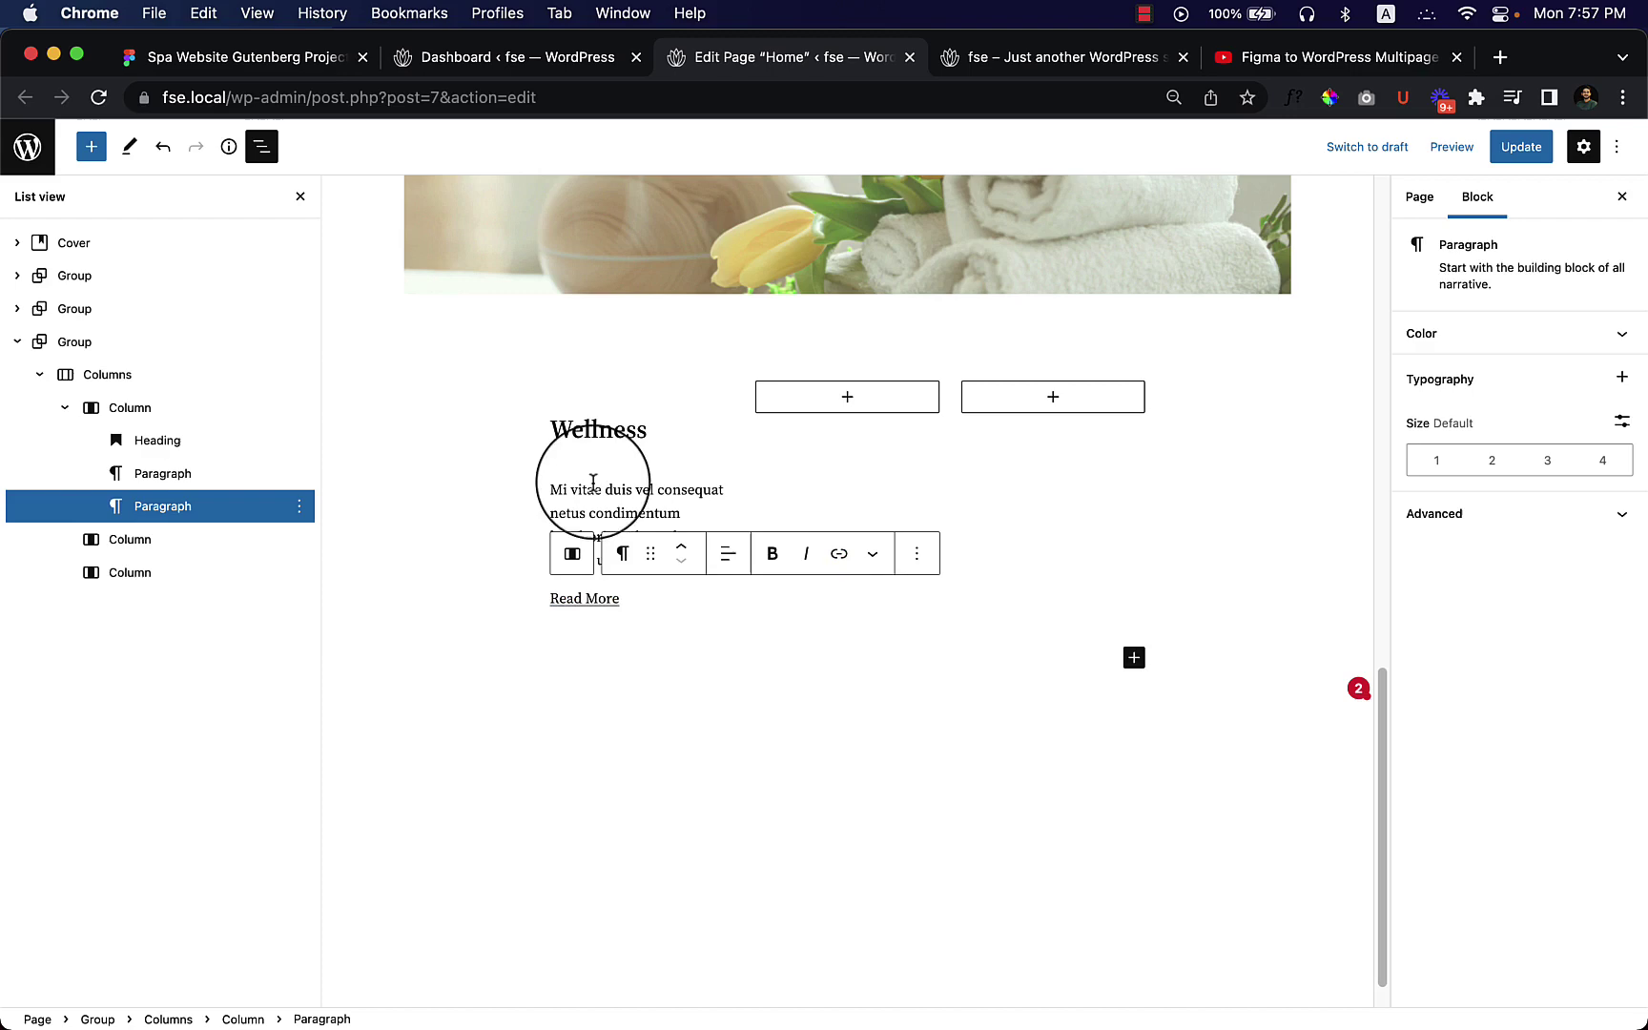
{"action": "left_click", "coordinate": [562, 498]}
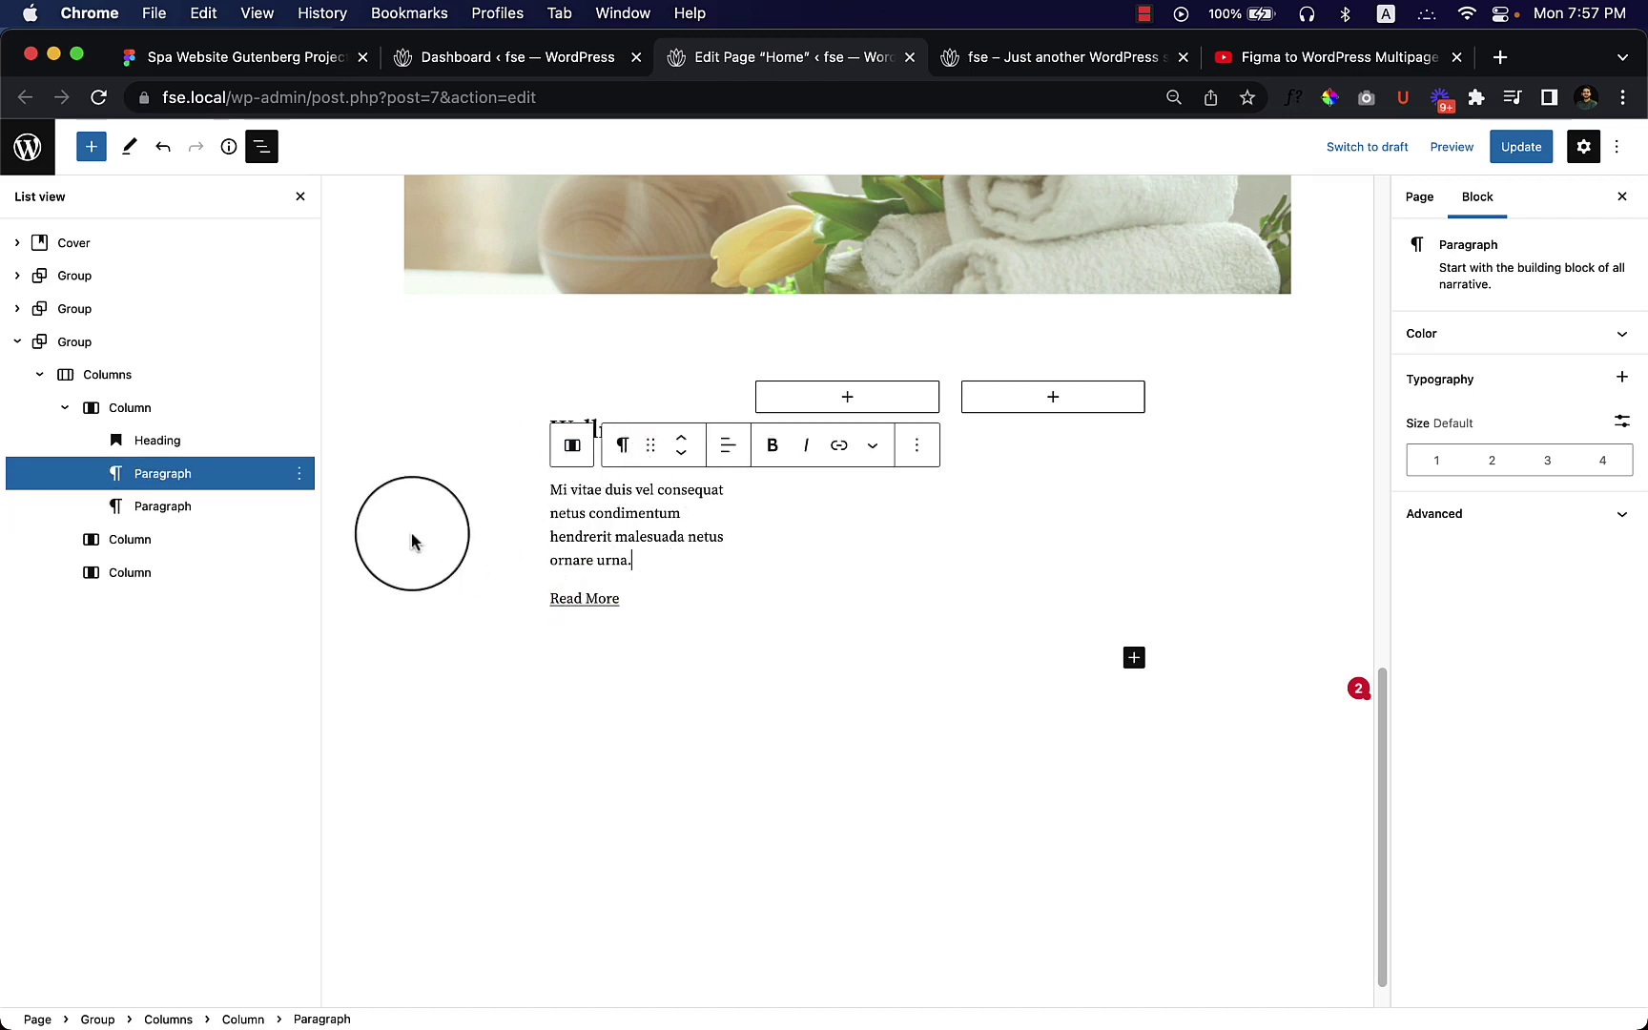
Colour the Wellness heading text with the dark green #205b4e theme swatch.
{"action": "left_click", "coordinate": [412, 541]}
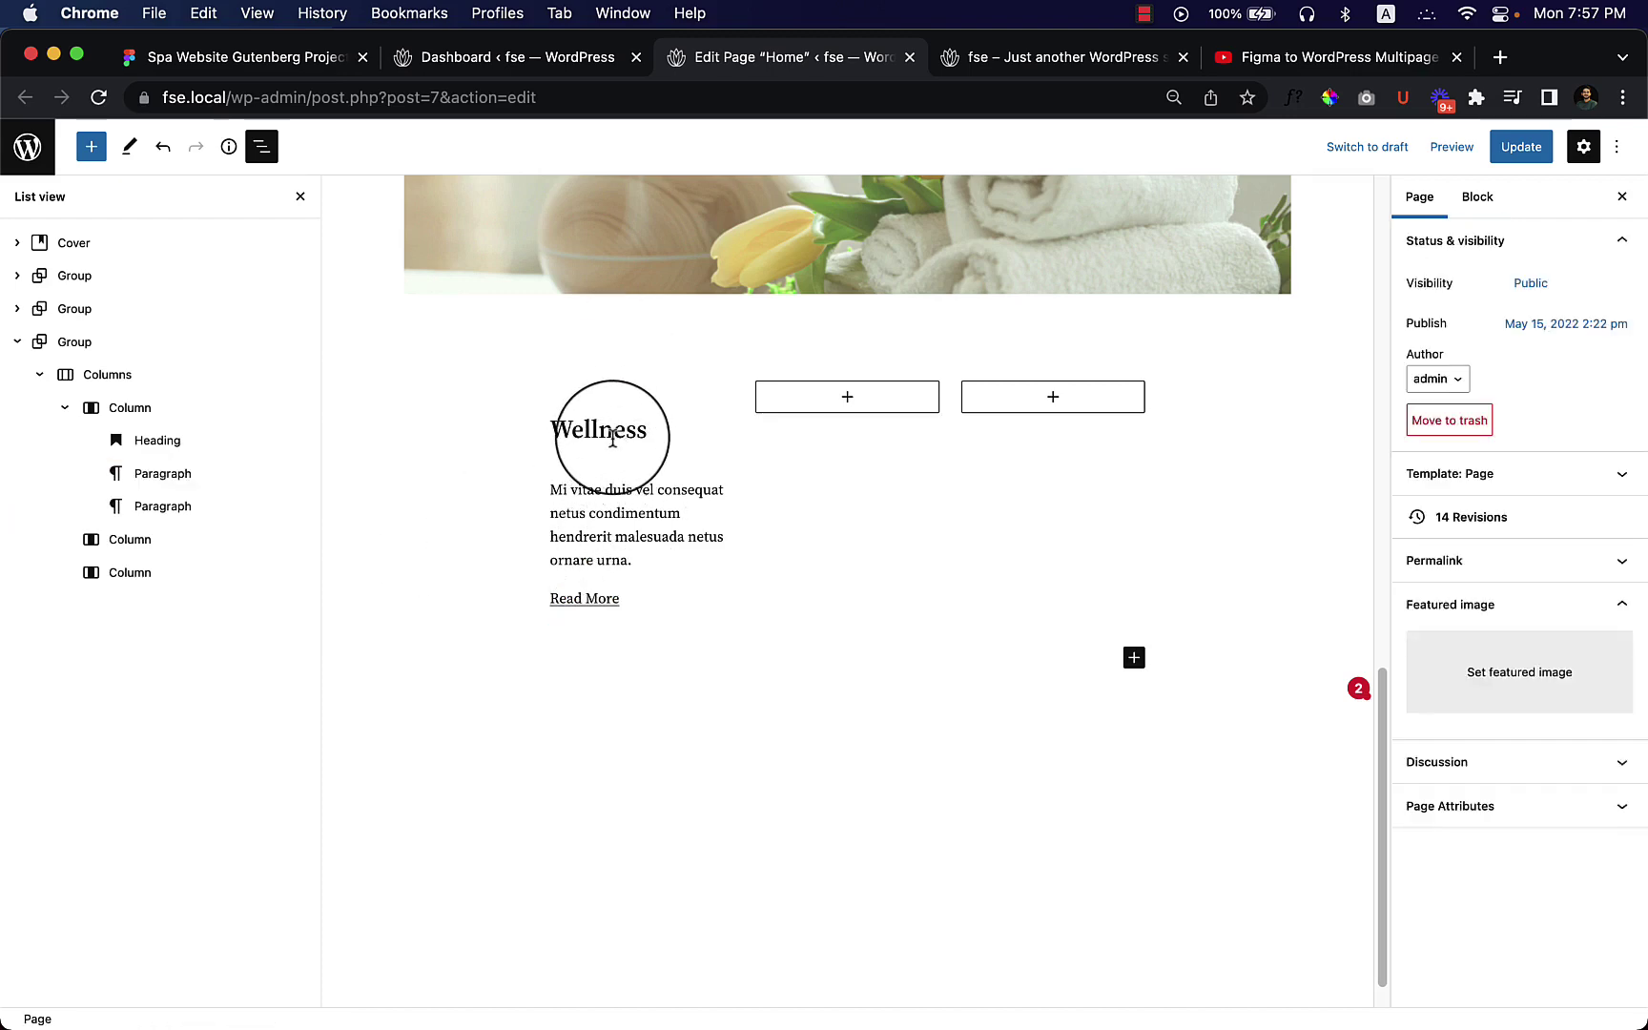
{"action": "left_click", "coordinate": [279, 57]}
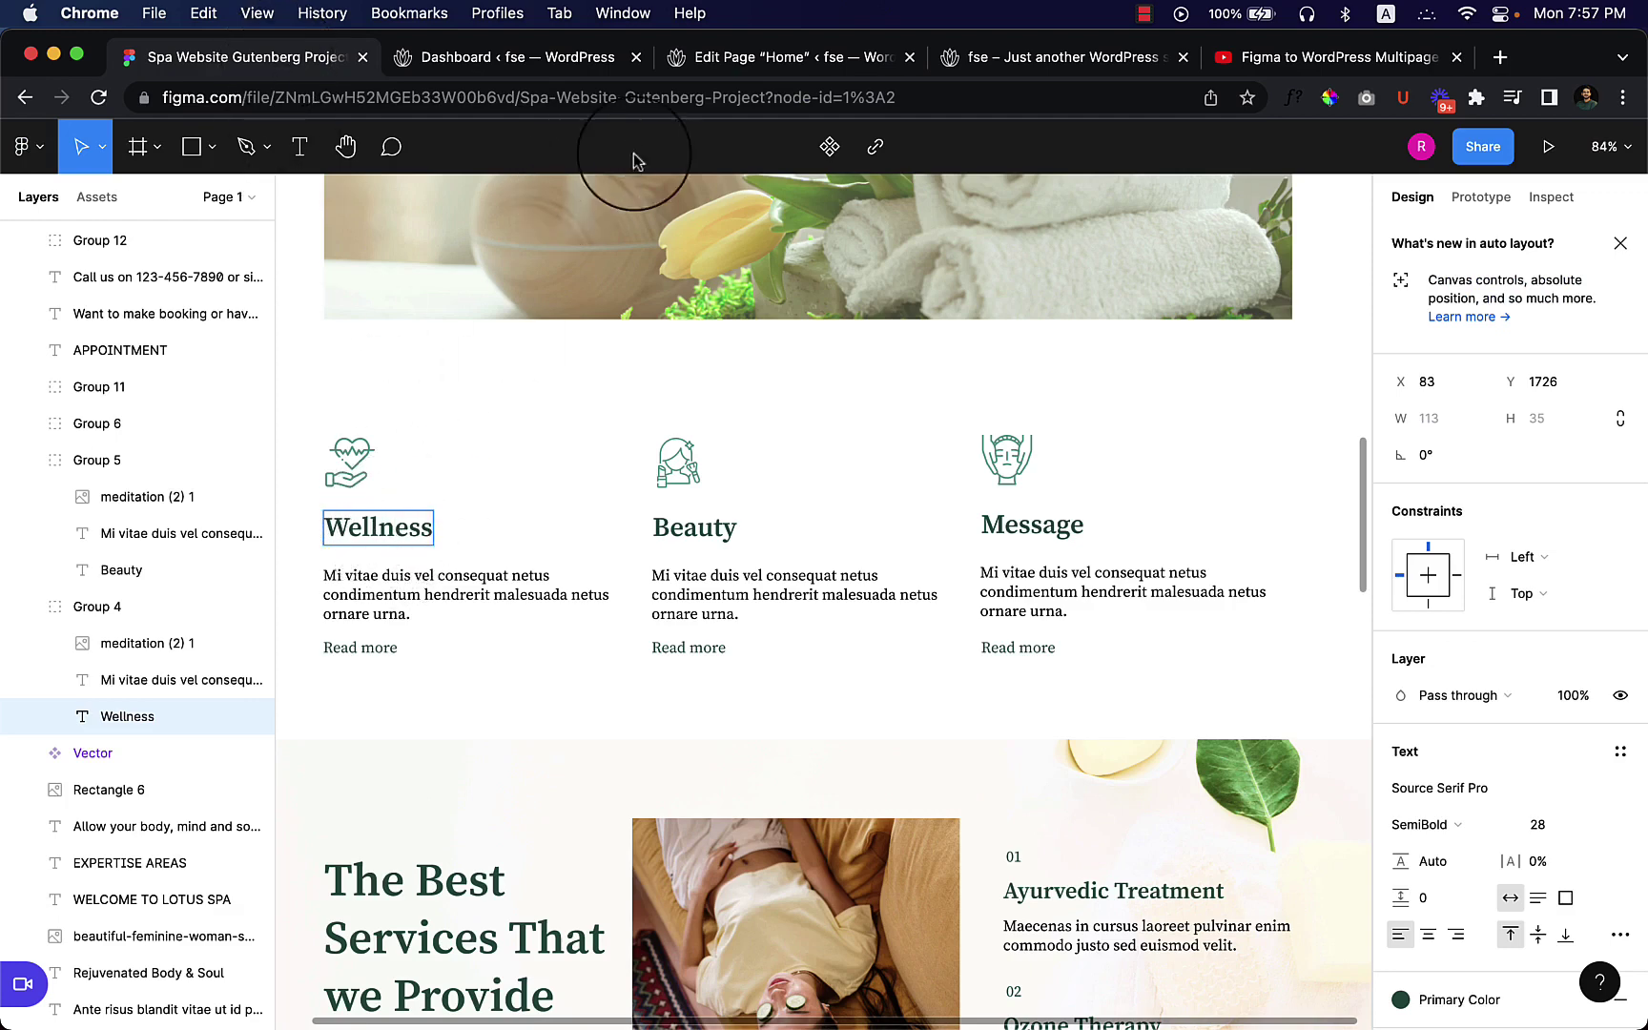
{"action": "left_click", "coordinate": [748, 65]}
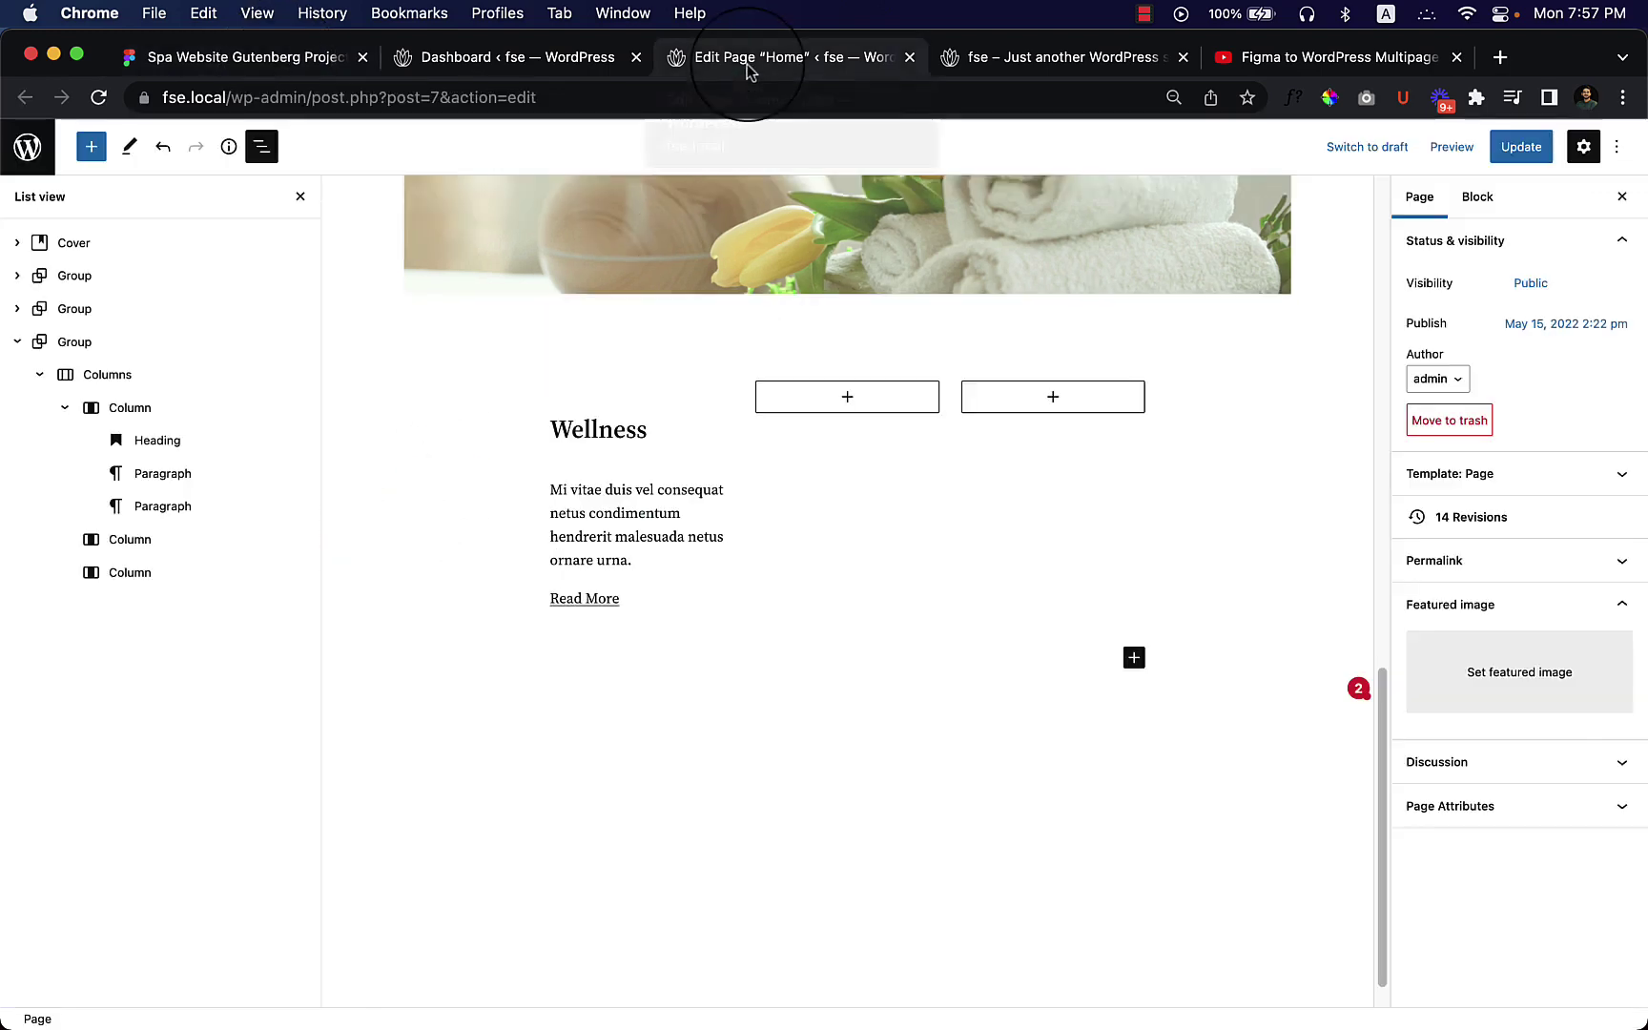
{"action": "left_click", "coordinate": [572, 430]}
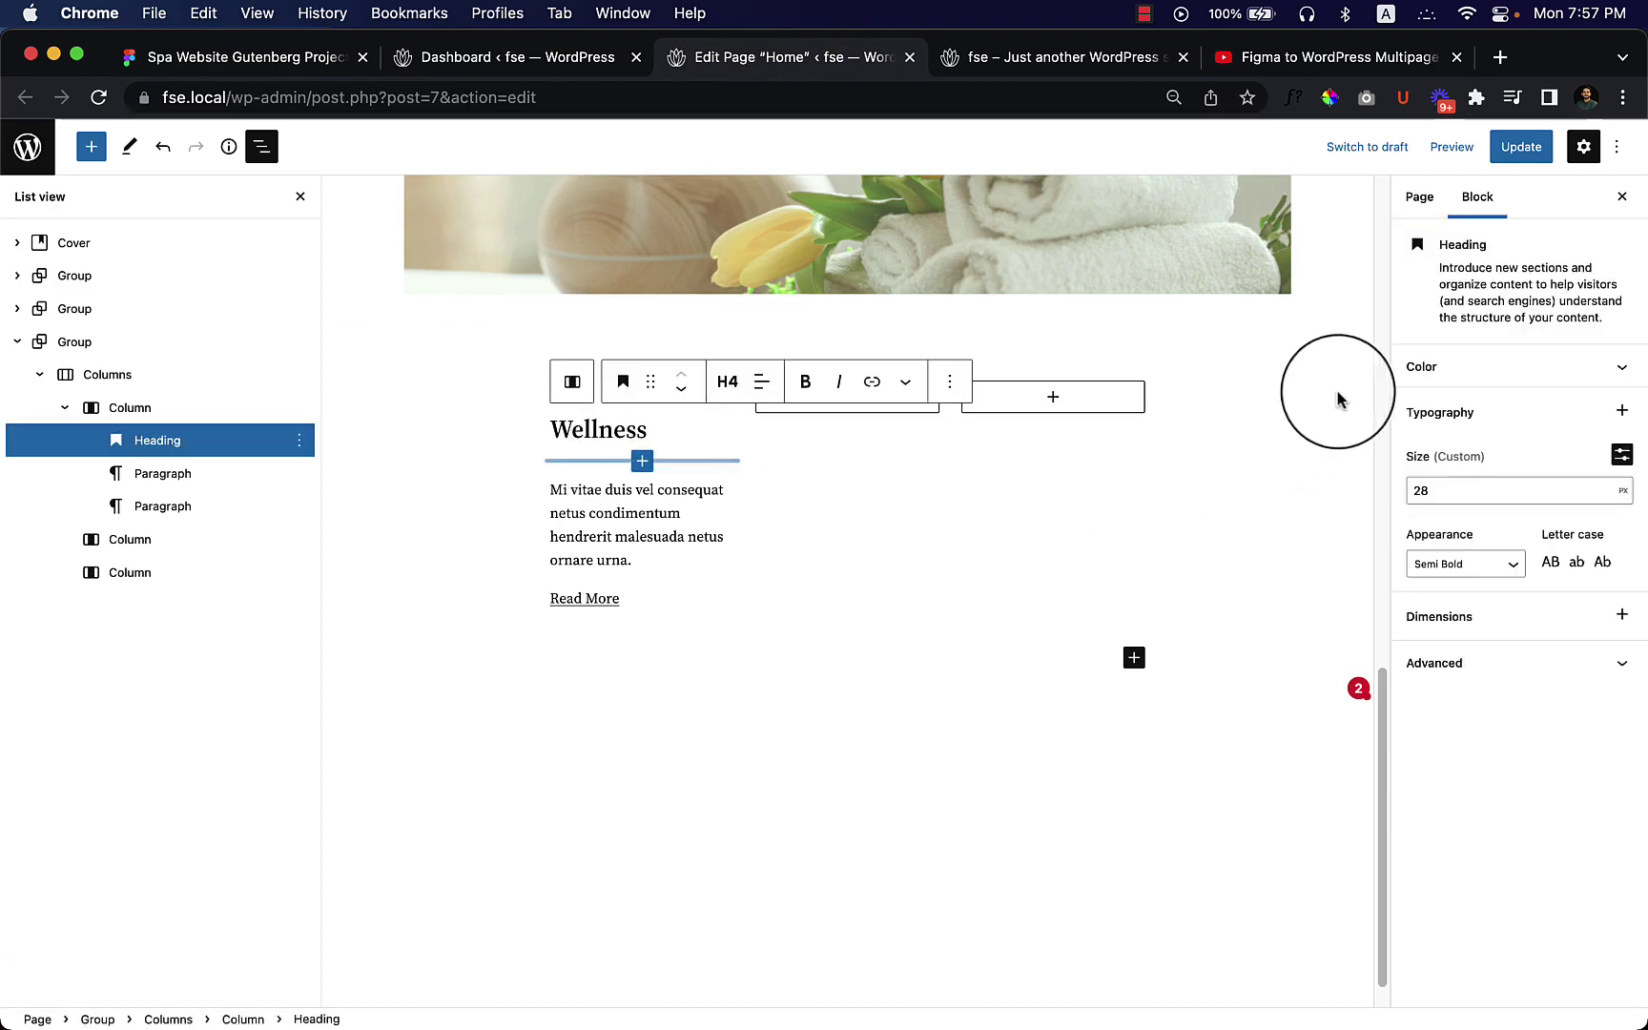
{"action": "left_click", "coordinate": [1430, 369]}
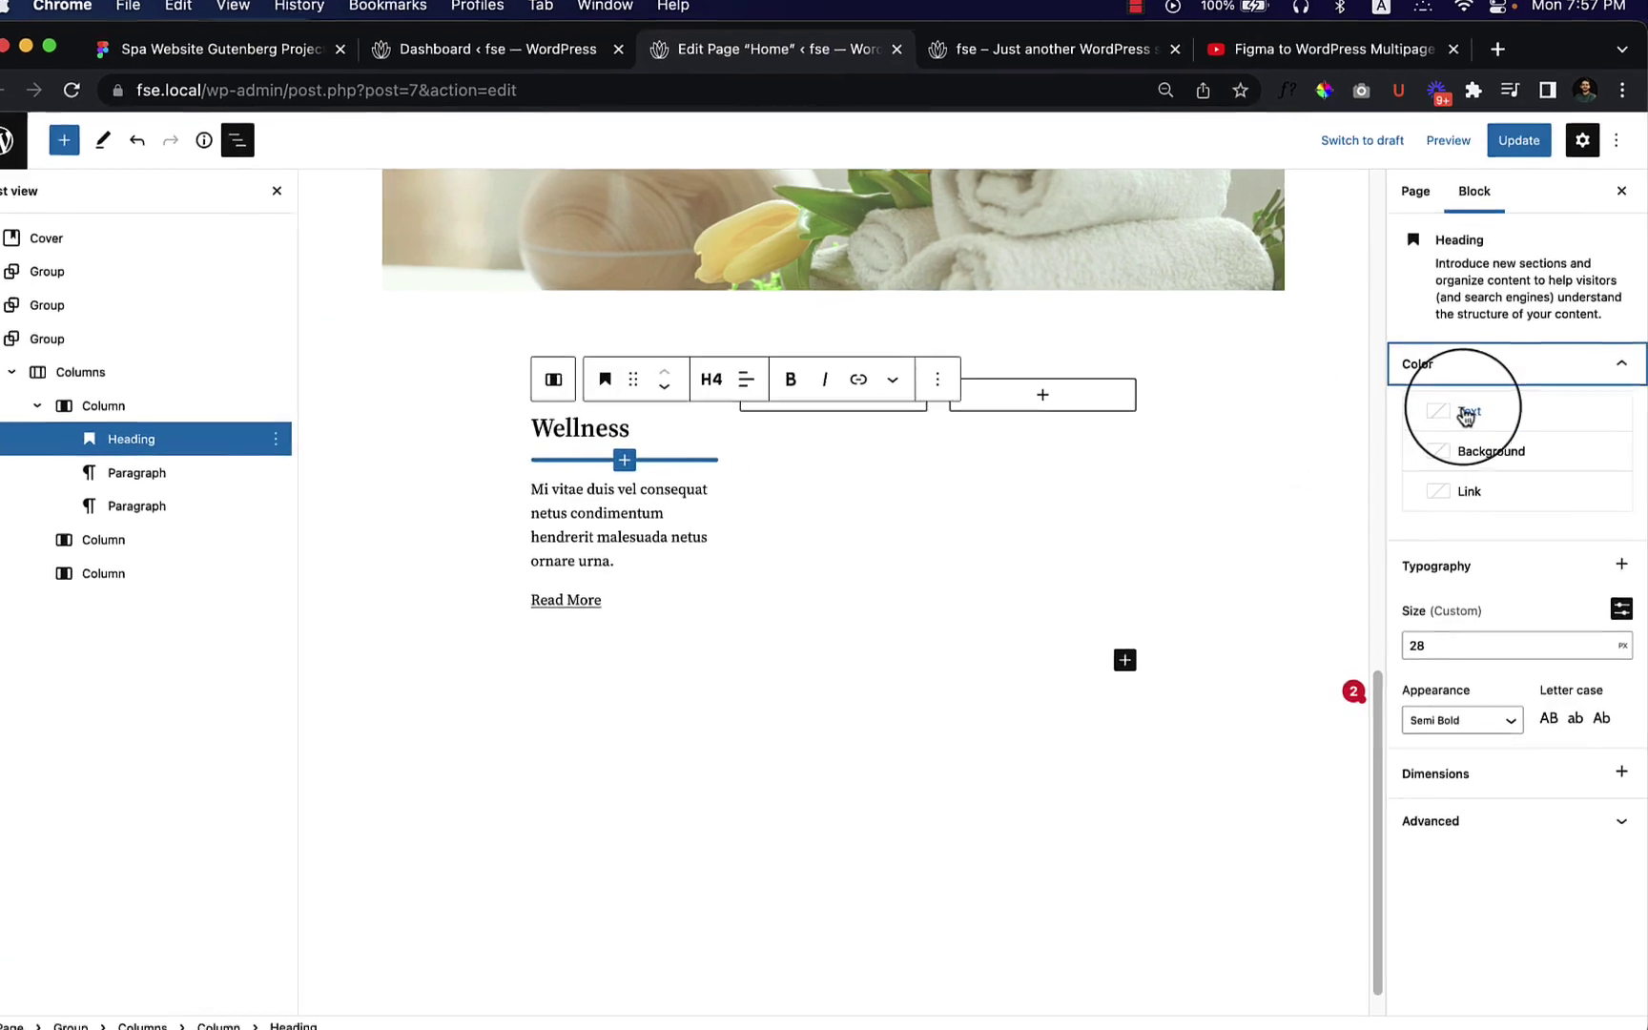
{"action": "left_click", "coordinate": [1468, 416]}
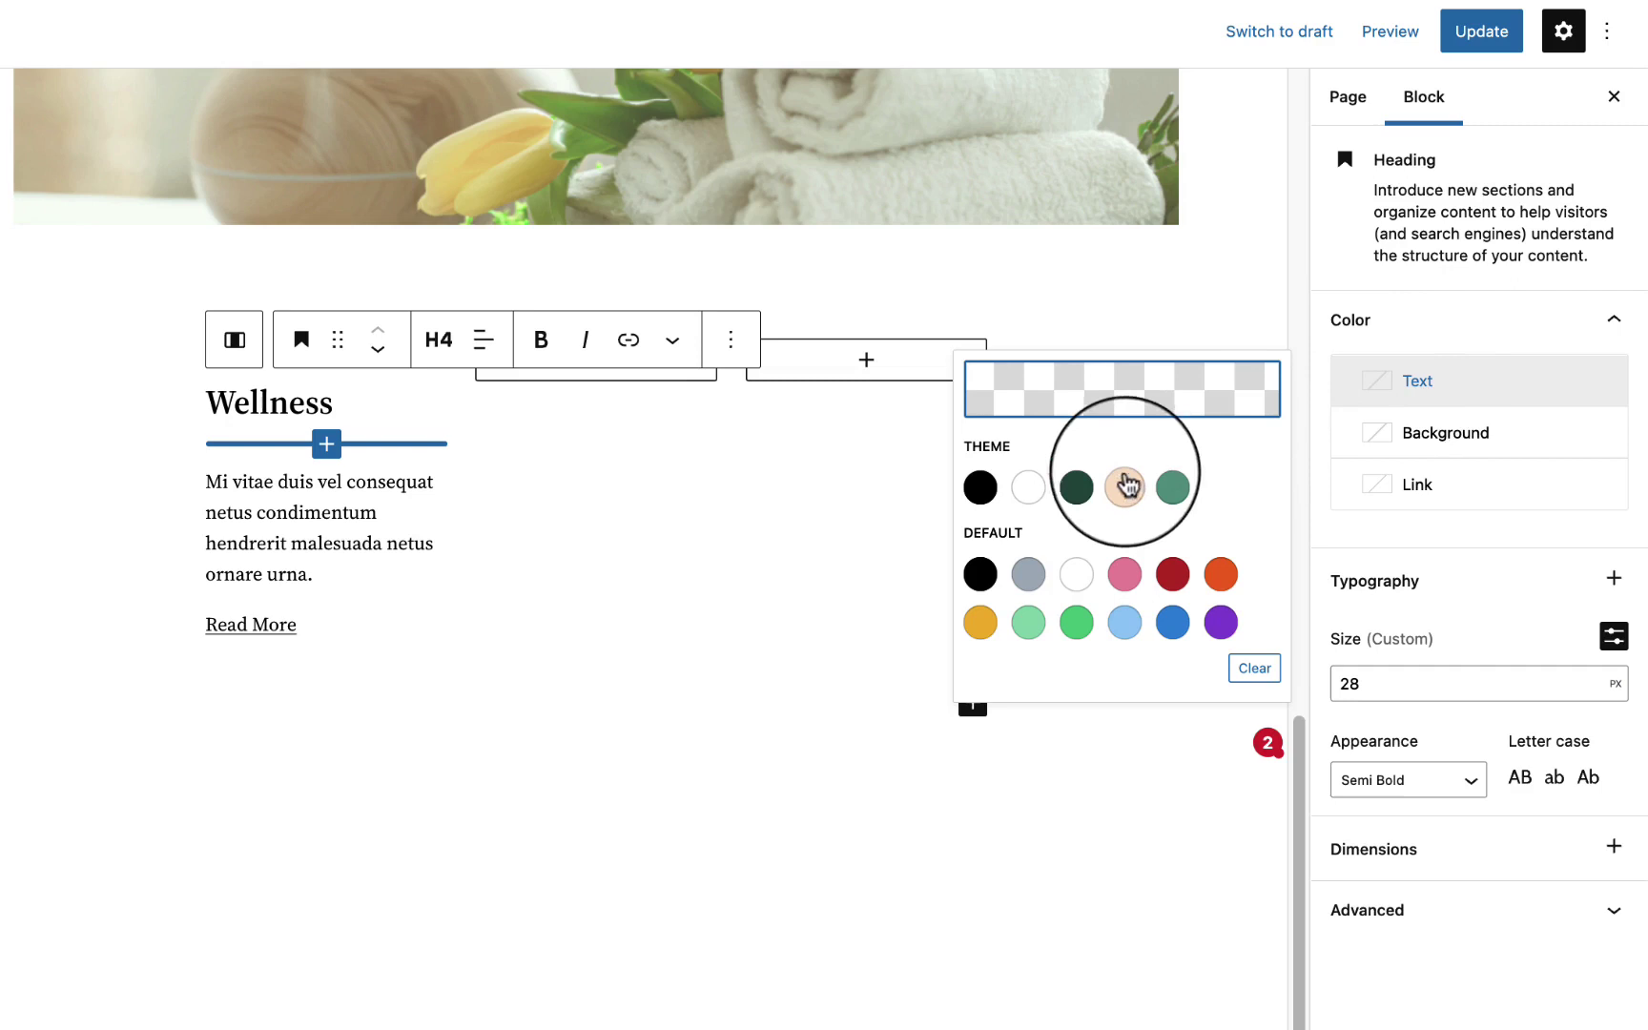
{"action": "left_click", "coordinate": [1076, 488]}
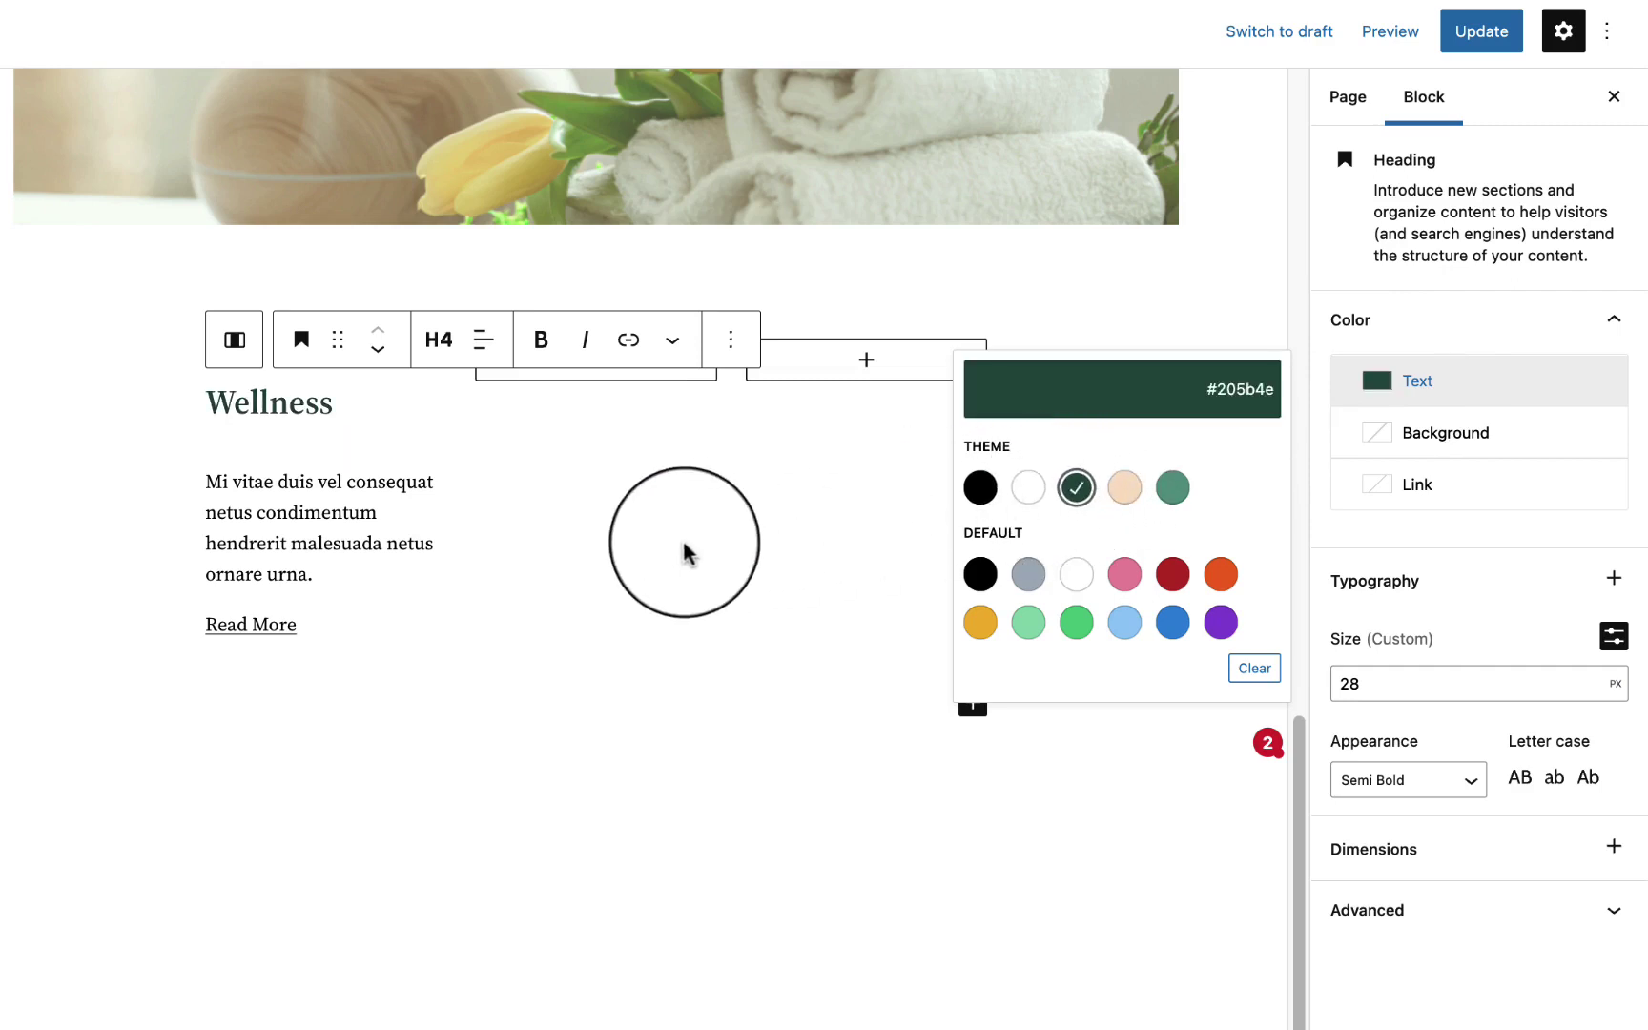
{"action": "left_click", "coordinate": [290, 405]}
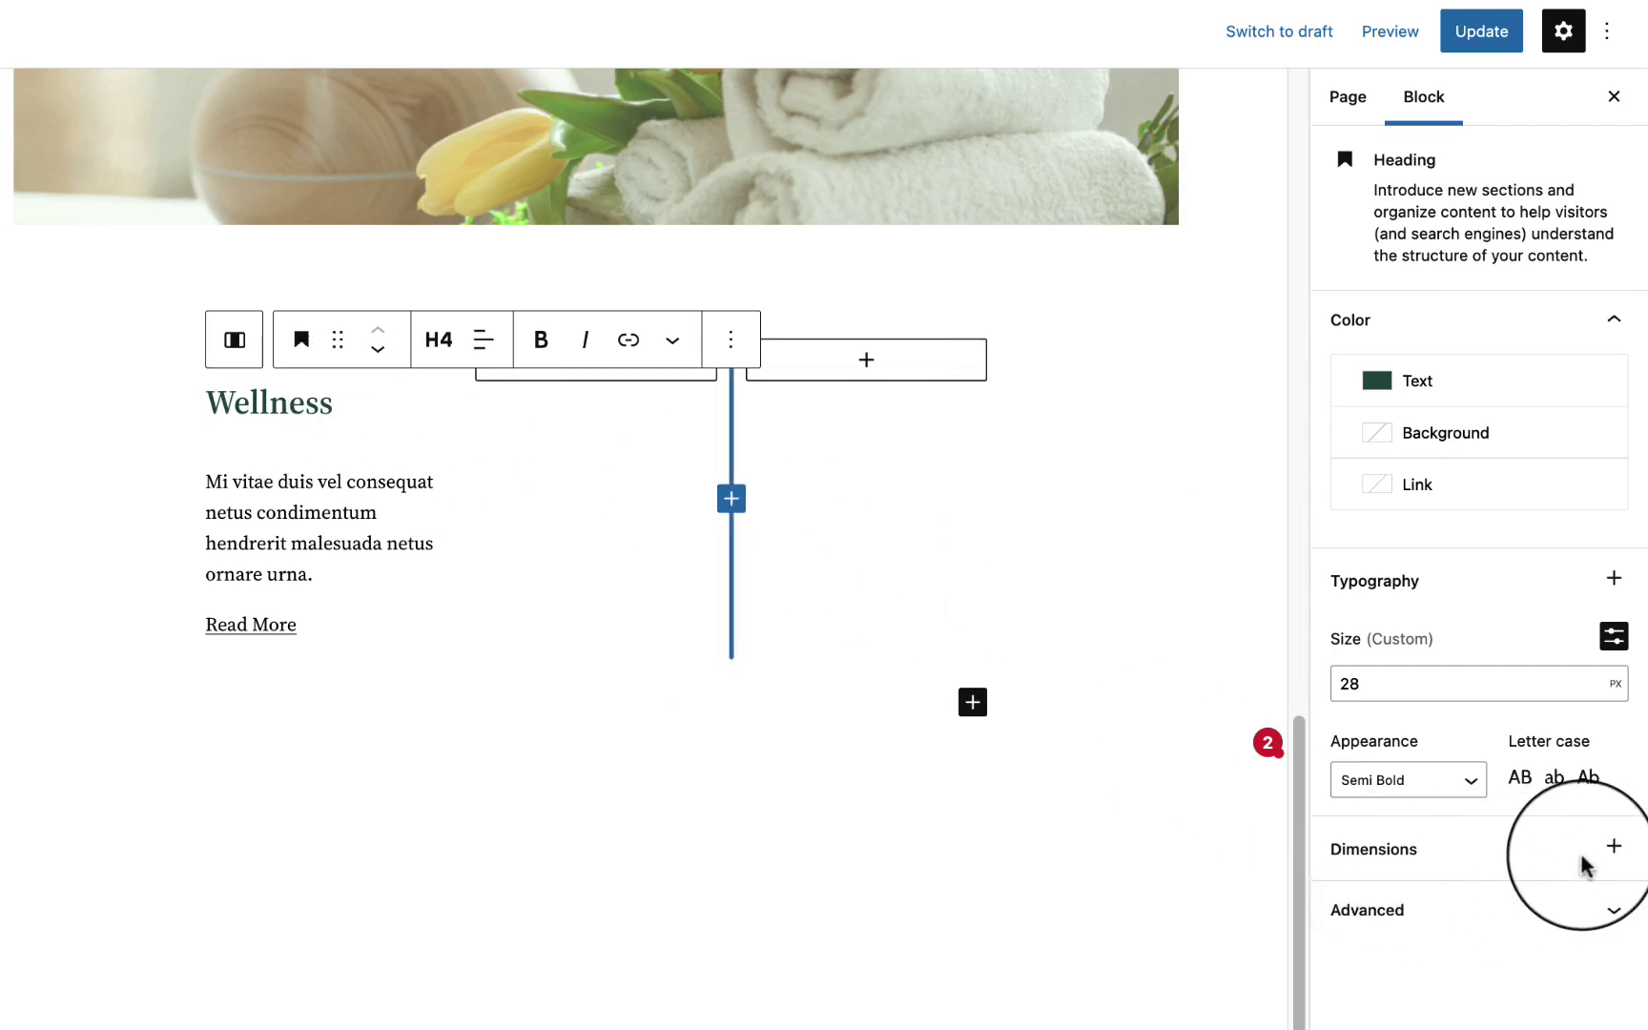
Add a margin setting to the Wellness heading and set it to 0 px.
{"action": "left_click", "coordinate": [1610, 849]}
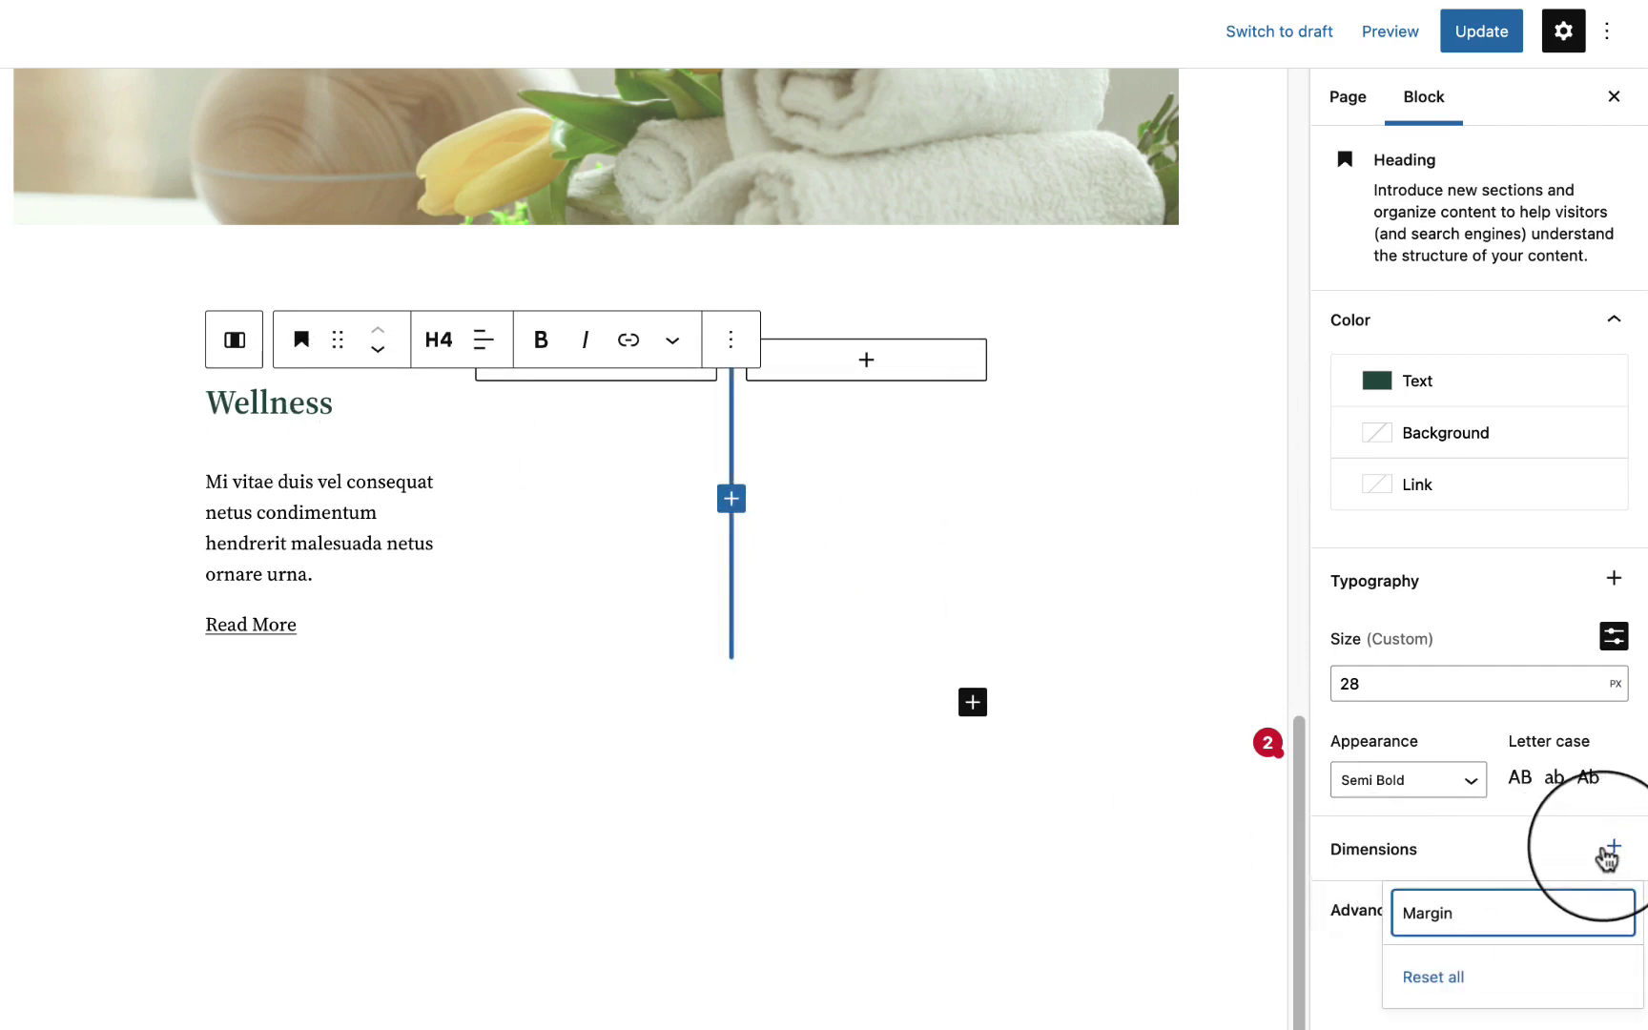
{"action": "left_click", "coordinate": [1467, 932]}
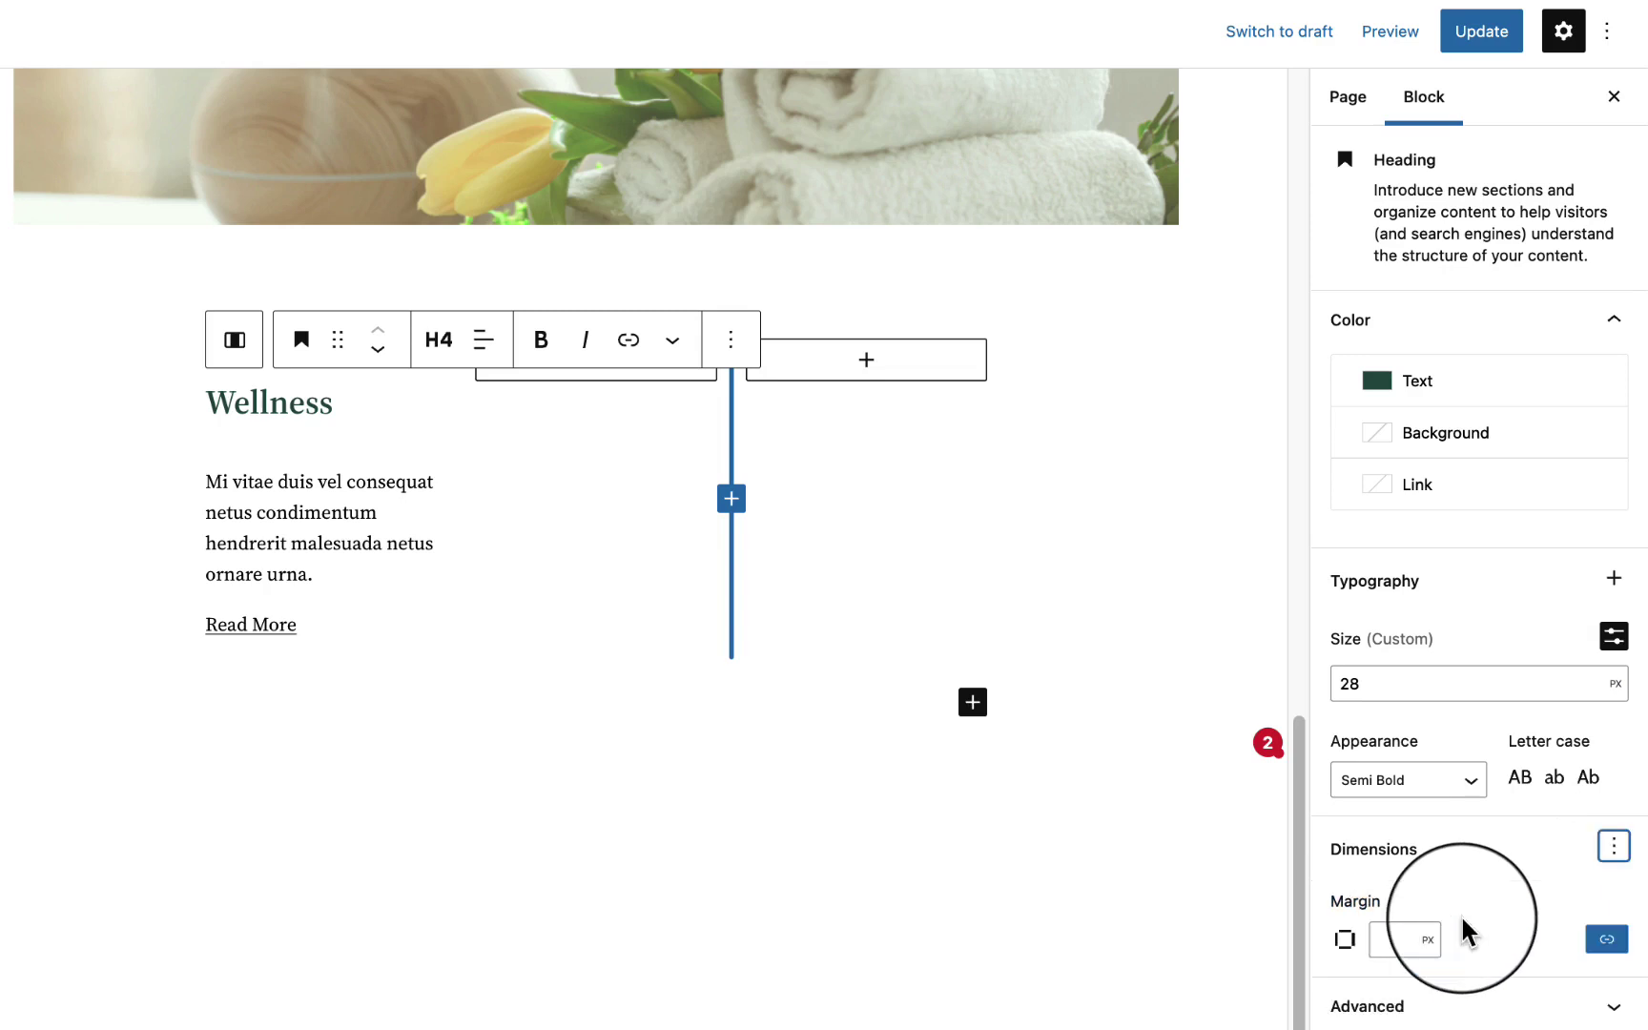
{"action": "left_click", "coordinate": [1409, 942]}
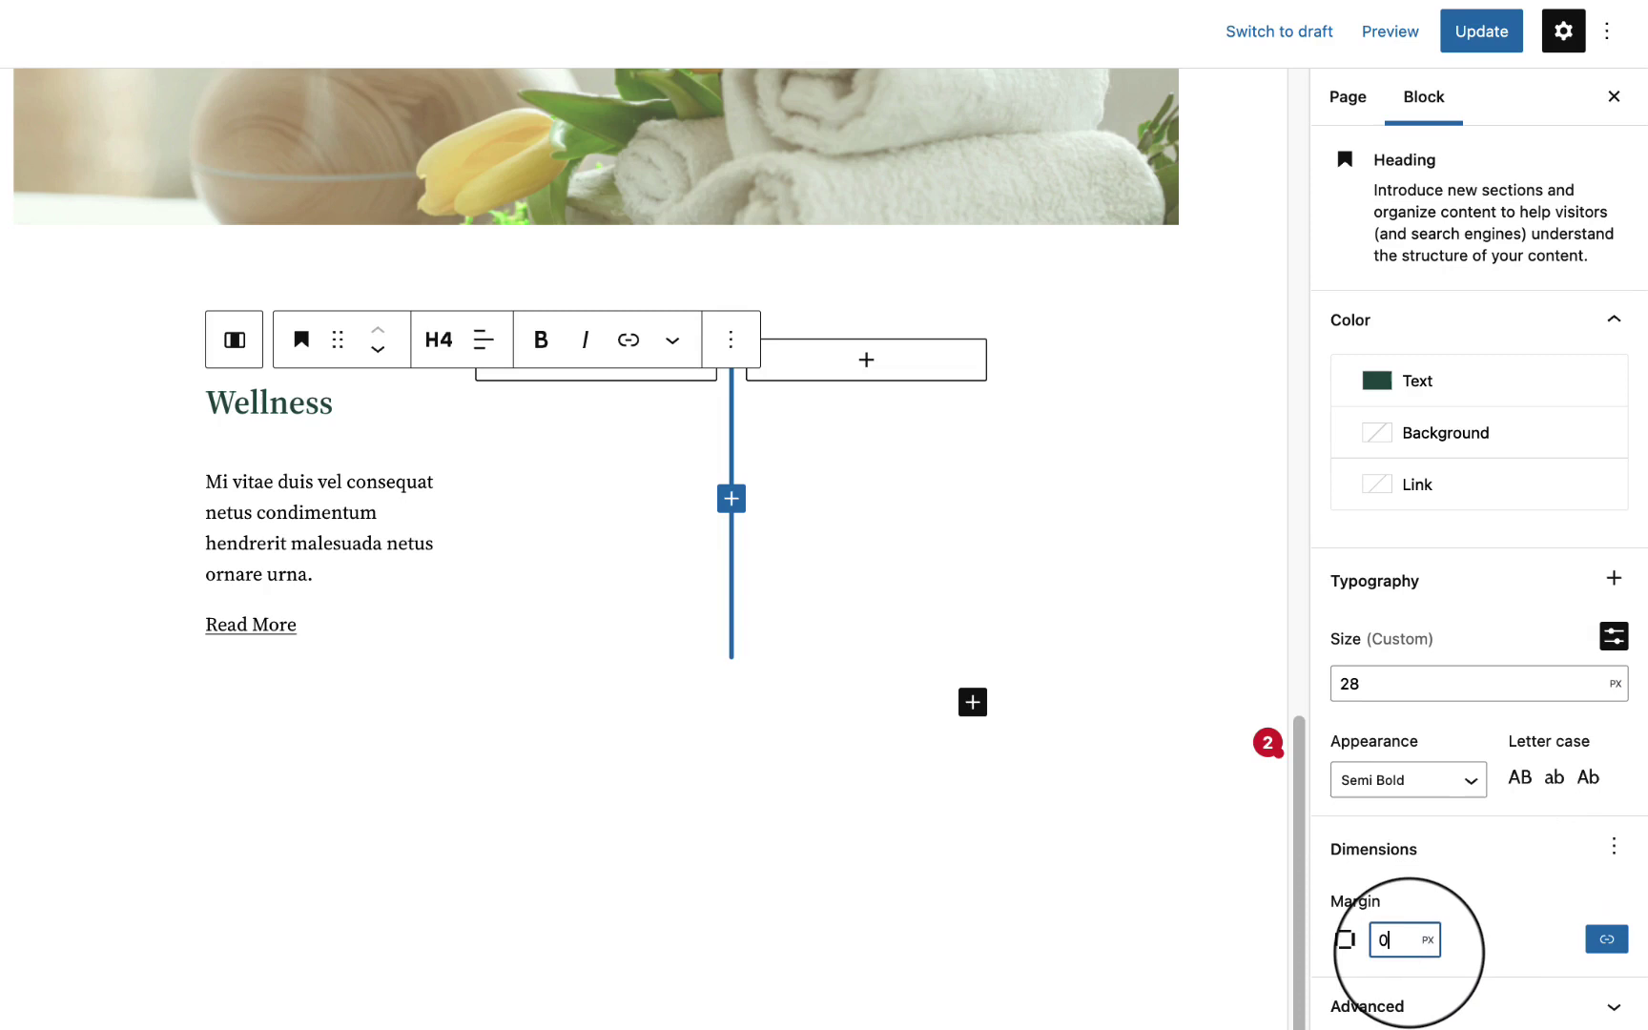
{"action": "left_click", "coordinate": [1480, 949]}
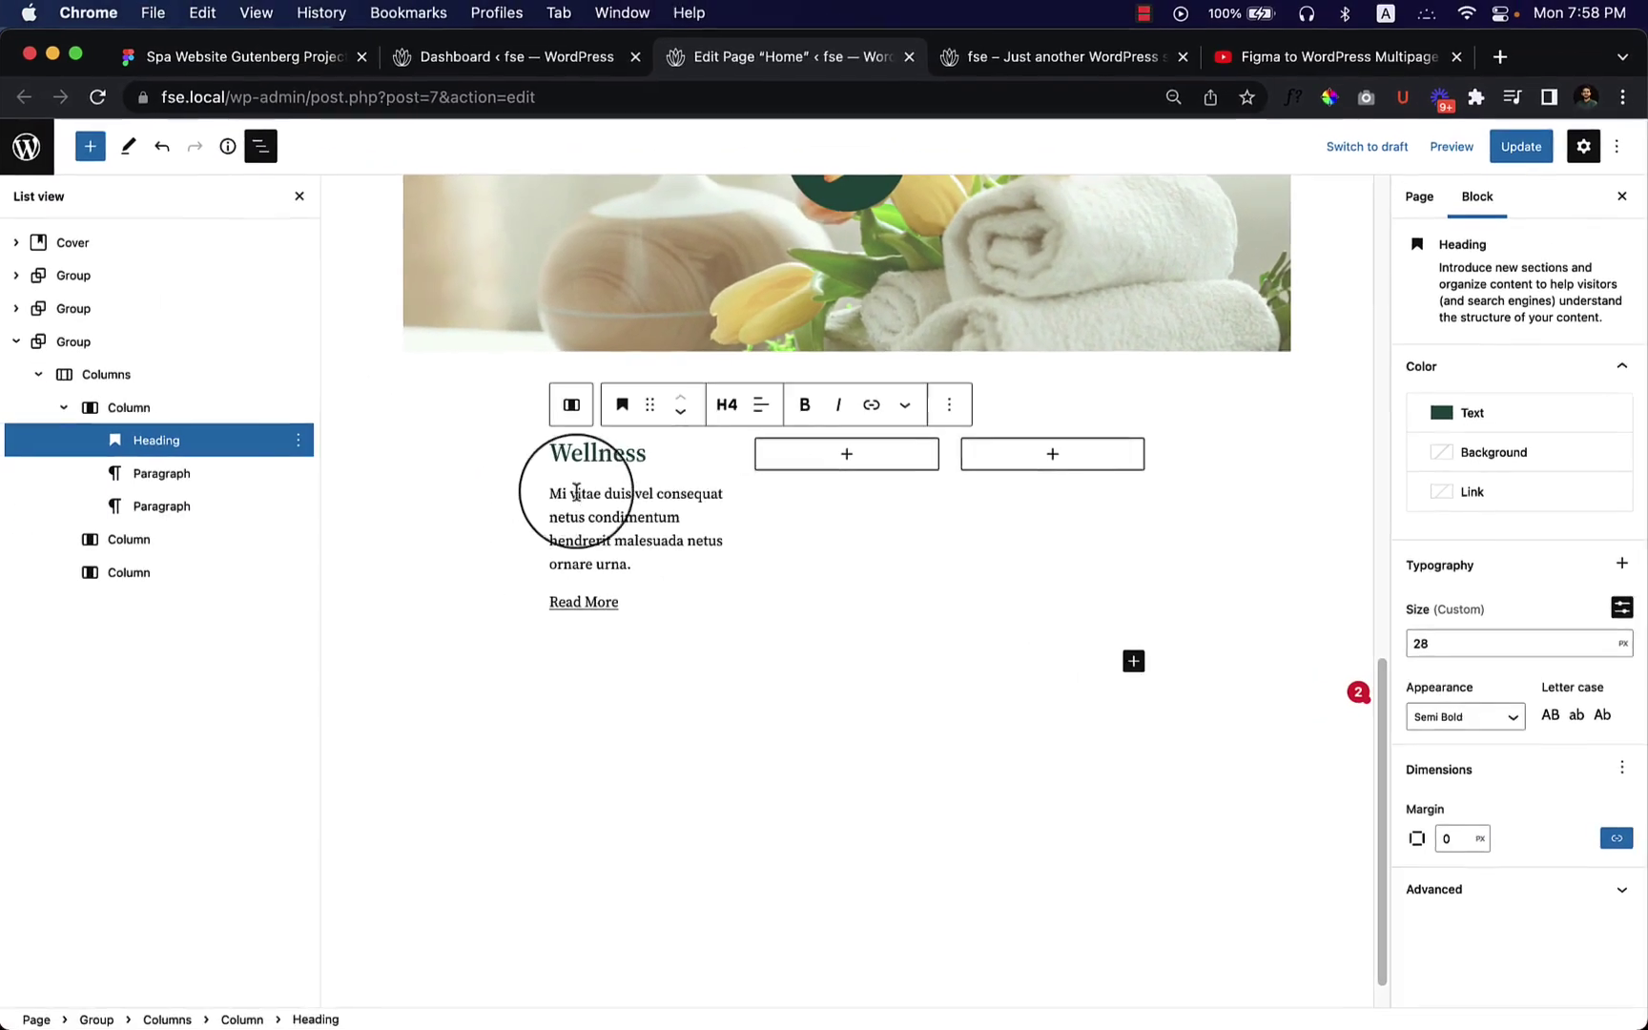
Drag an Image block from the inserter to above the Wellness heading.
{"action": "left_click", "coordinate": [553, 451]}
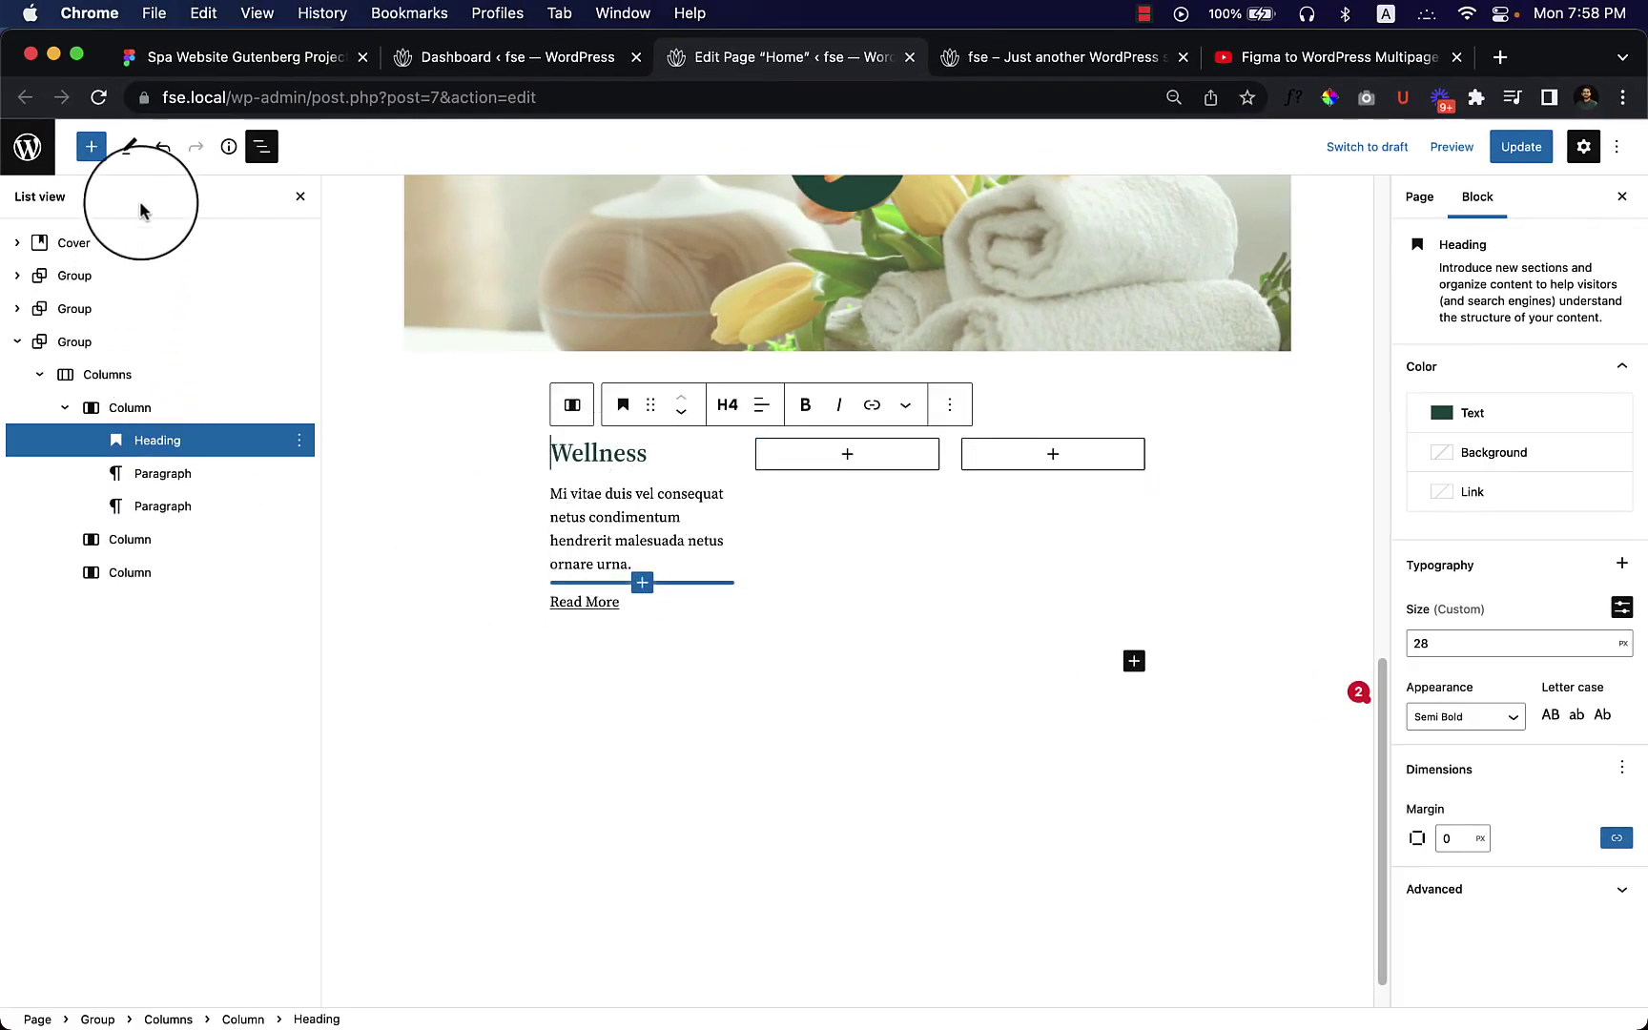
{"action": "left_click", "coordinate": [92, 146]}
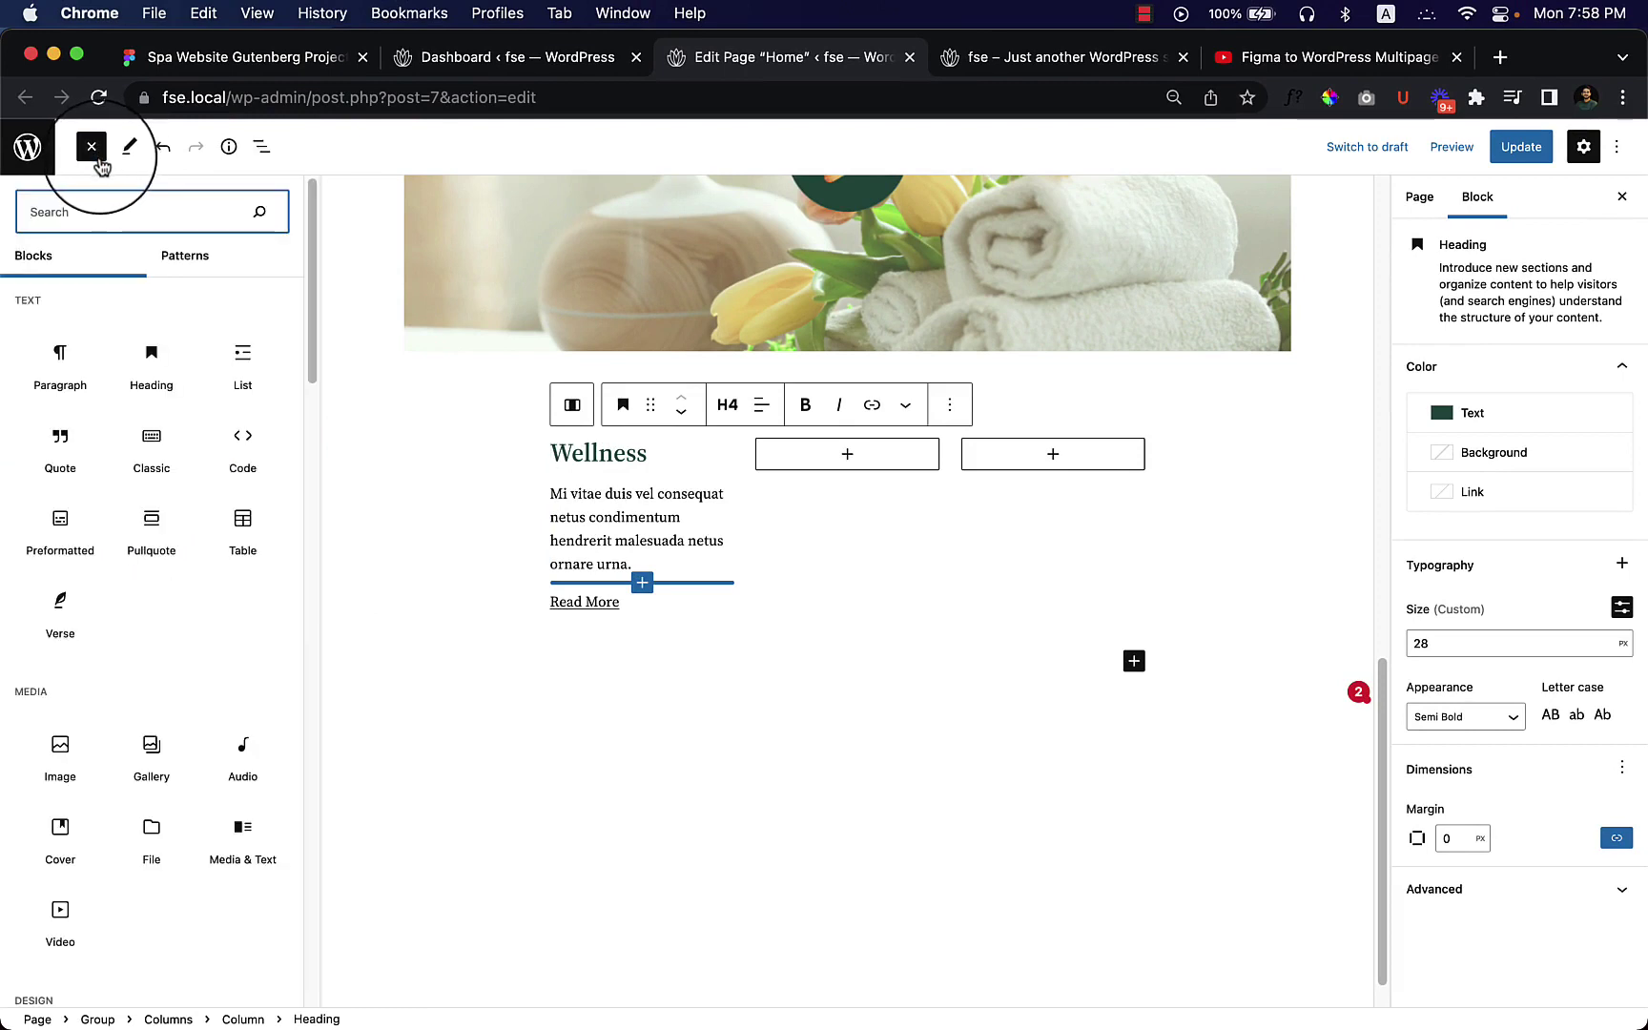
{"action": "left_click", "coordinate": [59, 753]}
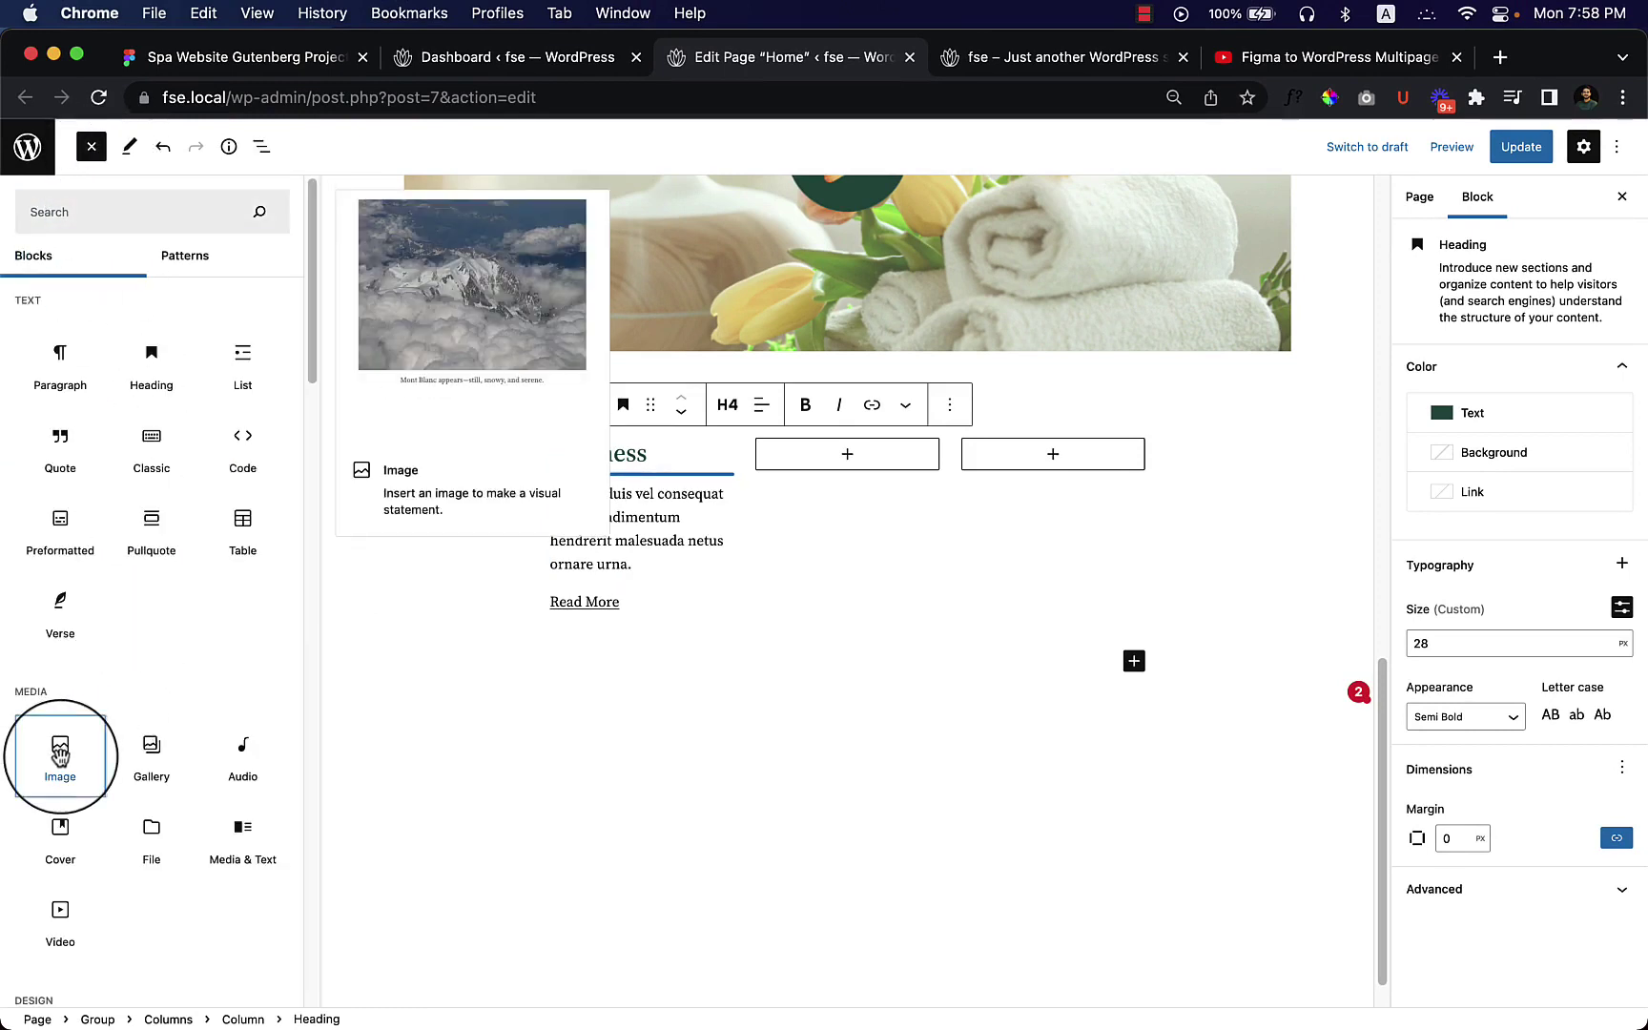
{"action": "left_click_drag", "start_coordinate": [60, 753], "coordinate": [576, 461]}
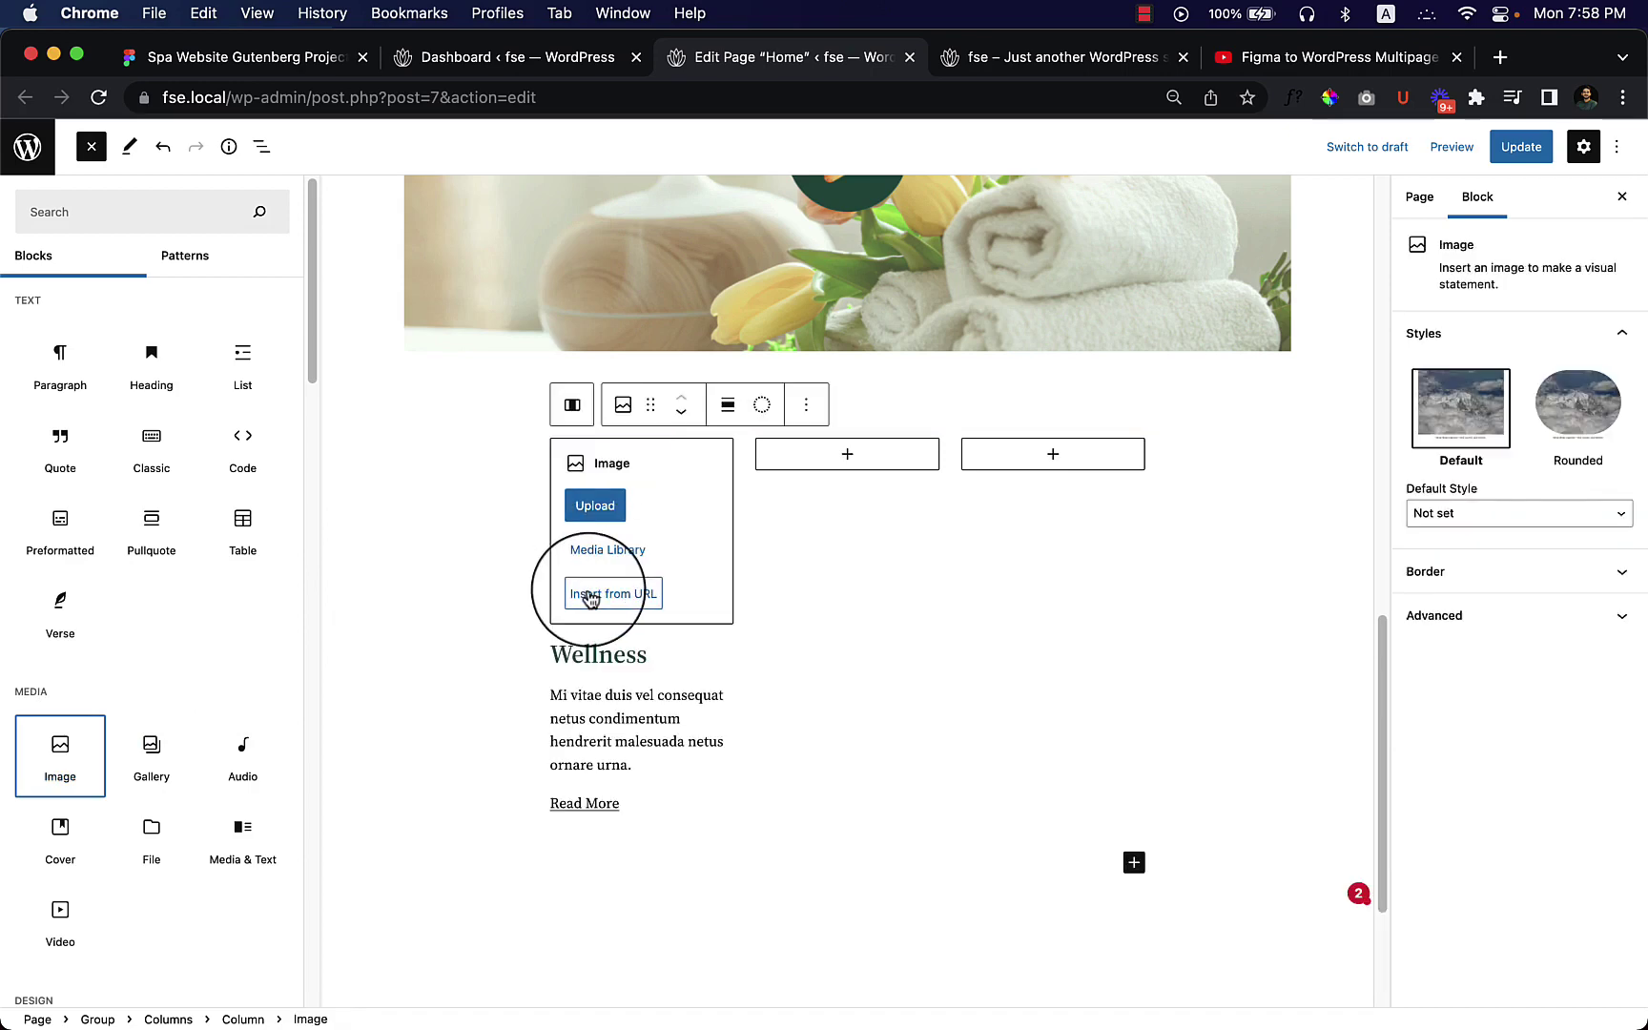
Fill the image placeholder with the heart-in-hand icon1.png from the Media Library.
{"action": "left_click", "coordinate": [596, 558]}
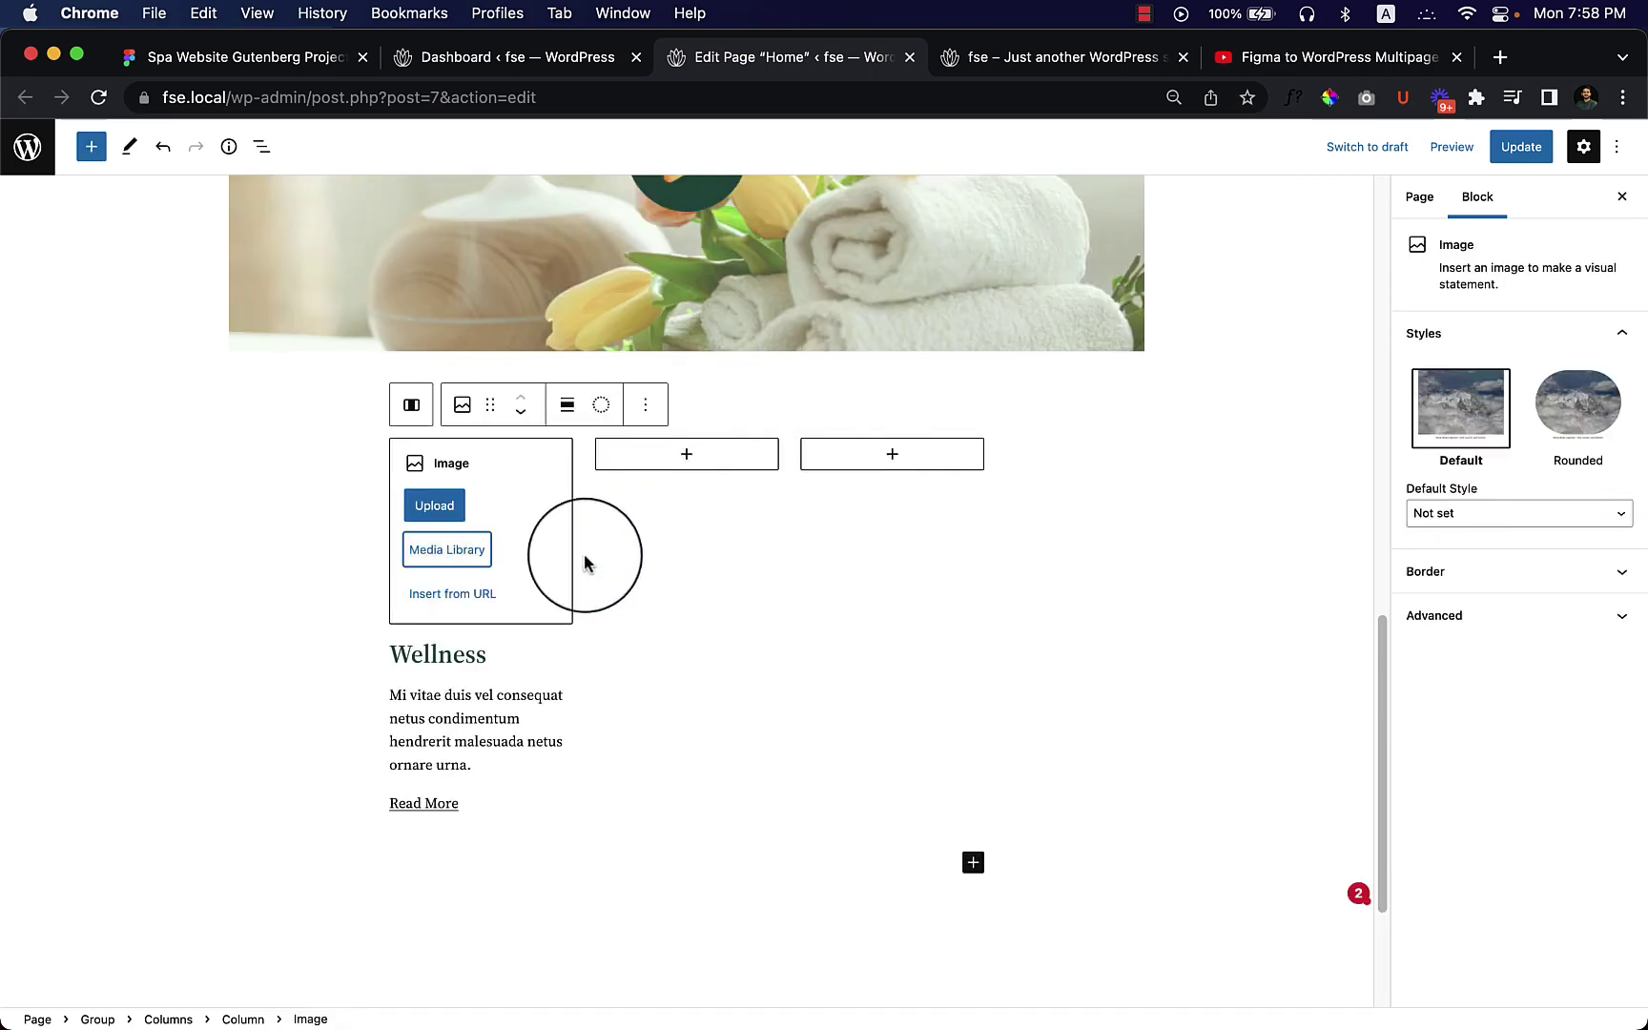
{"action": "left_click", "coordinate": [441, 555]}
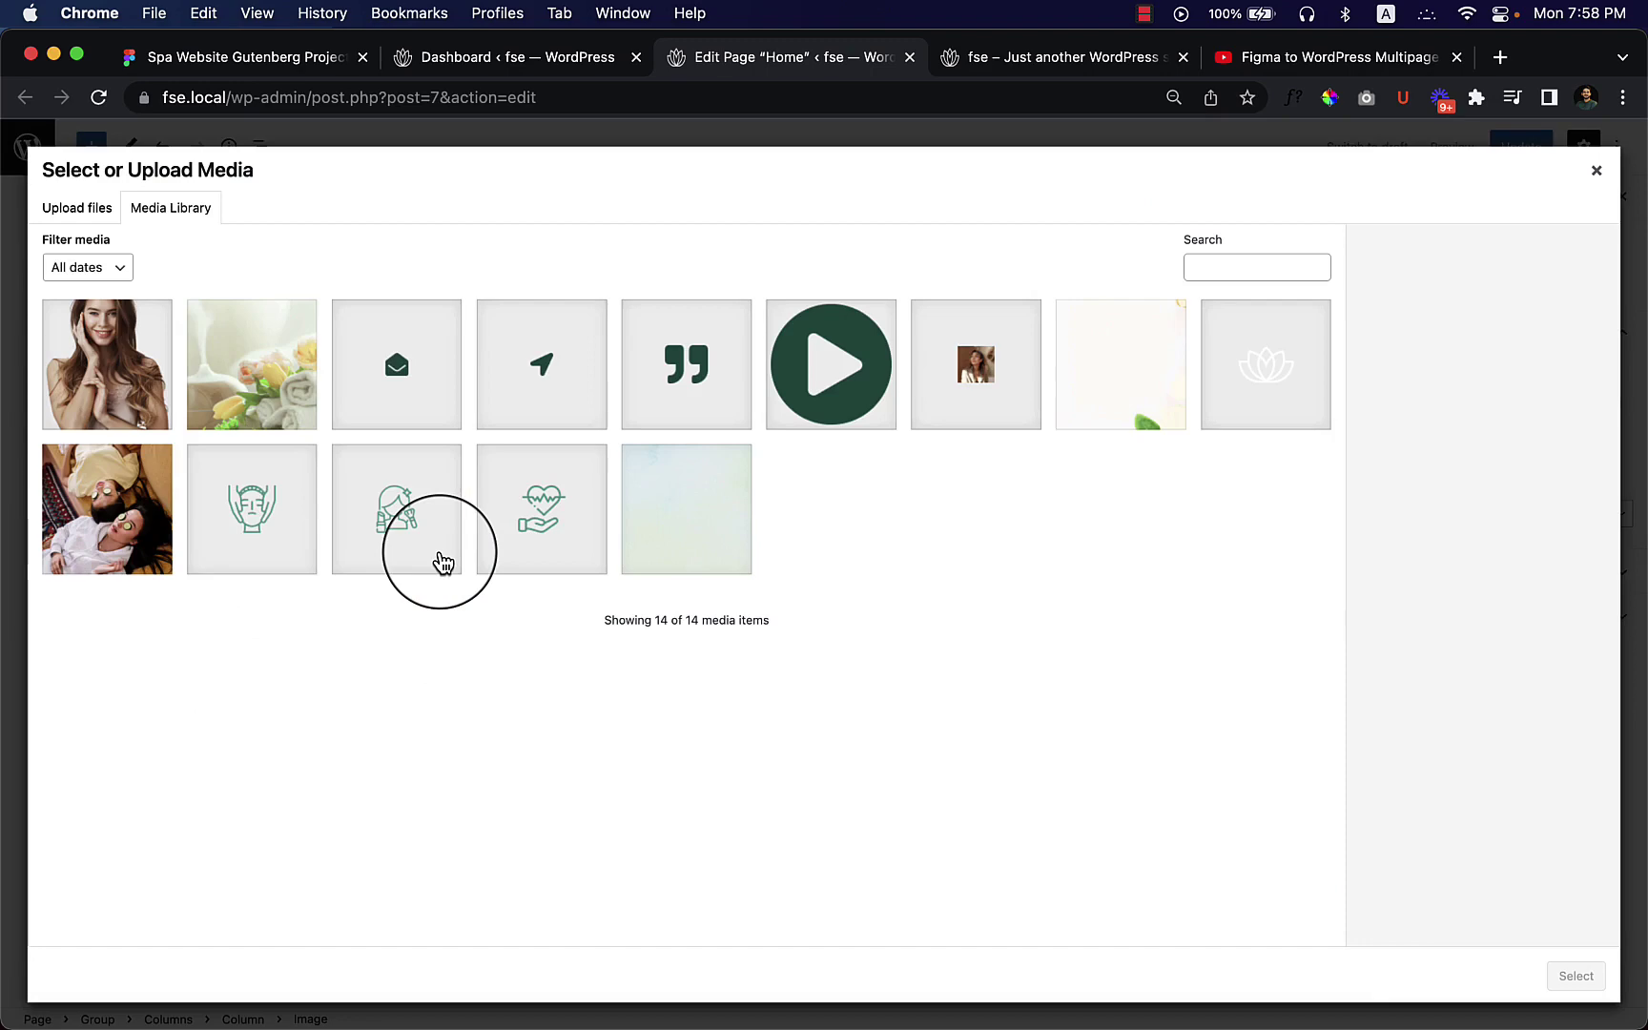
{"action": "left_click", "coordinate": [266, 64]}
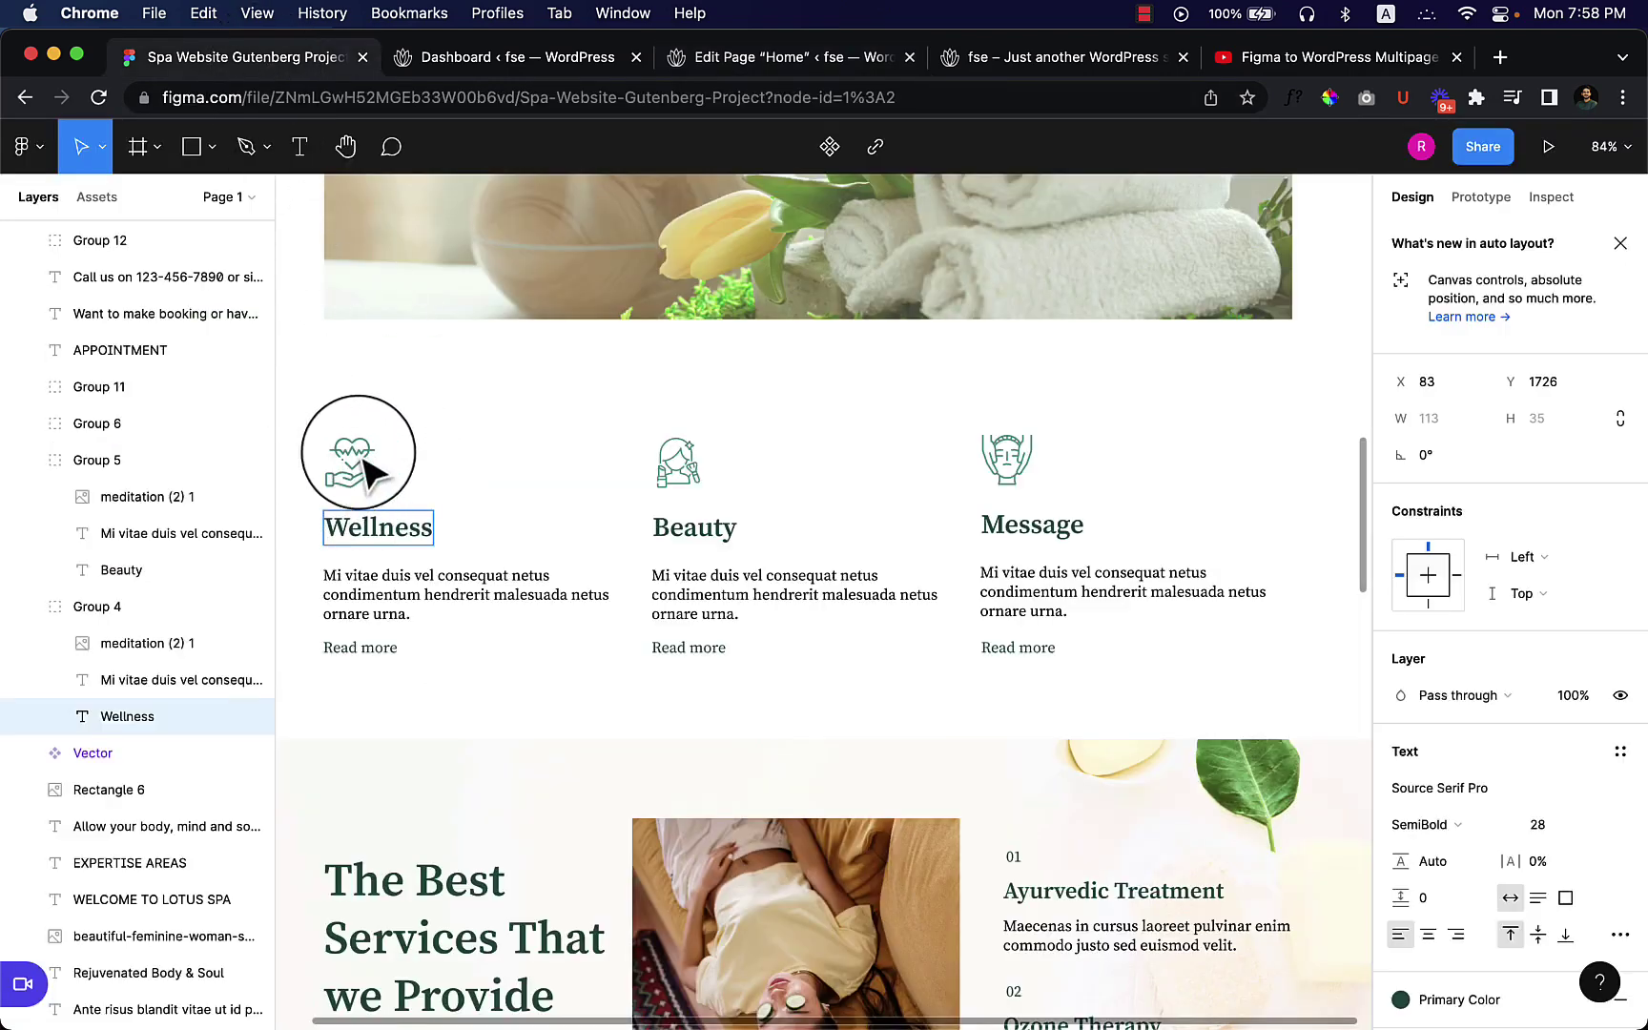
{"action": "left_click", "coordinate": [758, 71]}
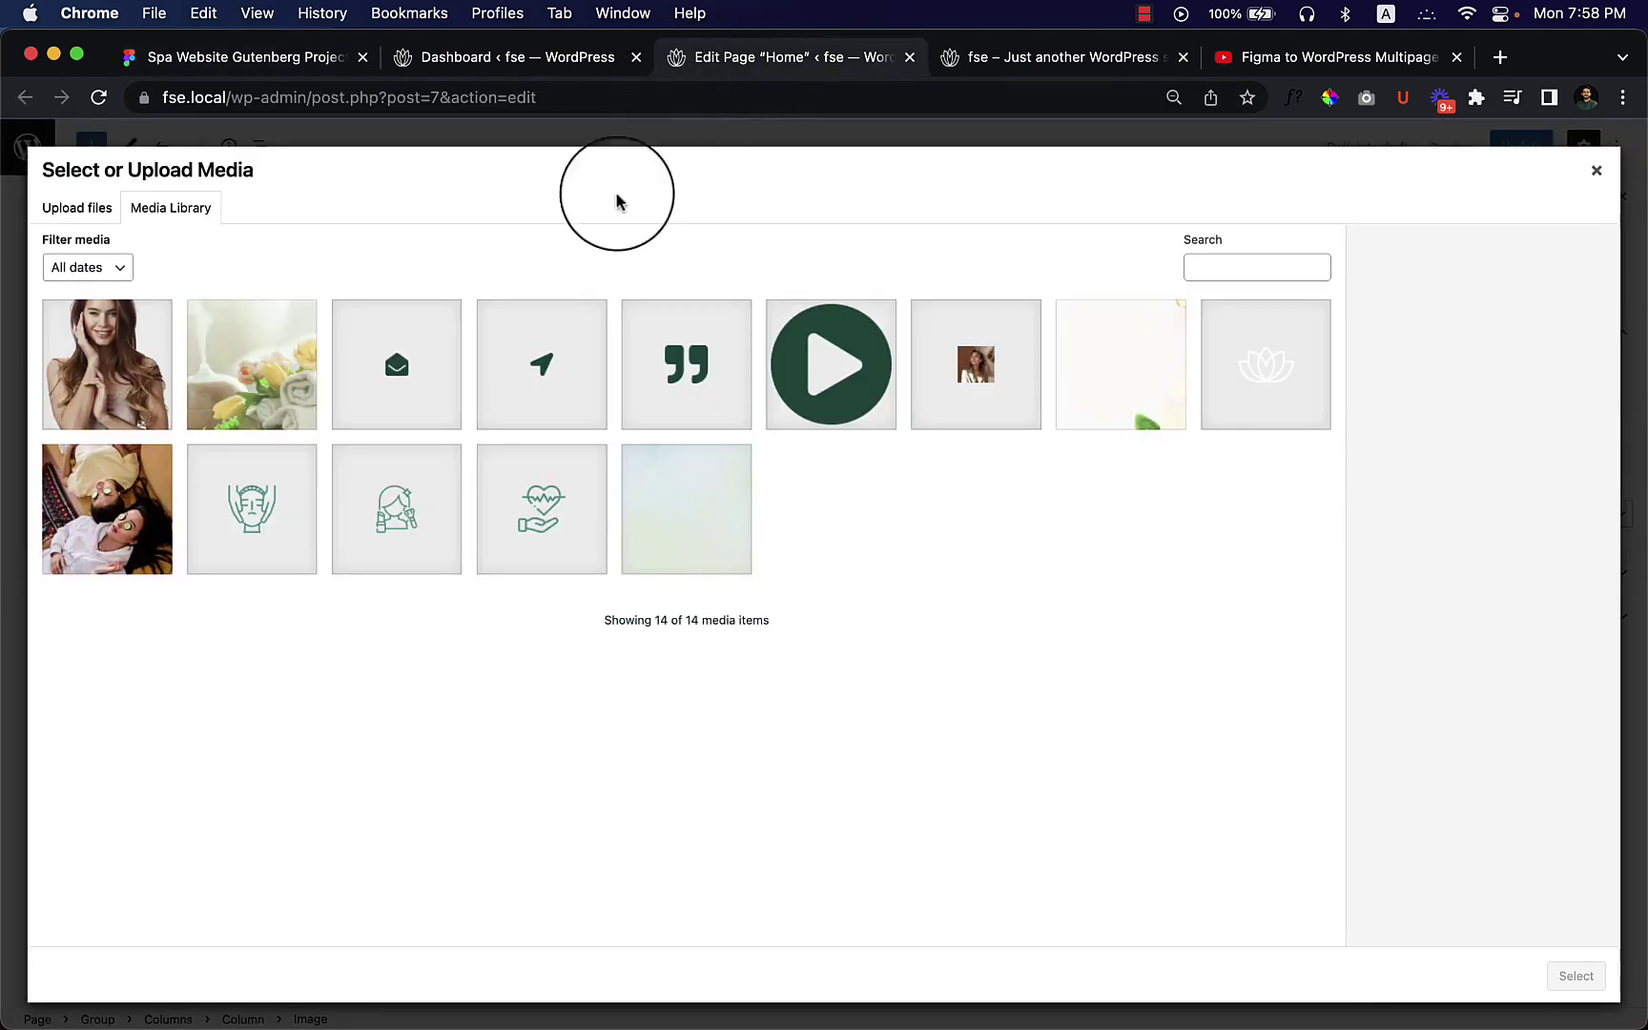
{"action": "left_click", "coordinate": [555, 551]}
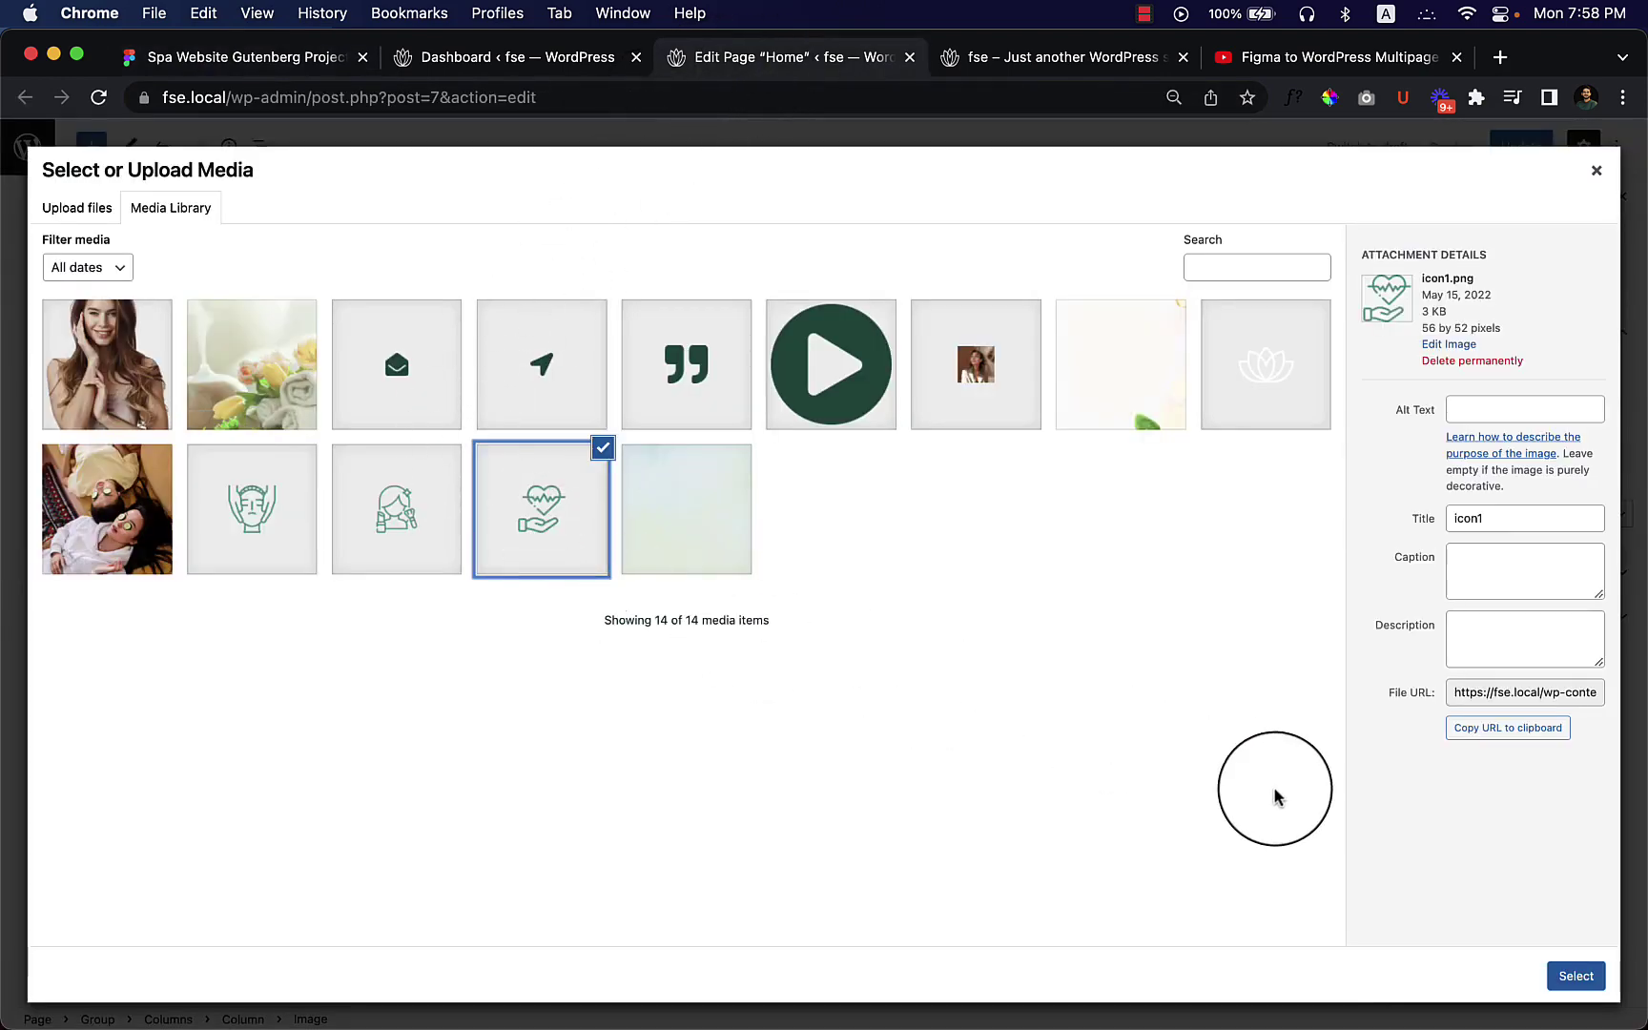
{"action": "left_click", "coordinate": [1575, 976]}
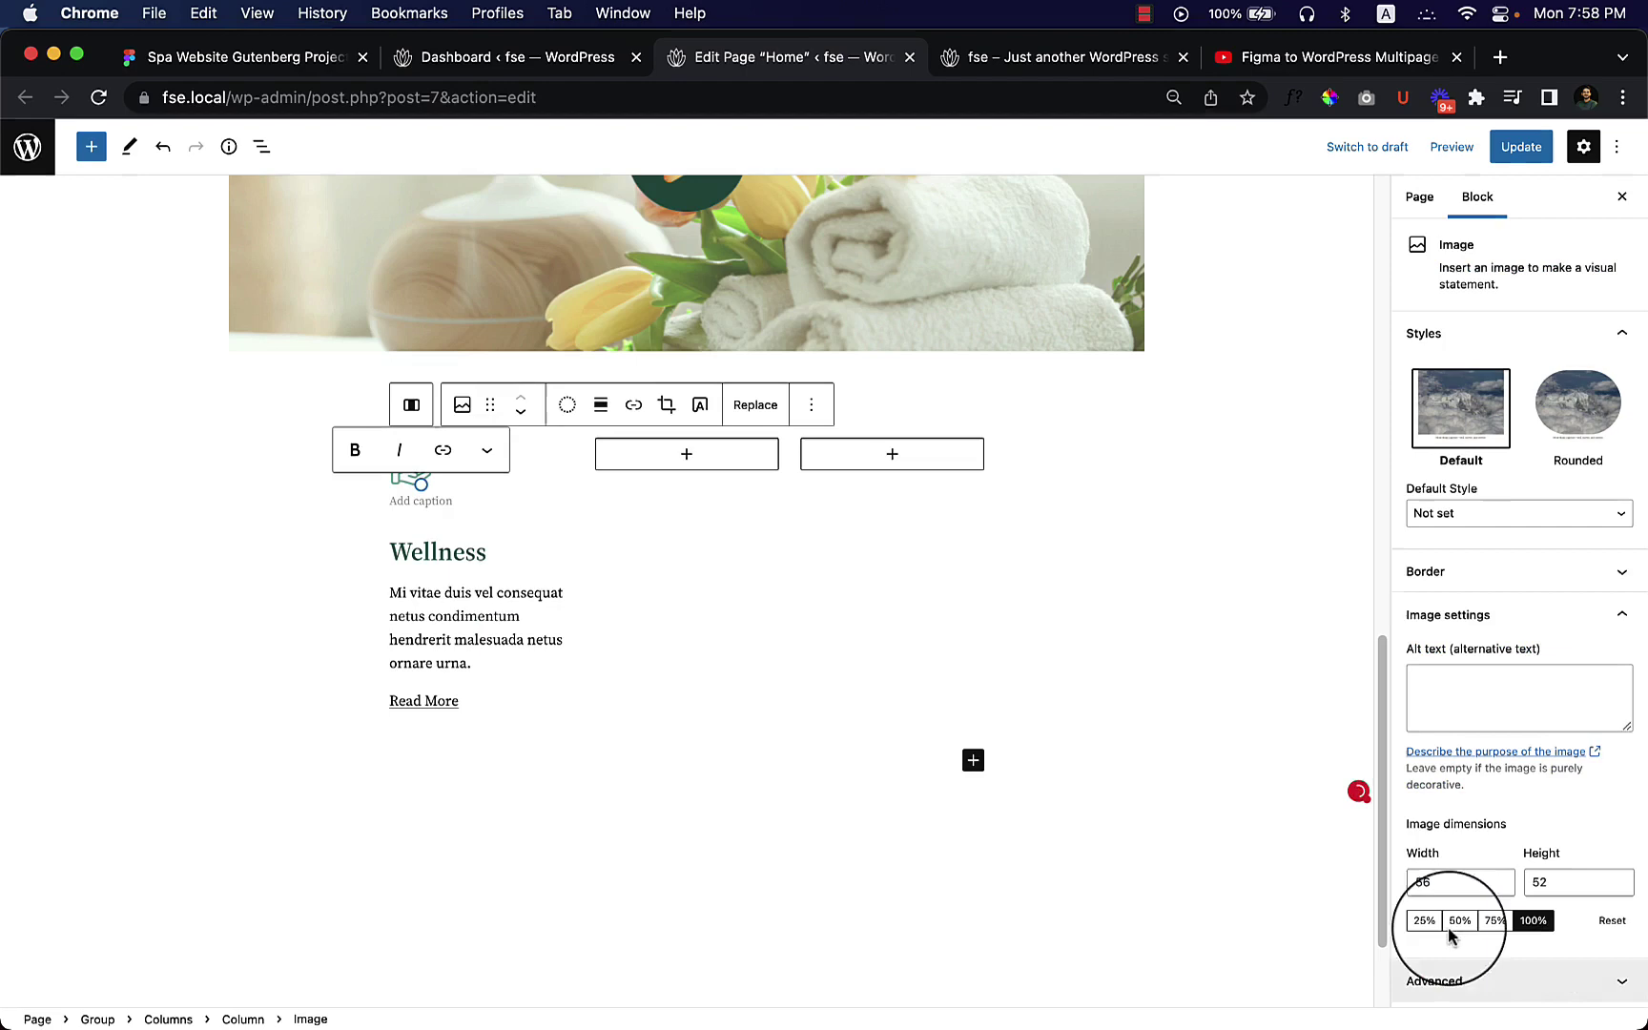
{"action": "left_click", "coordinate": [202, 630]}
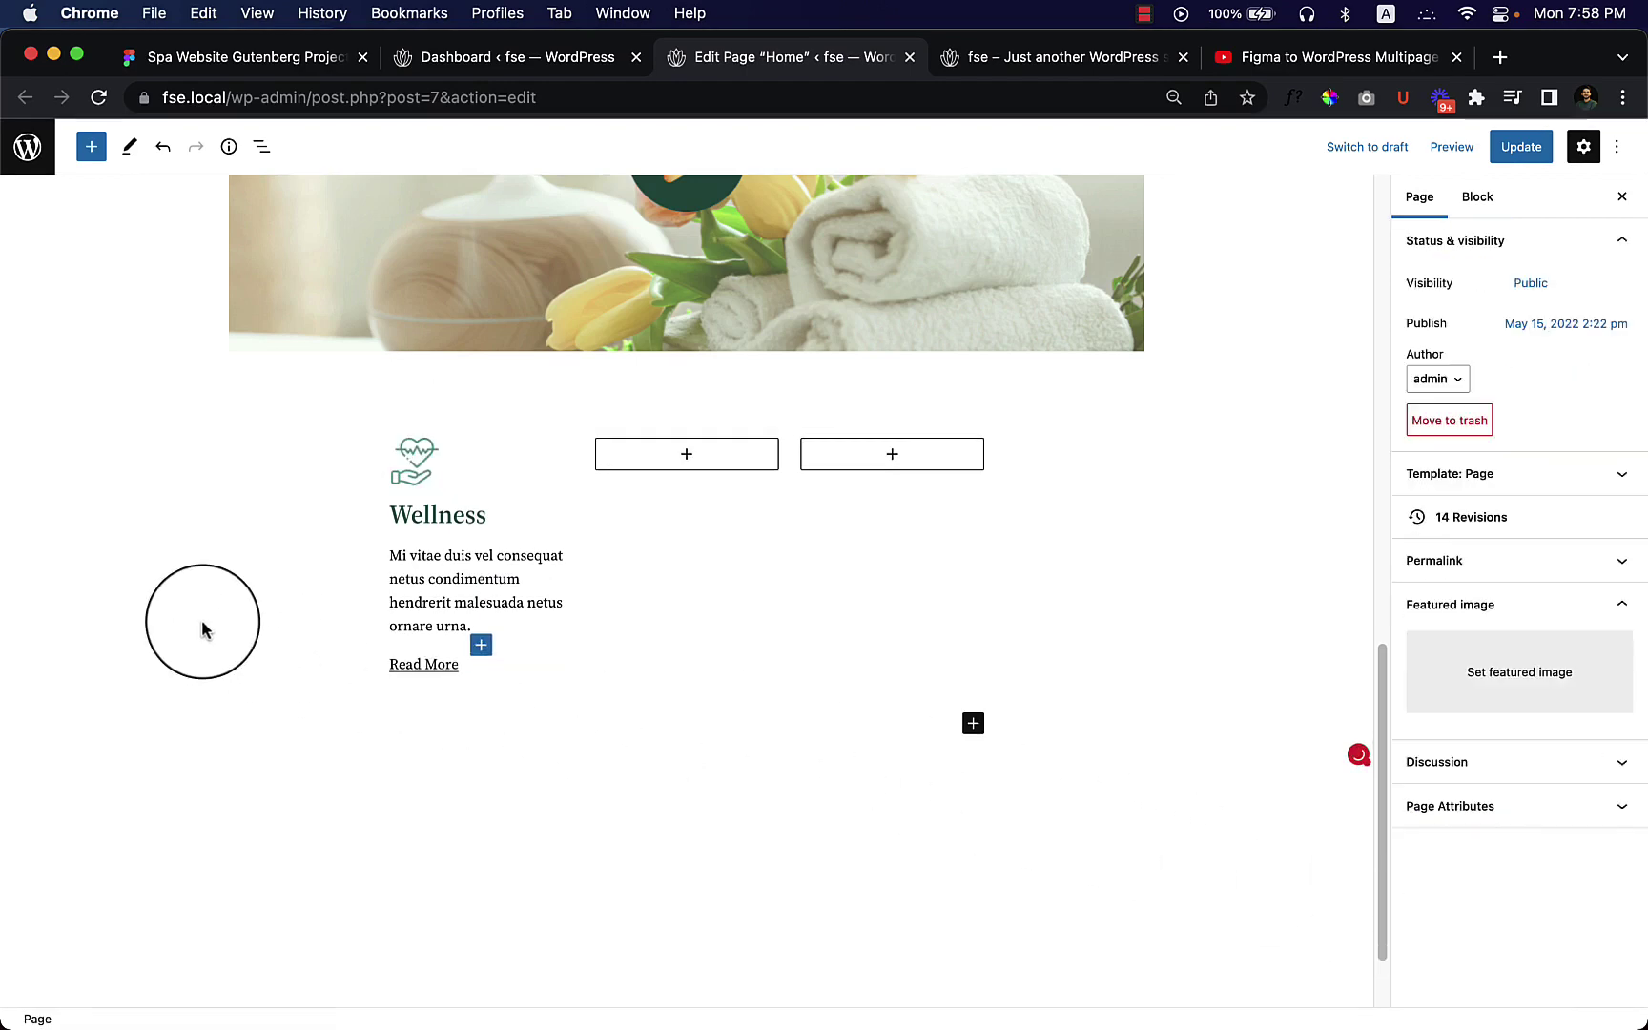
In List View, duplicate the Wellness column and remove the empty third column.
{"action": "left_click", "coordinate": [261, 147]}
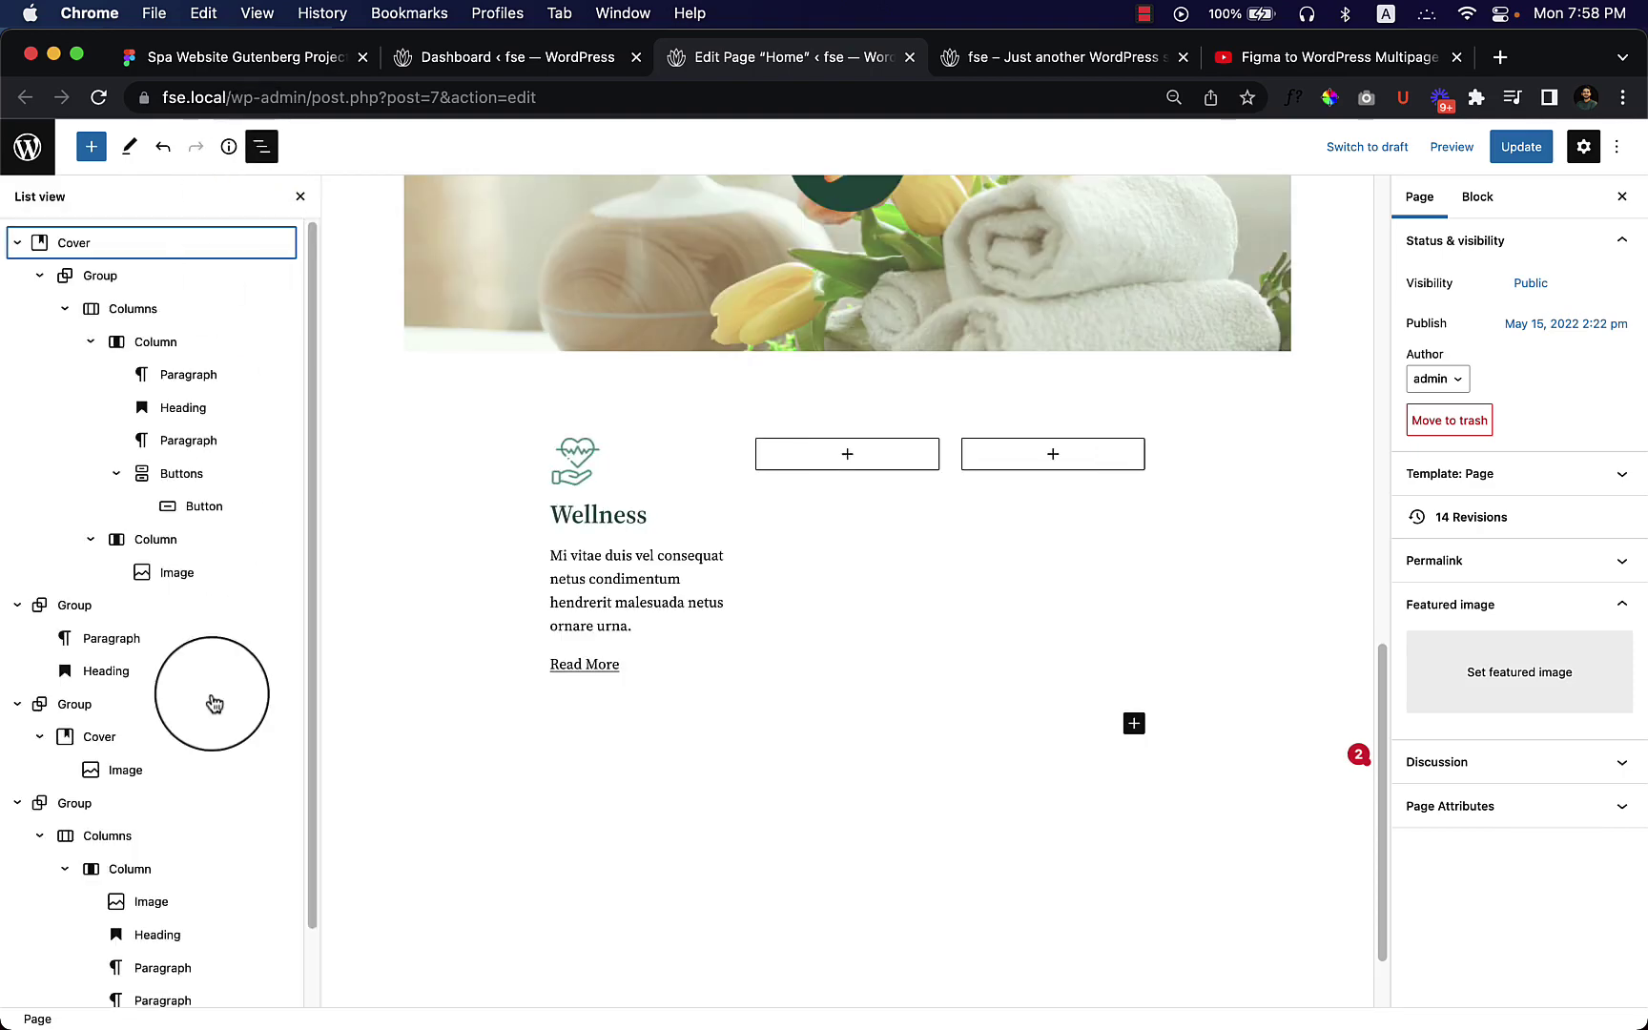
{"action": "scroll", "coordinate": [216, 722], "scroll_direction": "down", "scroll_amount": 2}
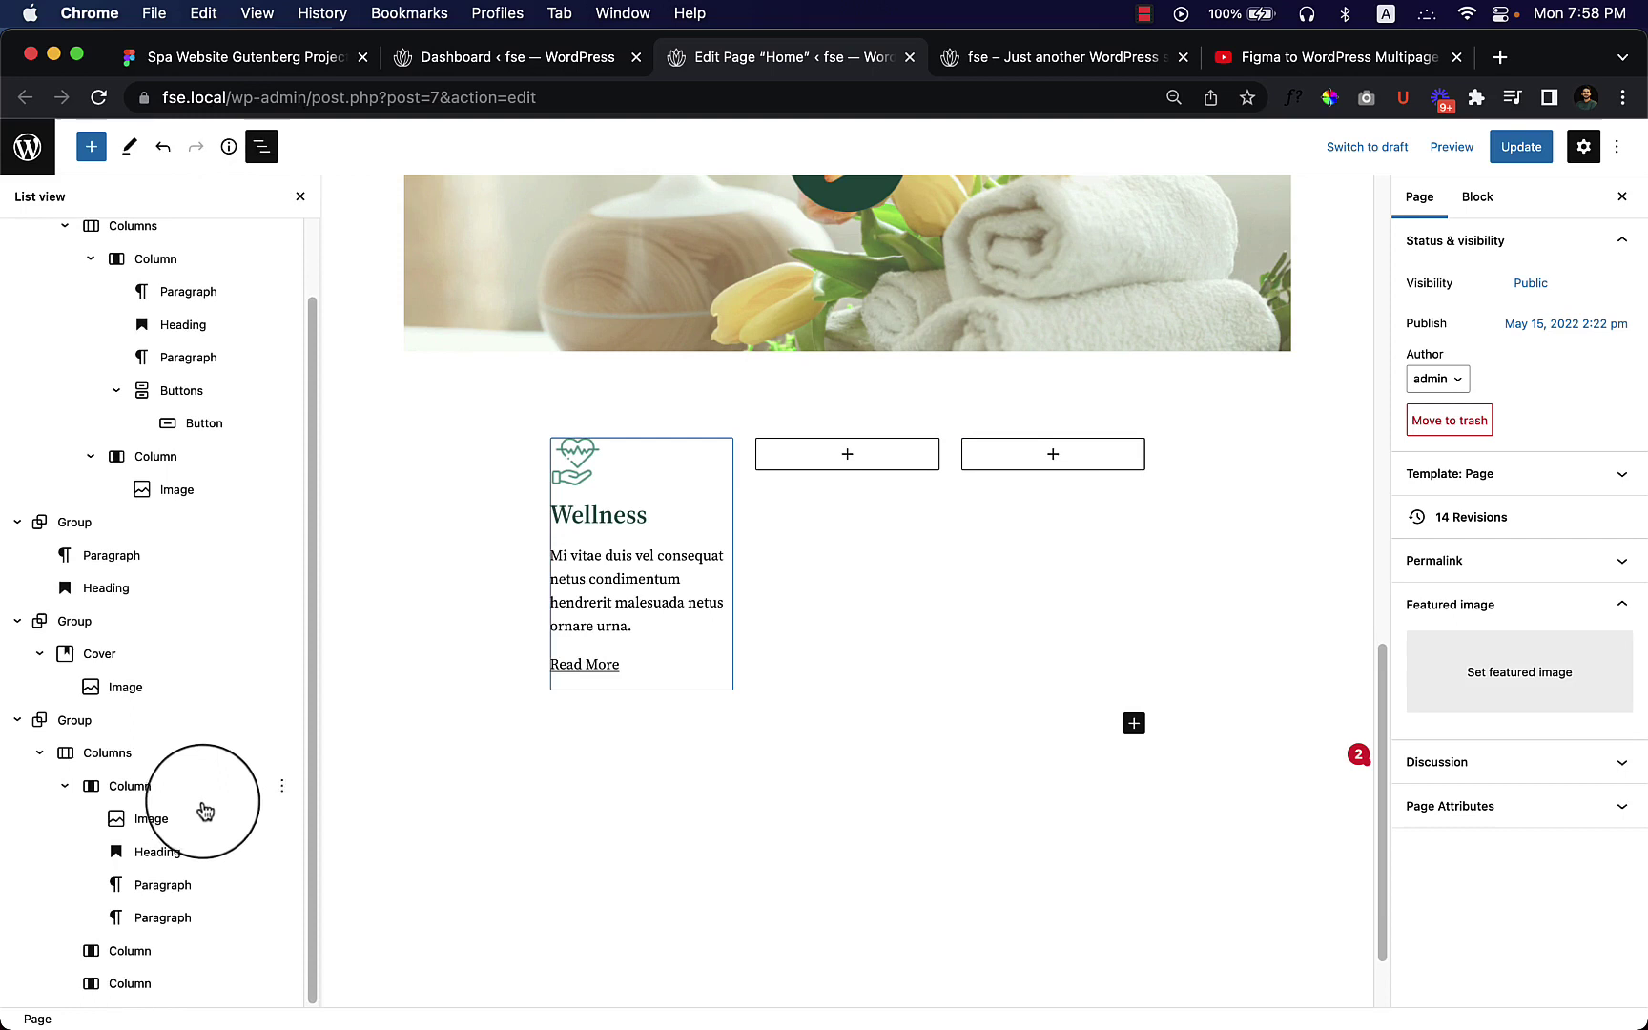
{"action": "left_click", "coordinate": [151, 818]}
{"action": "left_click", "coordinate": [140, 792]}
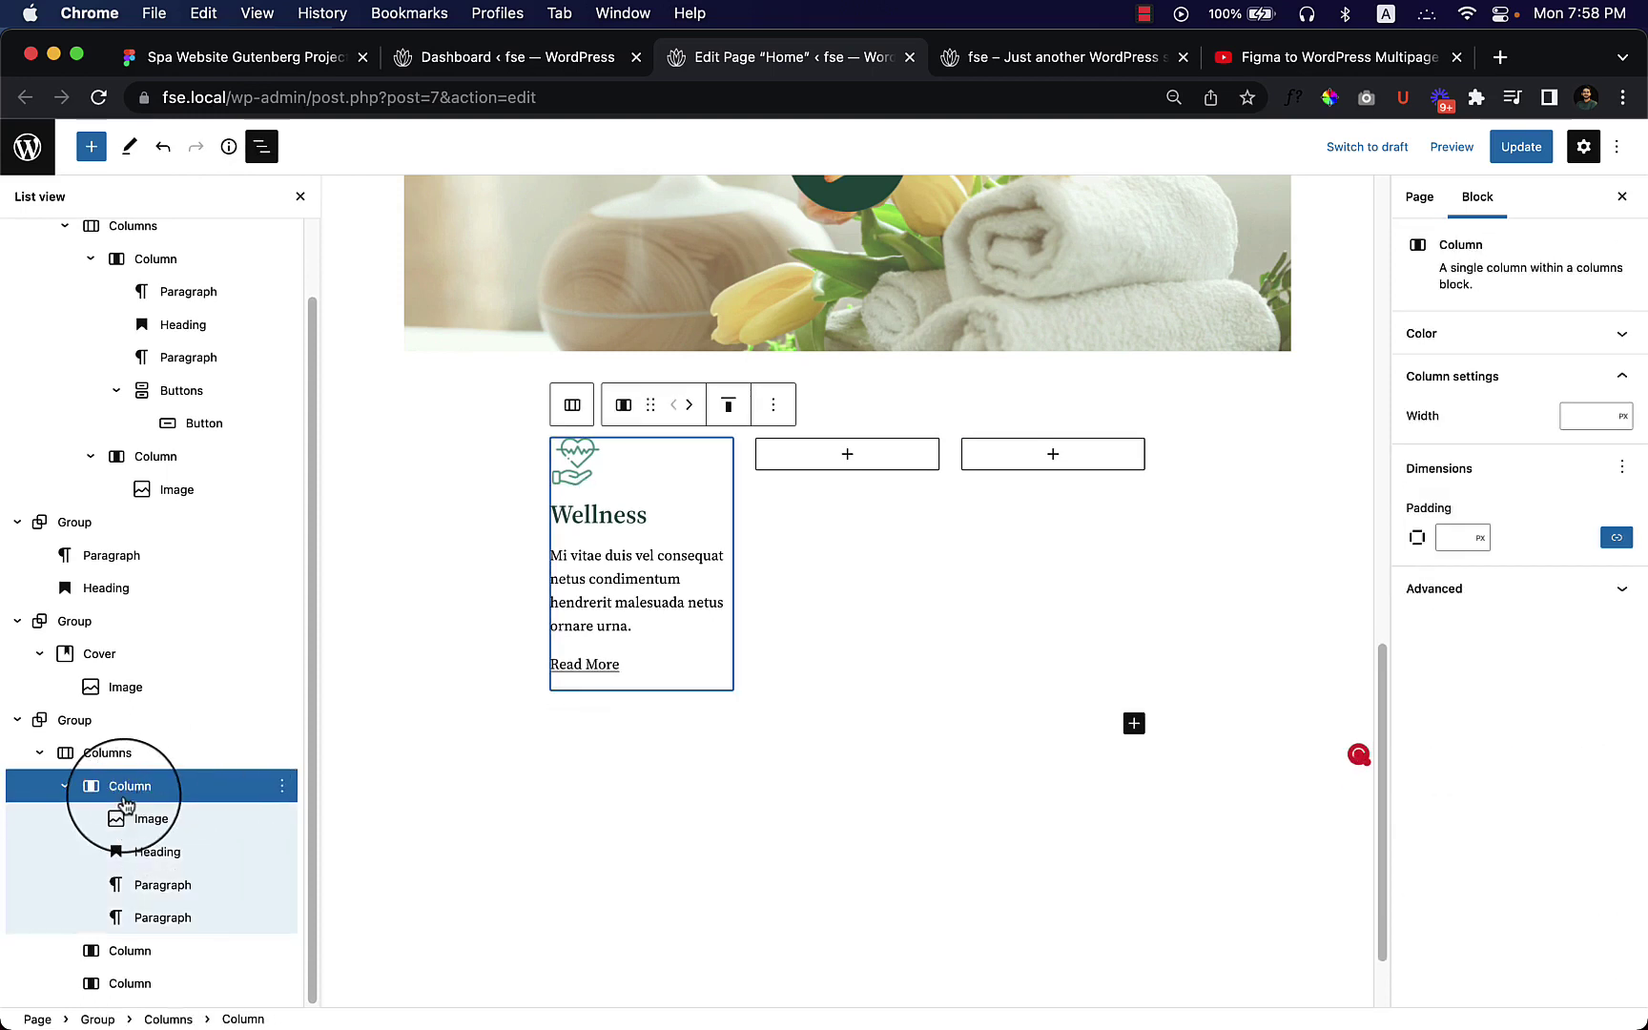
{"action": "left_click", "coordinate": [282, 785]}
{"action": "left_click", "coordinate": [319, 902]}
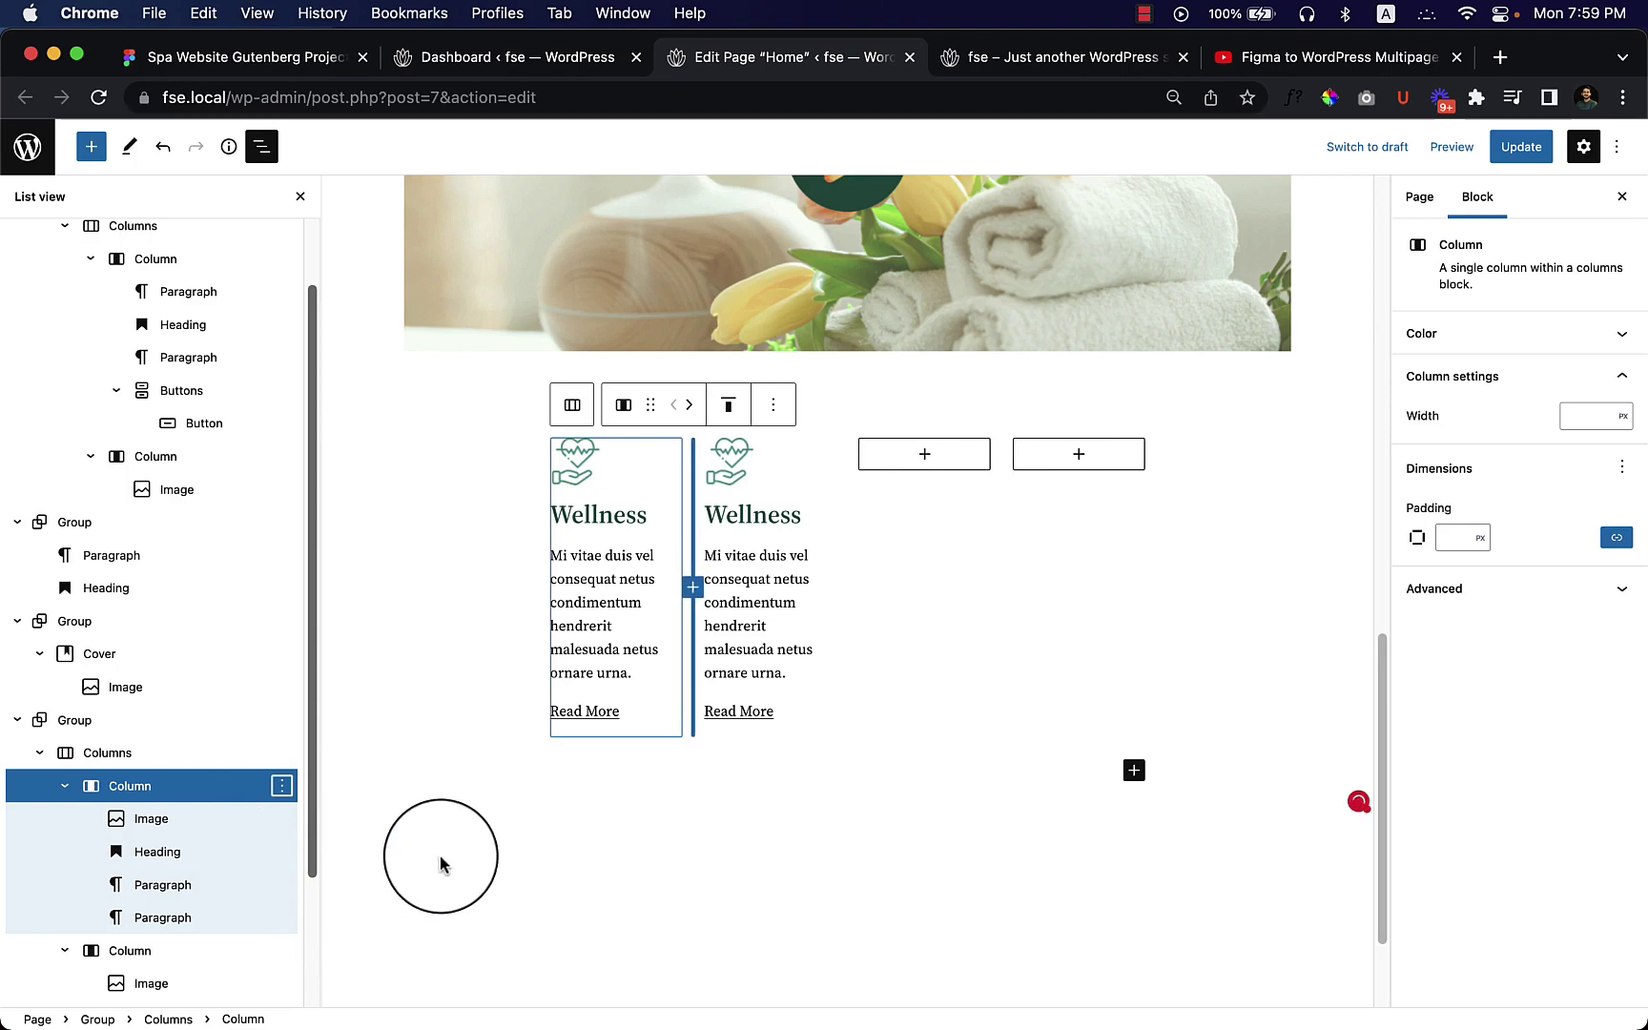
{"action": "scroll", "coordinate": [200, 876], "scroll_direction": "down", "scroll_amount": 1}
{"action": "scroll", "coordinate": [200, 875], "scroll_direction": "down", "scroll_amount": 5}
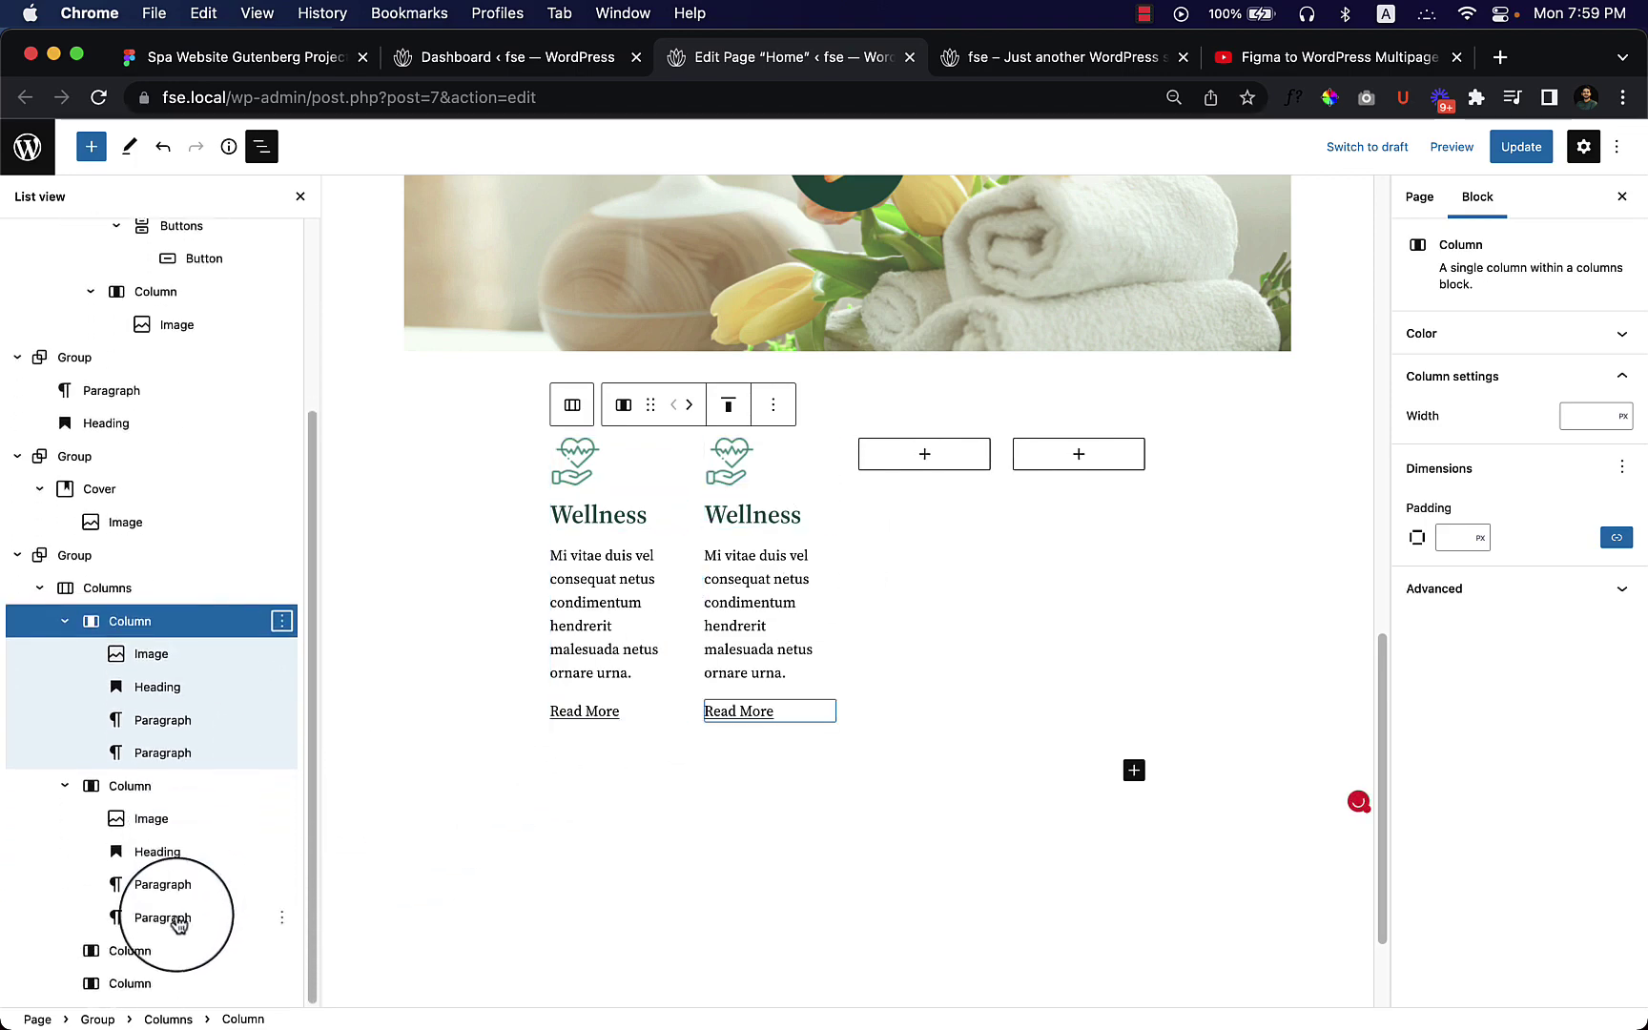
{"action": "left_click", "coordinate": [169, 949]}
{"action": "left_click", "coordinate": [282, 950]}
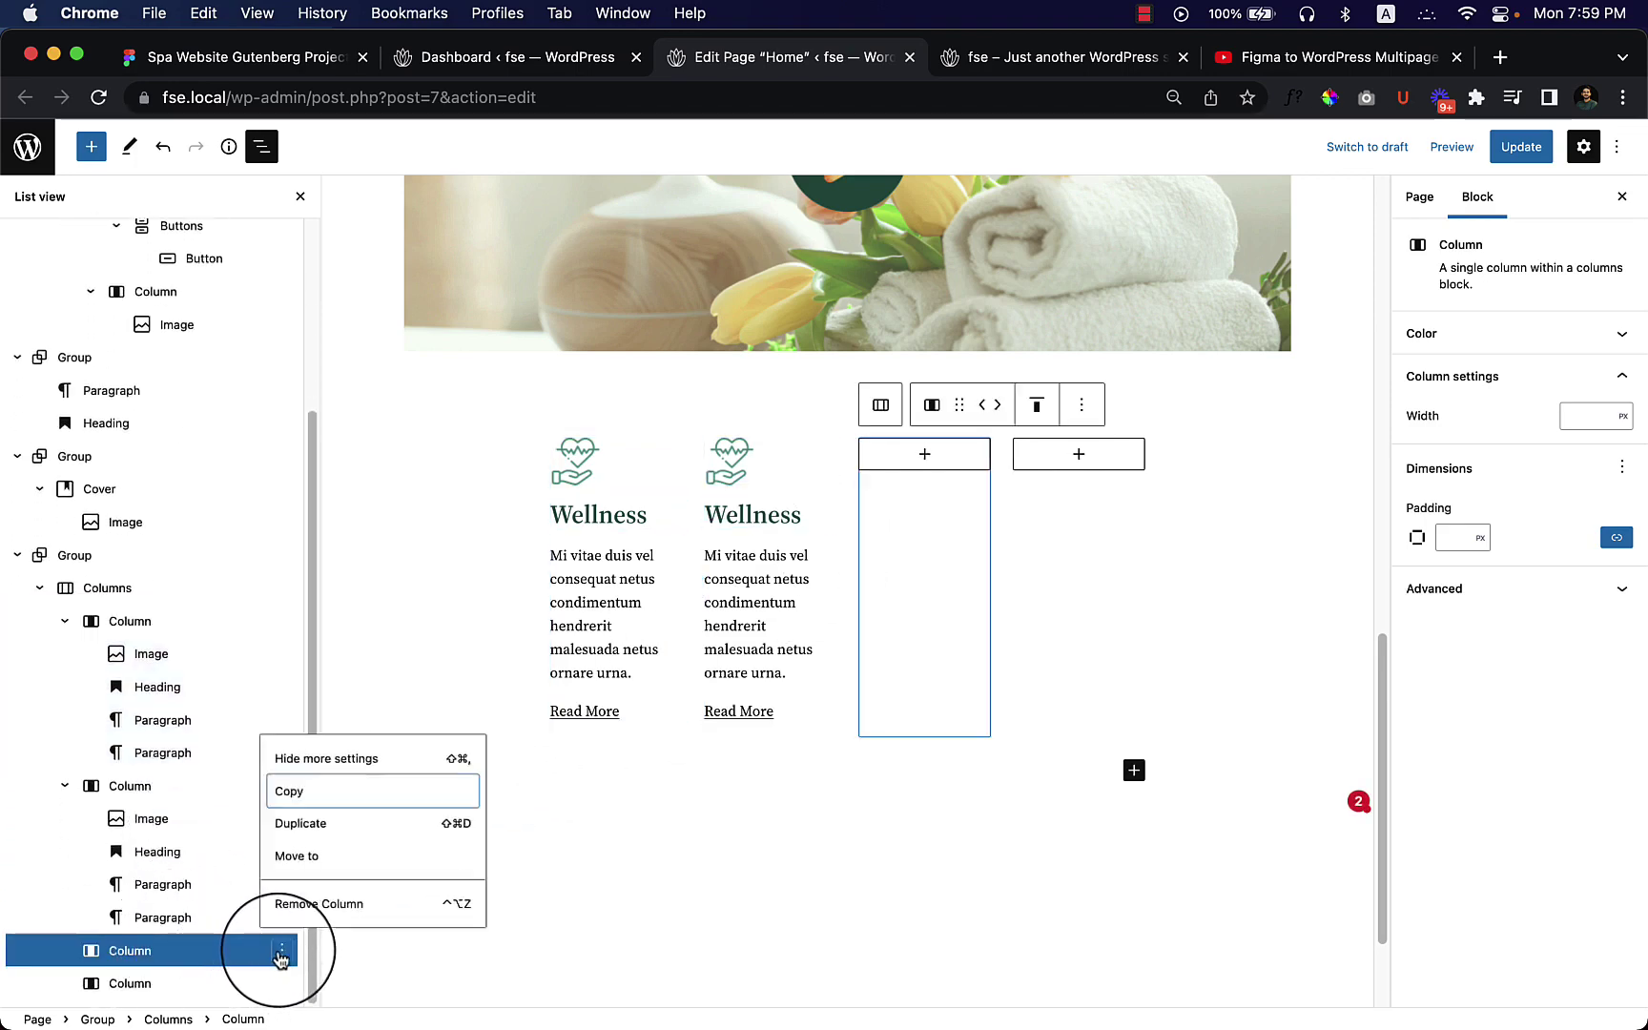
{"action": "left_click", "coordinate": [304, 899]}
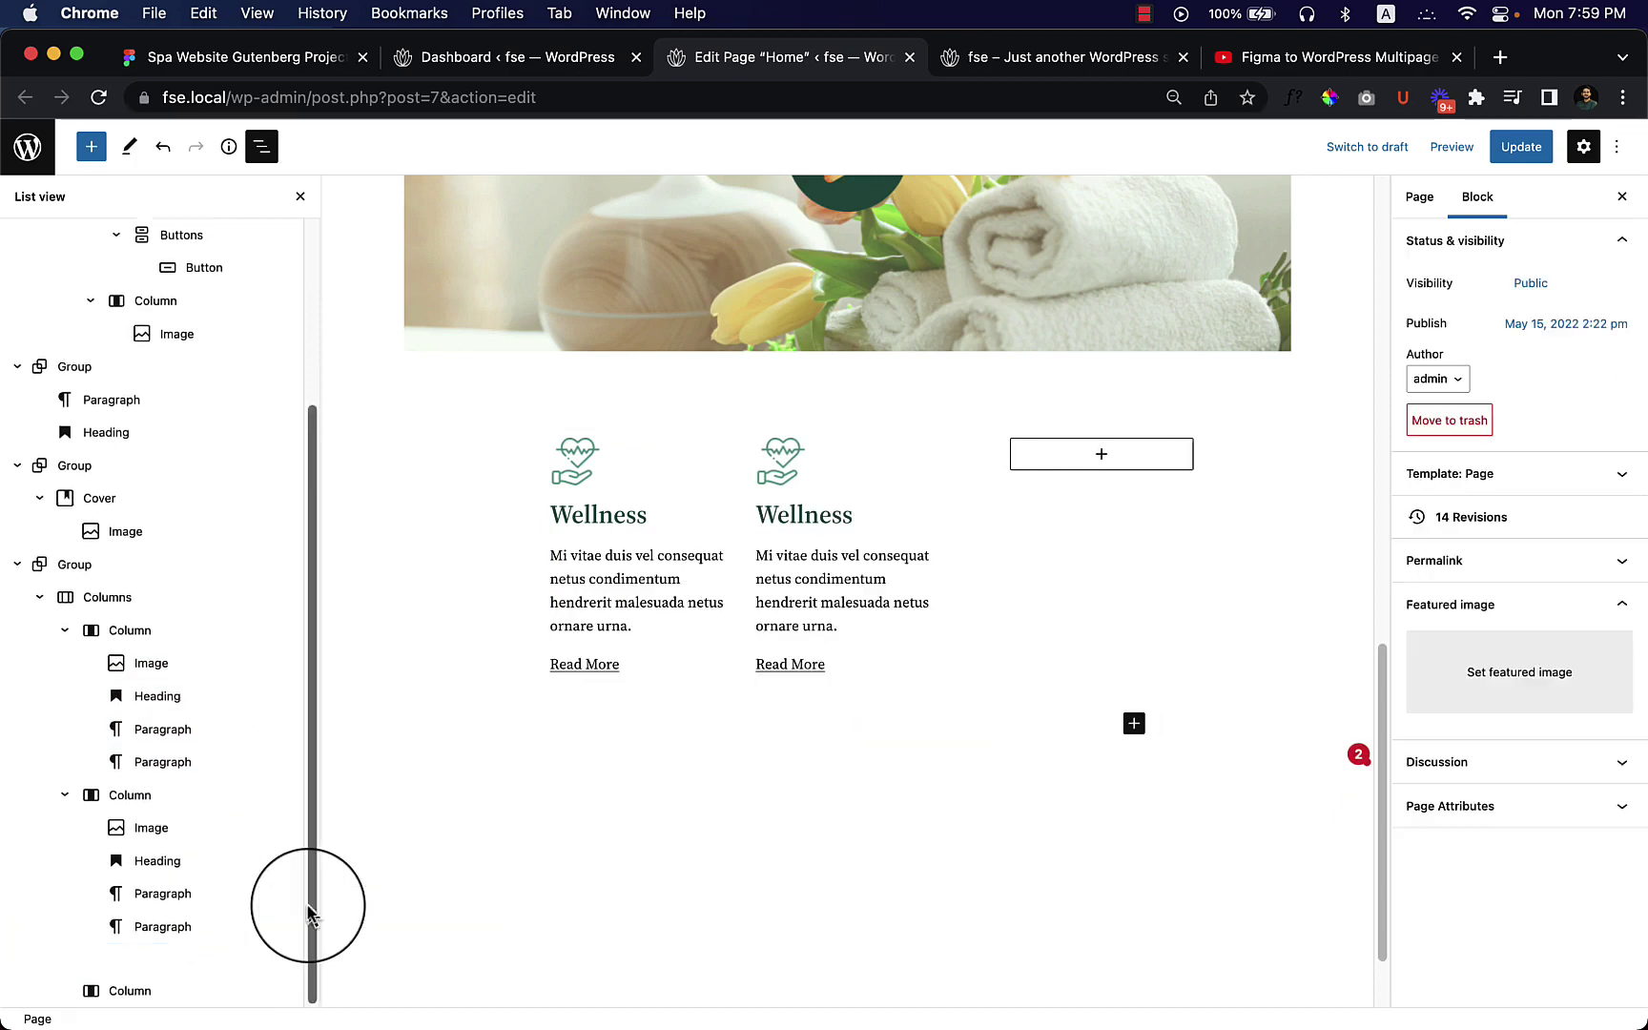
Duplicate the second Wellness column, remove the remaining empty column, and add a paragraph below.
{"action": "left_click", "coordinate": [265, 828]}
{"action": "left_click", "coordinate": [281, 818]}
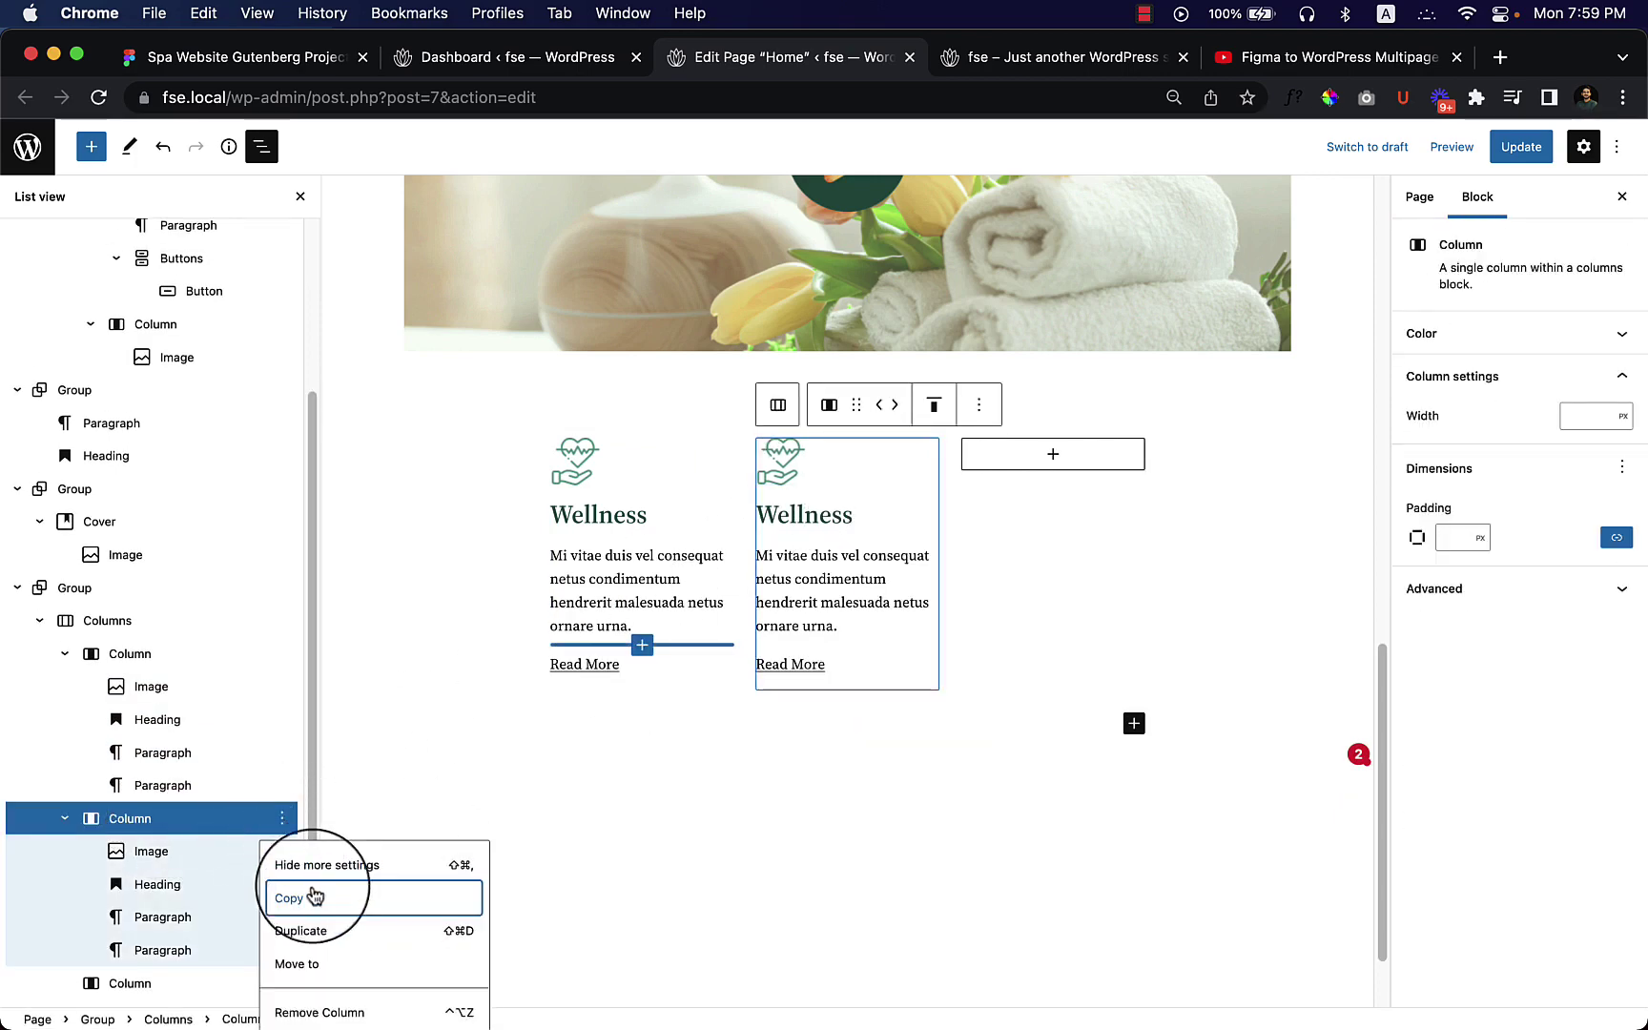
{"action": "left_click", "coordinate": [313, 929]}
{"action": "scroll", "coordinate": [189, 863], "scroll_direction": "down", "scroll_amount": 3}
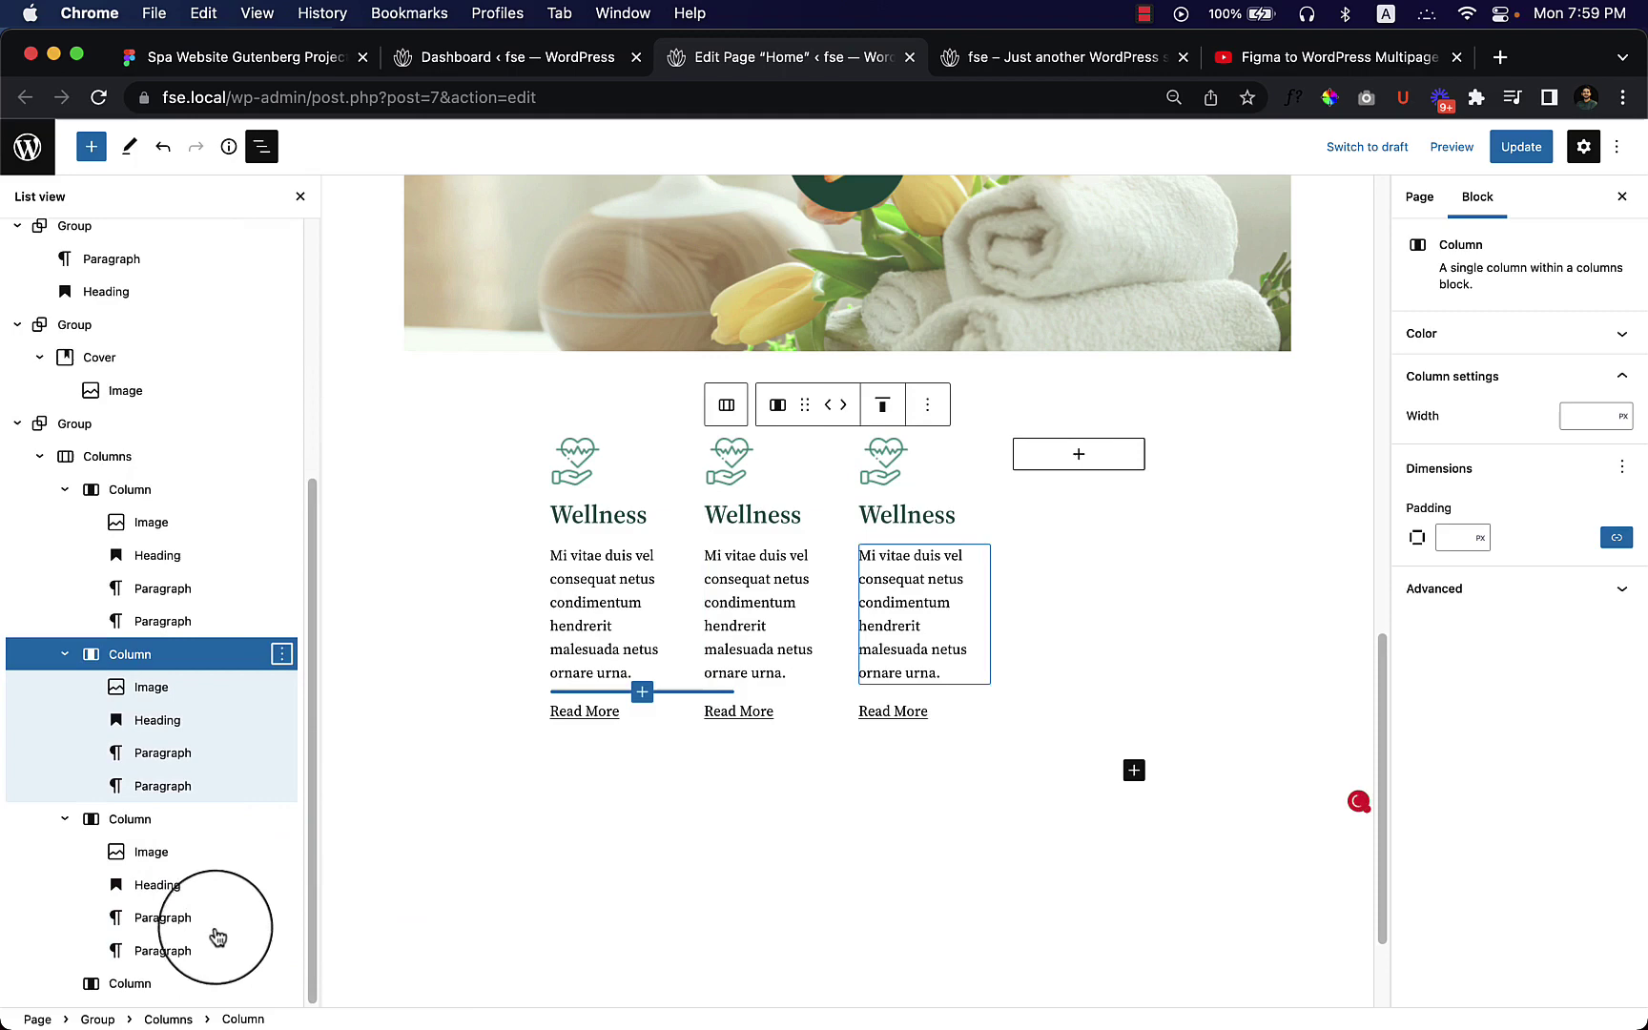
{"action": "left_click", "coordinate": [250, 985]}
{"action": "left_click", "coordinate": [282, 987]}
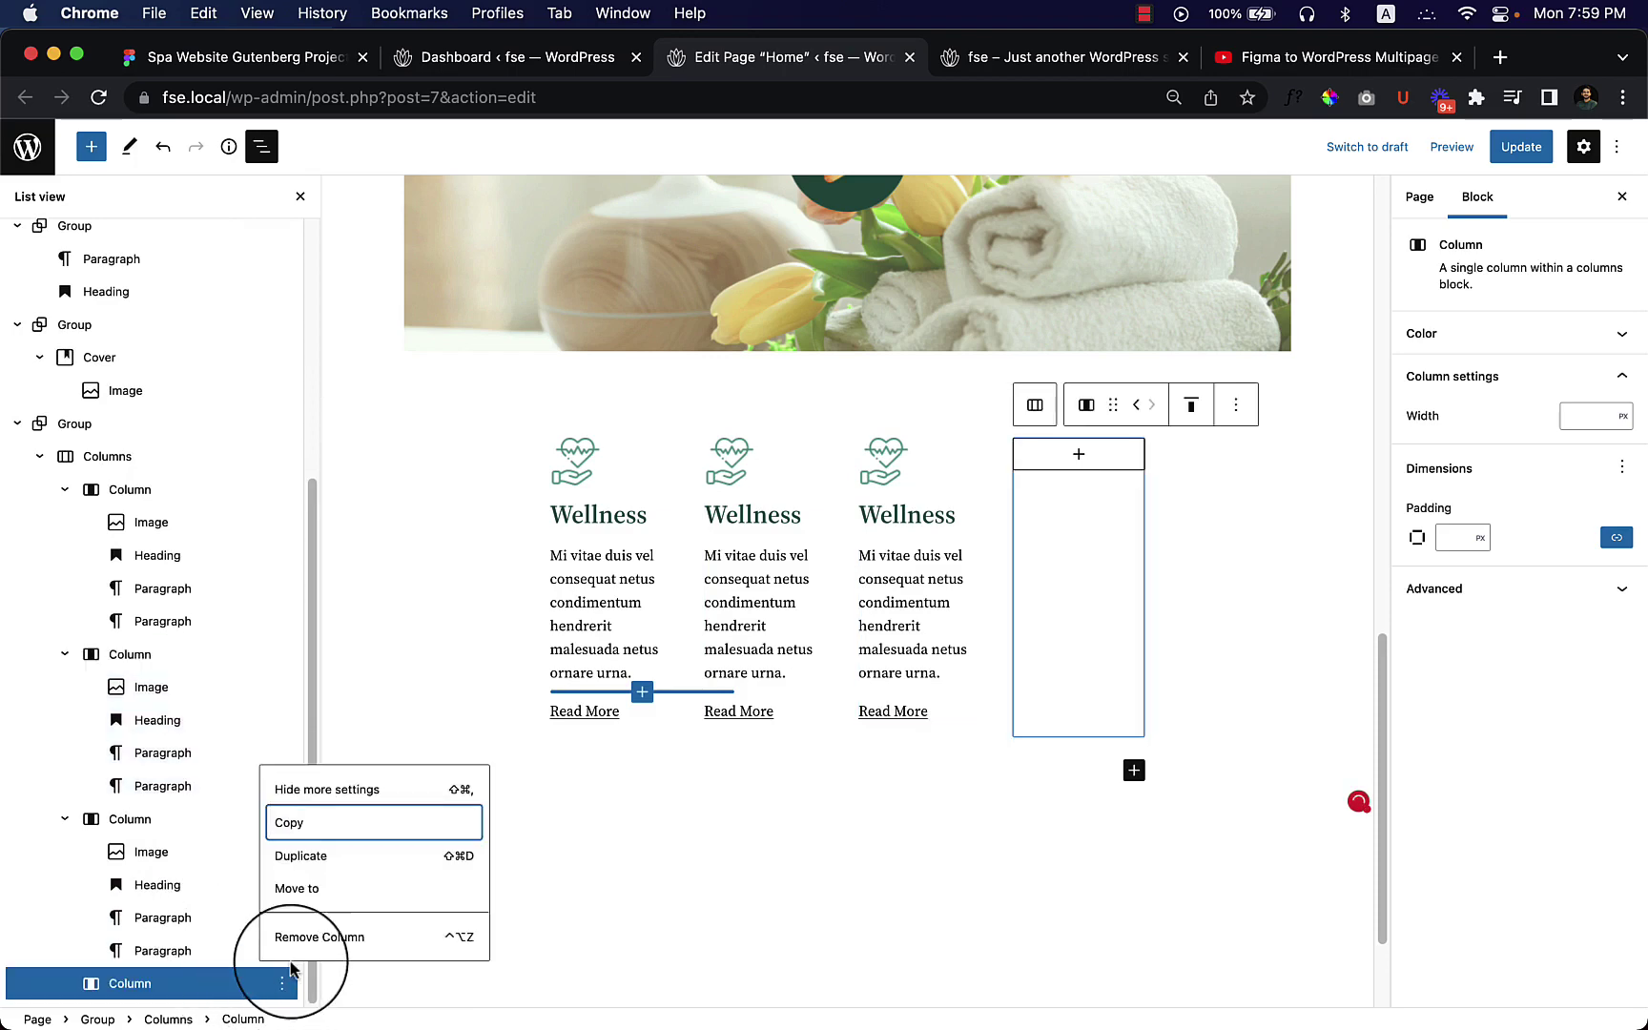
{"action": "left_click", "coordinate": [305, 935]}
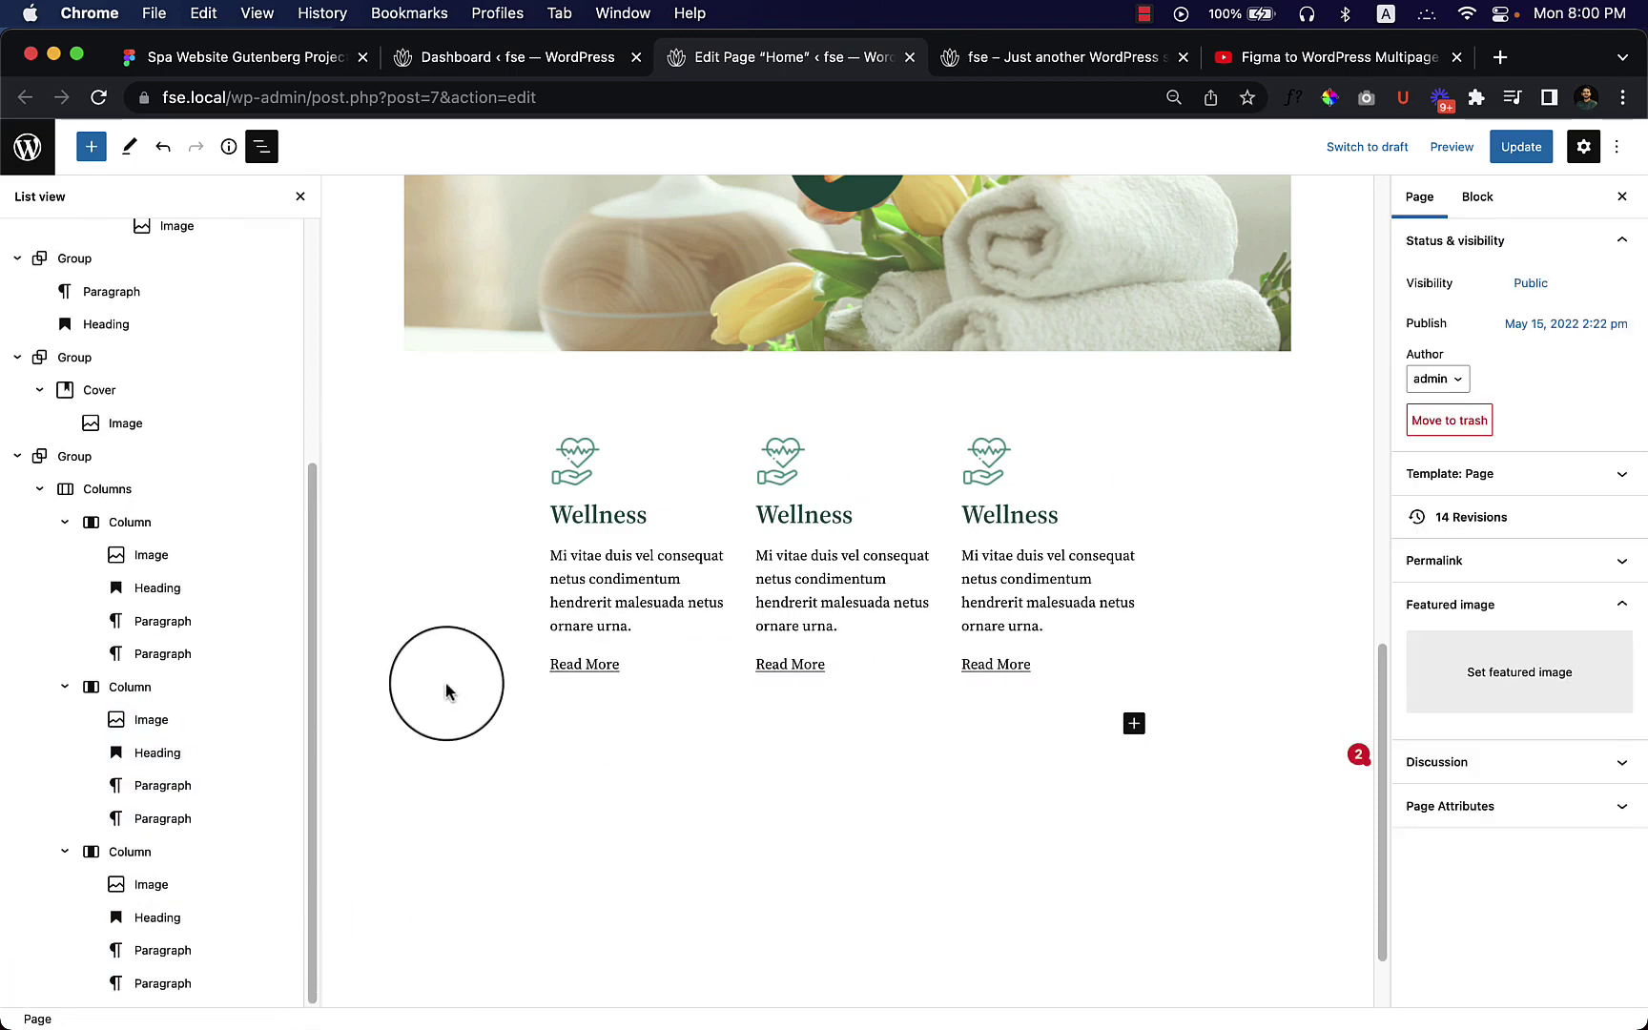
{"action": "left_click", "coordinate": [709, 842]}
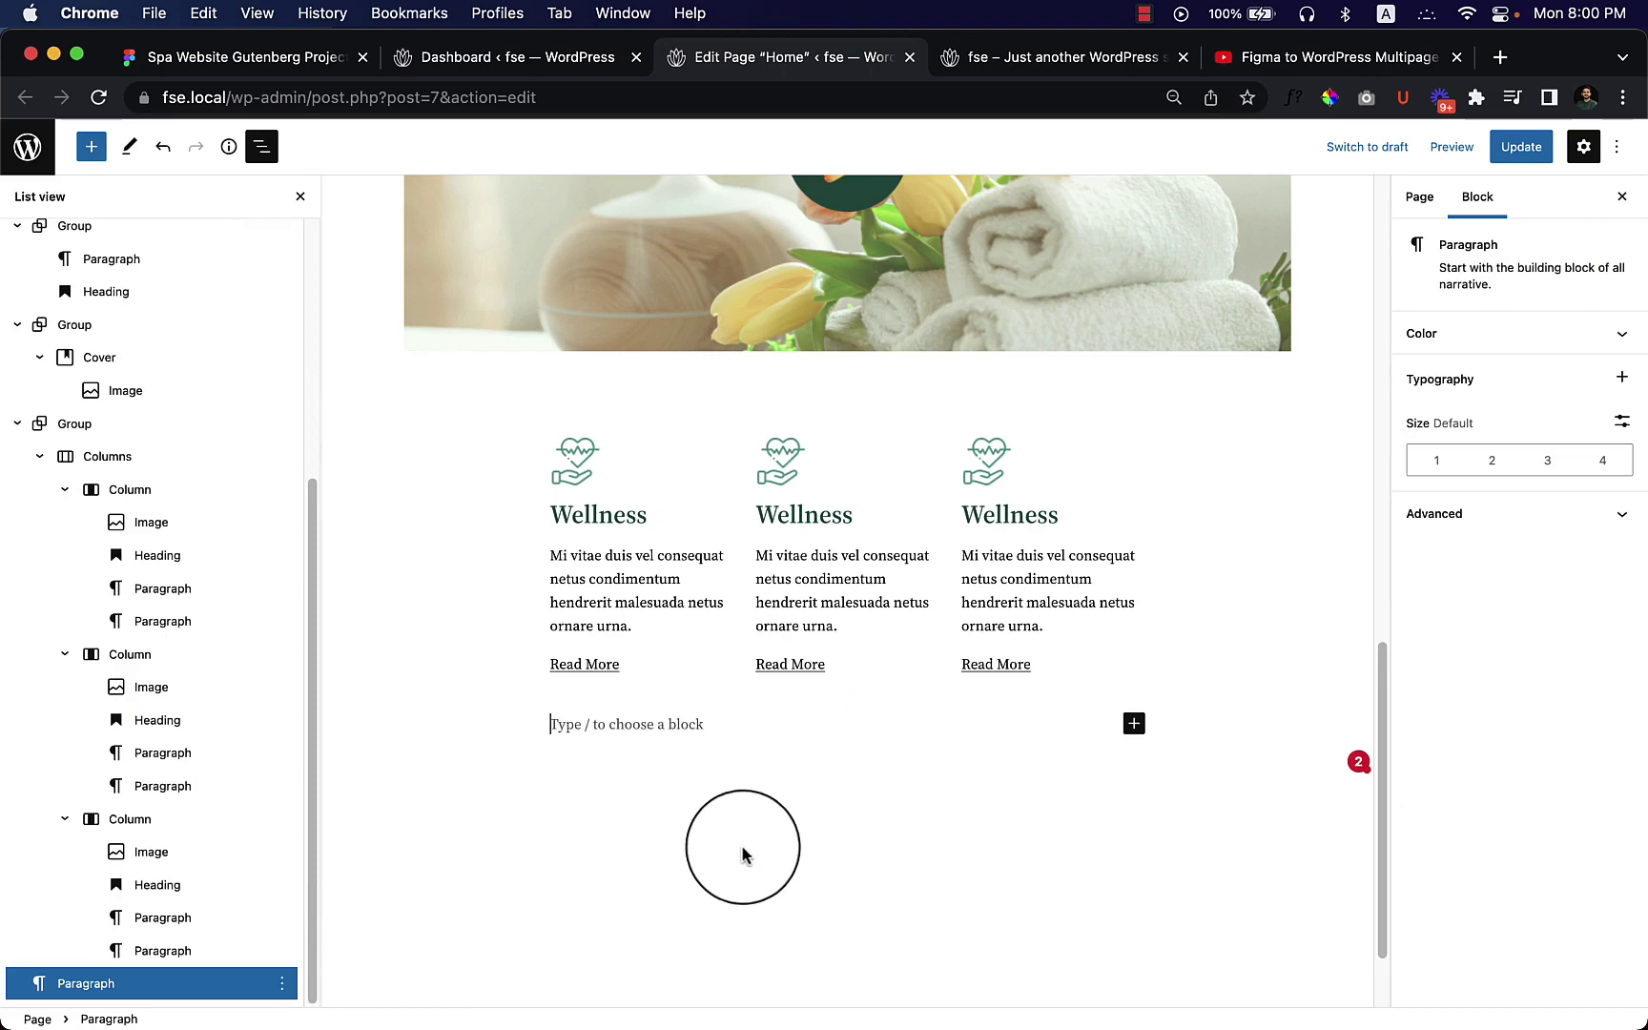
Paste 'Beauty' from Figma over the middle column's heading, then select the Message heading in Figma.
{"action": "left_click", "coordinate": [281, 62]}
{"action": "left_click", "coordinate": [704, 533]}
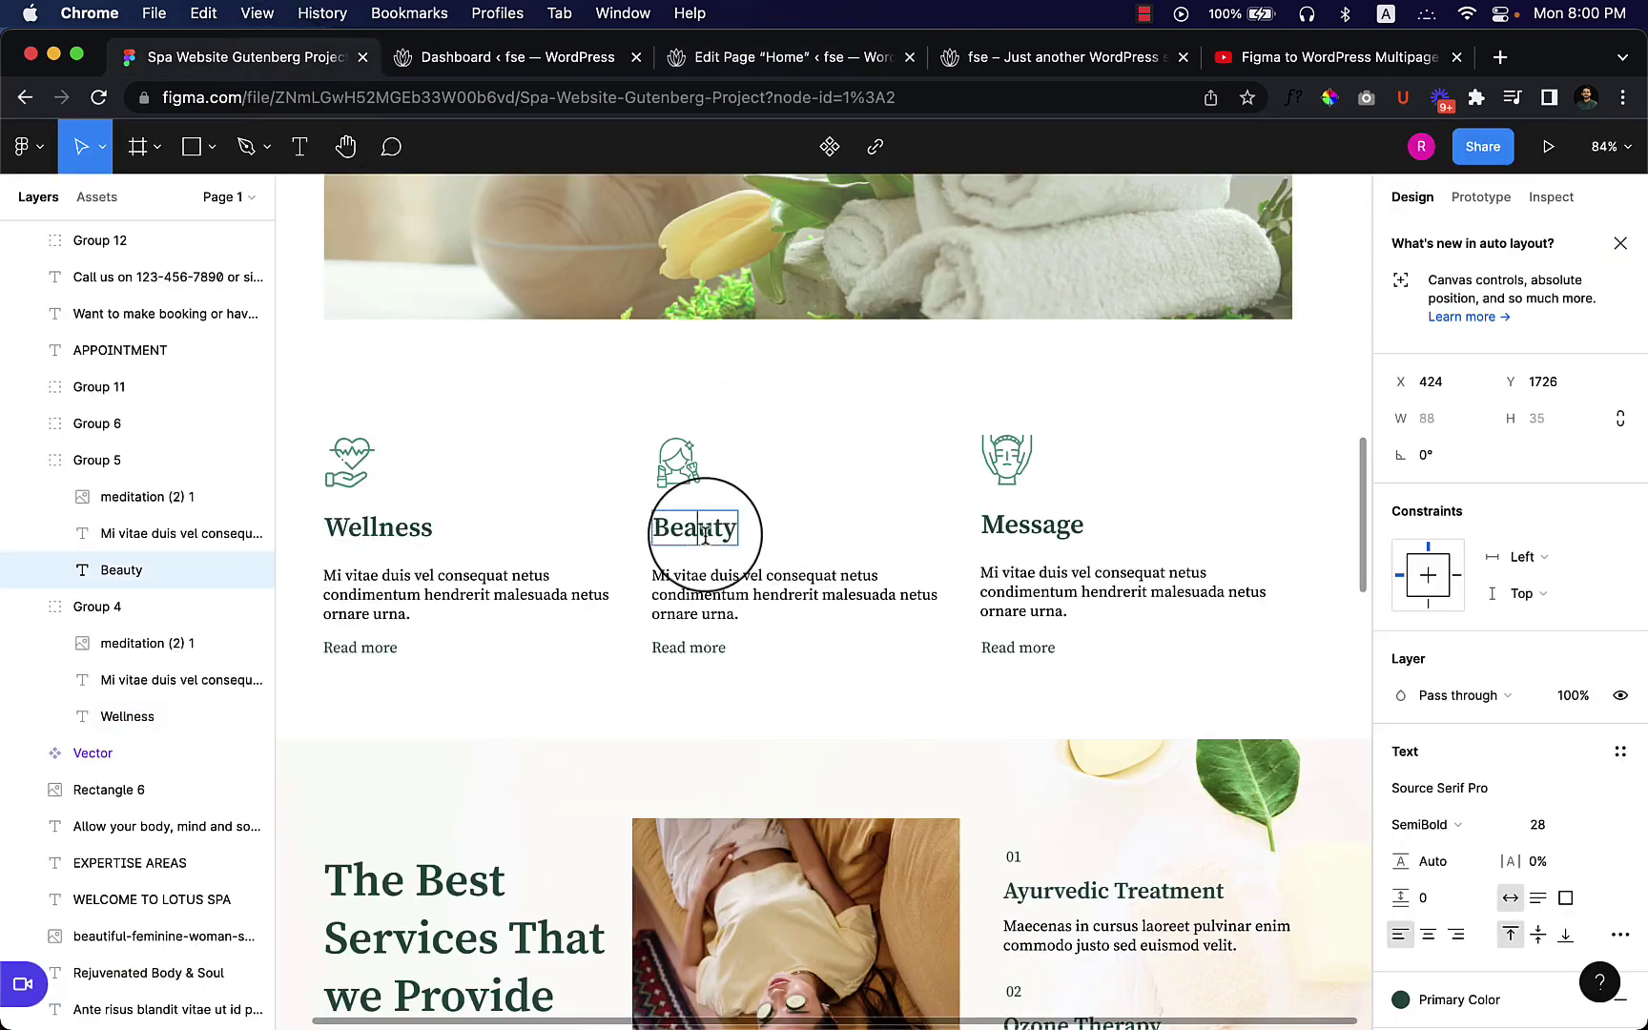
{"action": "left_click", "coordinate": [723, 67]}
{"action": "double_click", "coordinate": [824, 516]}
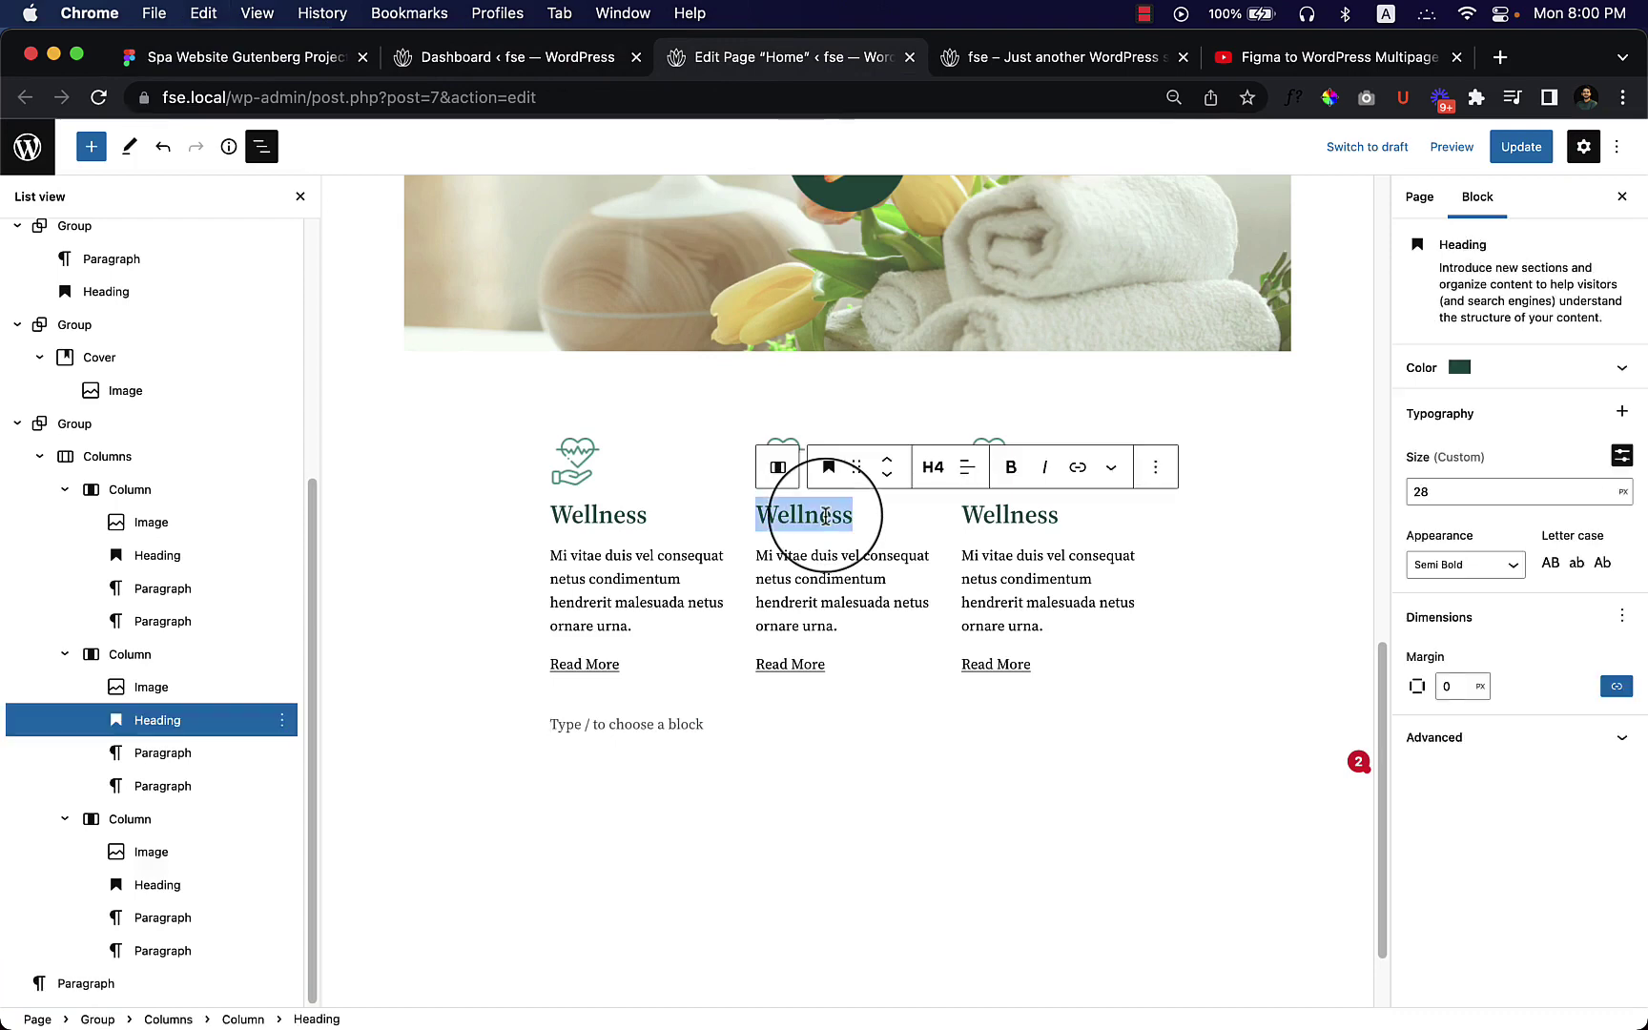
{"action": "type", "text": "Beauty"}
{"action": "left_click", "coordinate": [306, 65]}
{"action": "double_click", "coordinate": [1036, 535]}
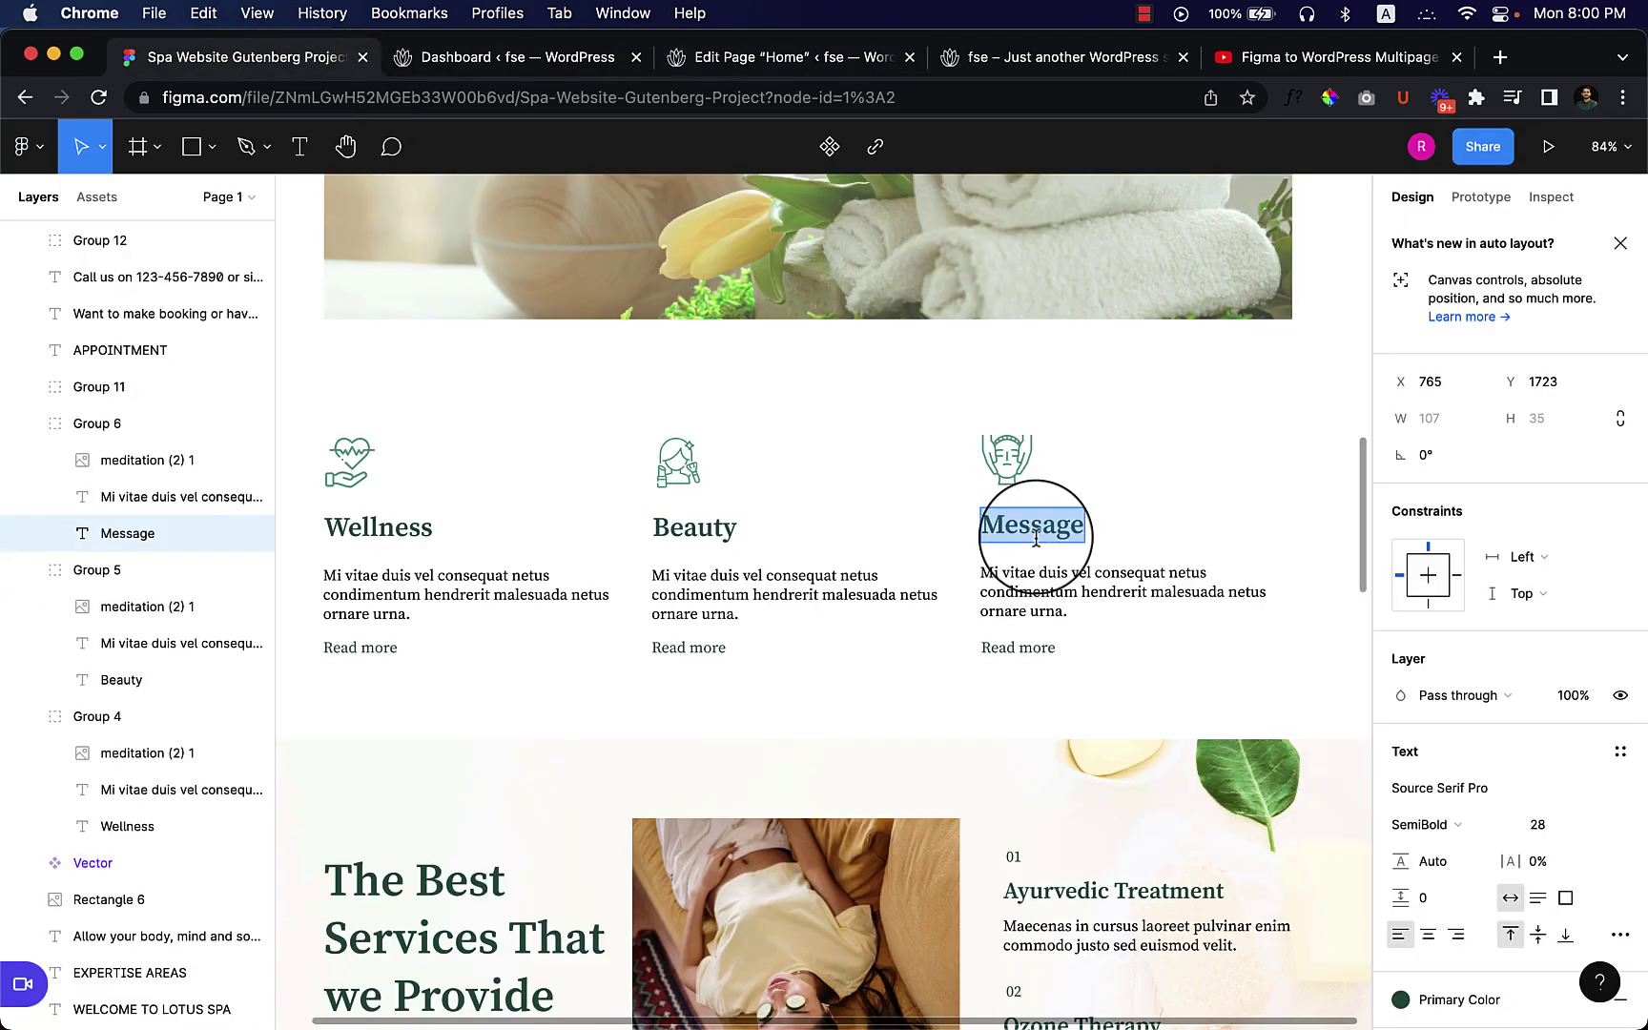
Change the third column's heading from Wellness to Message.
{"action": "left_click", "coordinate": [804, 61]}
{"action": "double_click", "coordinate": [1007, 510]}
{"action": "type", "text": "Message"}
{"action": "left_click", "coordinate": [1049, 598]}
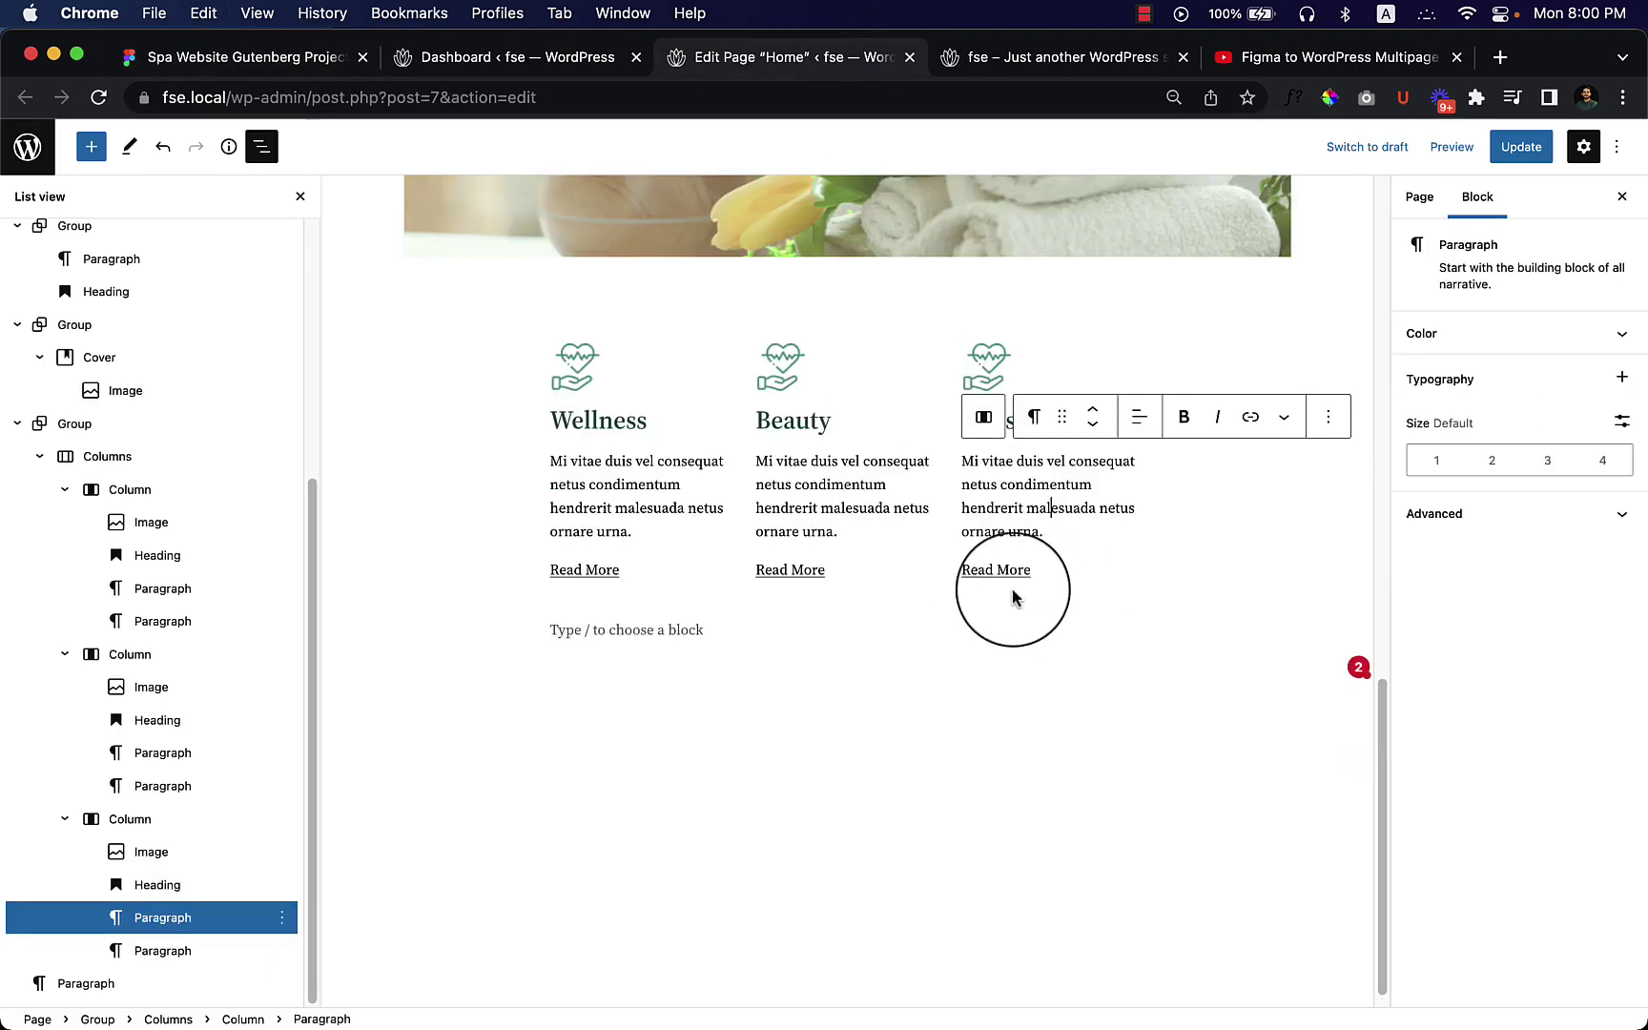
Replace the Beauty column's heart icon with icon2 from the media library.
{"action": "left_click", "coordinate": [782, 363]}
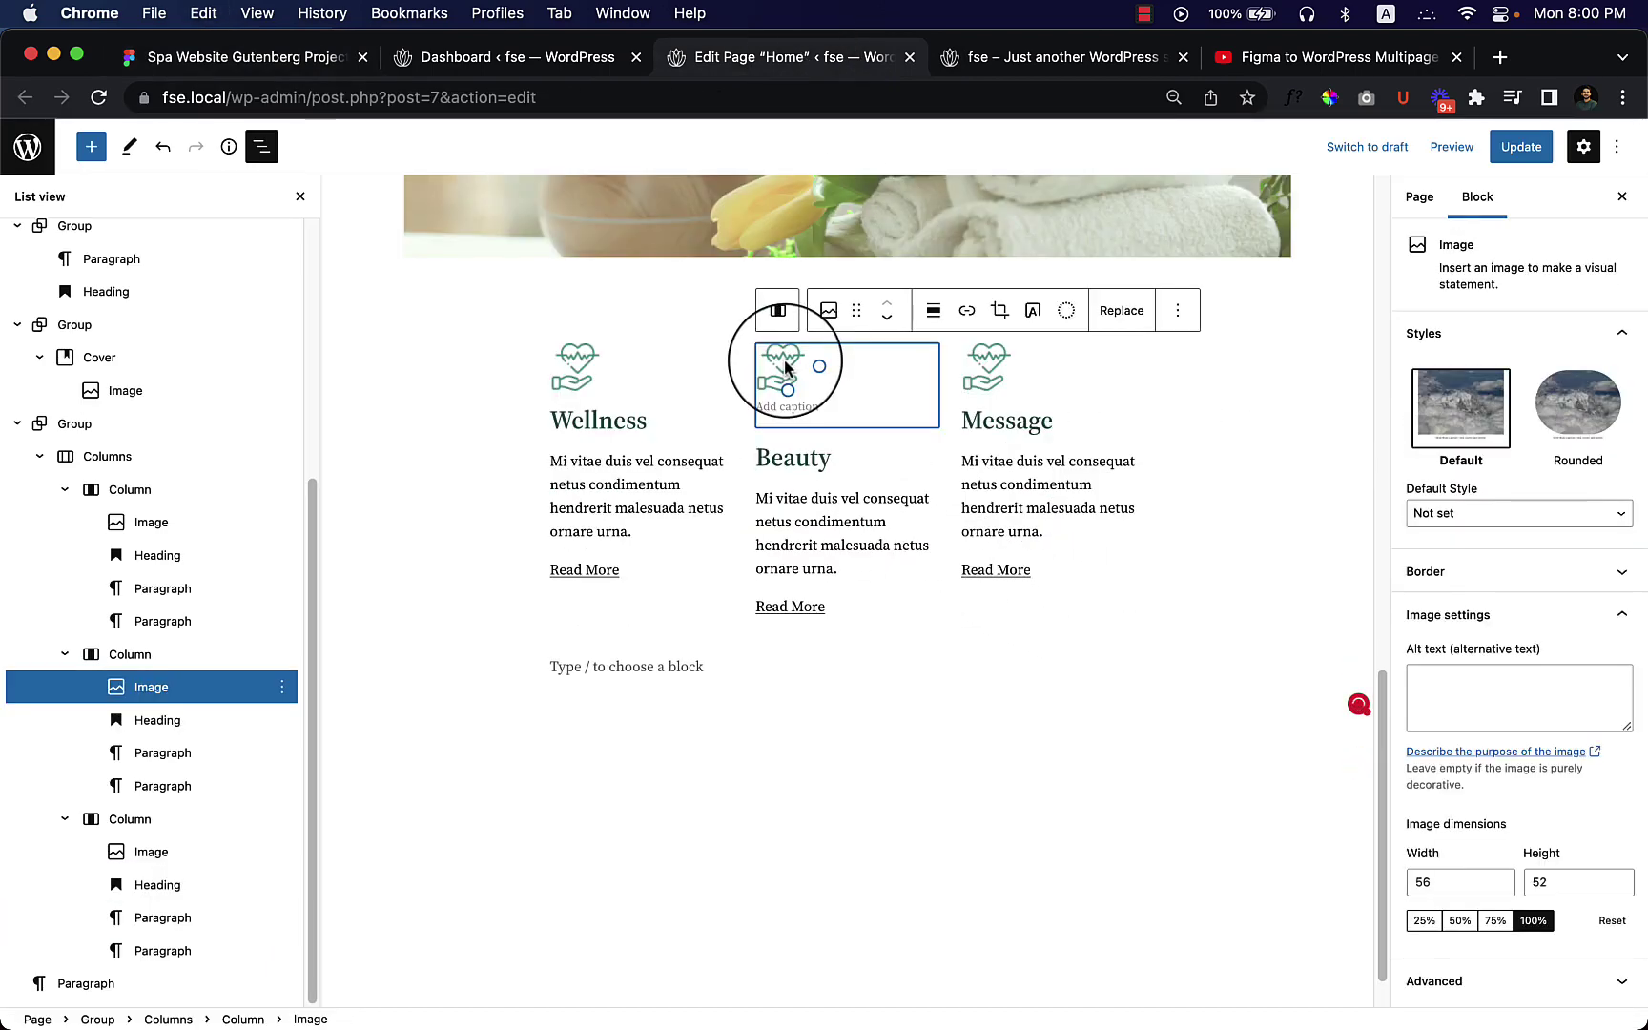
{"action": "left_click", "coordinate": [1121, 310]}
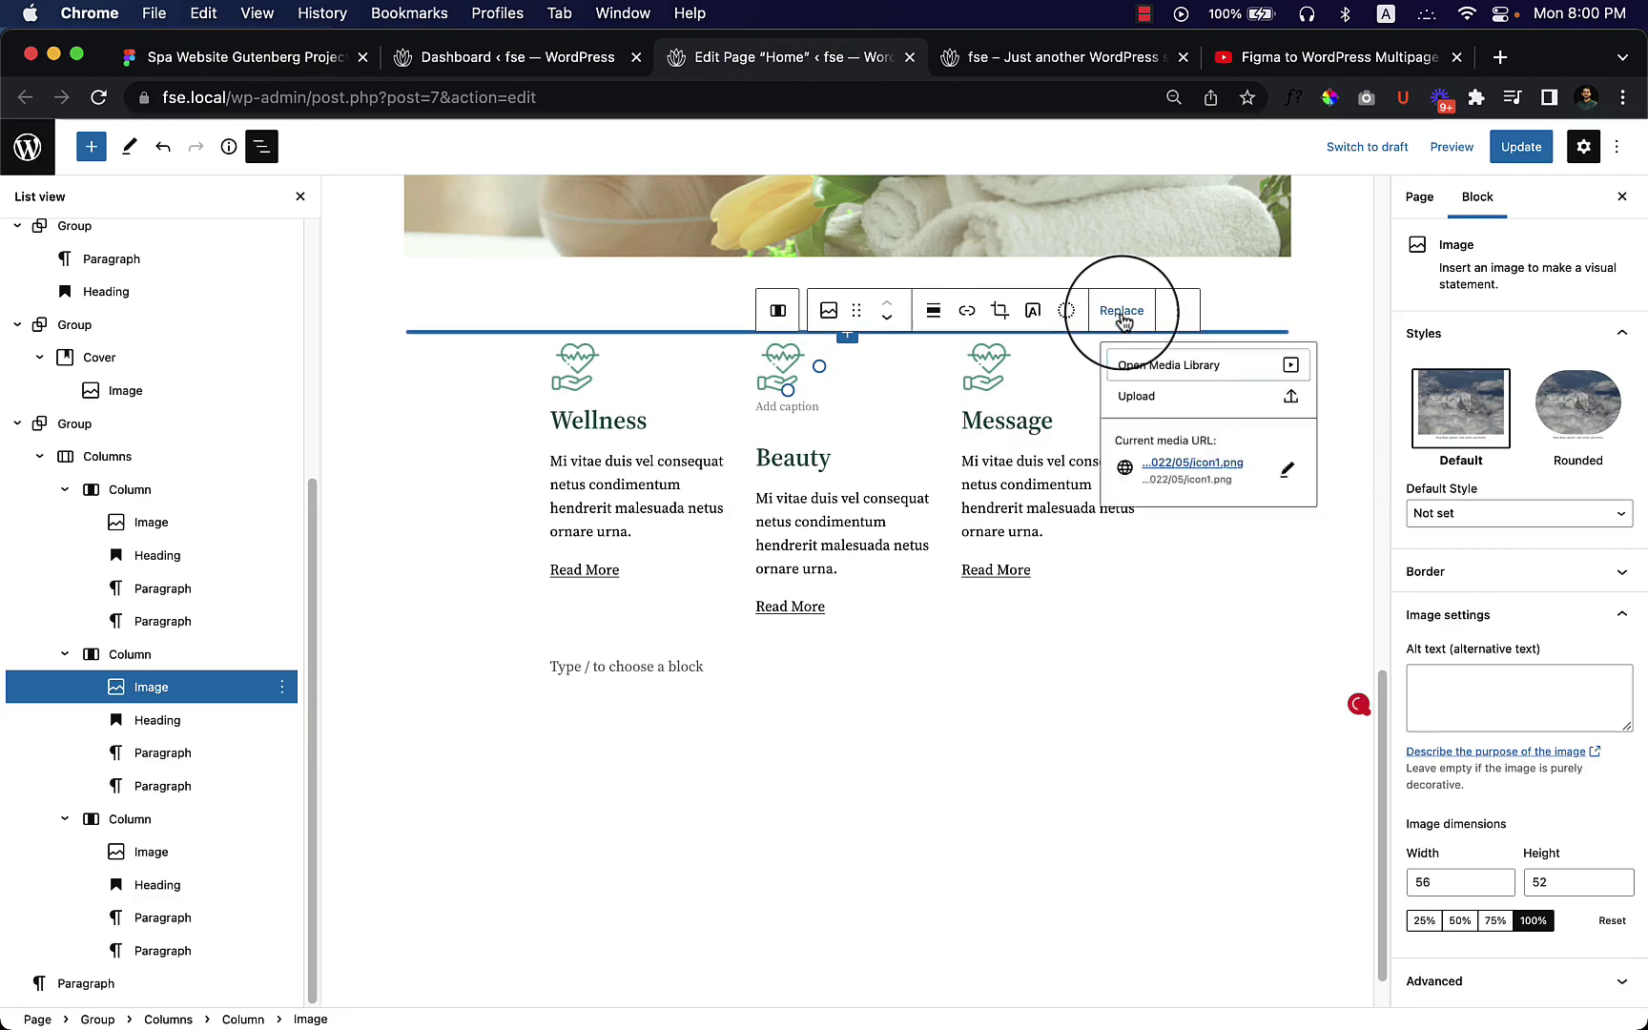
{"action": "left_click", "coordinate": [1173, 372]}
{"action": "left_click", "coordinate": [408, 523]}
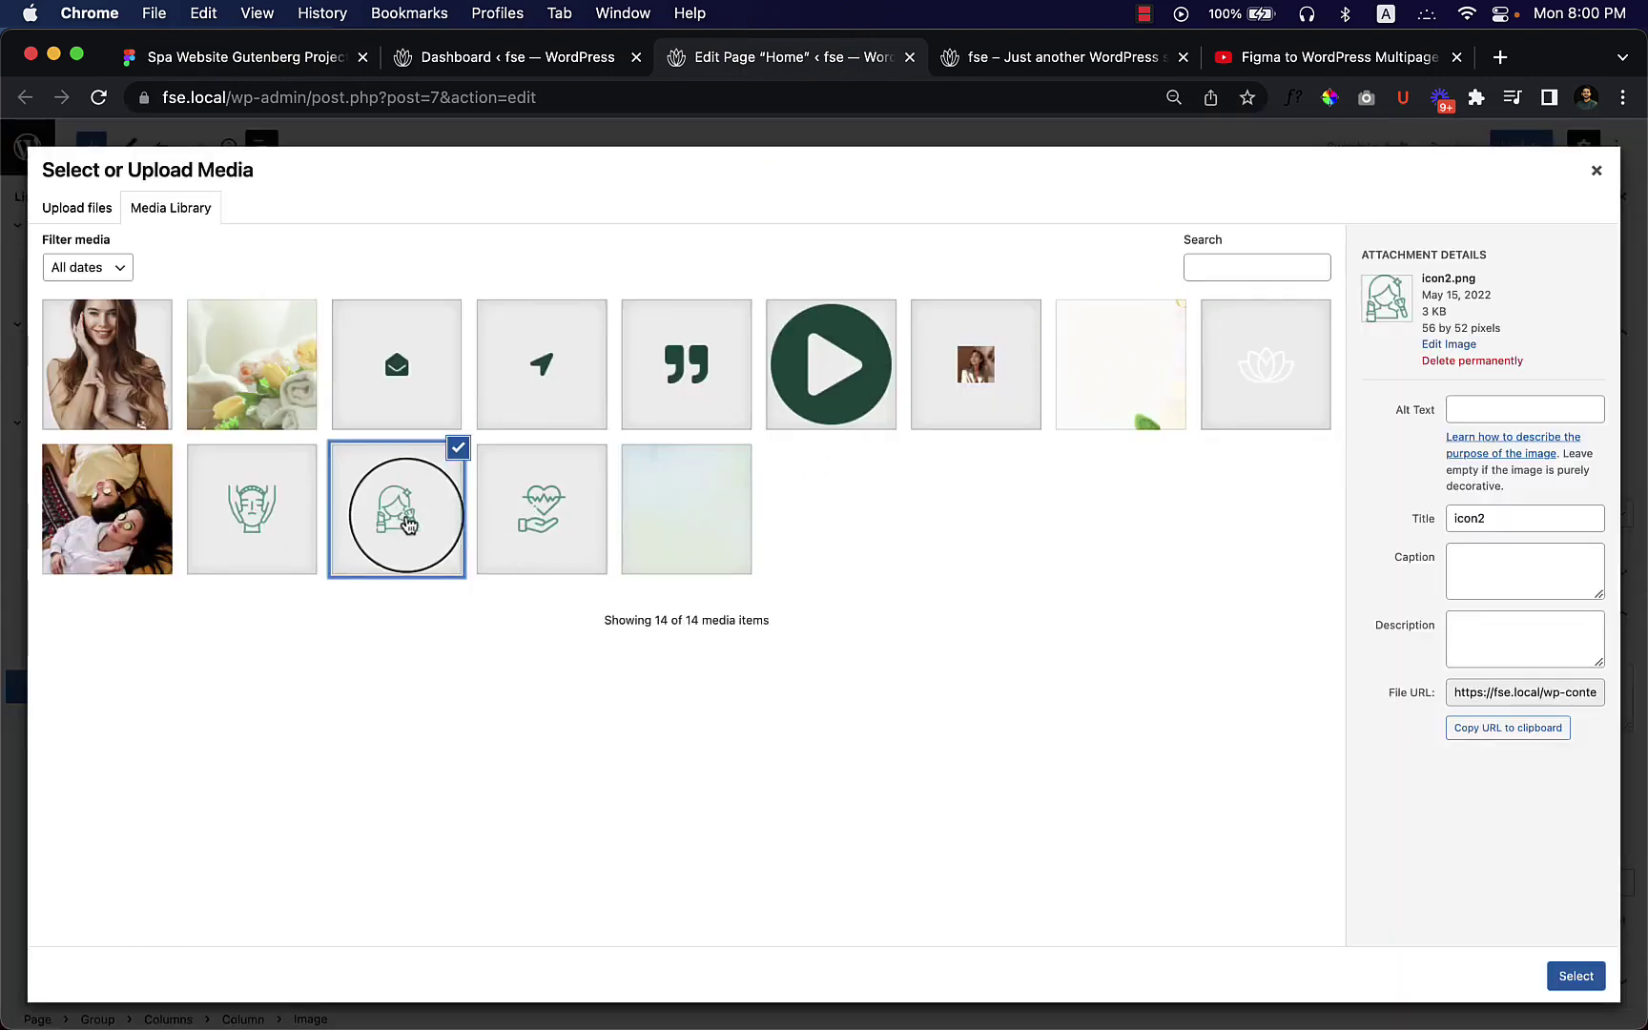
{"action": "left_click", "coordinate": [1575, 978]}
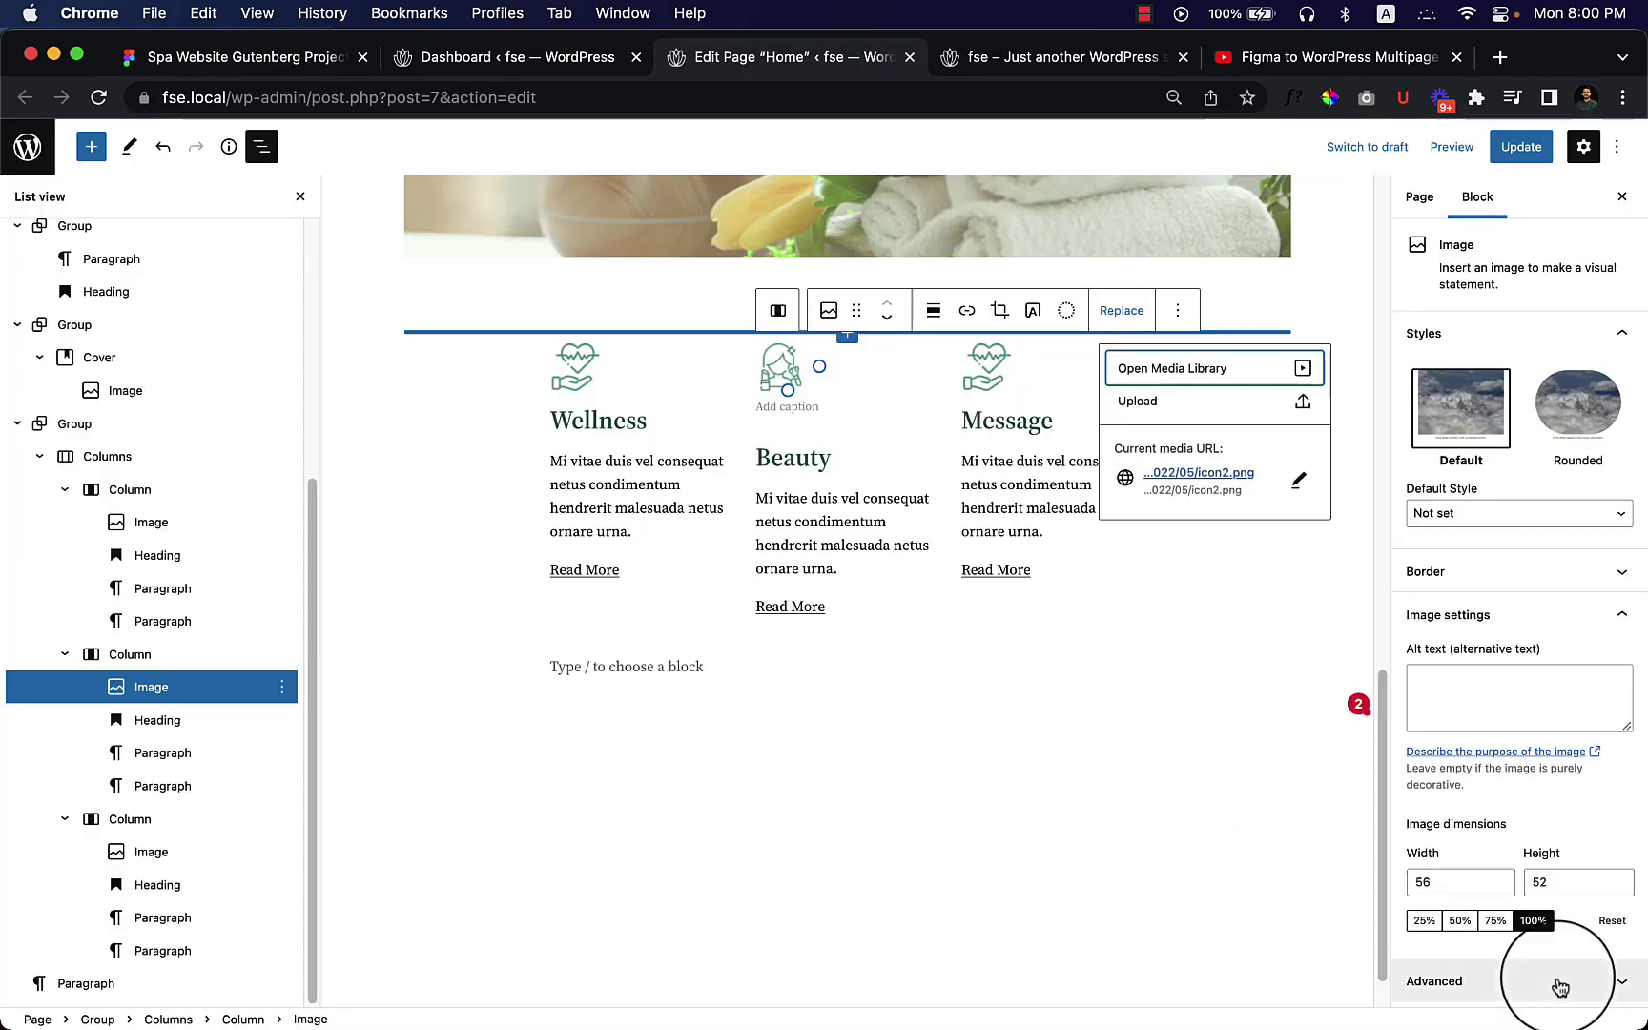
Replace the Message column's icon with icon3.png from the media library.
{"action": "left_click", "coordinate": [985, 368]}
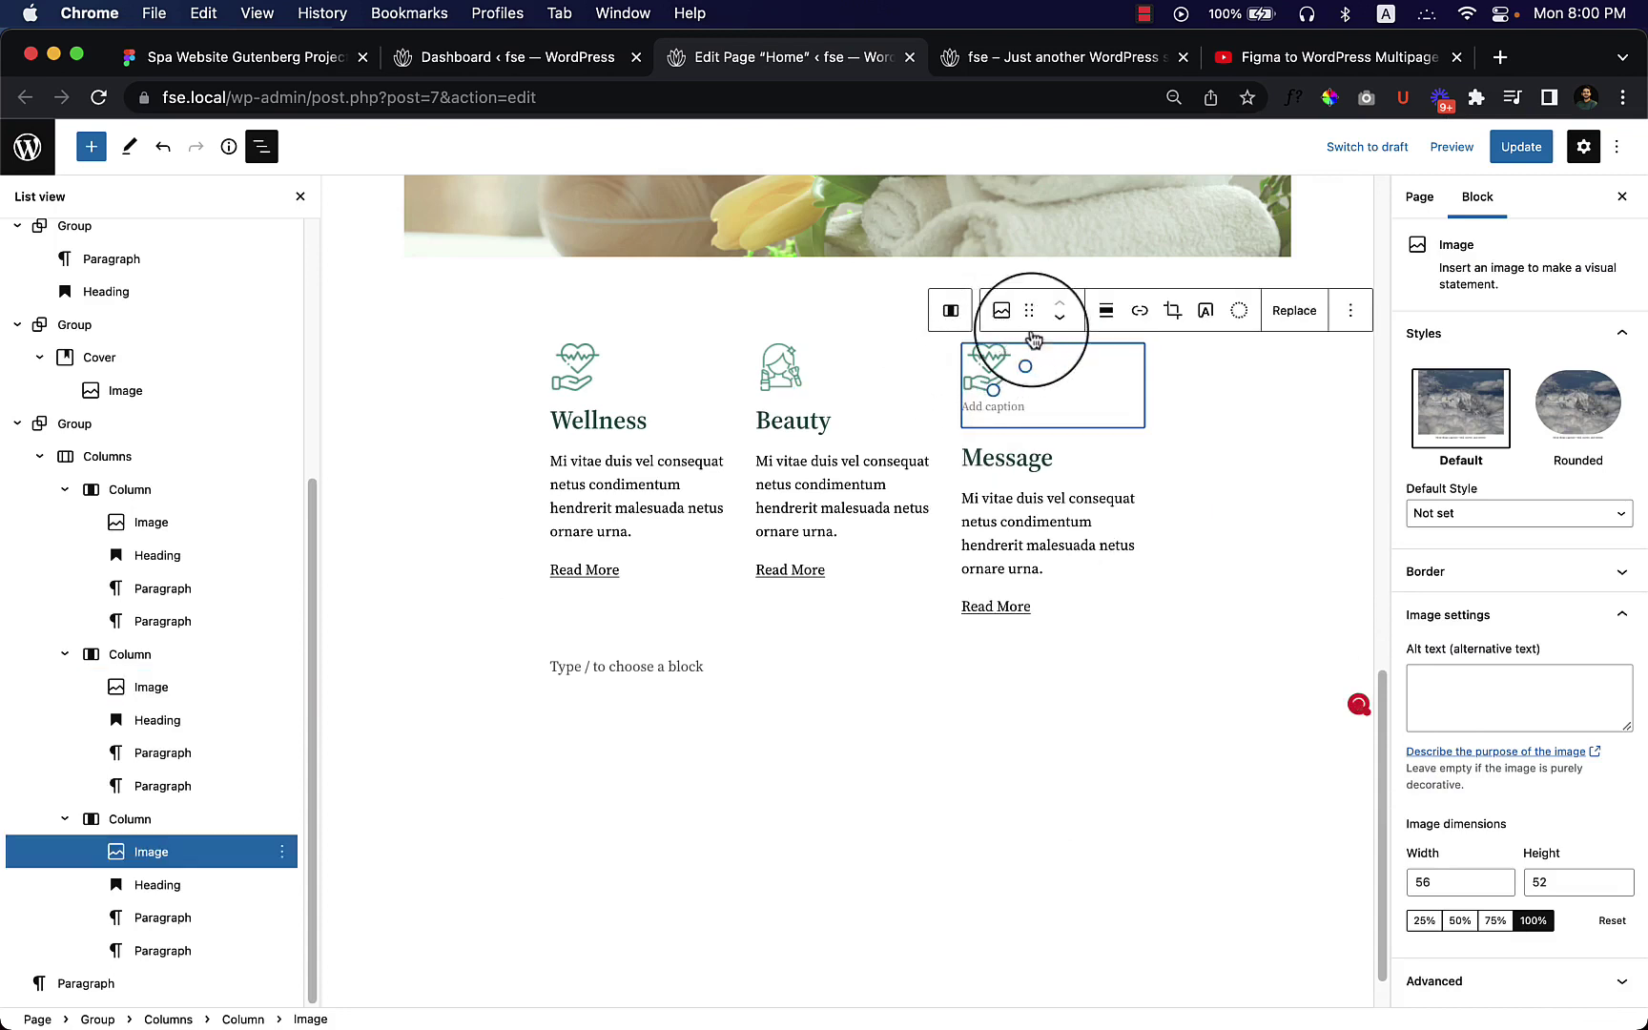
{"action": "left_click", "coordinate": [1292, 310]}
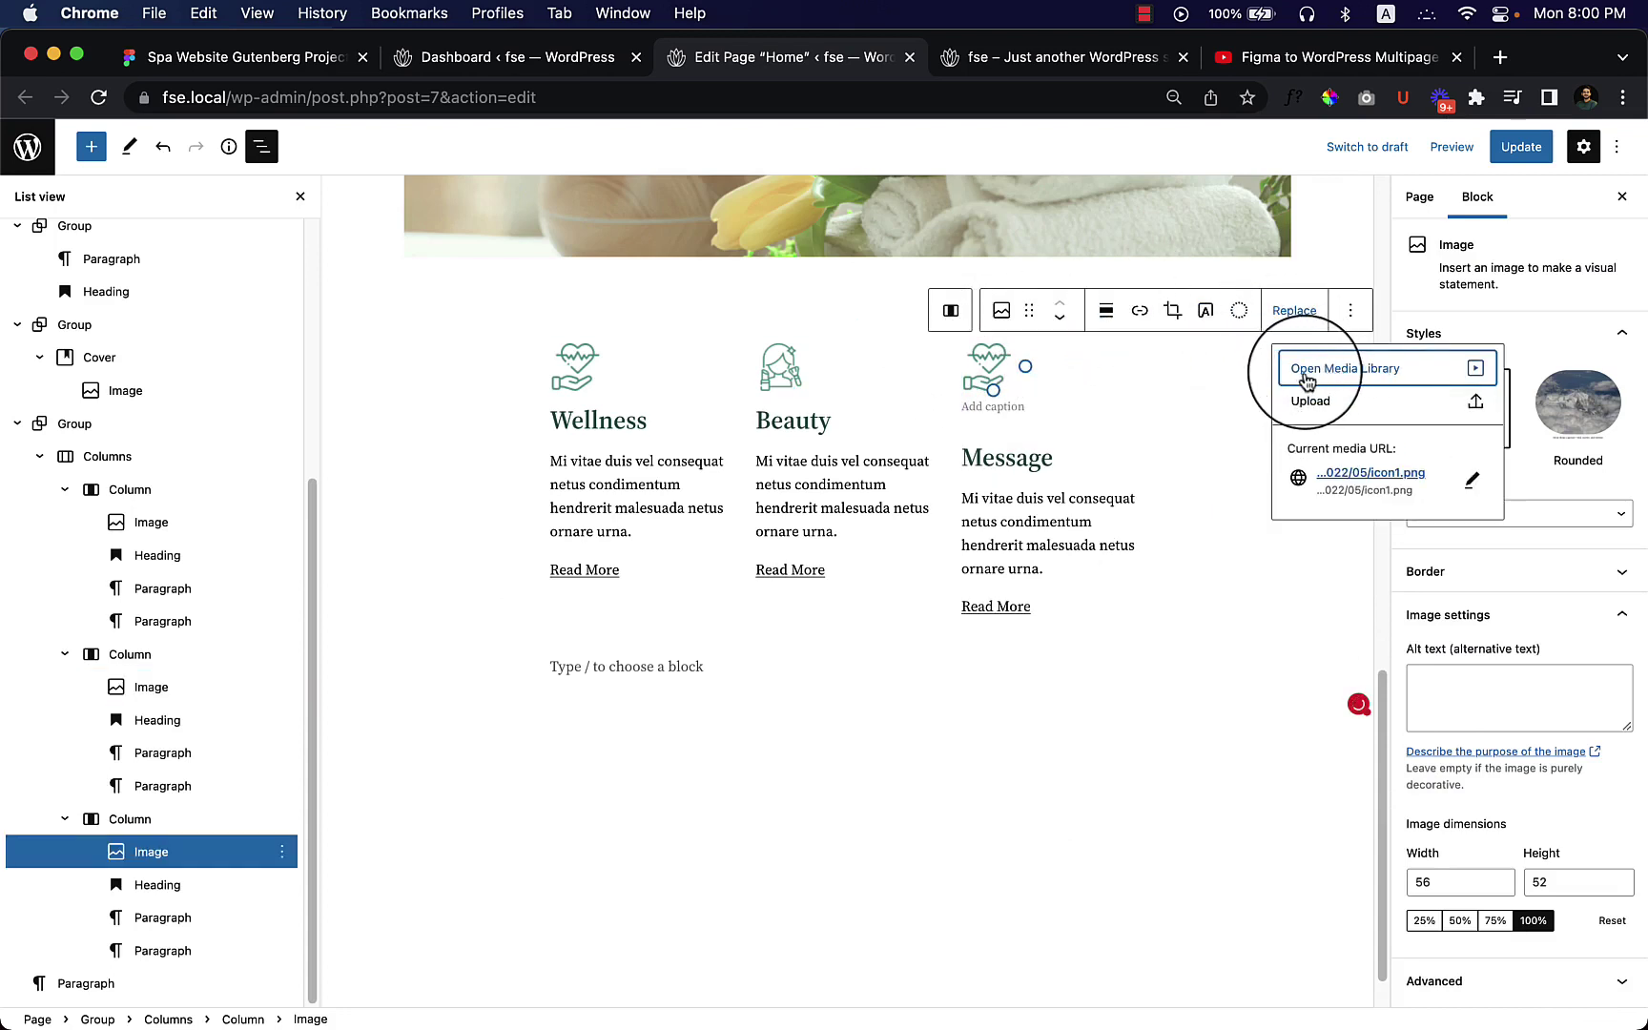
{"action": "left_click", "coordinate": [1306, 380]}
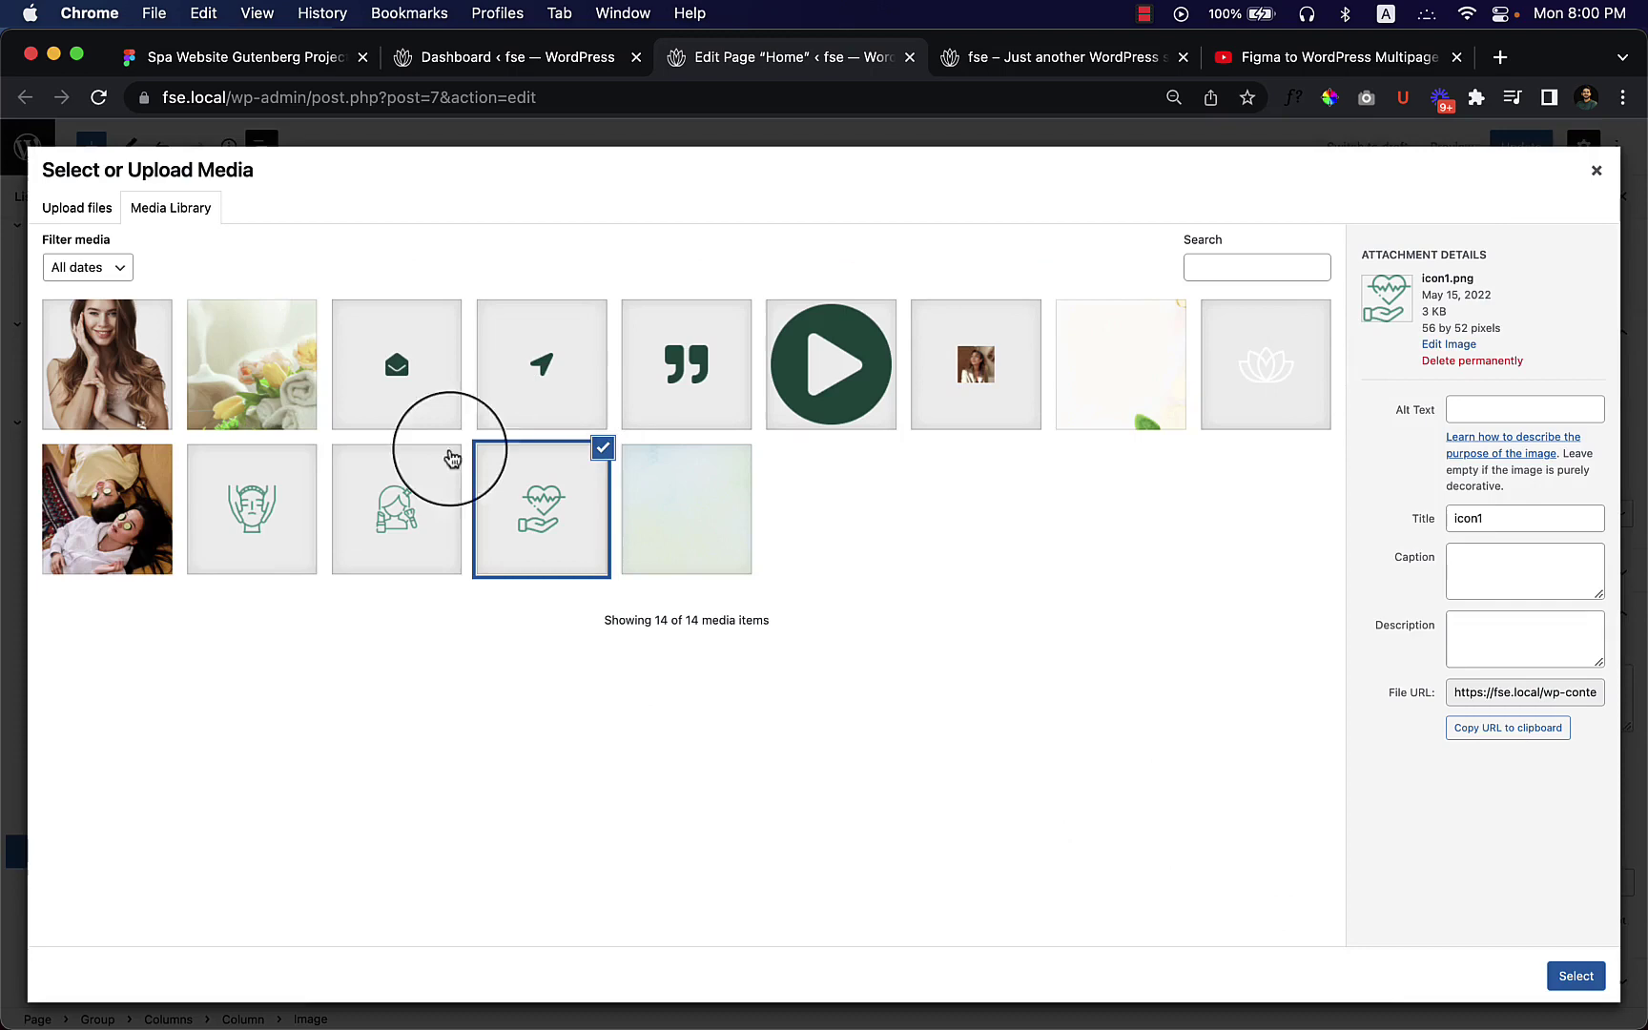
{"action": "left_click", "coordinate": [262, 528]}
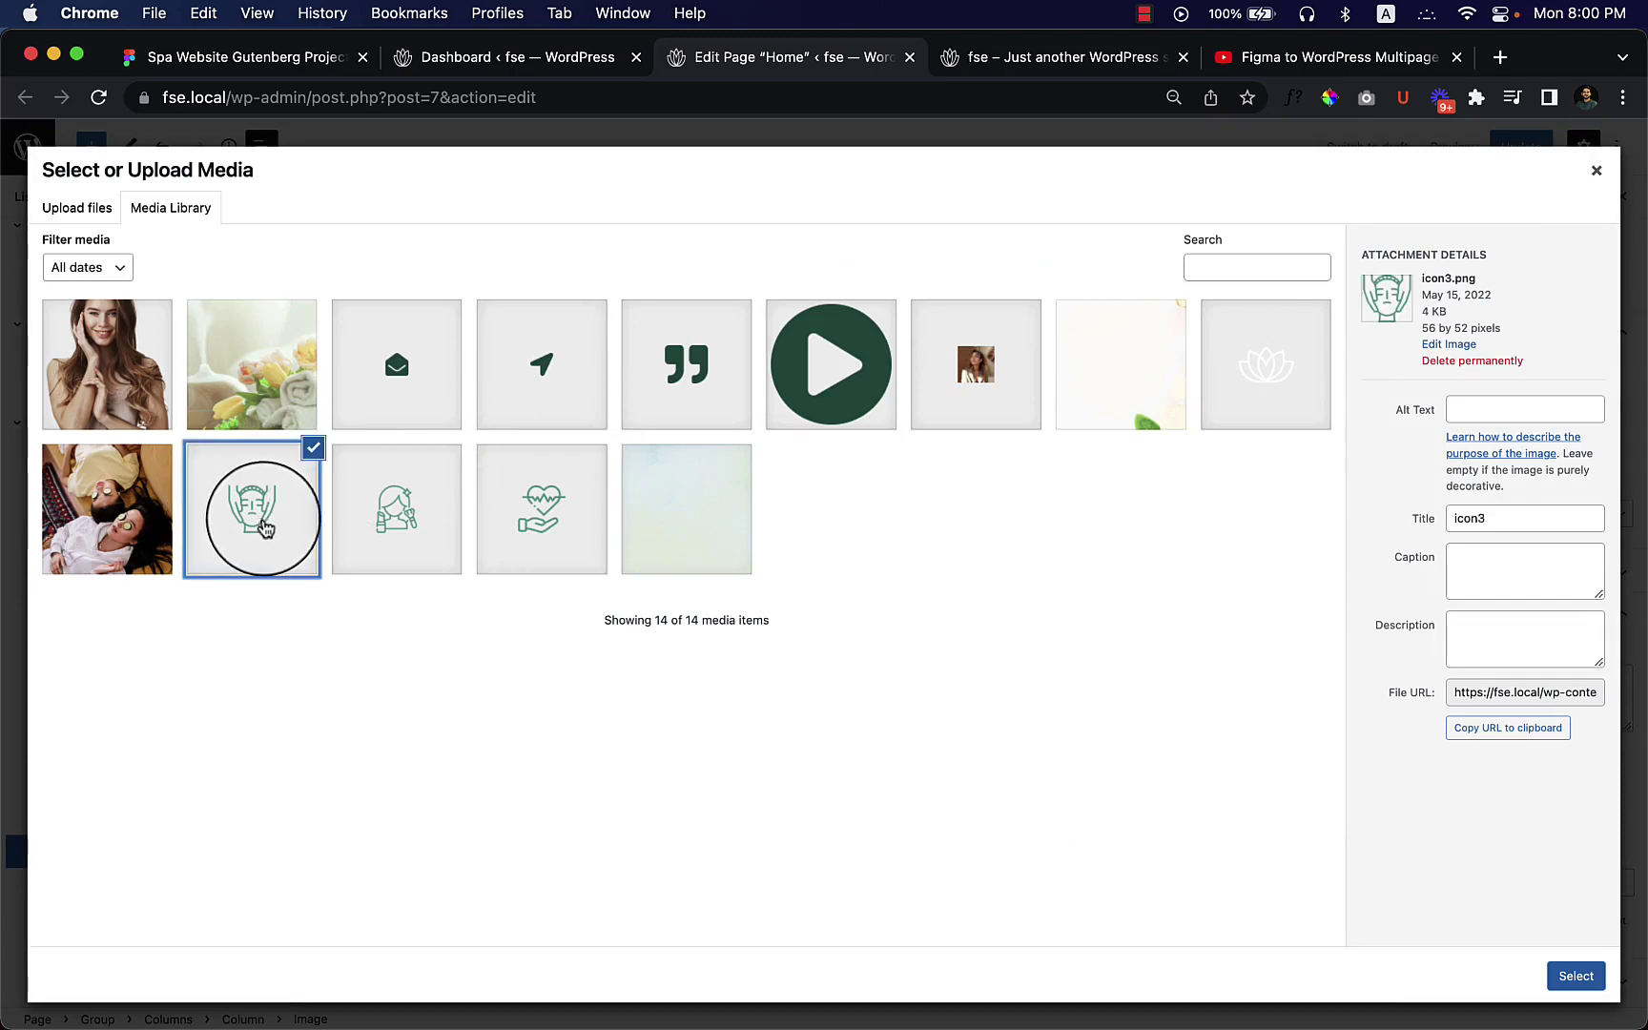
{"action": "left_click", "coordinate": [1573, 975]}
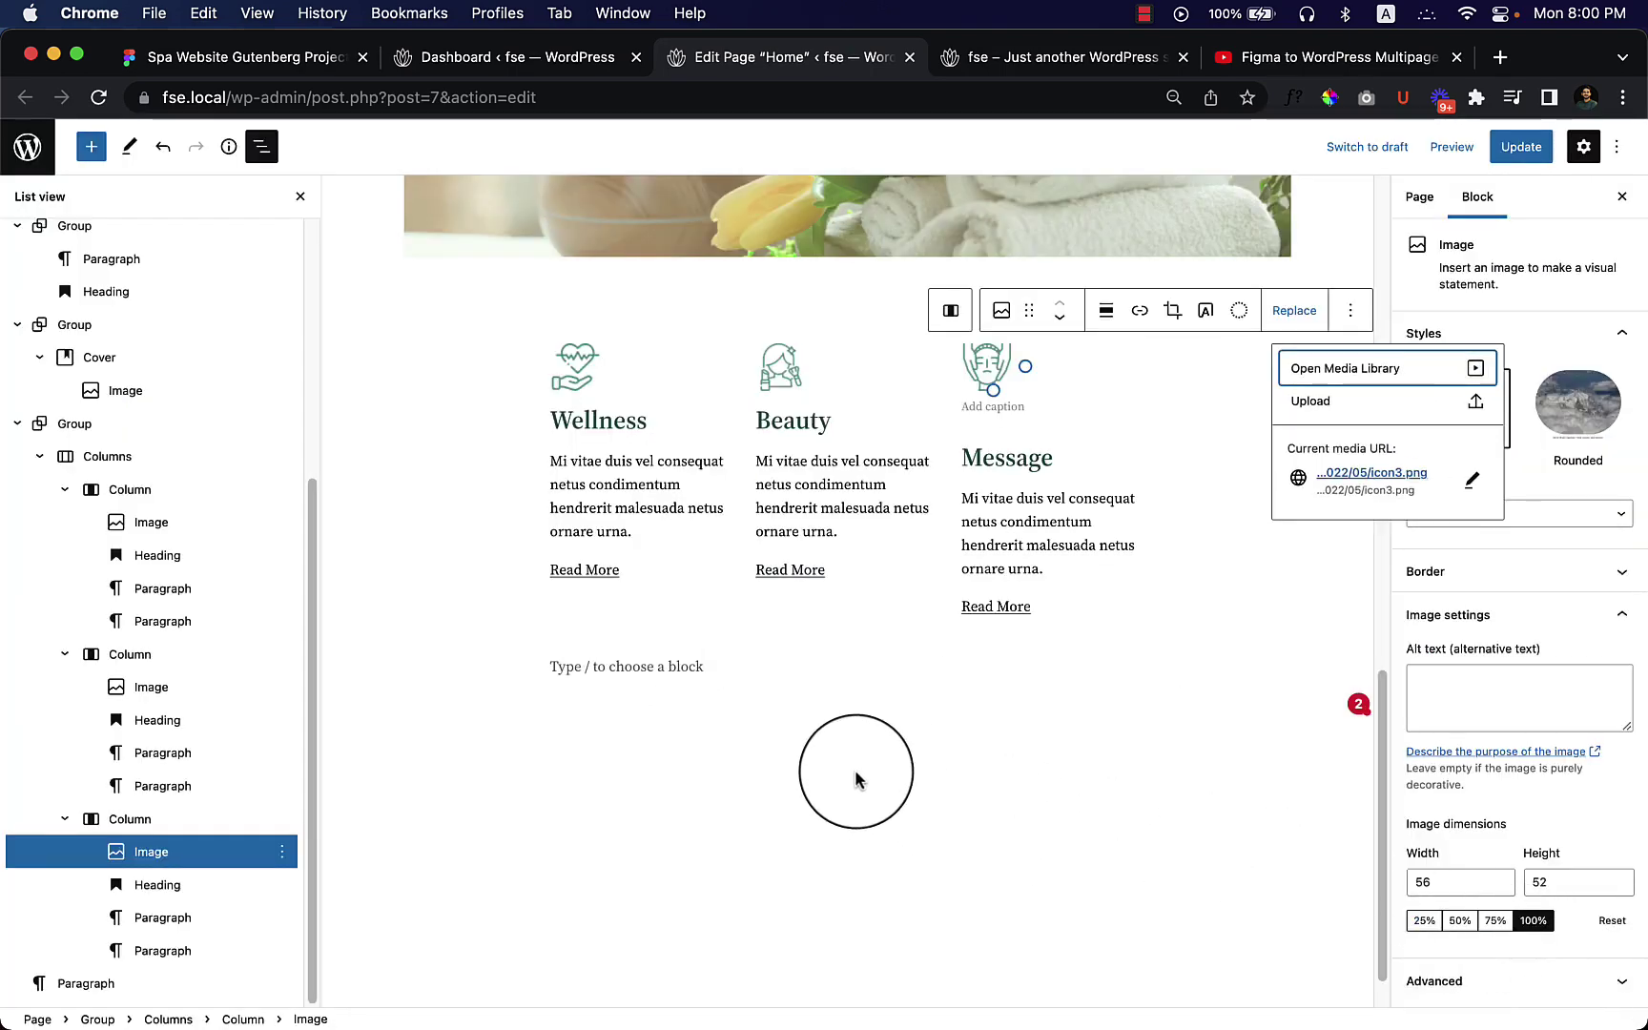
{"action": "left_click", "coordinate": [856, 777]}
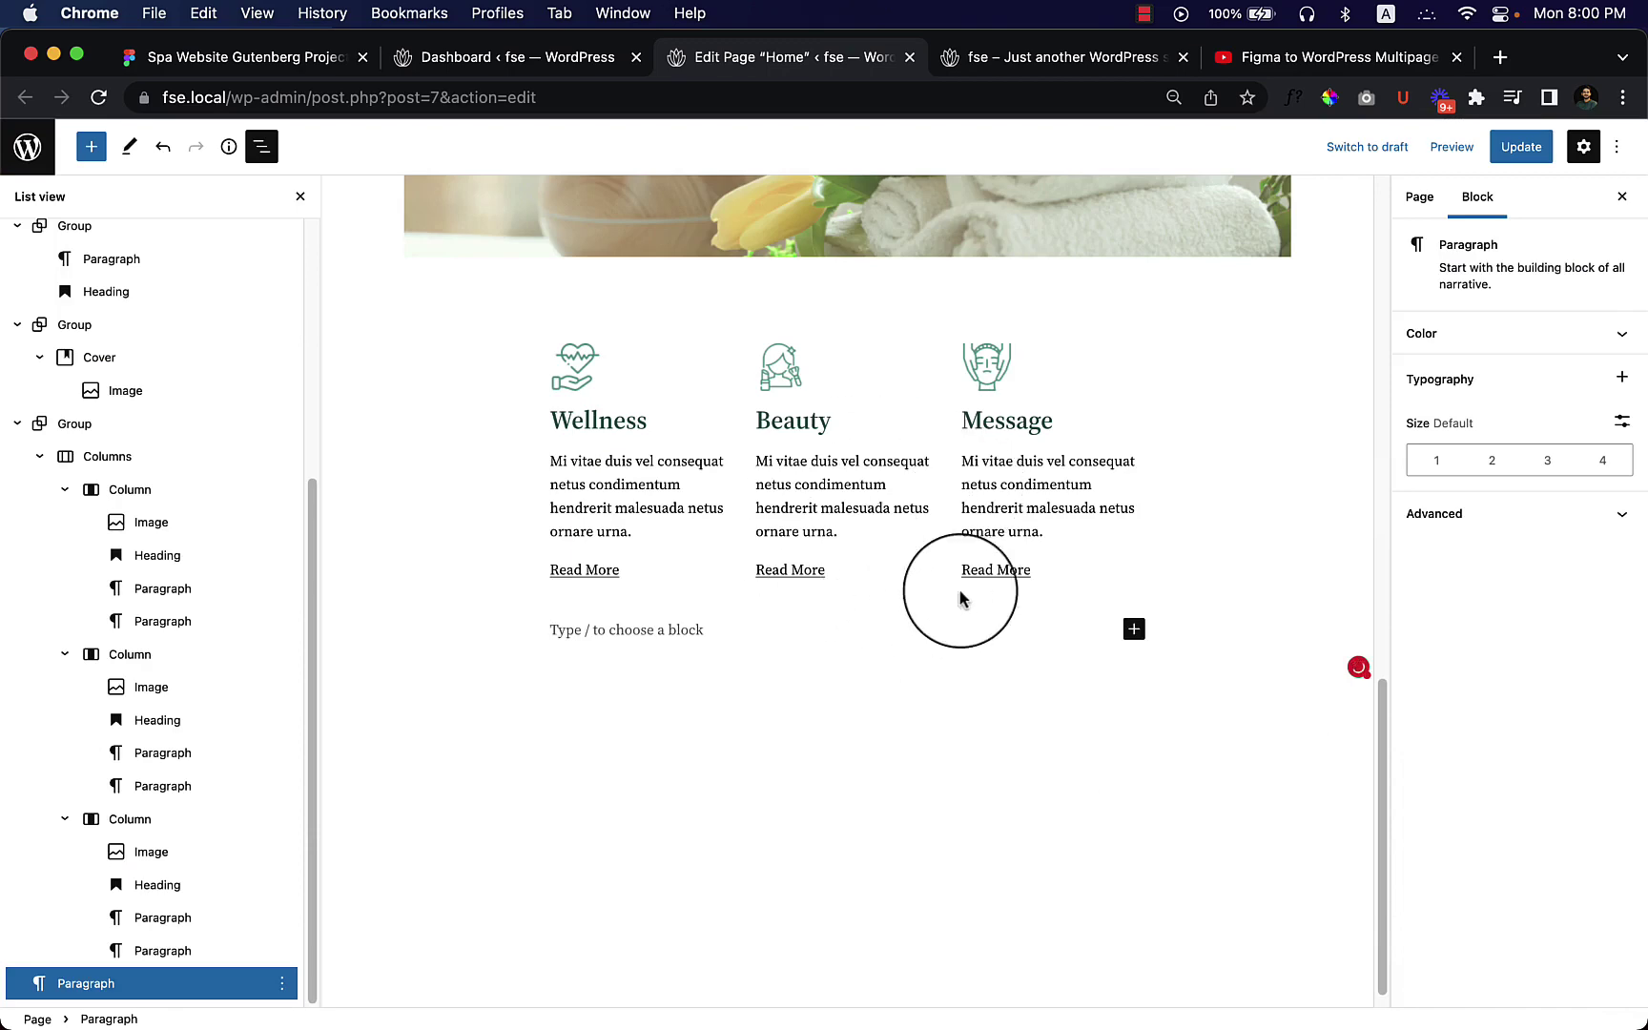
Update the page and reload the live front-end page to show the changes.
{"action": "left_click", "coordinate": [1524, 151]}
{"action": "left_click", "coordinate": [1068, 59]}
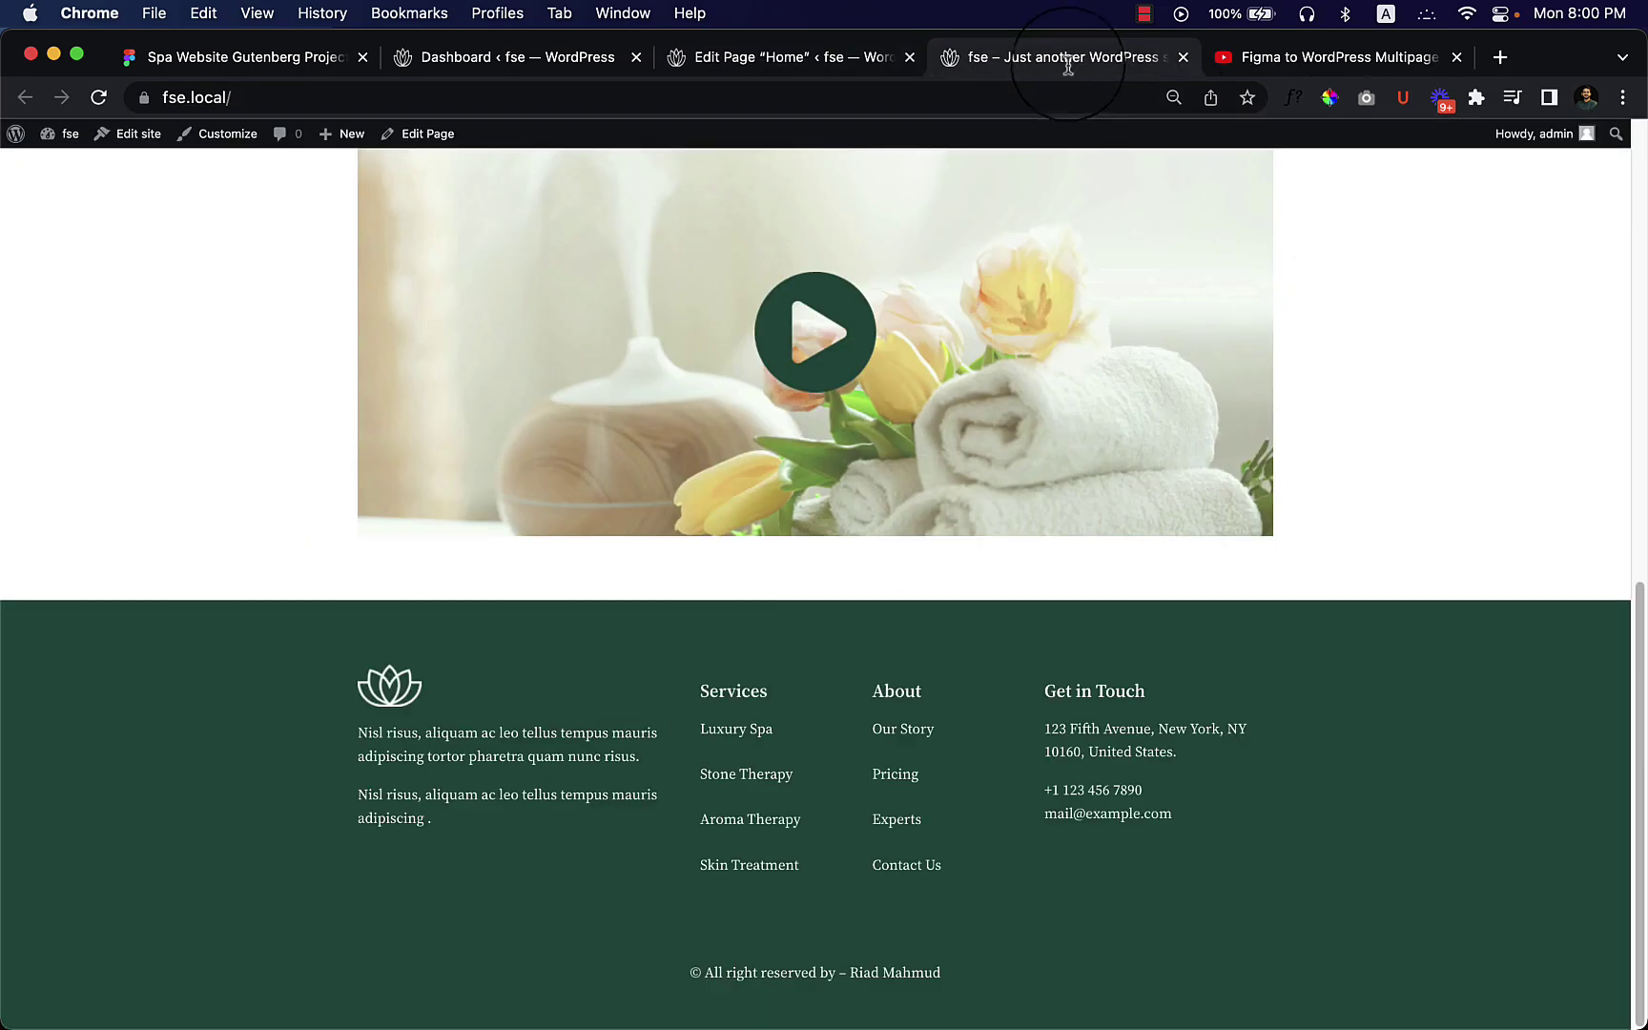
{"action": "right_click", "coordinate": [750, 553]}
{"action": "left_click", "coordinate": [796, 622]}
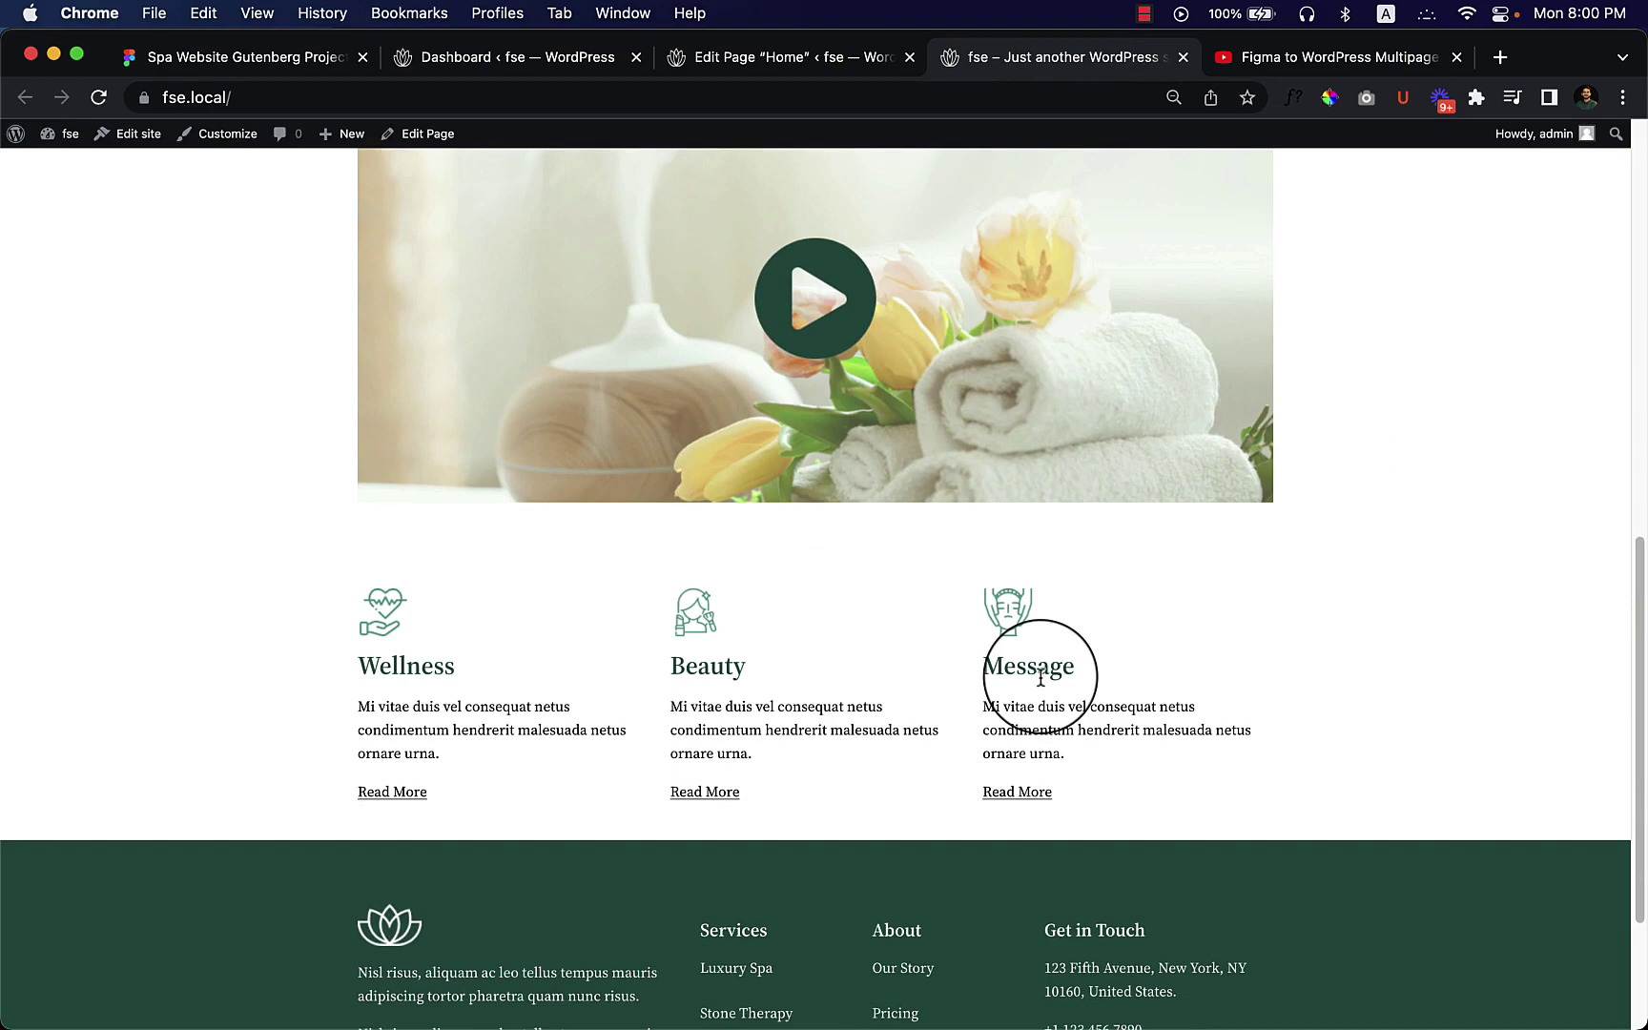
At 100% zoom, compare the live services columns with the Figma design, then return to the editor.
{"action": "key", "text": "super+equal"}
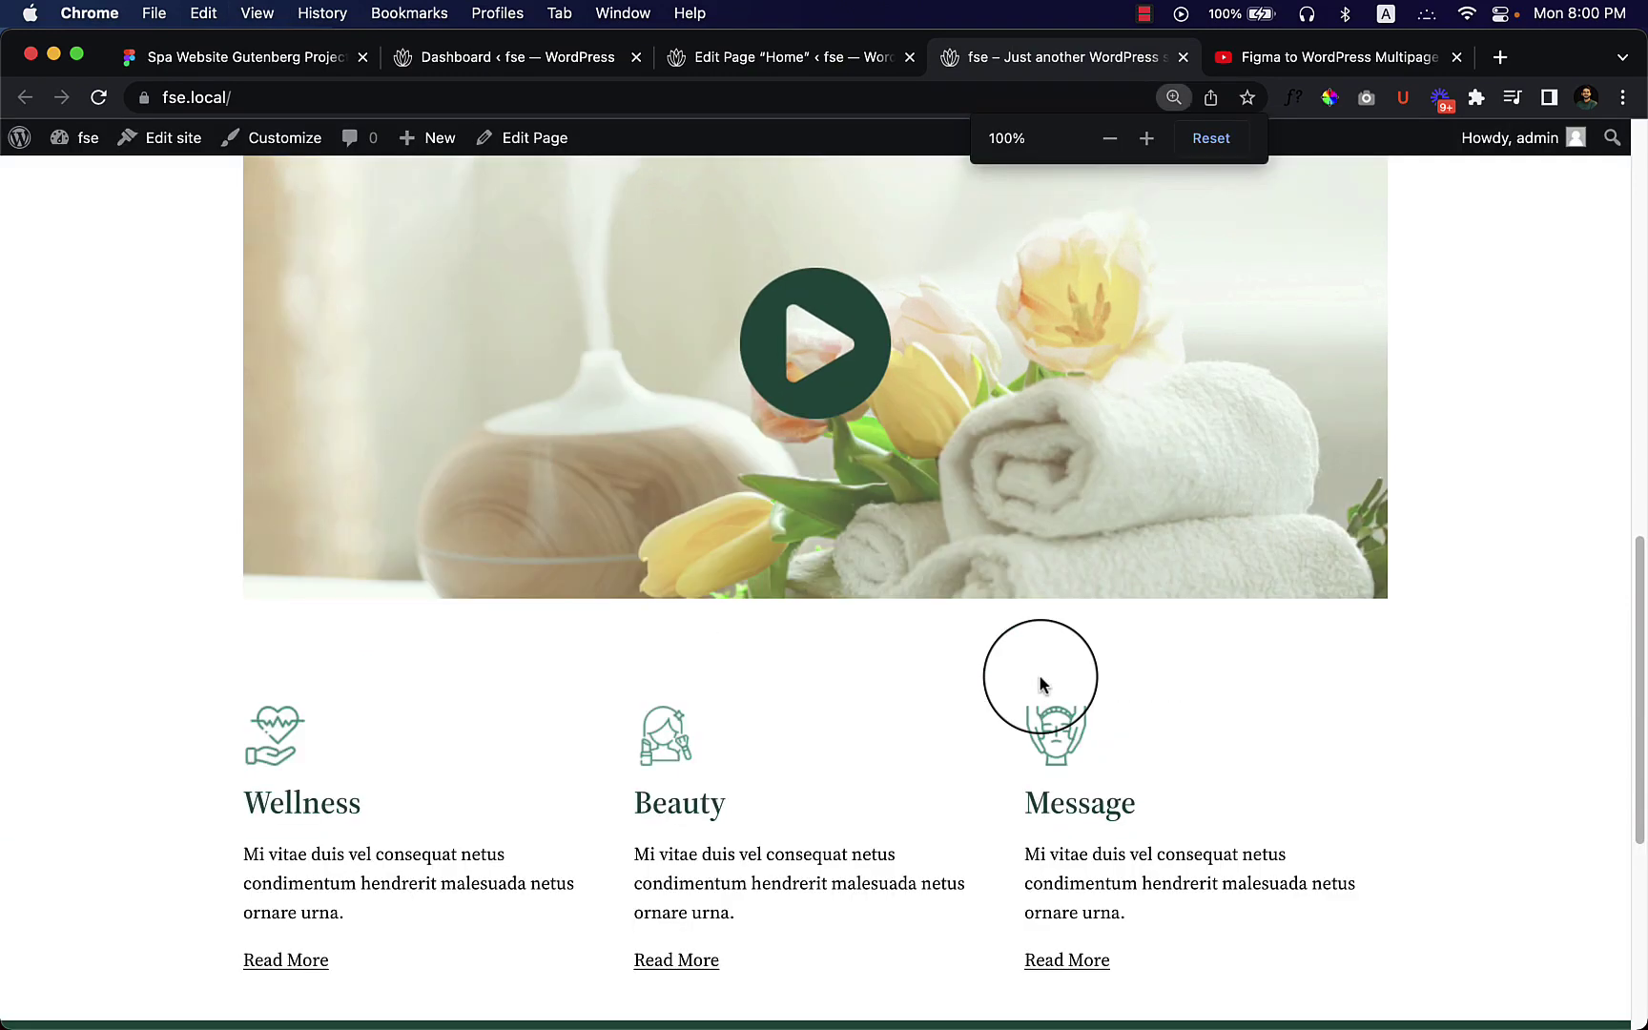
{"action": "scroll", "coordinate": [1039, 684], "scroll_direction": "down", "scroll_amount": 3}
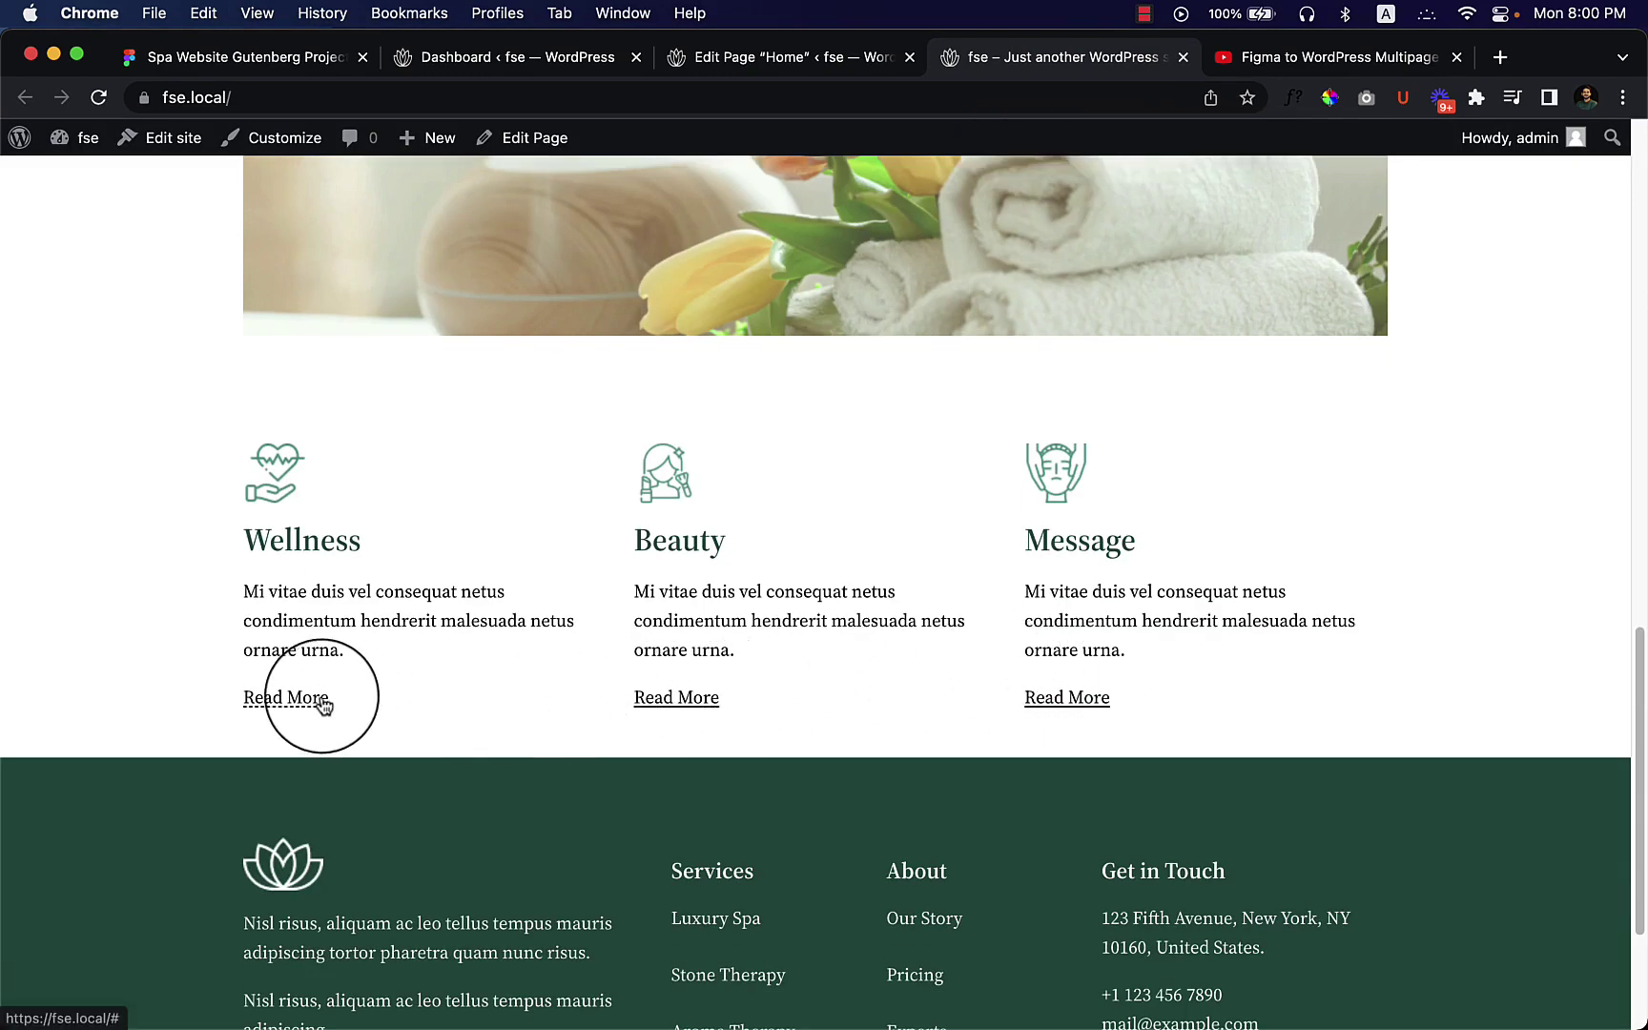
{"action": "scroll", "coordinate": [1106, 721], "scroll_direction": "up", "scroll_amount": 5}
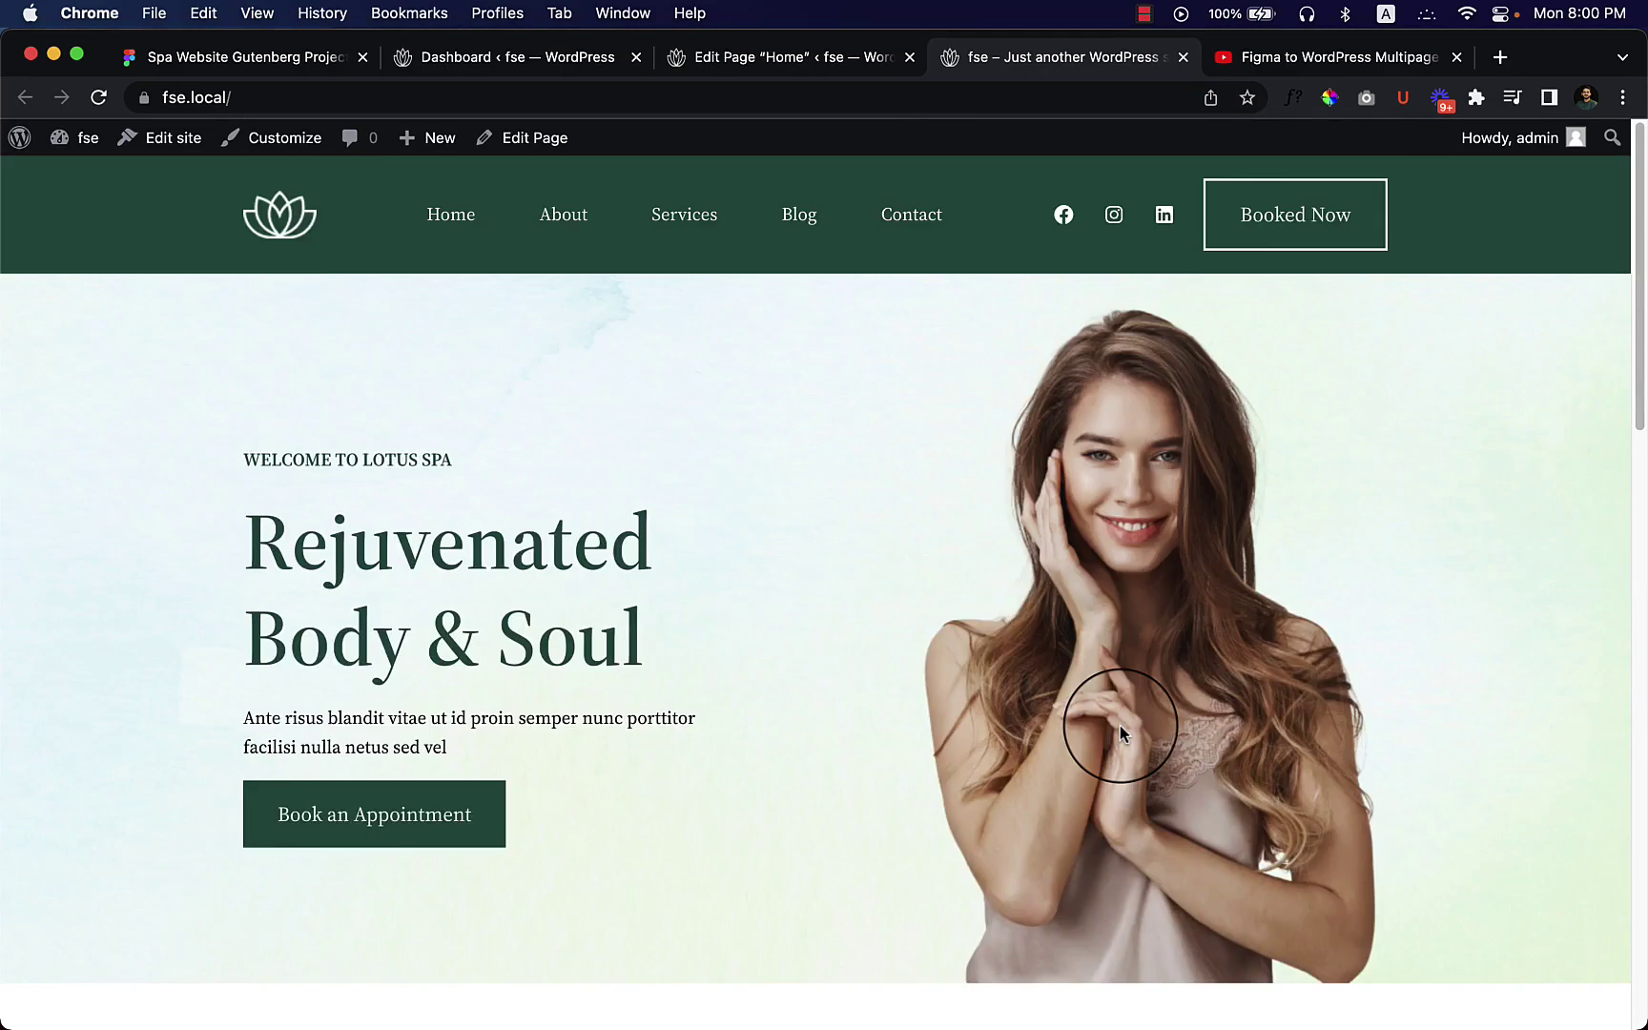
{"action": "scroll", "coordinate": [1119, 727], "scroll_direction": "down", "scroll_amount": 20}
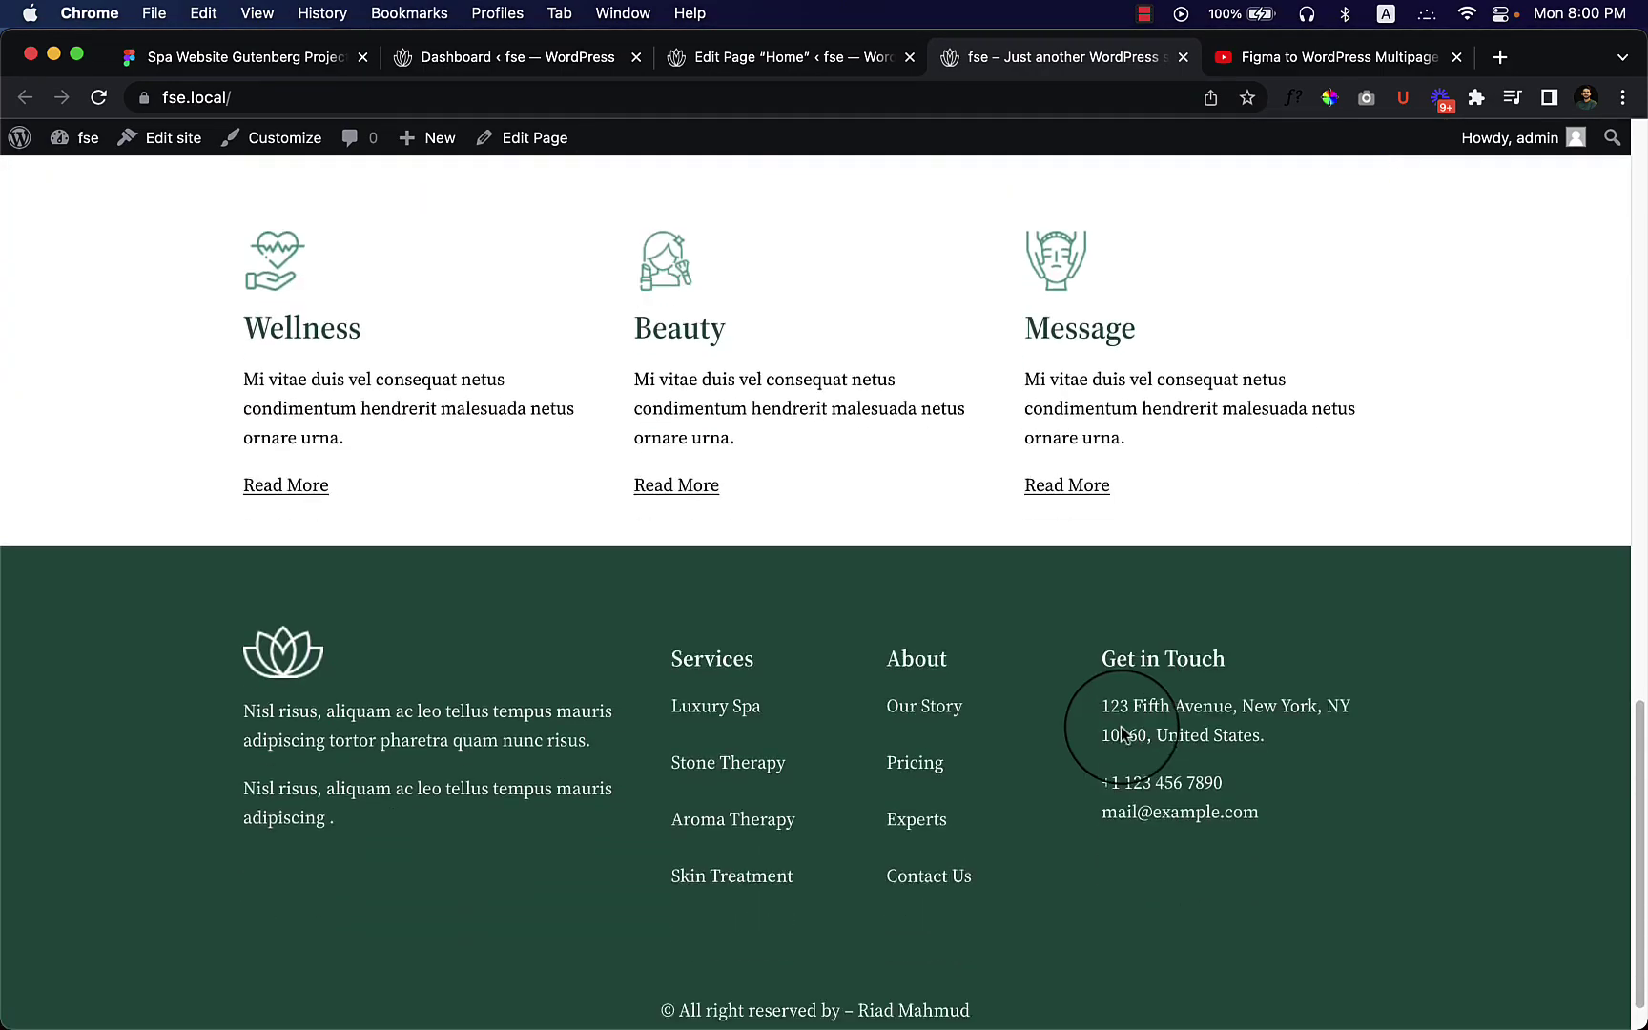
{"action": "scroll", "coordinate": [787, 412], "scroll_direction": "up", "scroll_amount": 3}
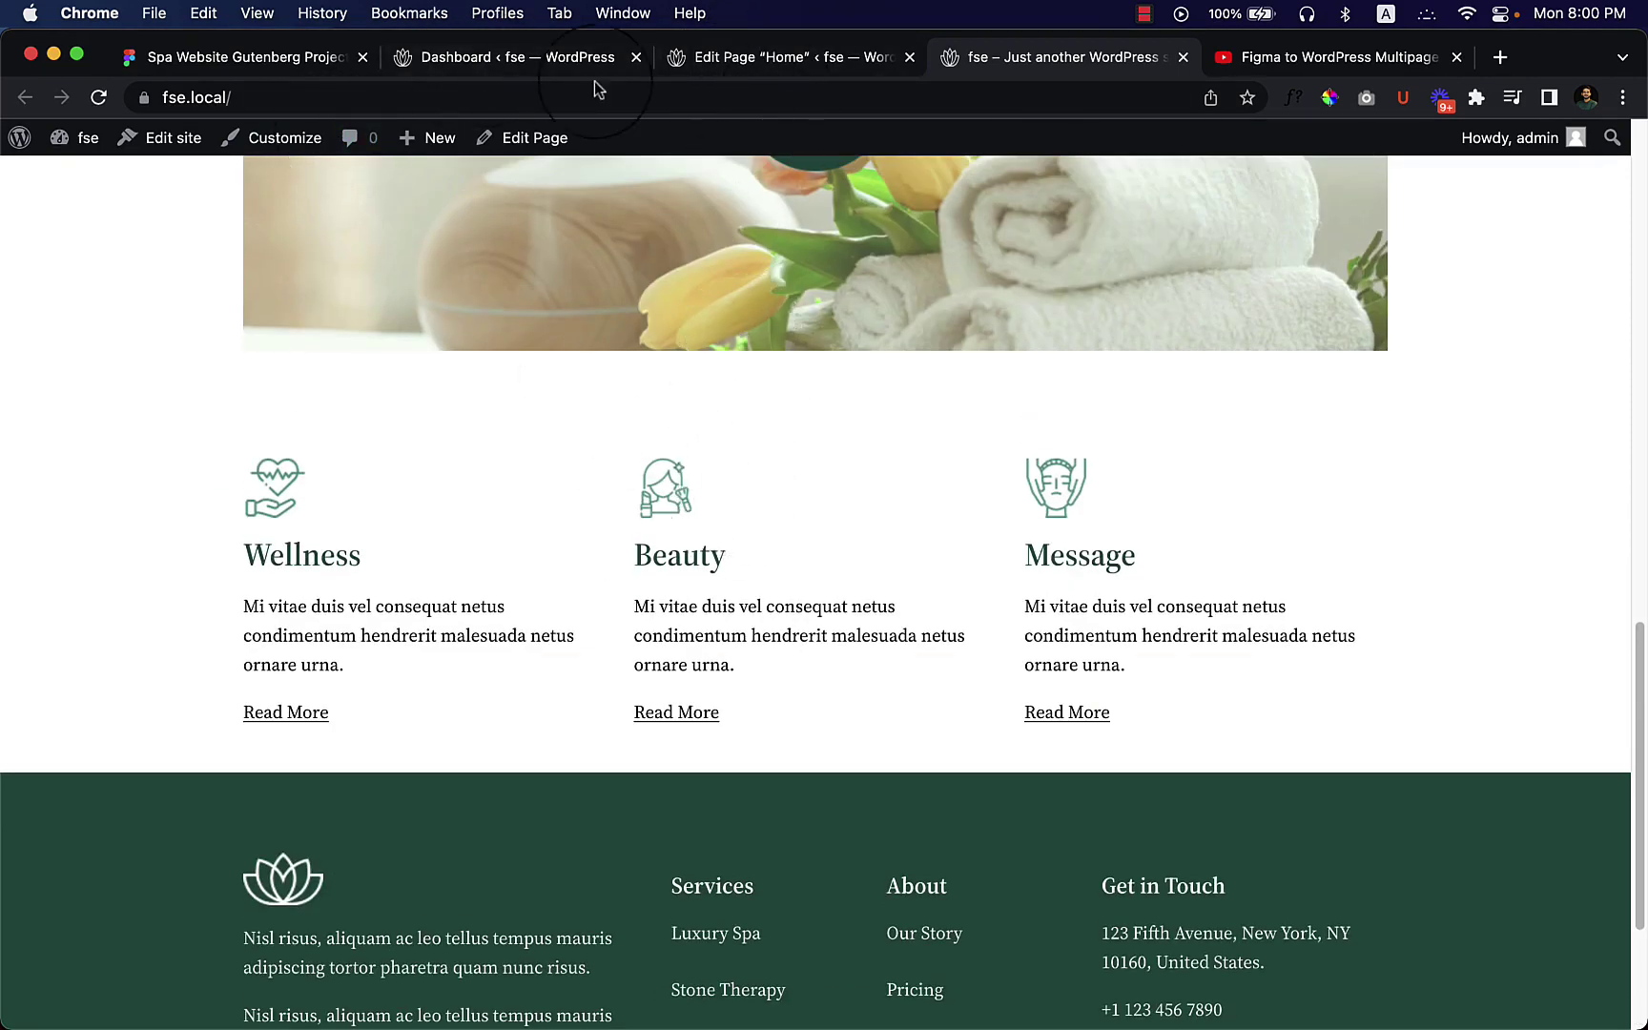
{"action": "left_click", "coordinate": [262, 56]}
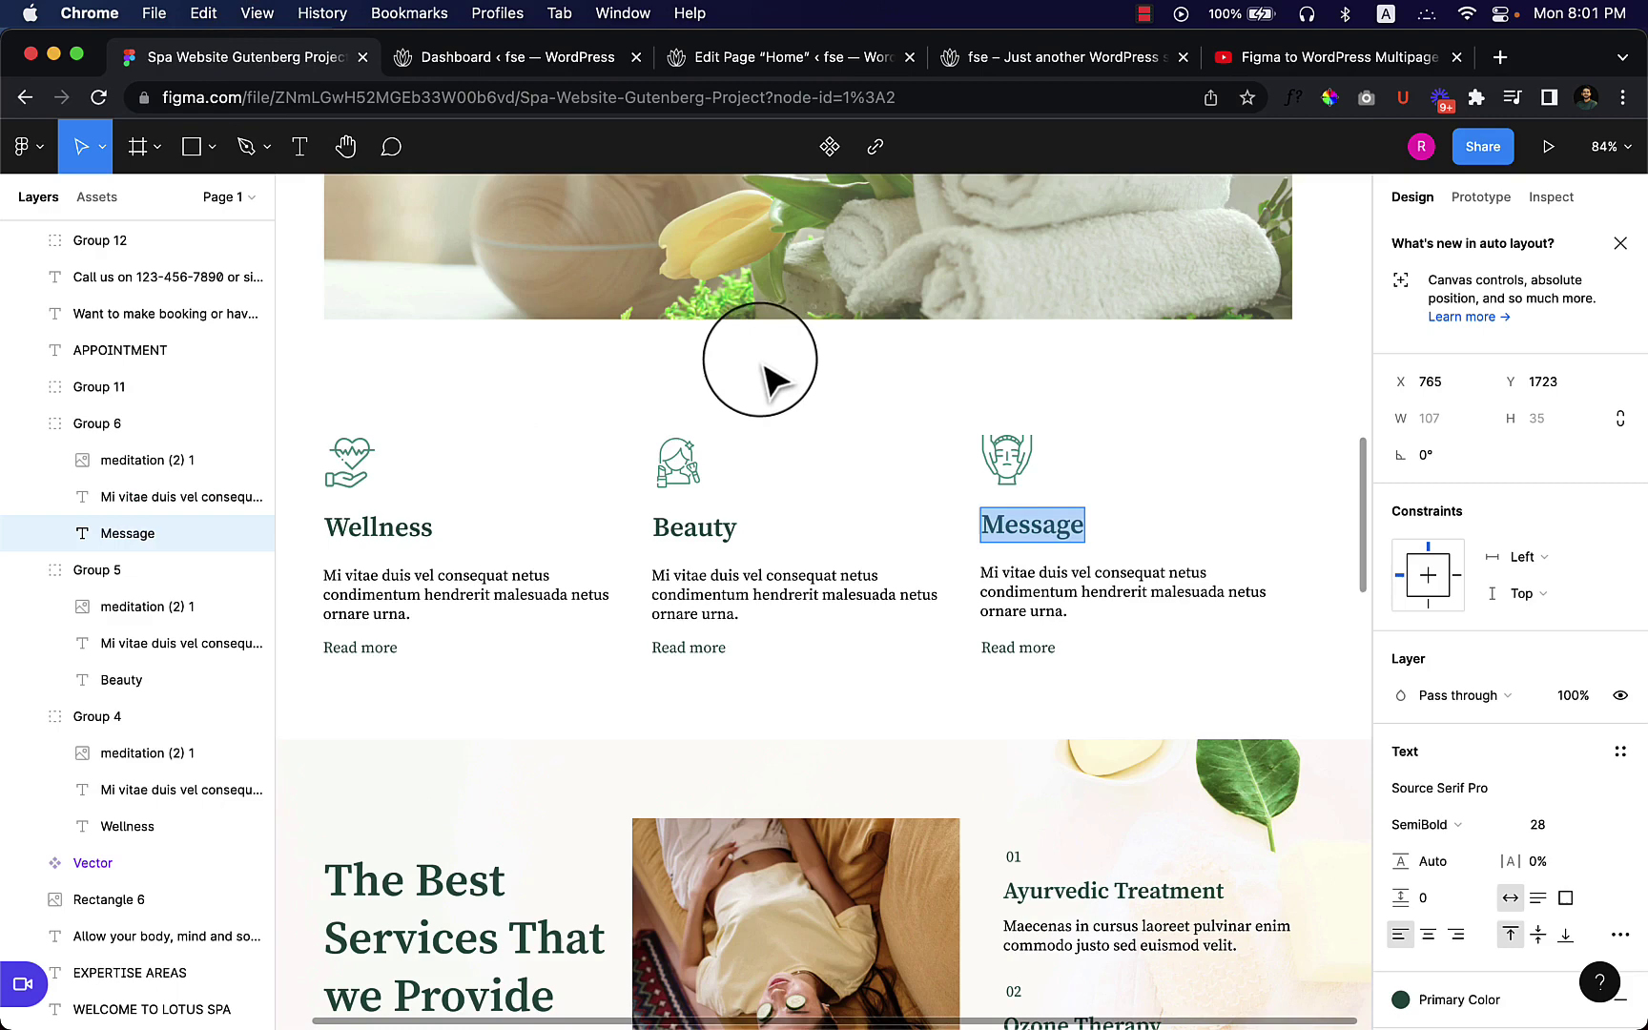
{"action": "left_click", "coordinate": [711, 57]}
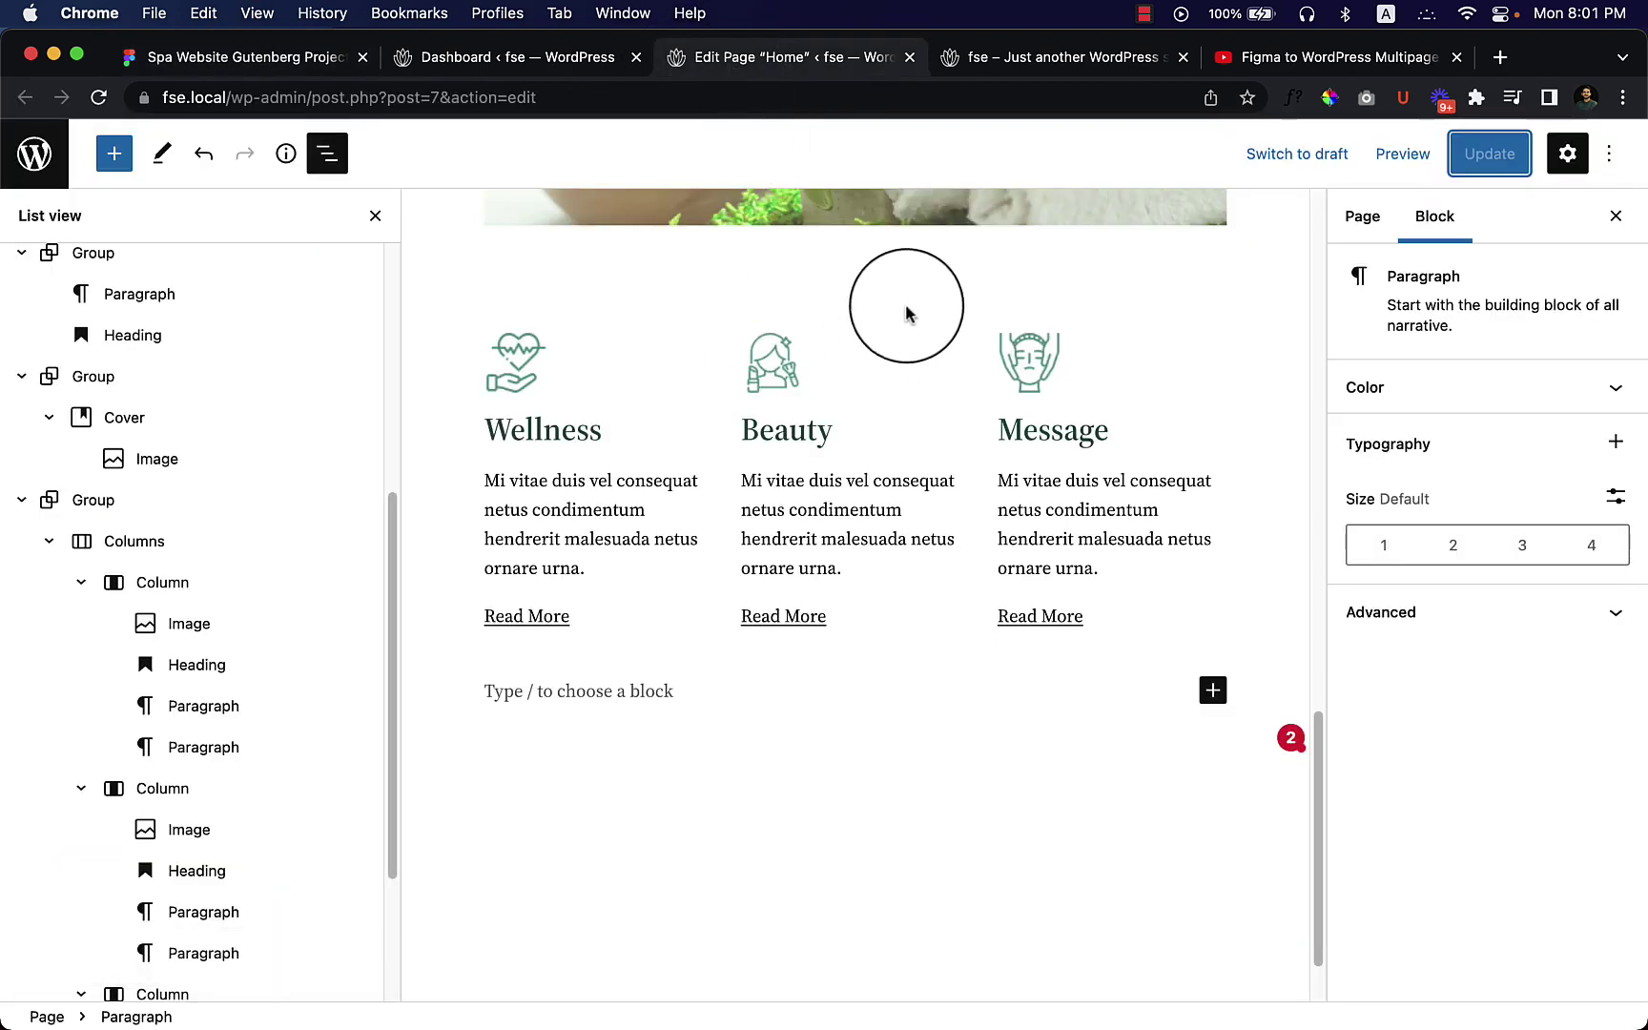
Give the services Group unlinked padding with 40 px at the bottom, then update the page.
{"action": "left_click", "coordinate": [131, 519]}
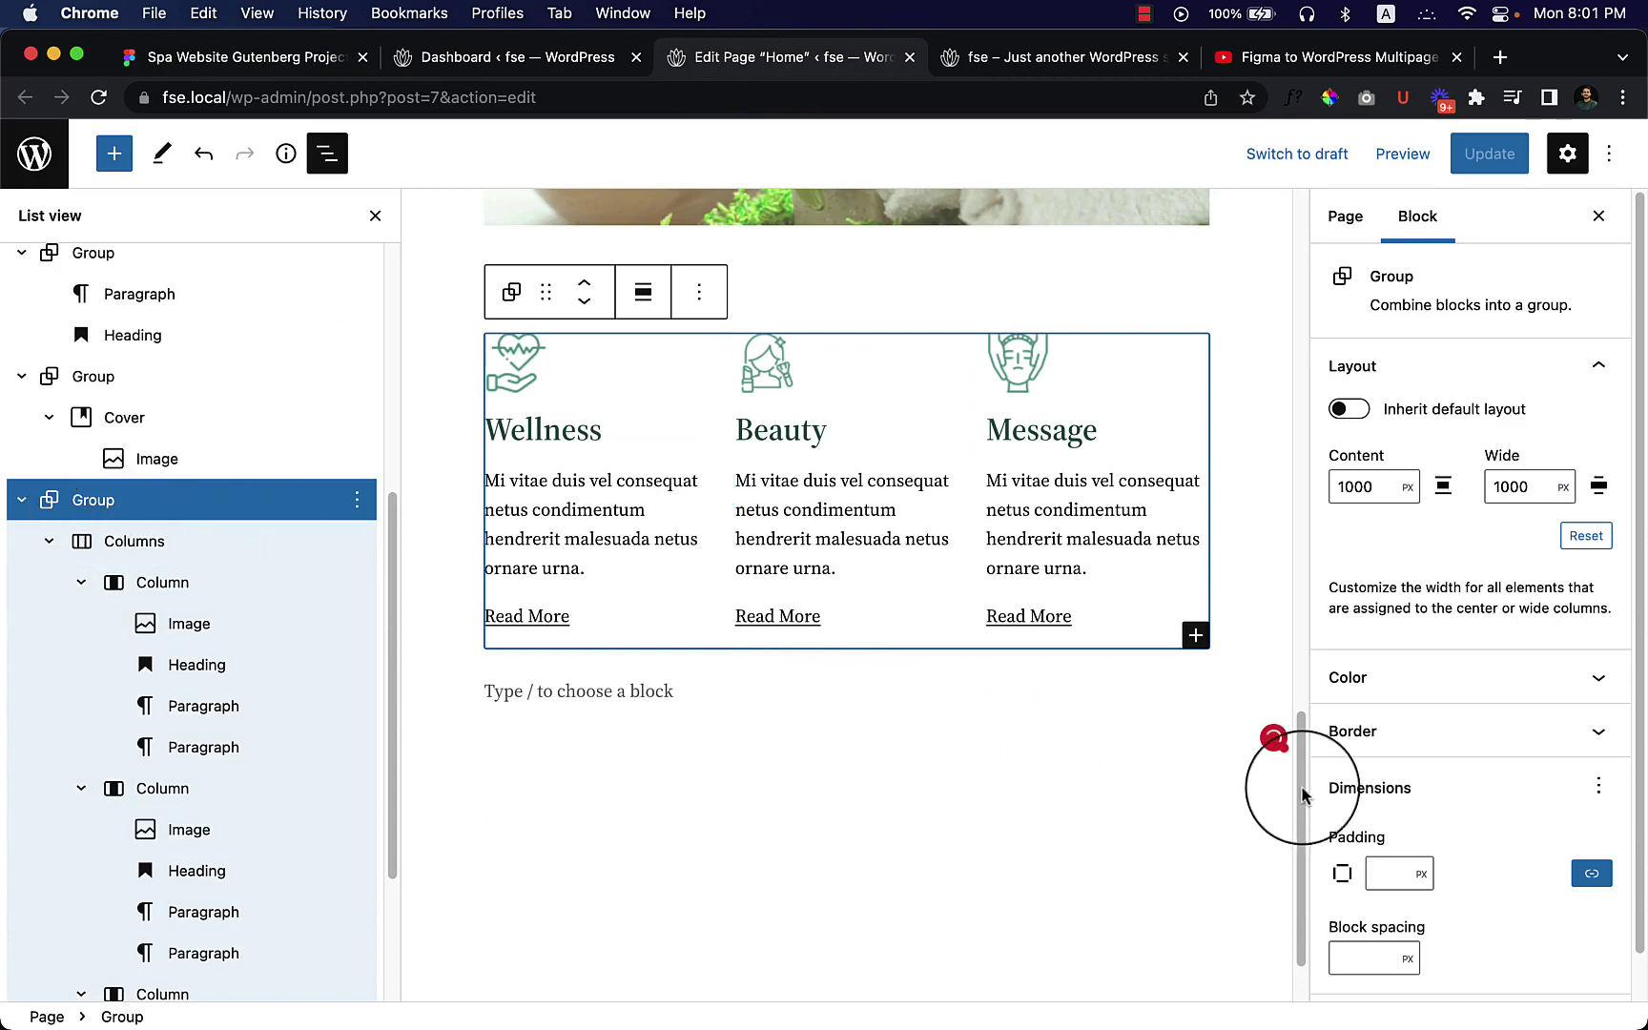
{"action": "scroll", "coordinate": [1413, 893], "scroll_direction": "down", "scroll_amount": 1}
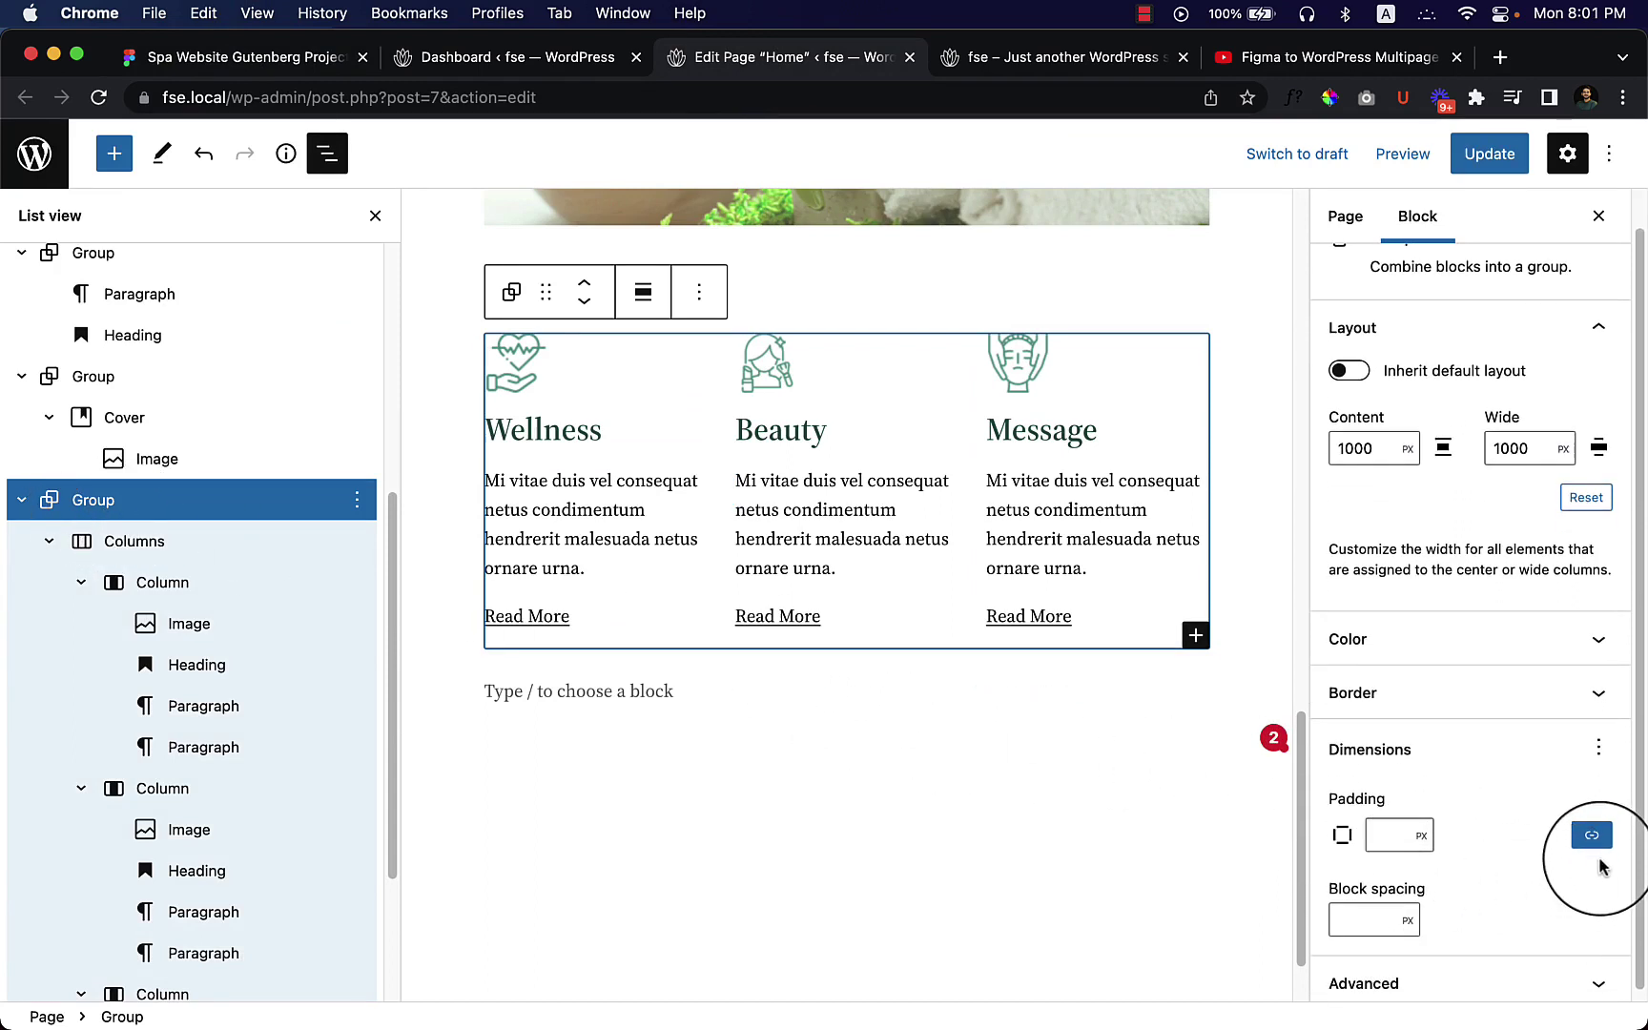
{"action": "left_click", "coordinate": [1590, 836]}
{"action": "scroll", "coordinate": [1526, 877], "scroll_direction": "down", "scroll_amount": 1}
{"action": "left_click", "coordinate": [1490, 849]}
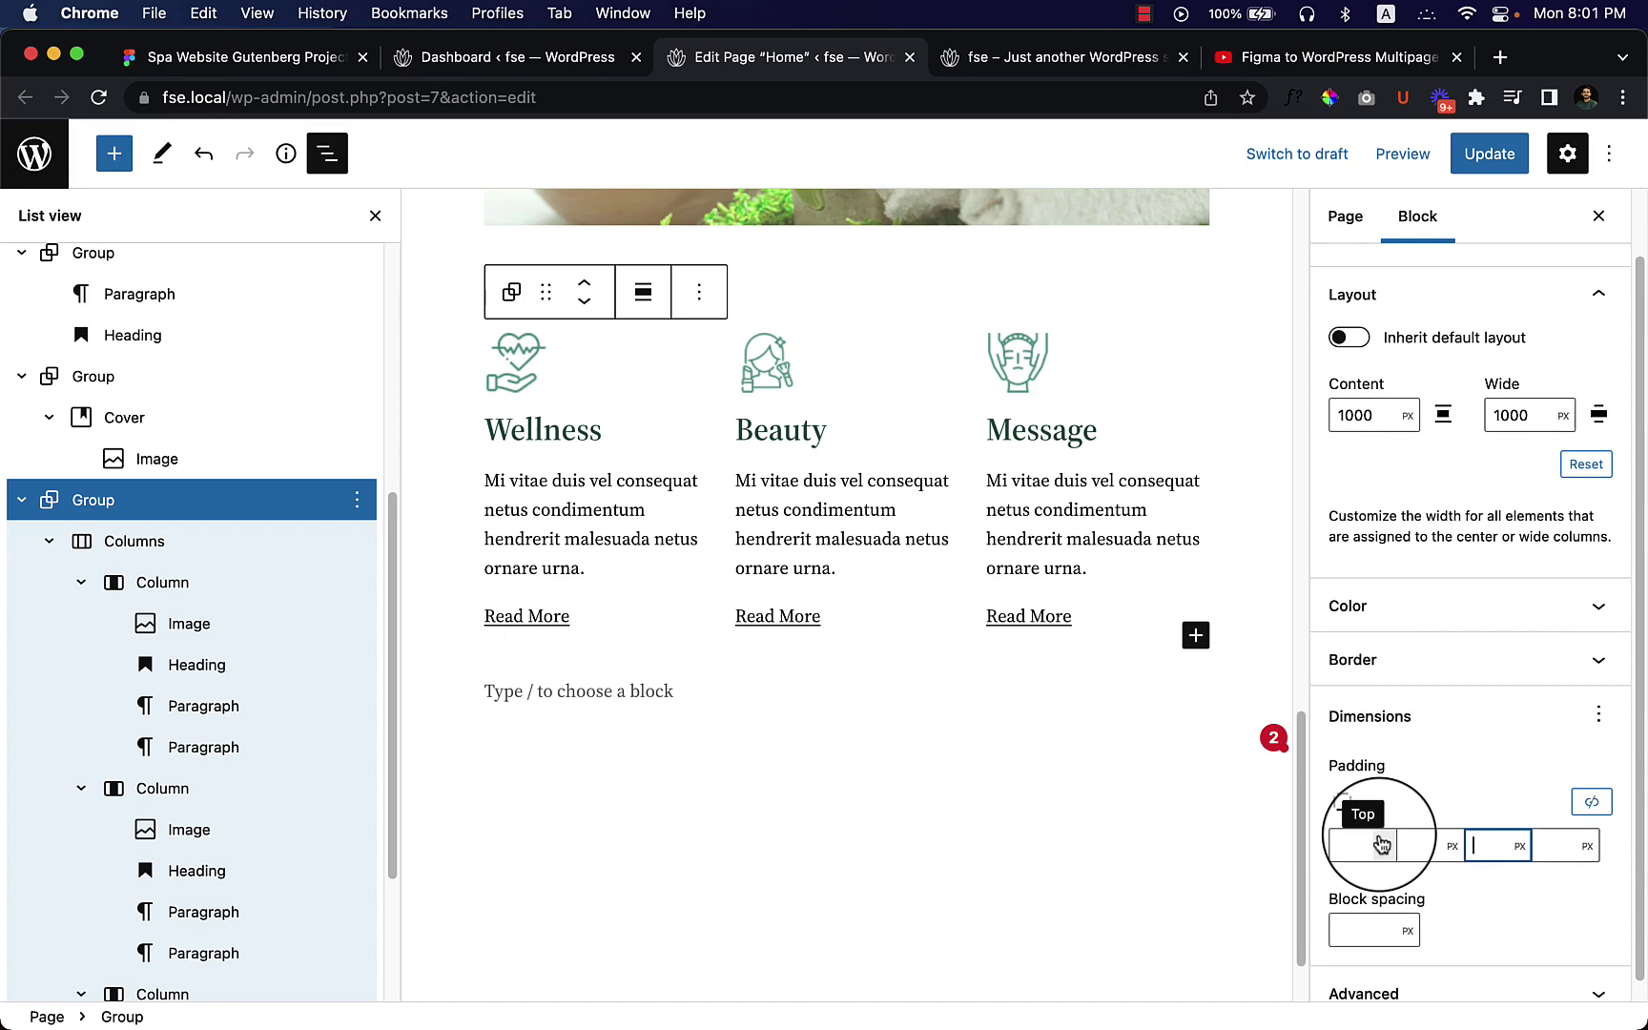
{"action": "type", "text": "40"}
{"action": "left_click", "coordinate": [1434, 790]}
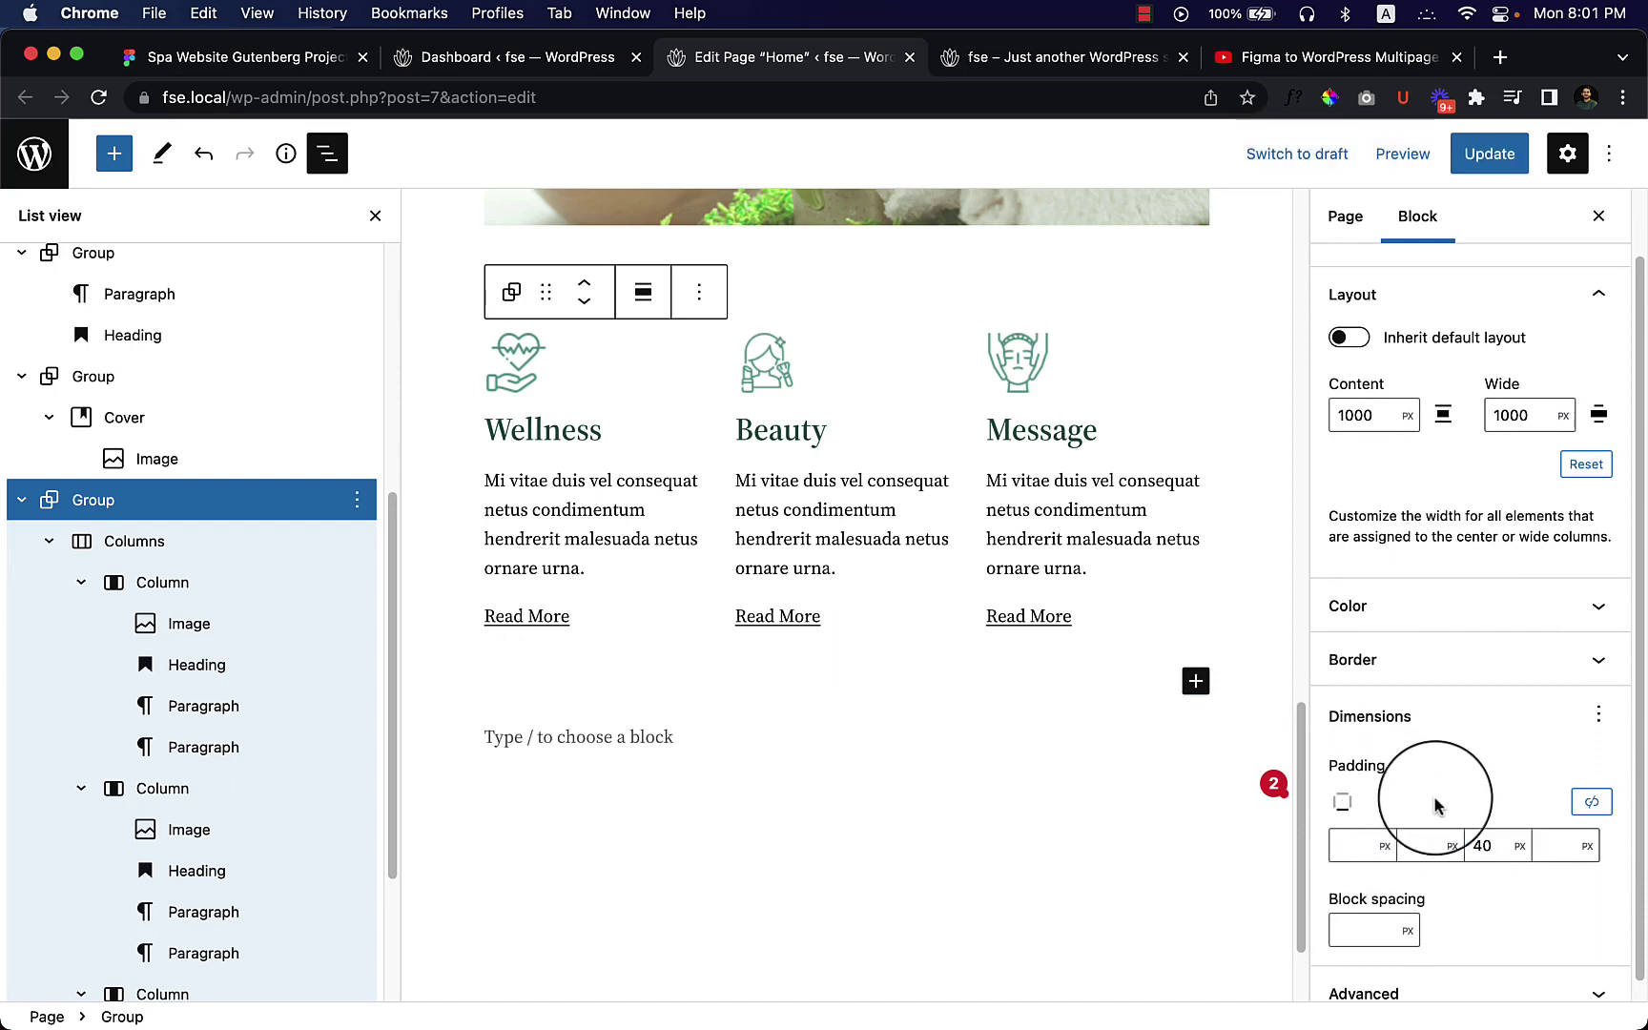
{"action": "left_click", "coordinate": [1495, 153]}
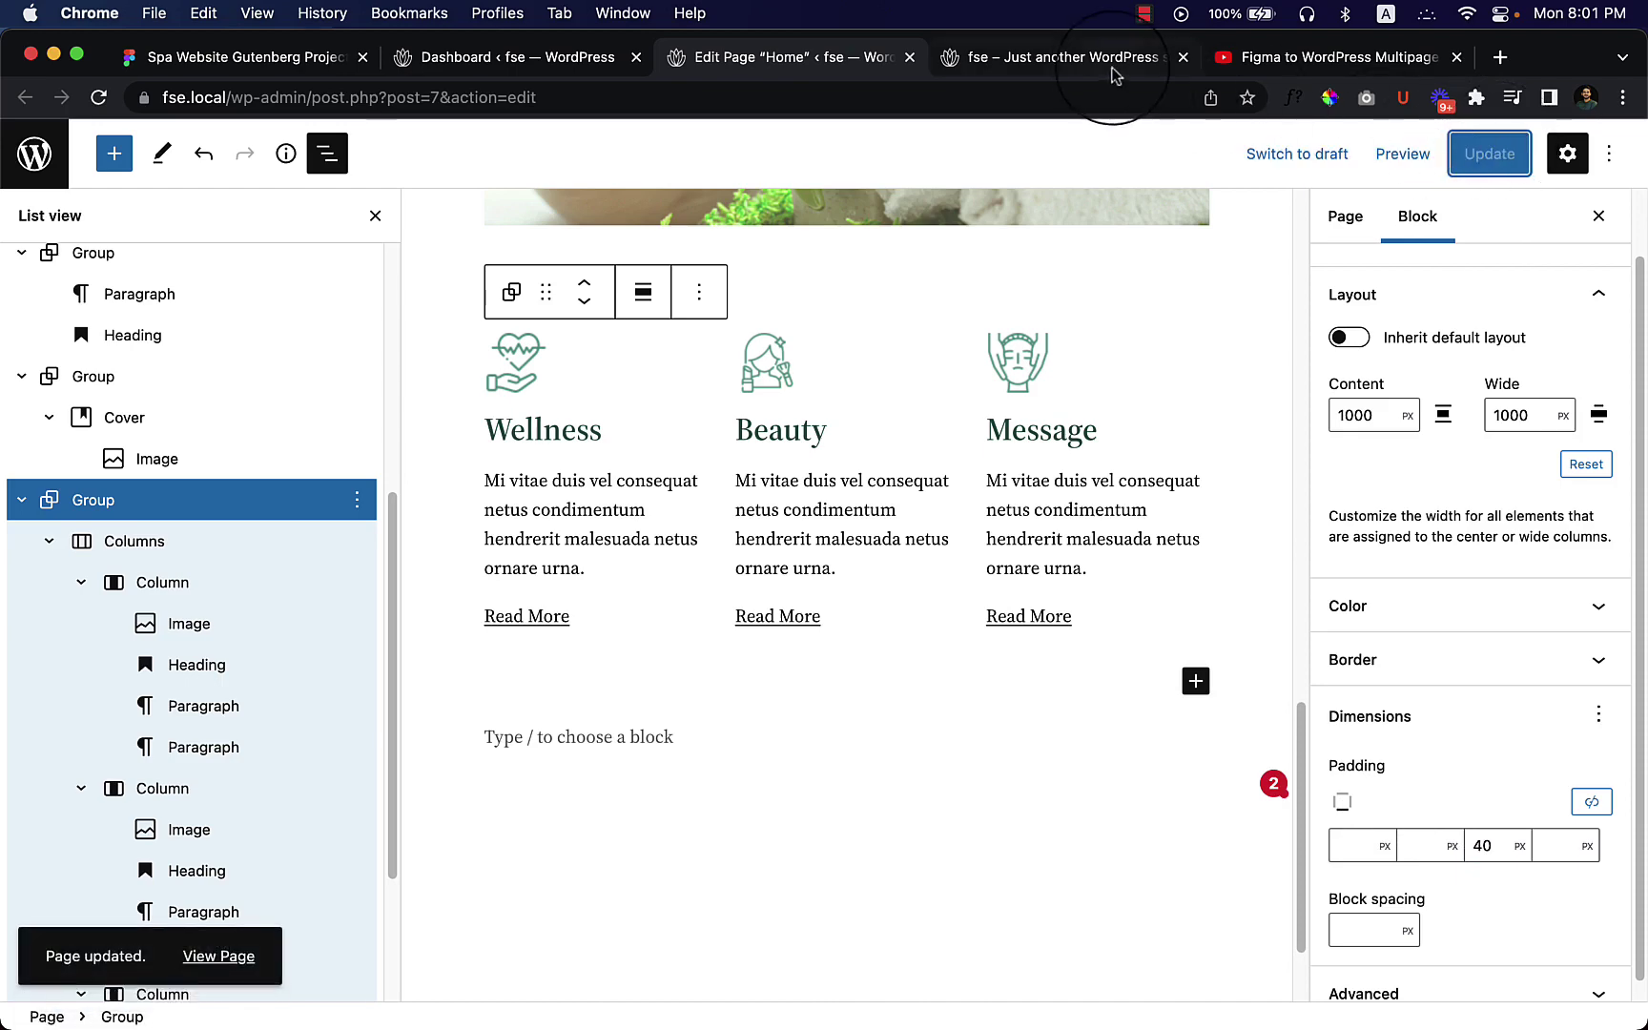
Reload the live home page to see the new space below the services row.
{"action": "left_click", "coordinate": [1063, 57]}
{"action": "right_click", "coordinate": [684, 404]}
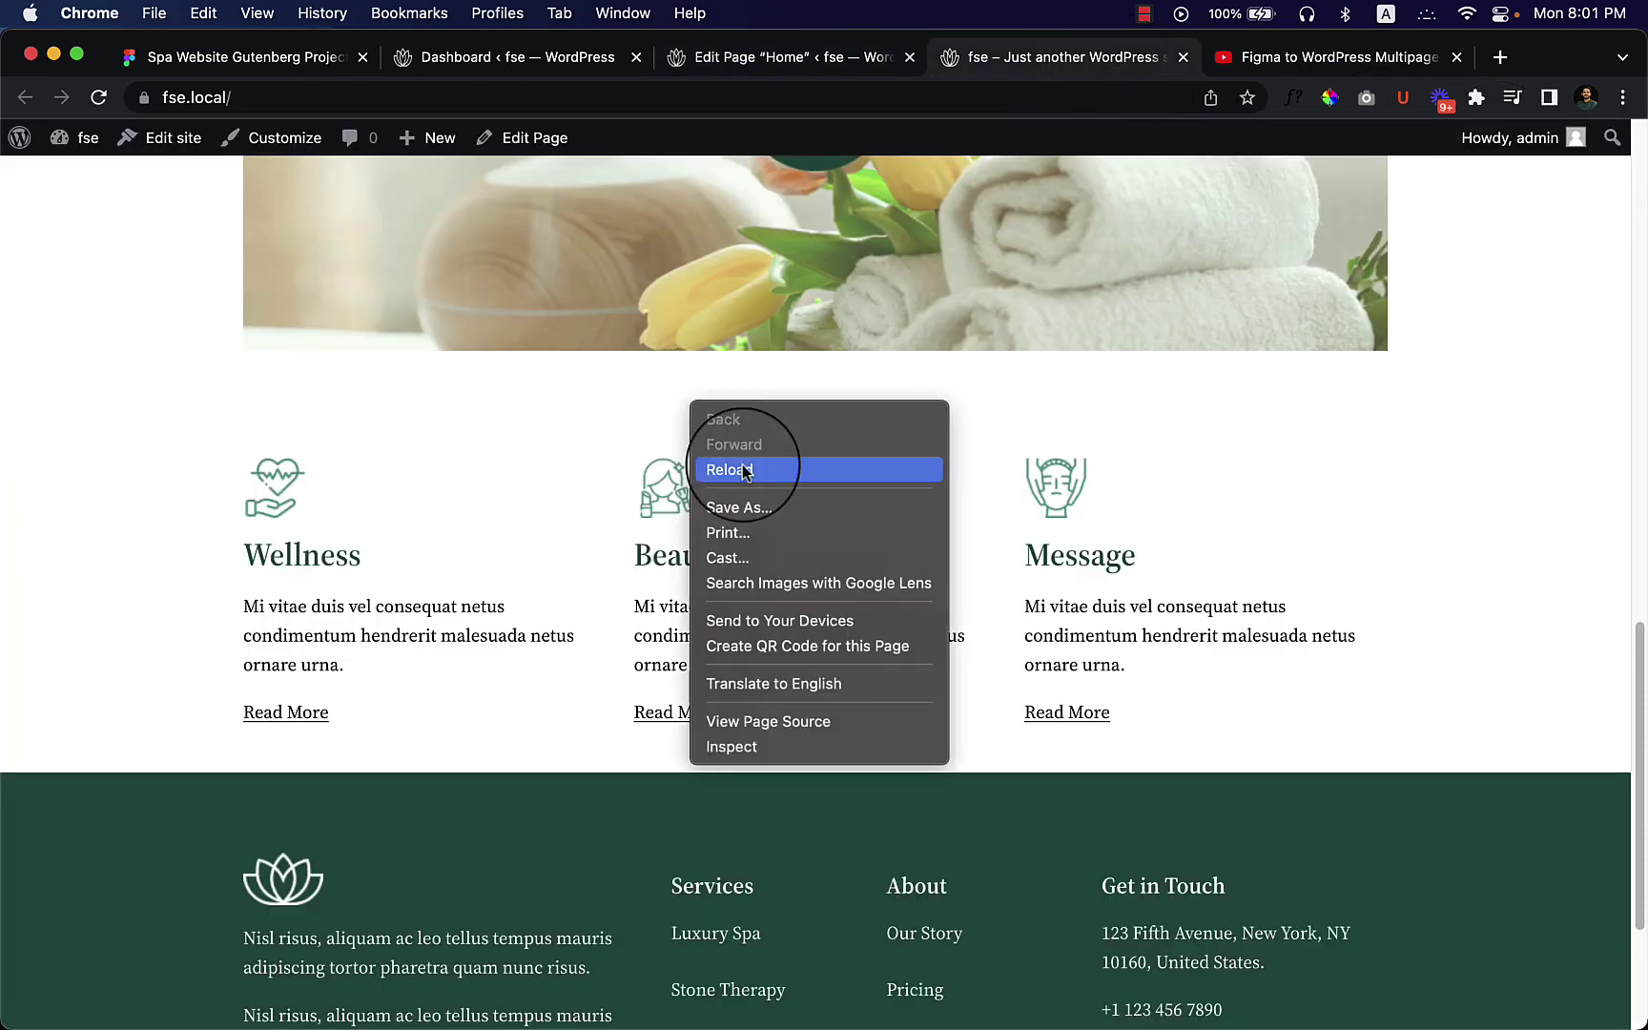
{"action": "left_click", "coordinate": [758, 464]}
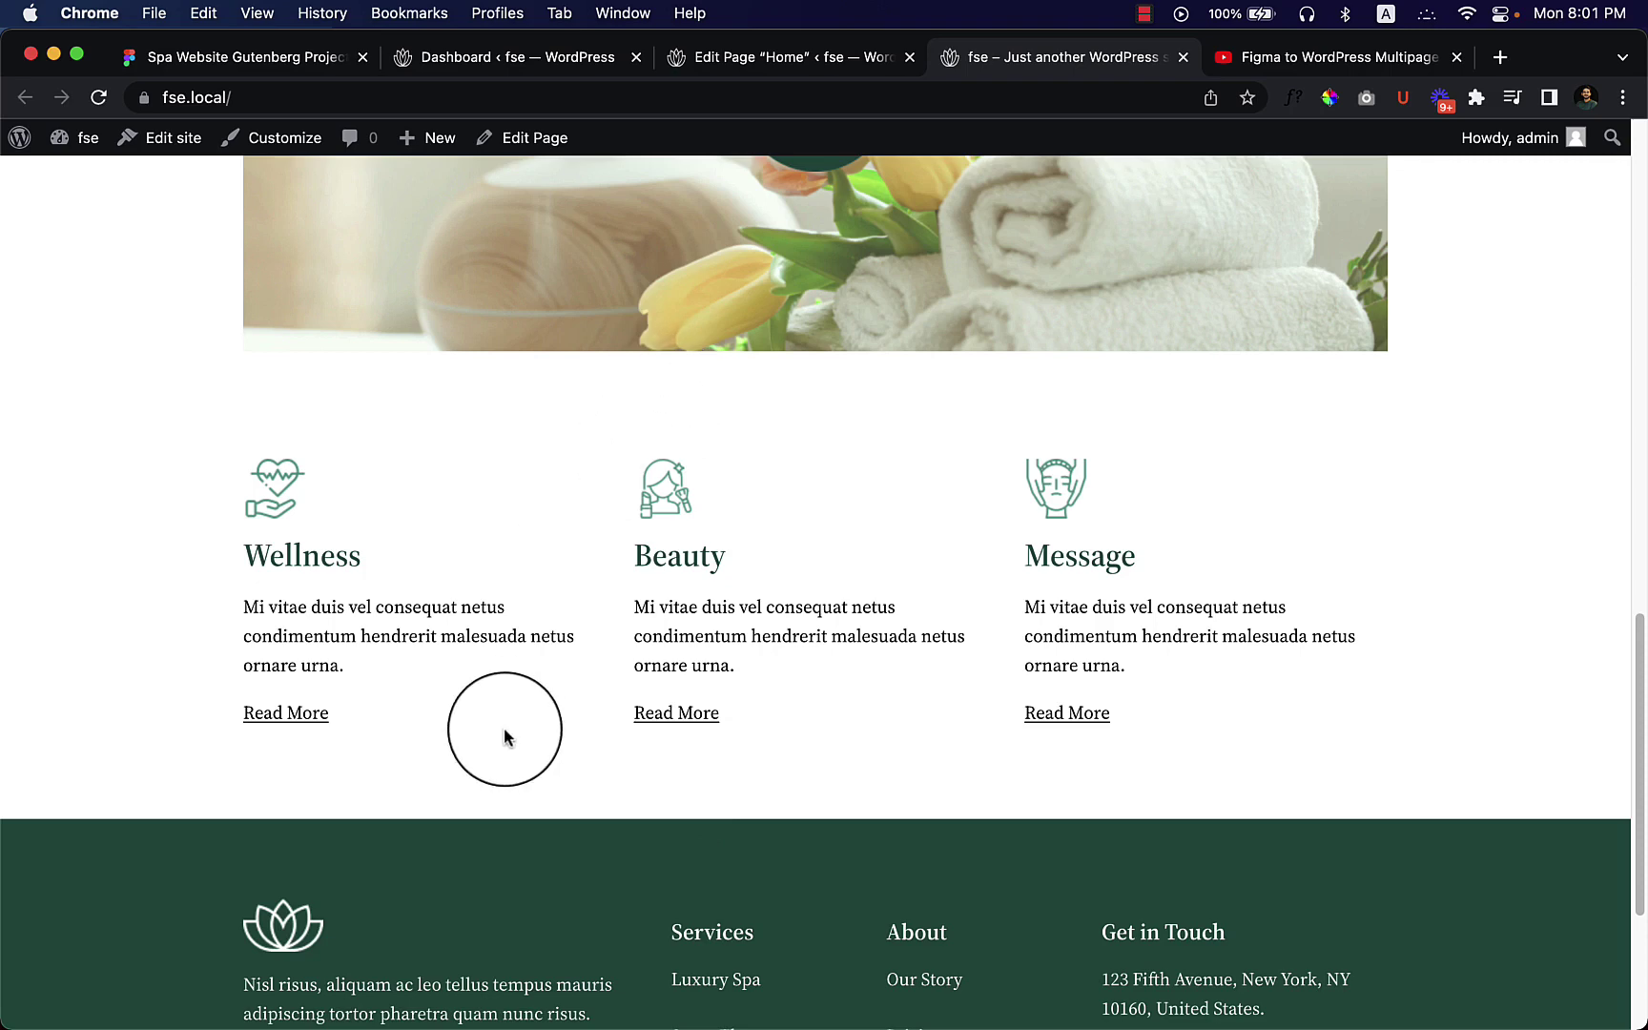
{"action": "right_click", "coordinate": [734, 716]}
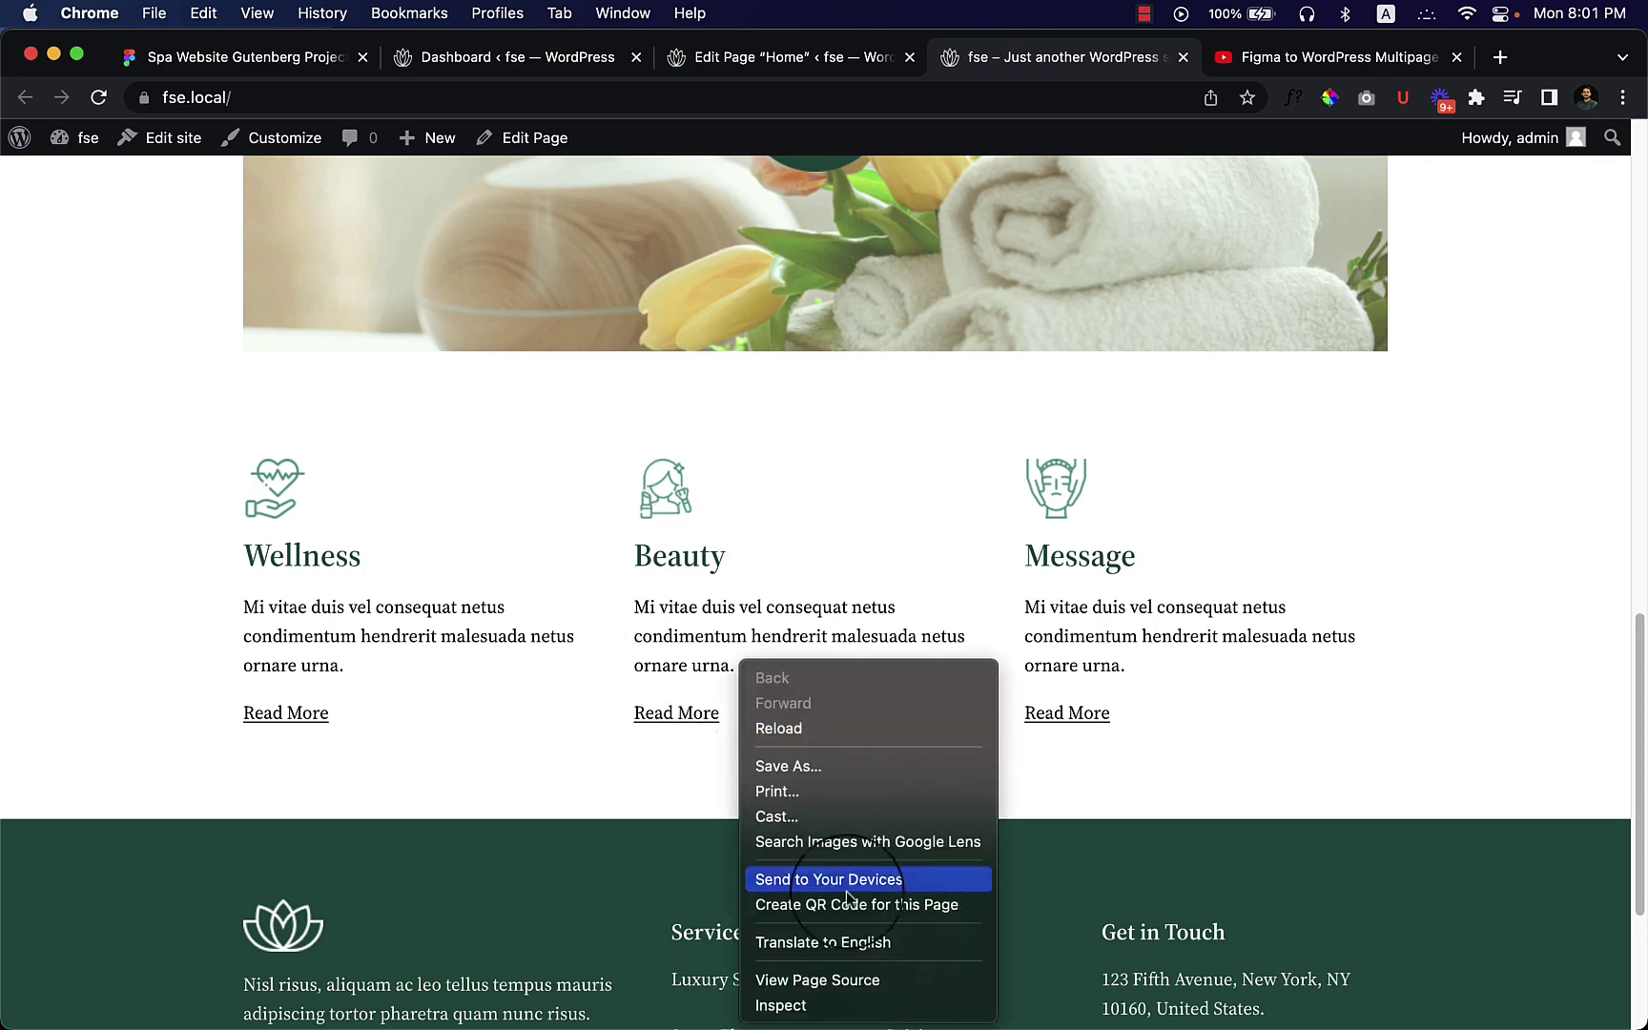
Inspect the Beauty and Message column elements and their wrapping group's bottom padding.
{"action": "key", "text": "Escape"}
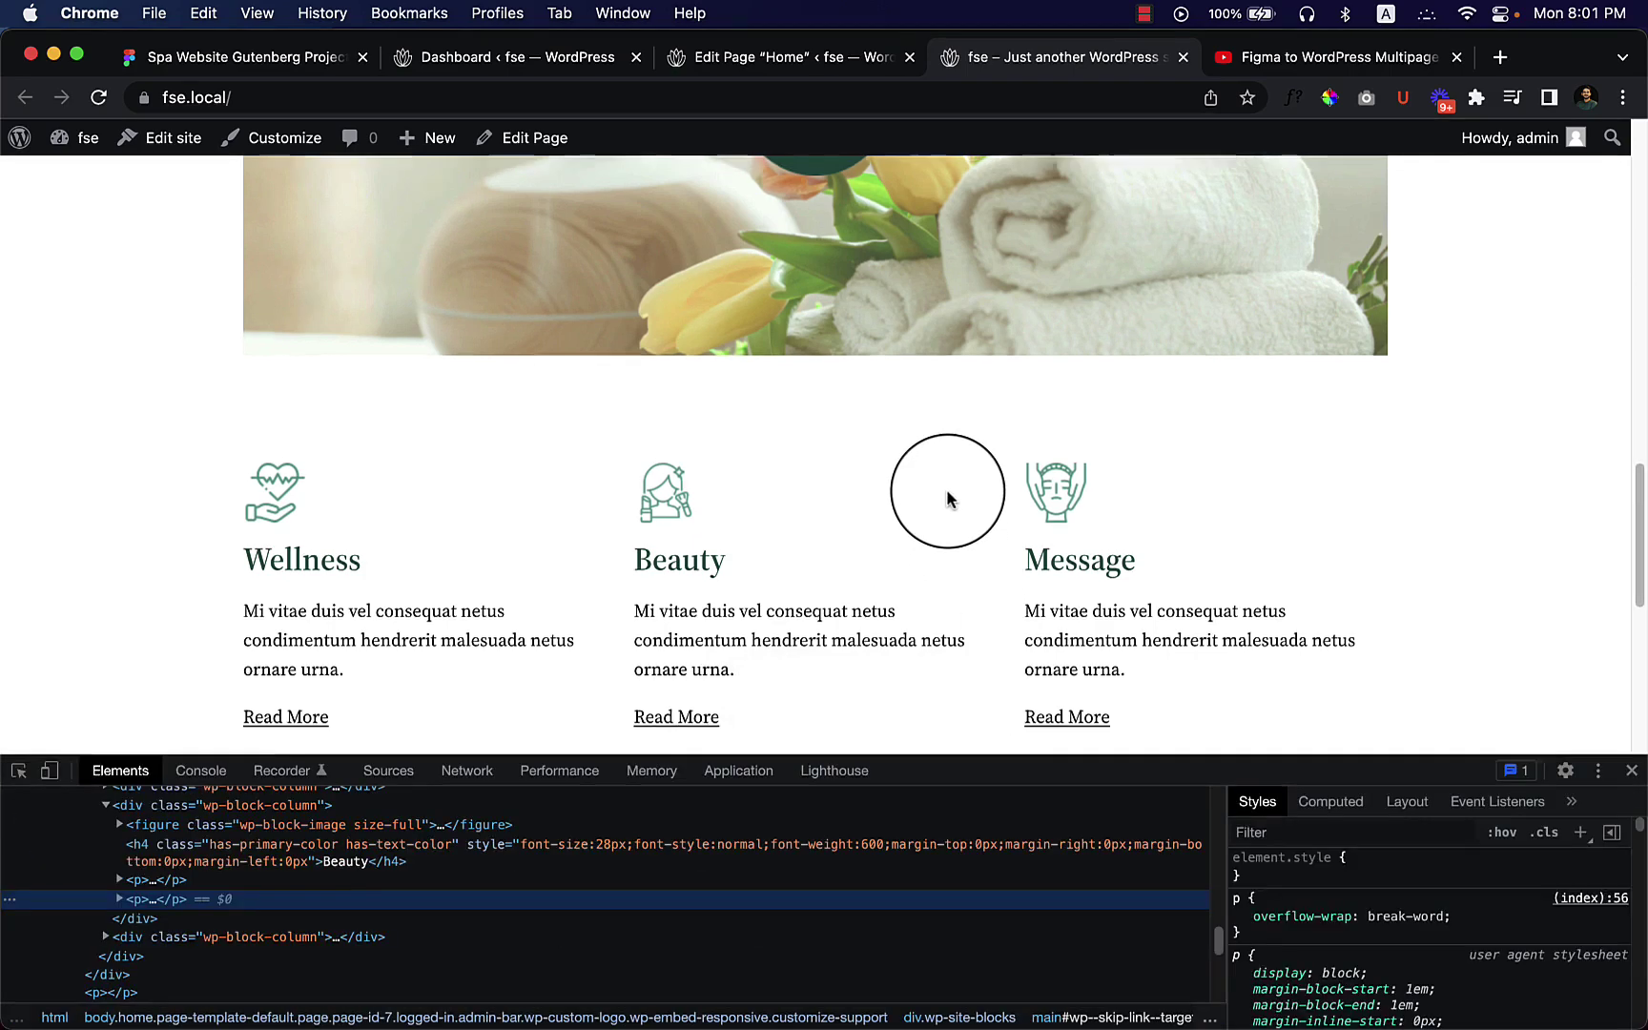
{"action": "scroll", "coordinate": [944, 496], "scroll_direction": "down", "scroll_amount": 3}
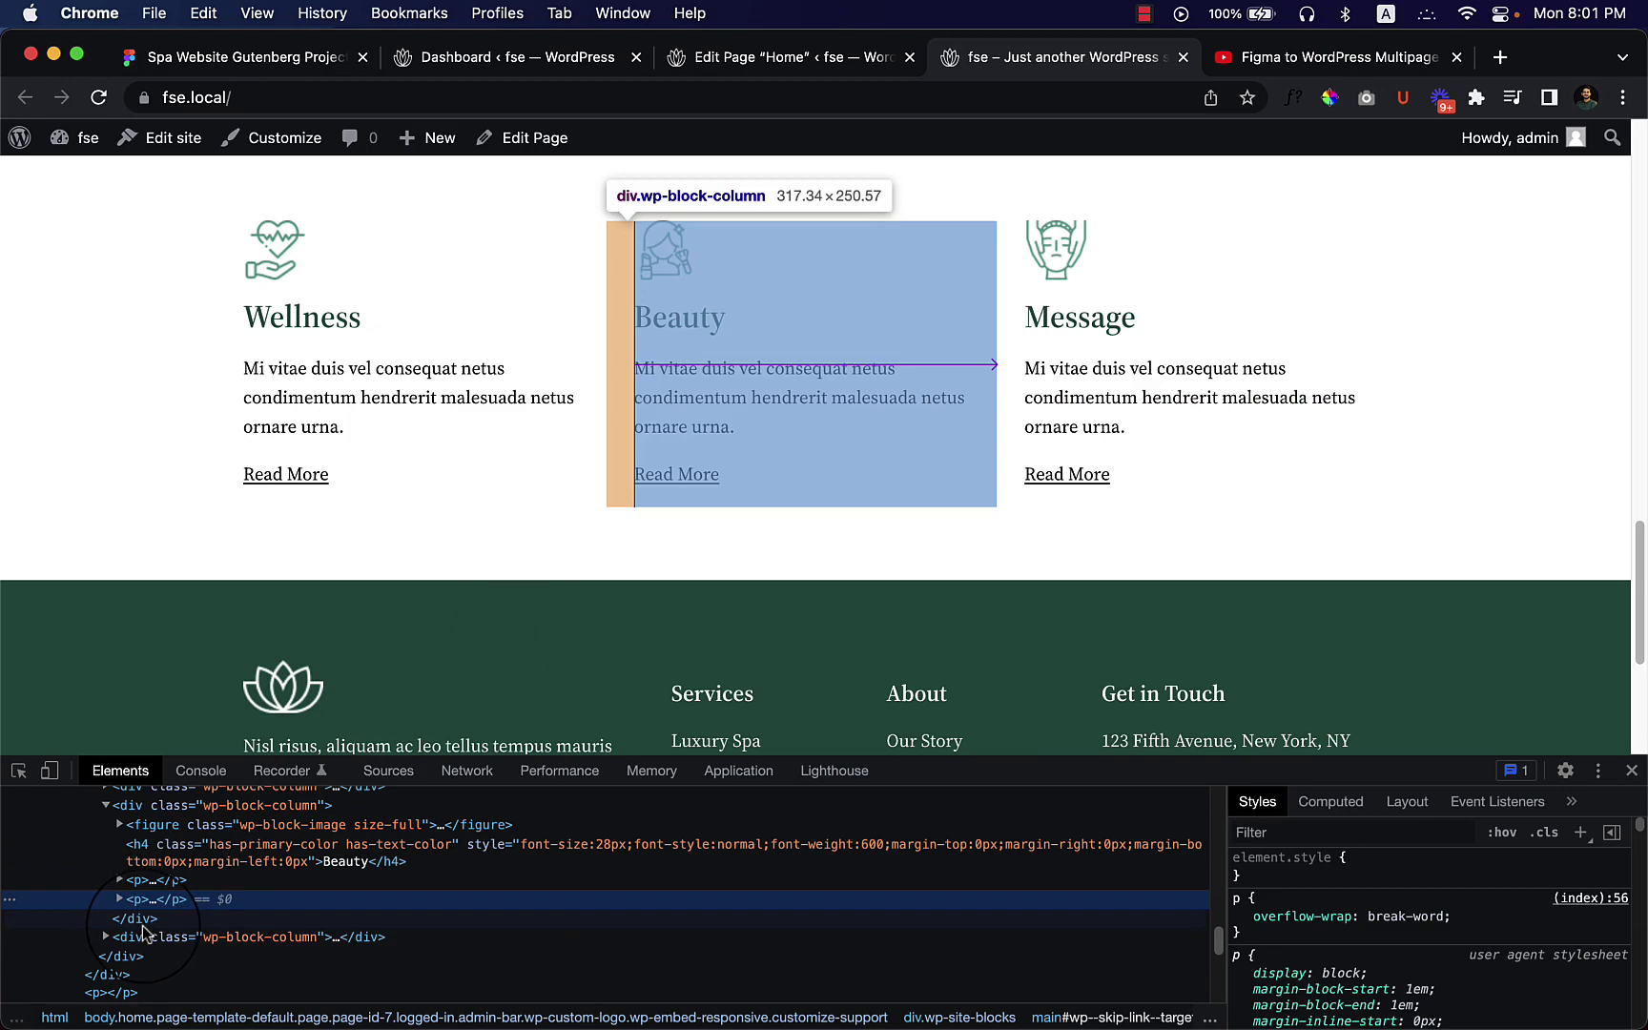
{"action": "left_click", "coordinate": [142, 921]}
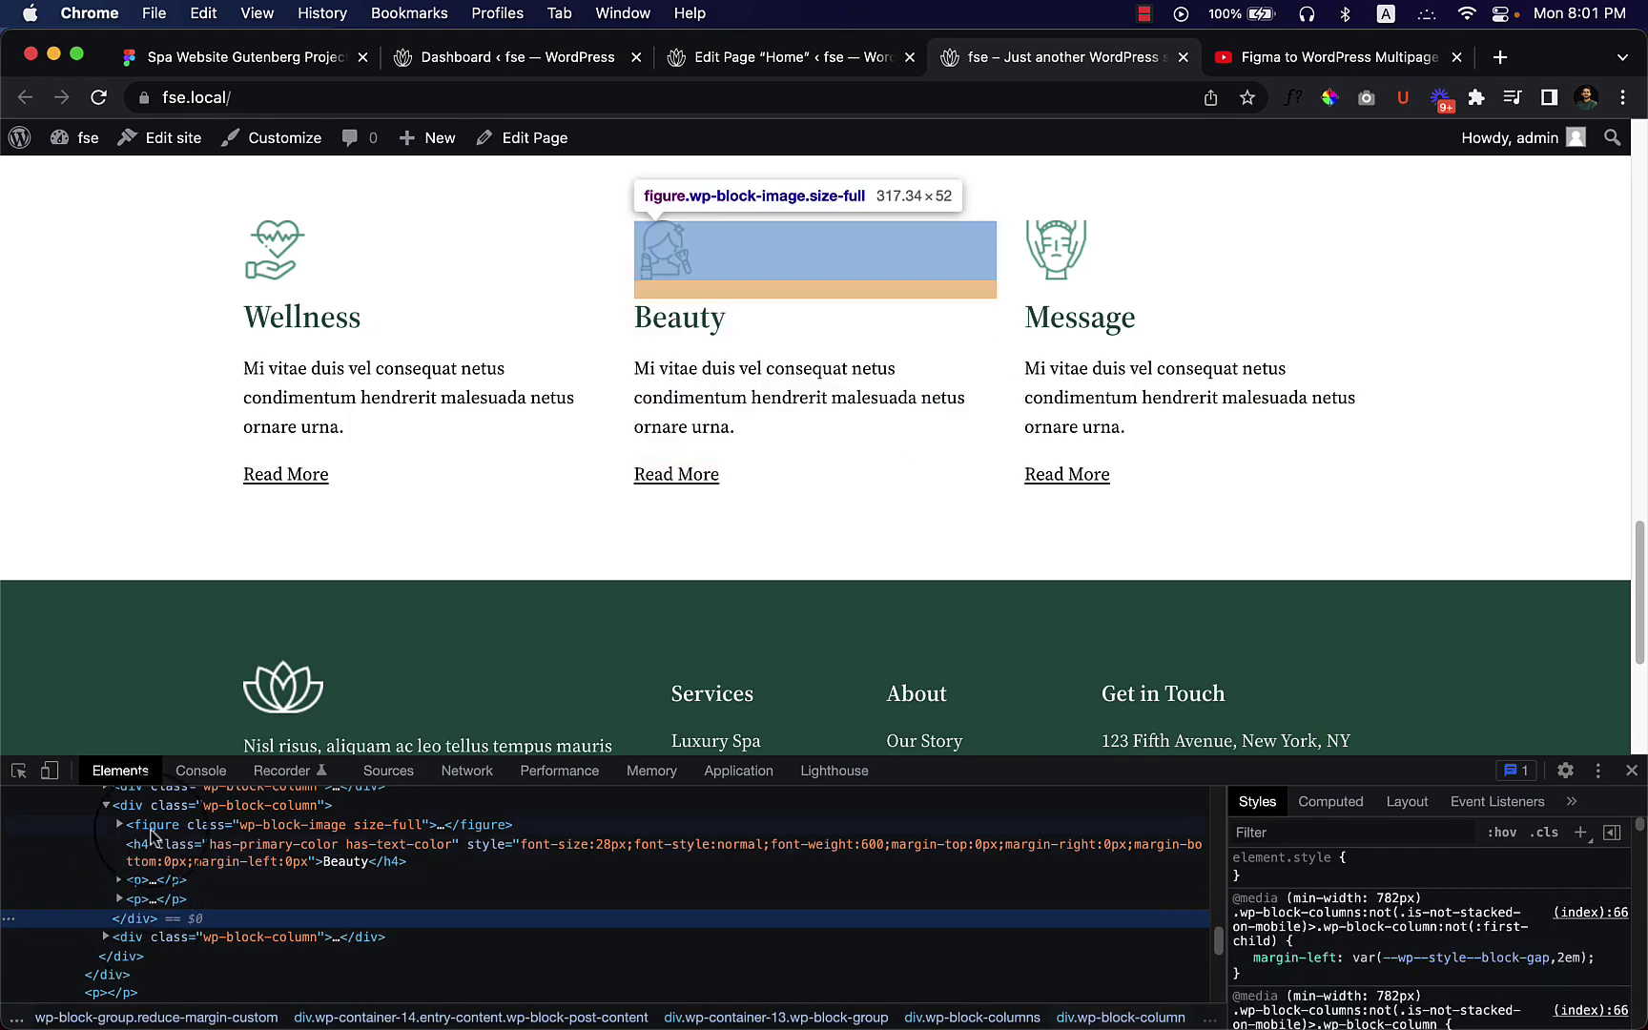
{"action": "left_click", "coordinate": [159, 938]}
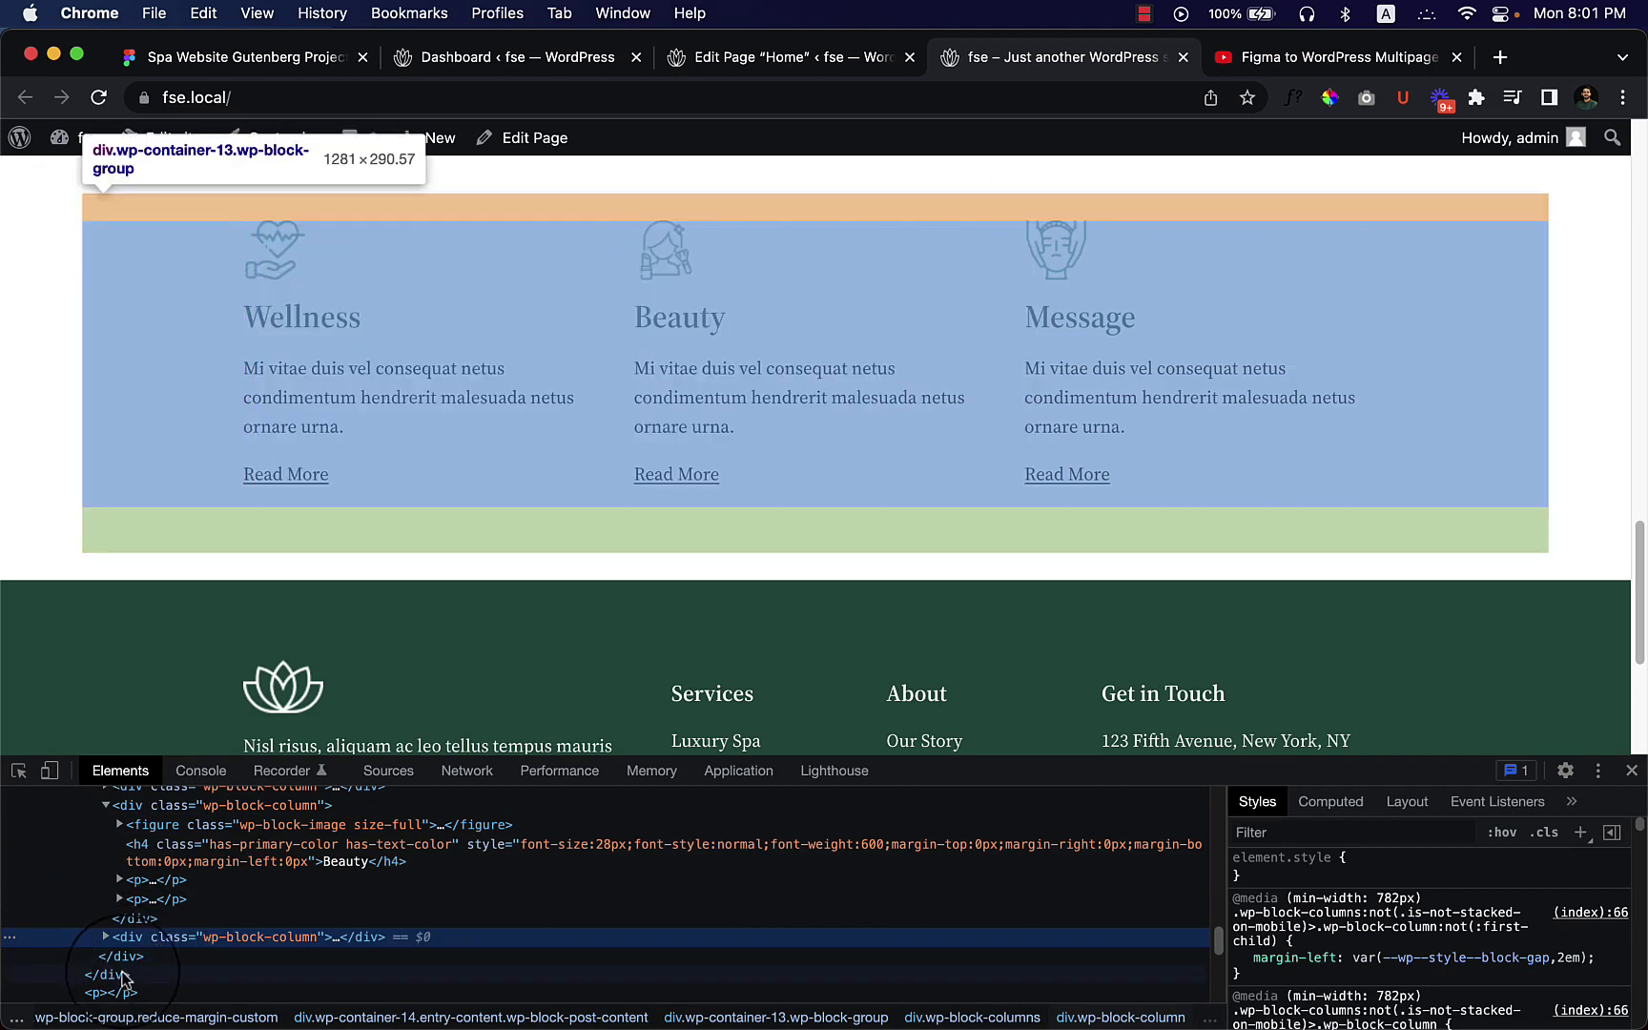
{"action": "left_click", "coordinate": [122, 974]}
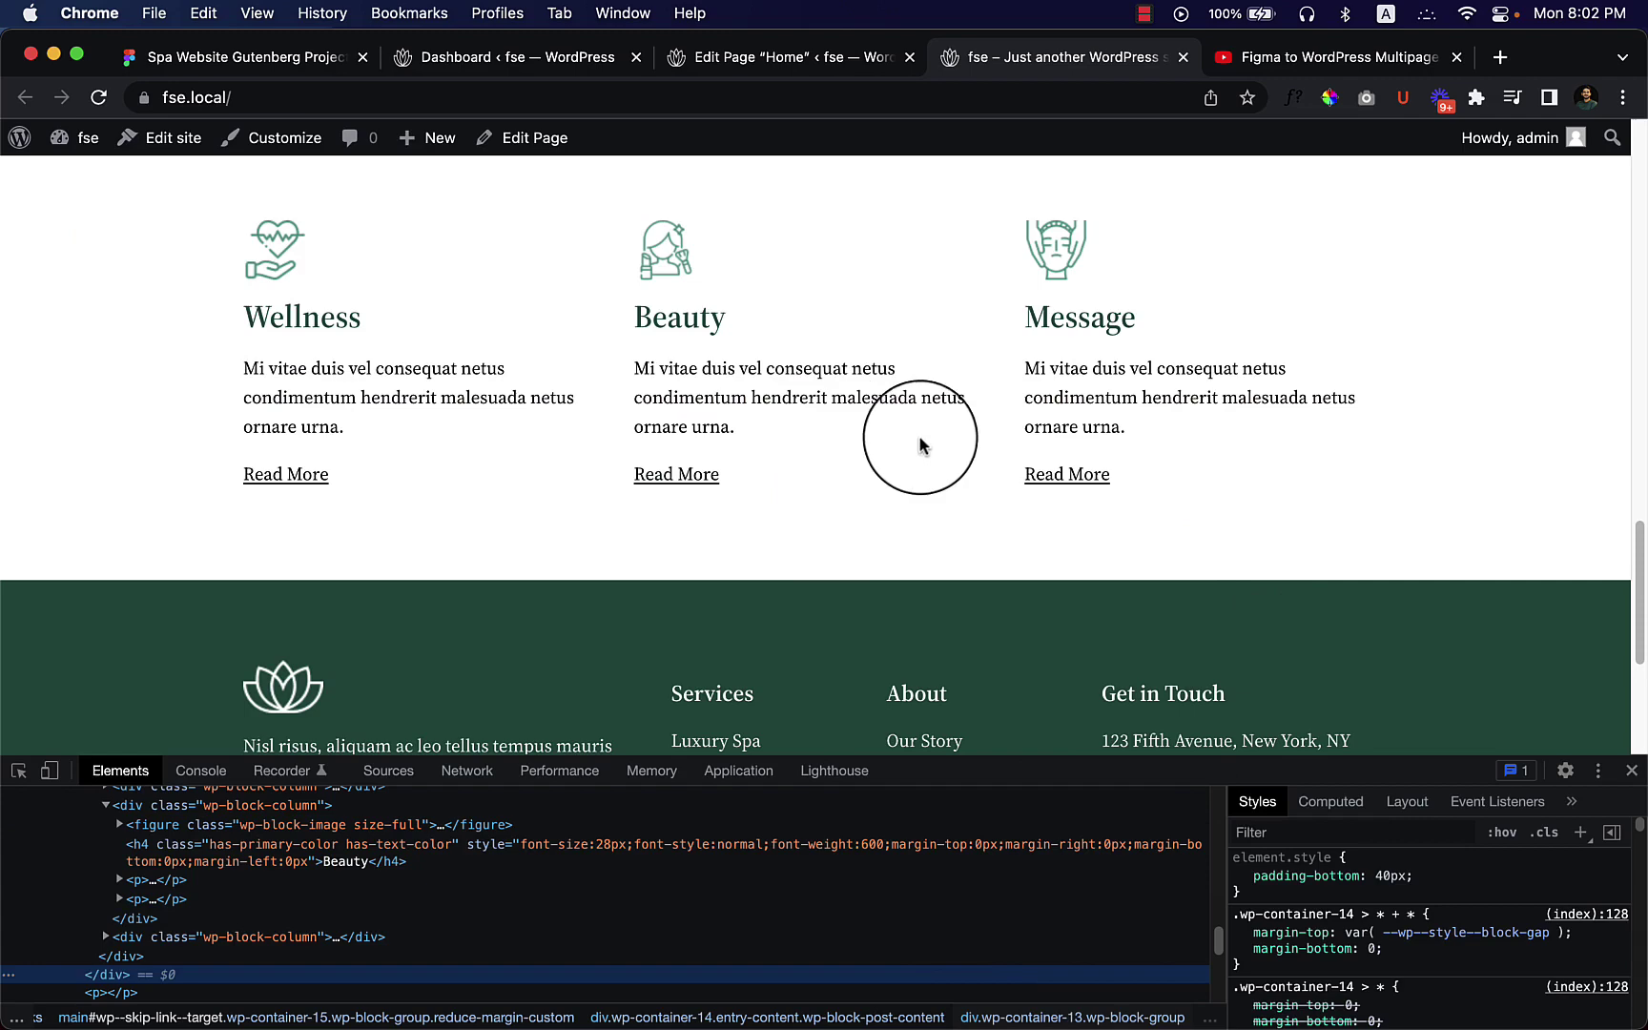
Close DevTools and reopen it on the live home page.
{"action": "left_click", "coordinate": [1632, 771]}
{"action": "scroll", "coordinate": [1170, 437], "scroll_direction": "up", "scroll_amount": 3}
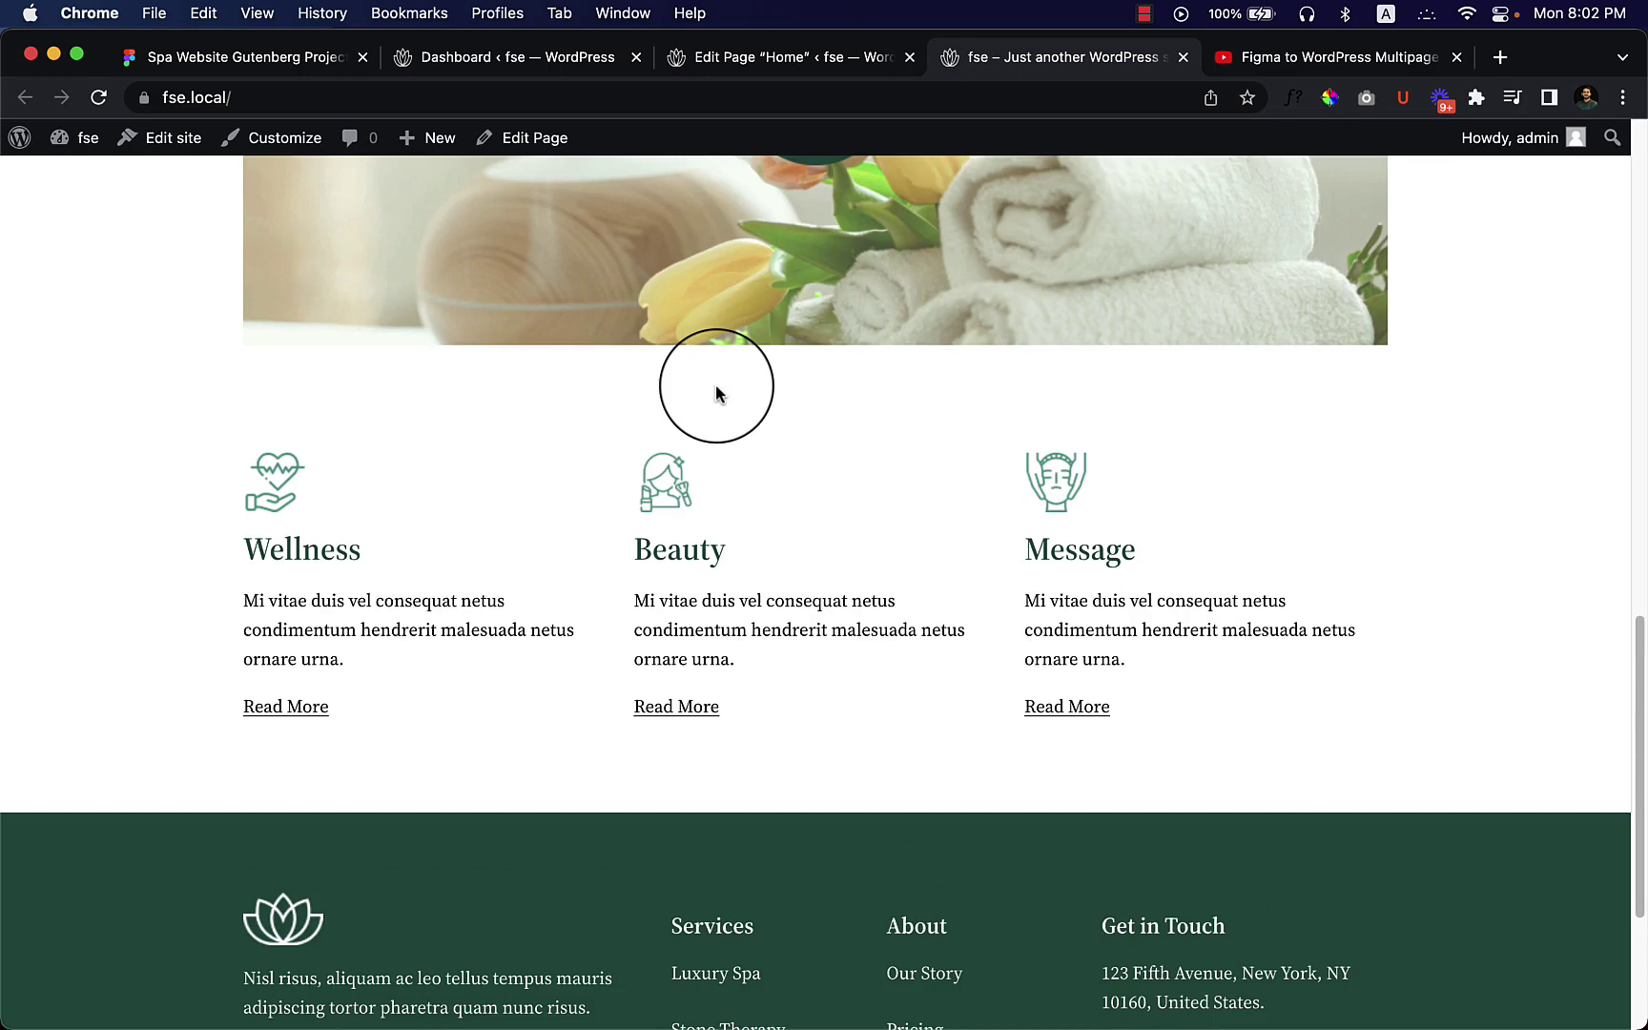
{"action": "right_click", "coordinate": [796, 356]}
{"action": "left_click", "coordinate": [857, 701]}
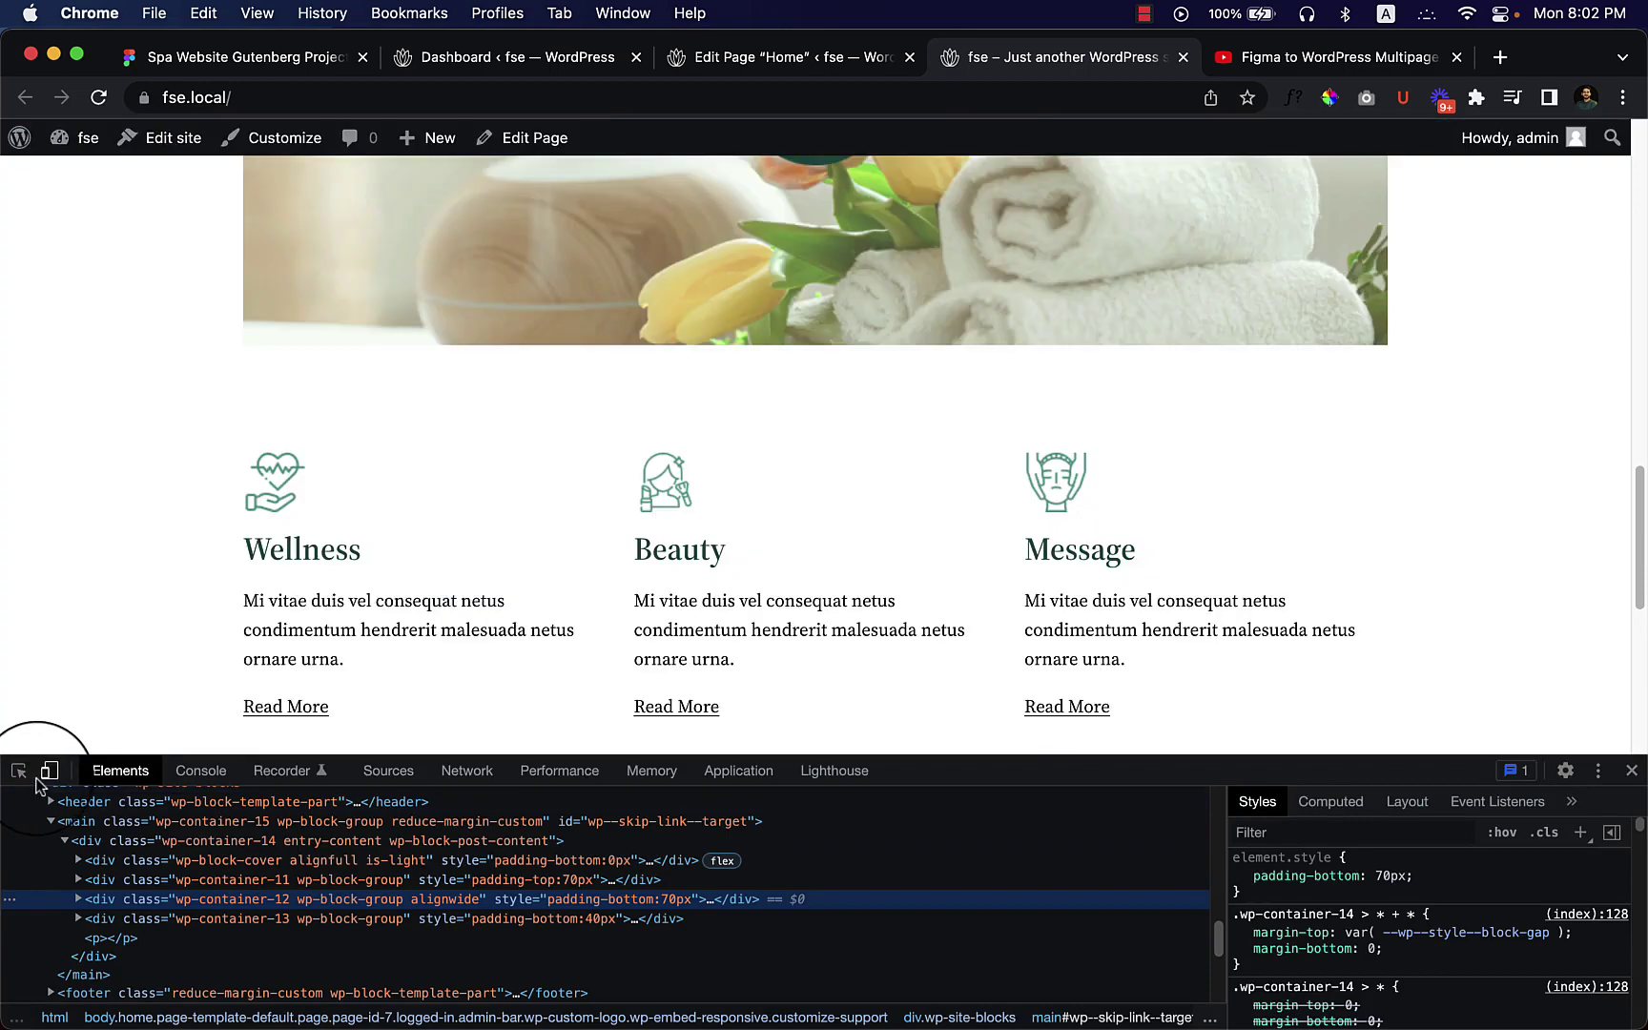
Preview the page in device mode at 504 px wide and scroll through the stacked columns.
{"action": "left_click", "coordinate": [48, 773]}
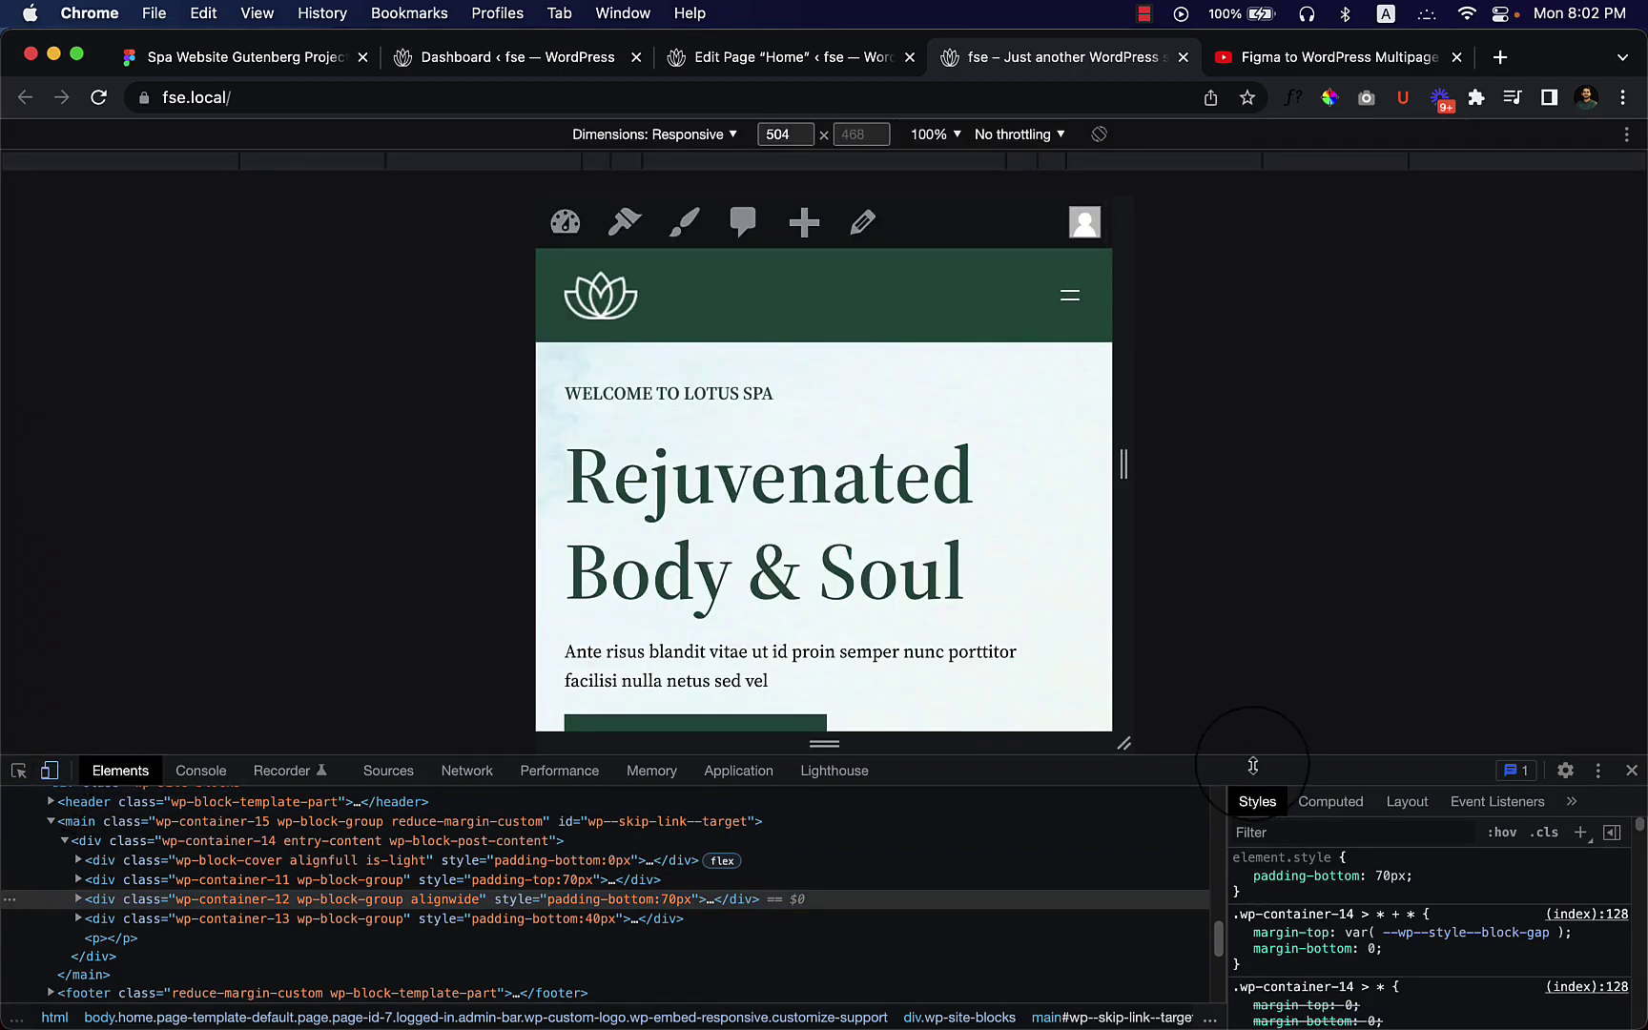
{"action": "left_click_drag", "start_coordinate": [1252, 766], "coordinate": [1188, 938]}
{"action": "scroll", "coordinate": [1020, 730], "scroll_direction": "down", "scroll_amount": 10}
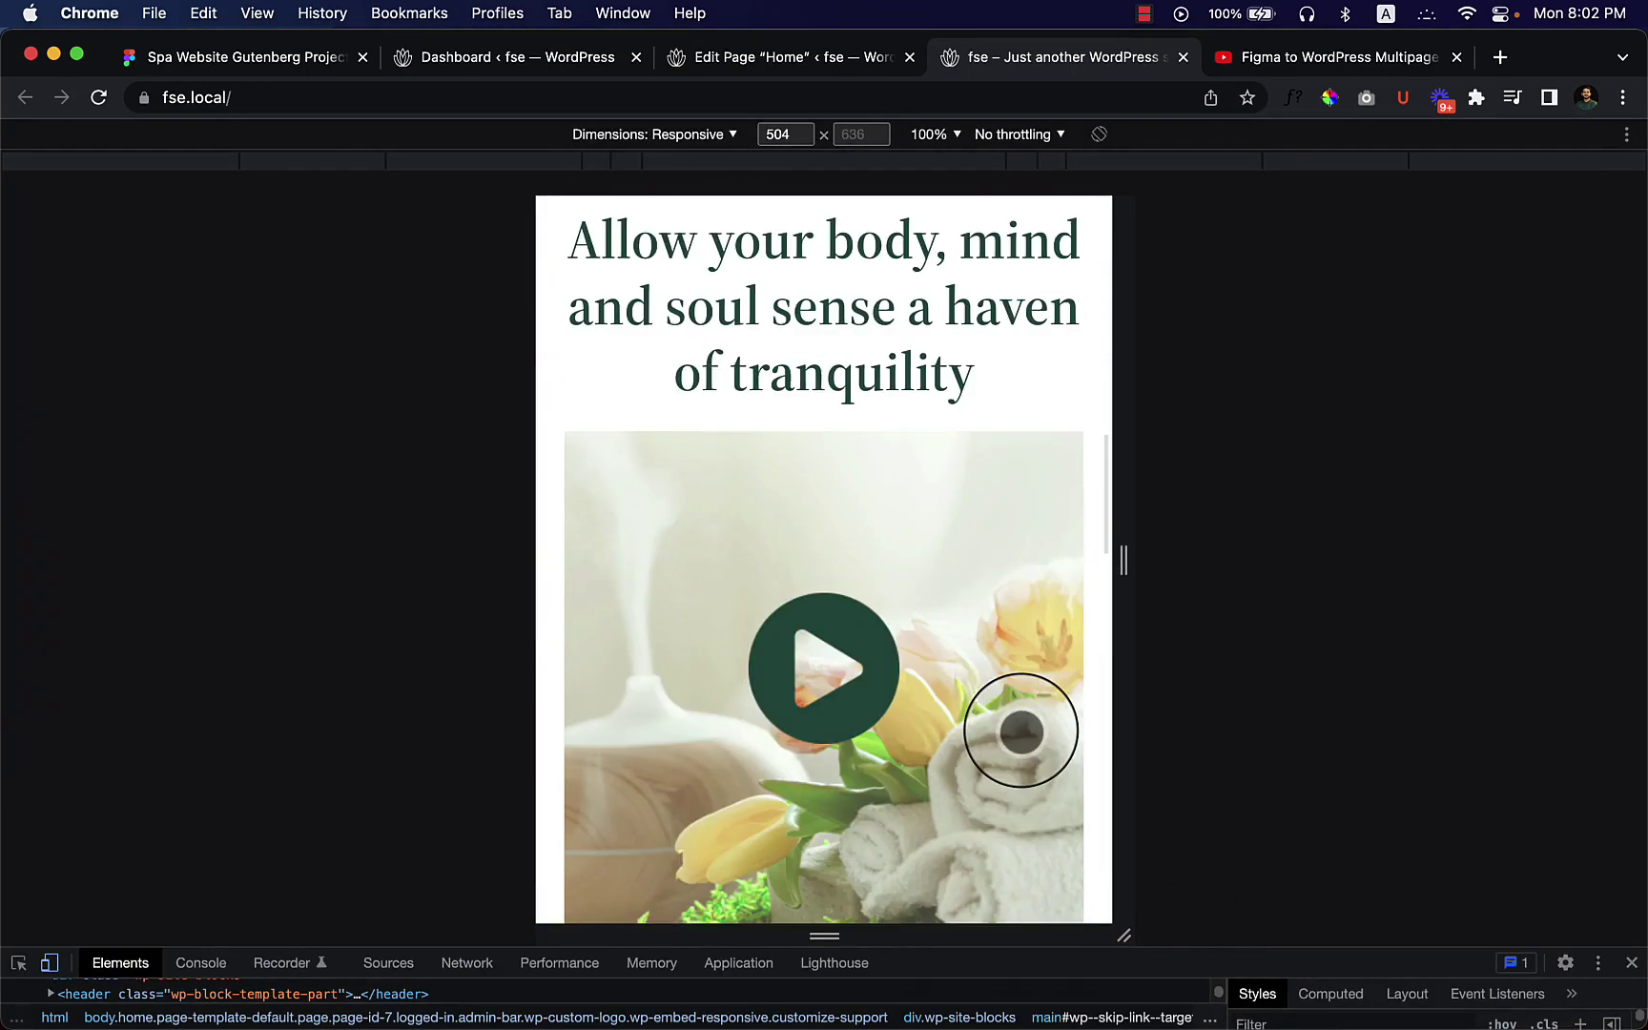
{"action": "scroll", "coordinate": [1021, 730], "scroll_direction": "down", "scroll_amount": 12}
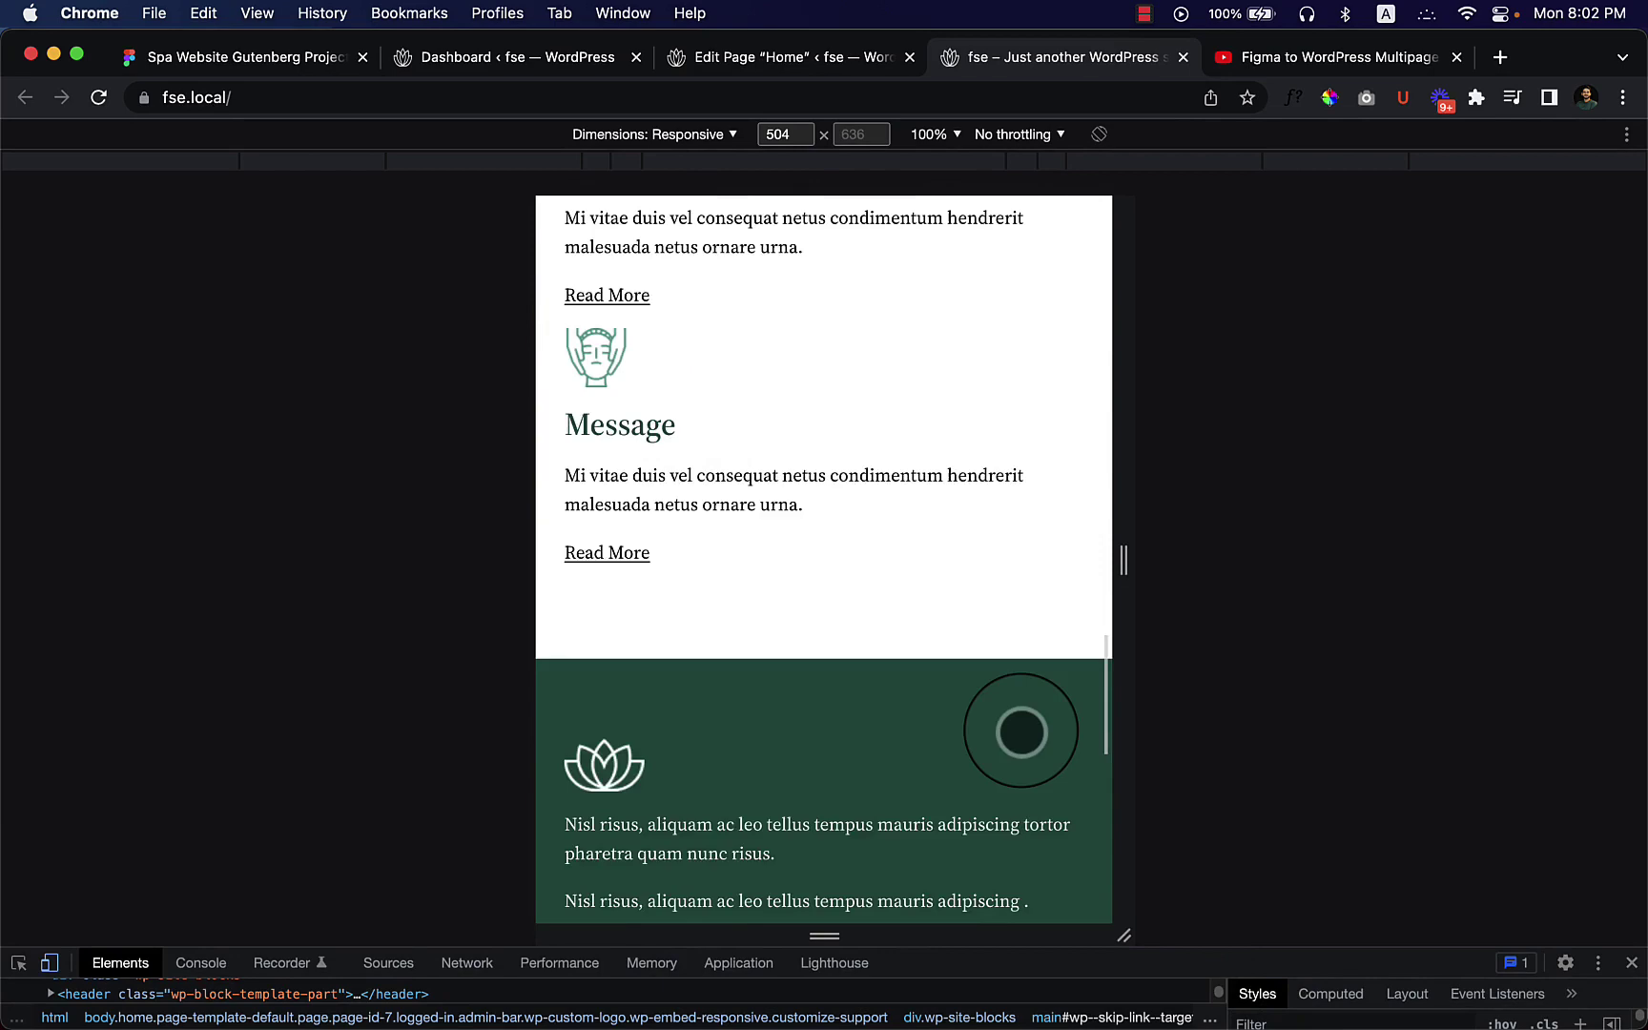
{"action": "scroll", "coordinate": [1020, 730], "scroll_direction": "down", "scroll_amount": 10}
{"action": "scroll", "coordinate": [1020, 730], "scroll_direction": "up", "scroll_amount": 20}
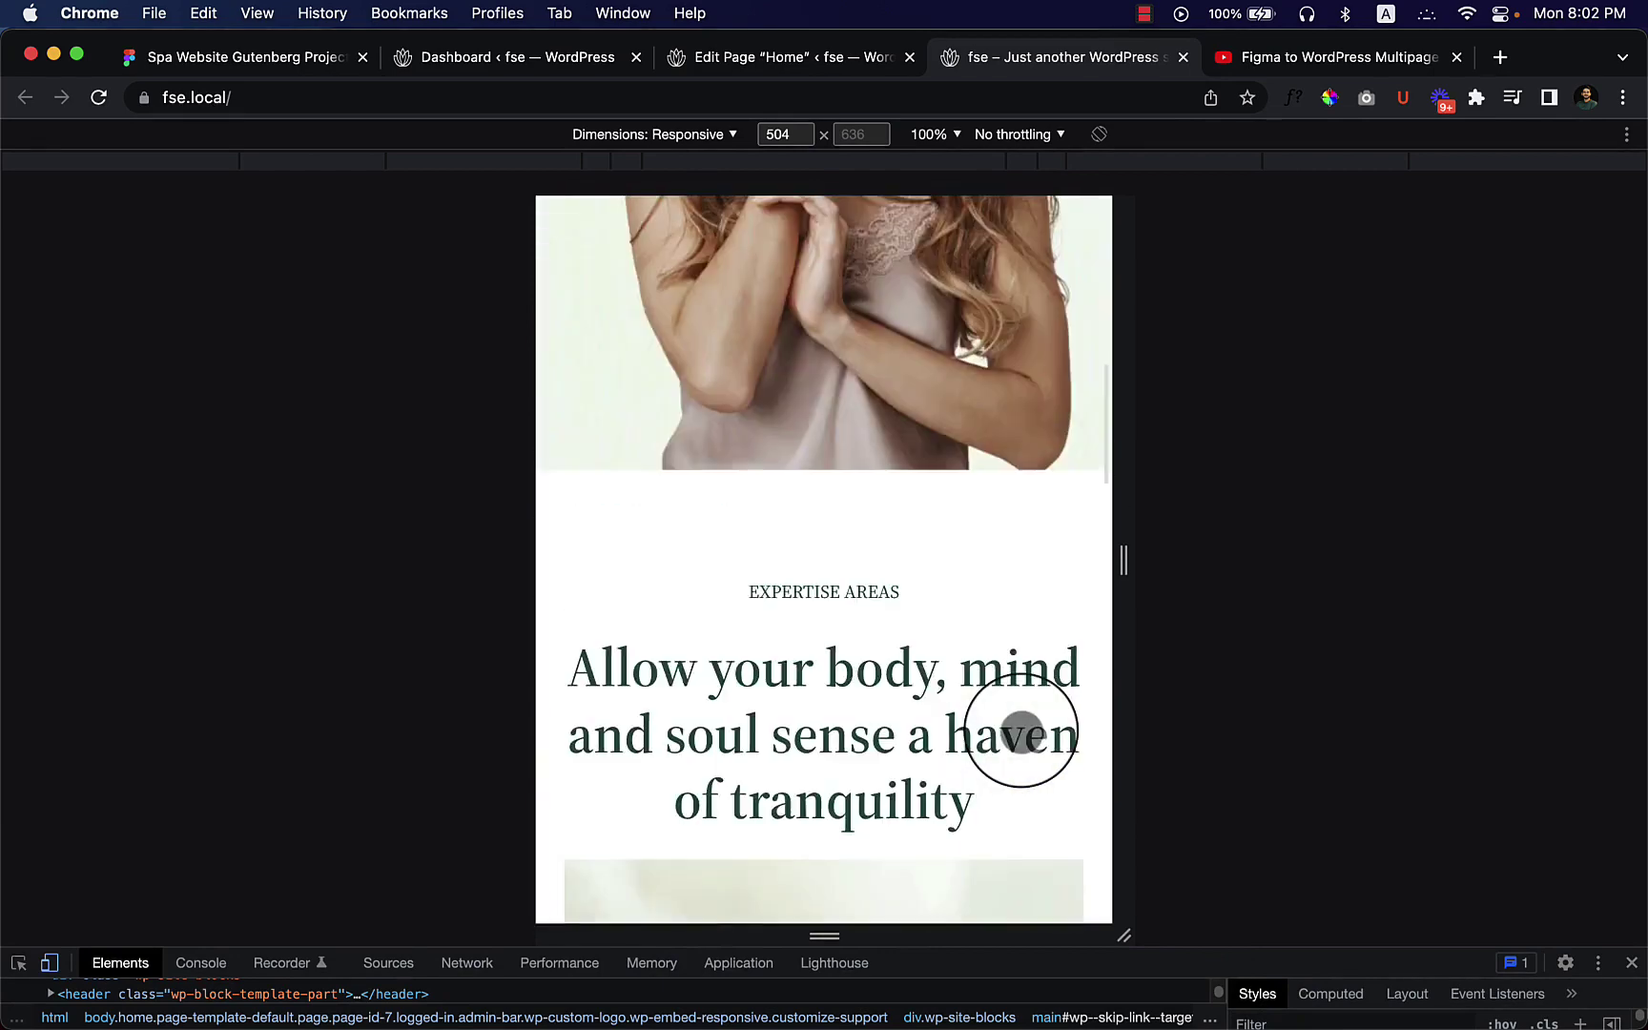
{"action": "scroll", "coordinate": [1020, 730], "scroll_direction": "up", "scroll_amount": 10}
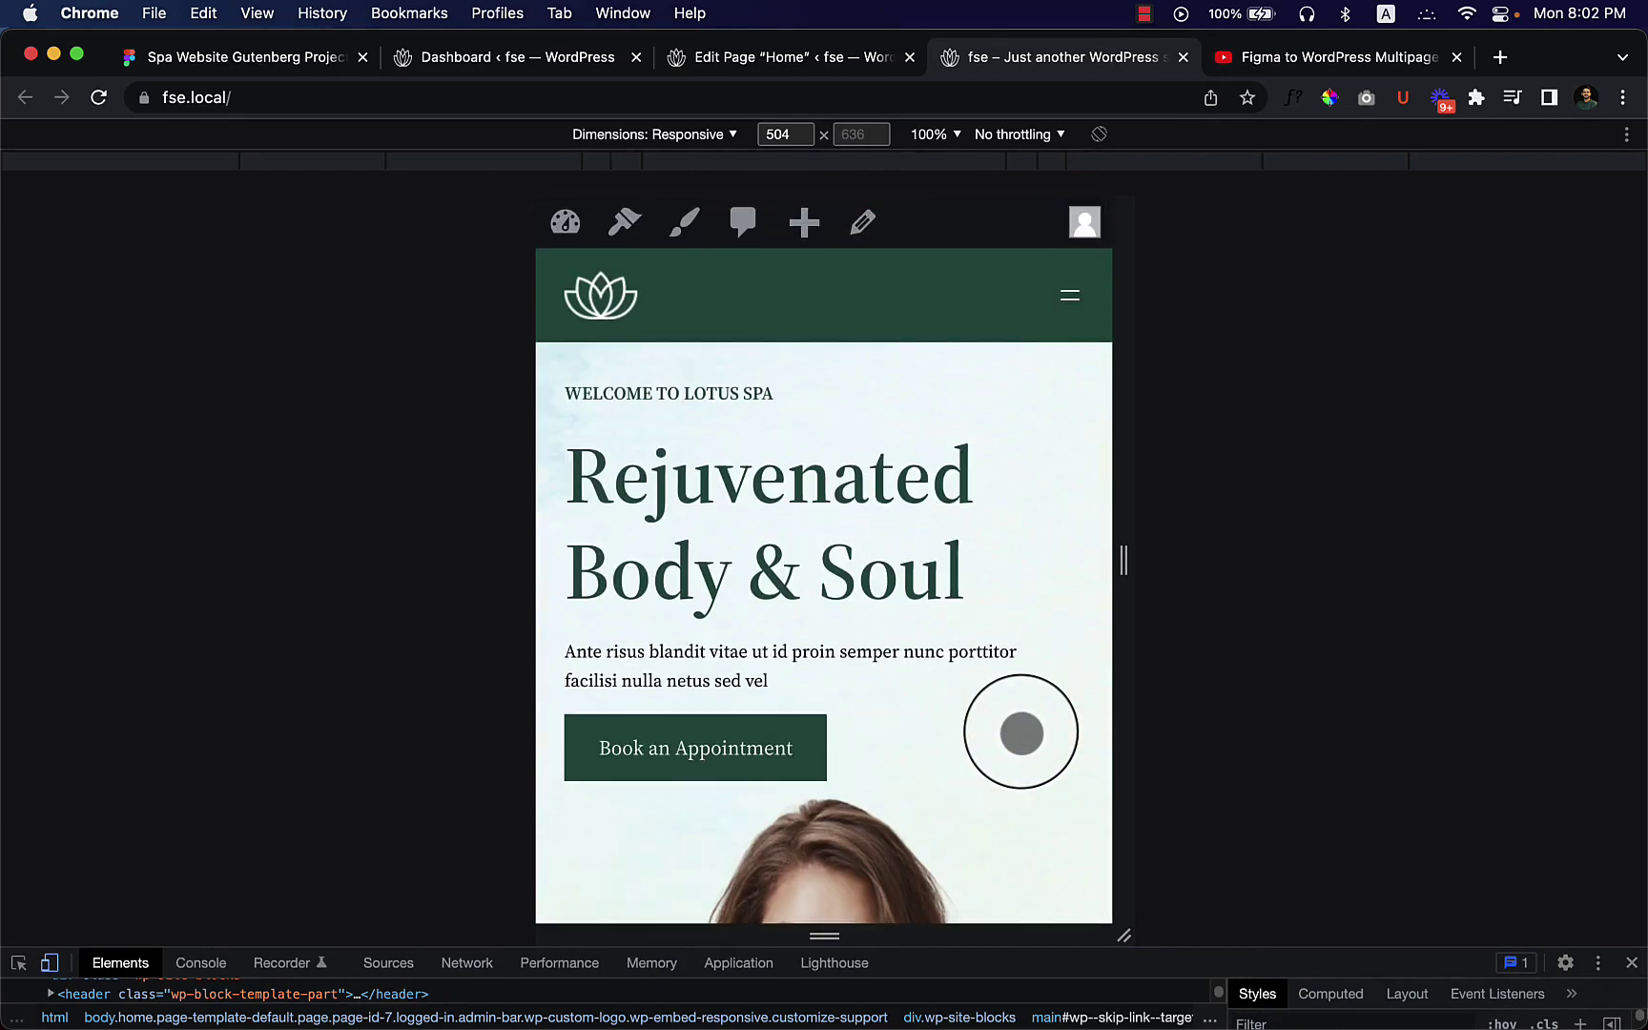